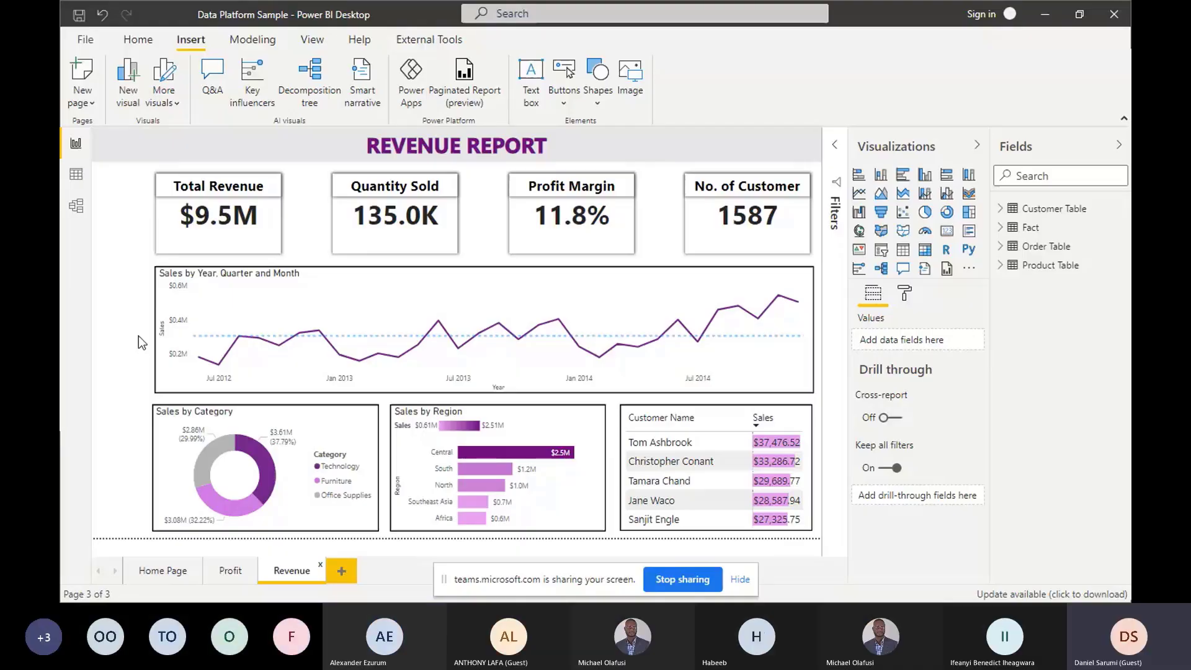
# Go to the Home Page and check the View Revenue Report and View Profit Report buttons over the two cards
pyautogui.click(162, 570)
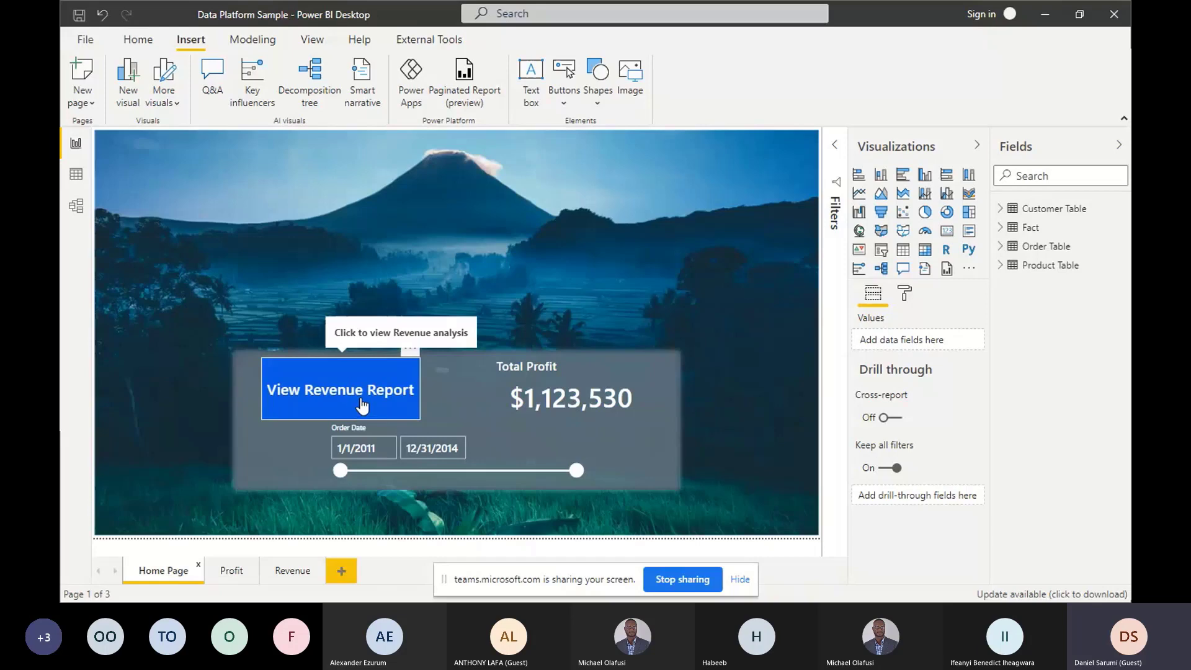
pyautogui.keyDown('ctrl'); pyautogui.click(362, 405); pyautogui.keyUp('ctrl')
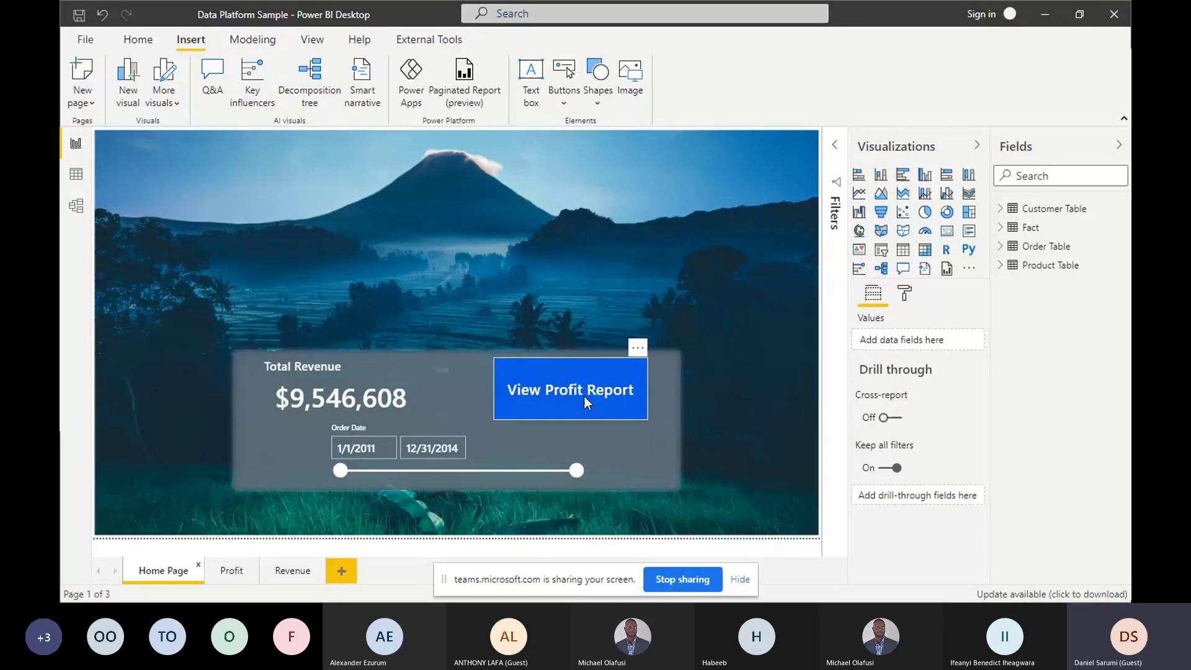
pyautogui.keyDown('ctrl'); pyautogui.click(584, 396); pyautogui.keyUp('ctrl')
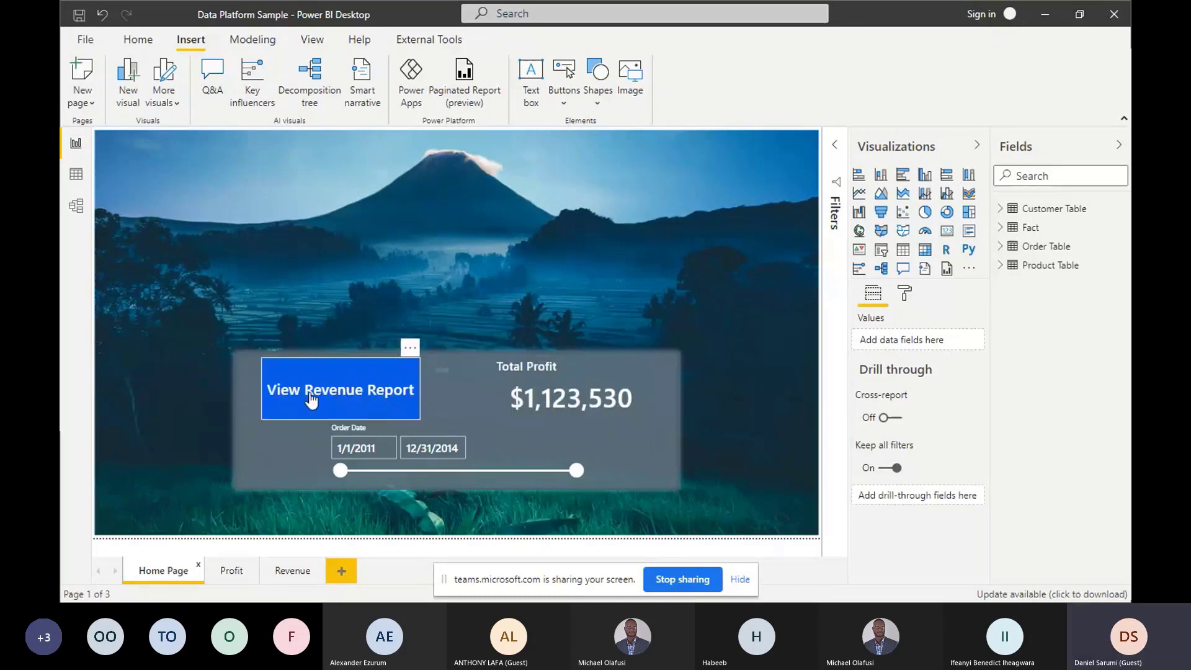
pyautogui.keyDown('ctrl'); pyautogui.click(309, 395); pyautogui.keyUp('ctrl')
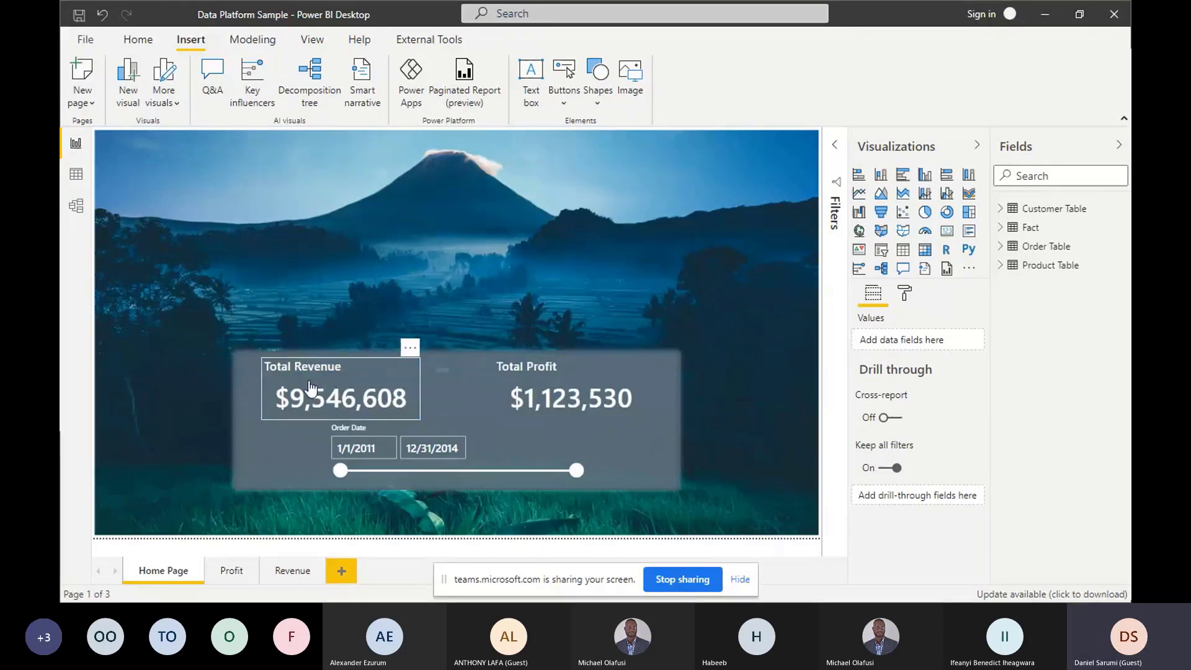
# Turn on the action for the View Profit Report button, with type Page navigation and destination Profit
pyautogui.click(507, 385)
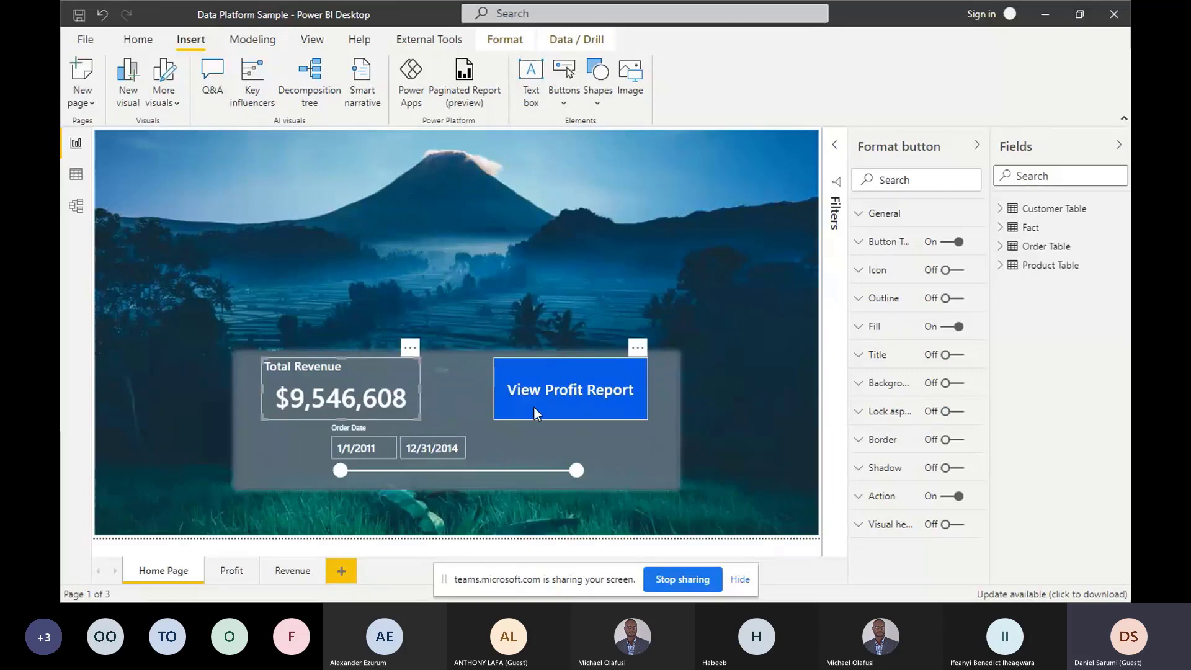
pyautogui.keyDown('ctrl'); pyautogui.click(575, 392); pyautogui.keyUp('ctrl')
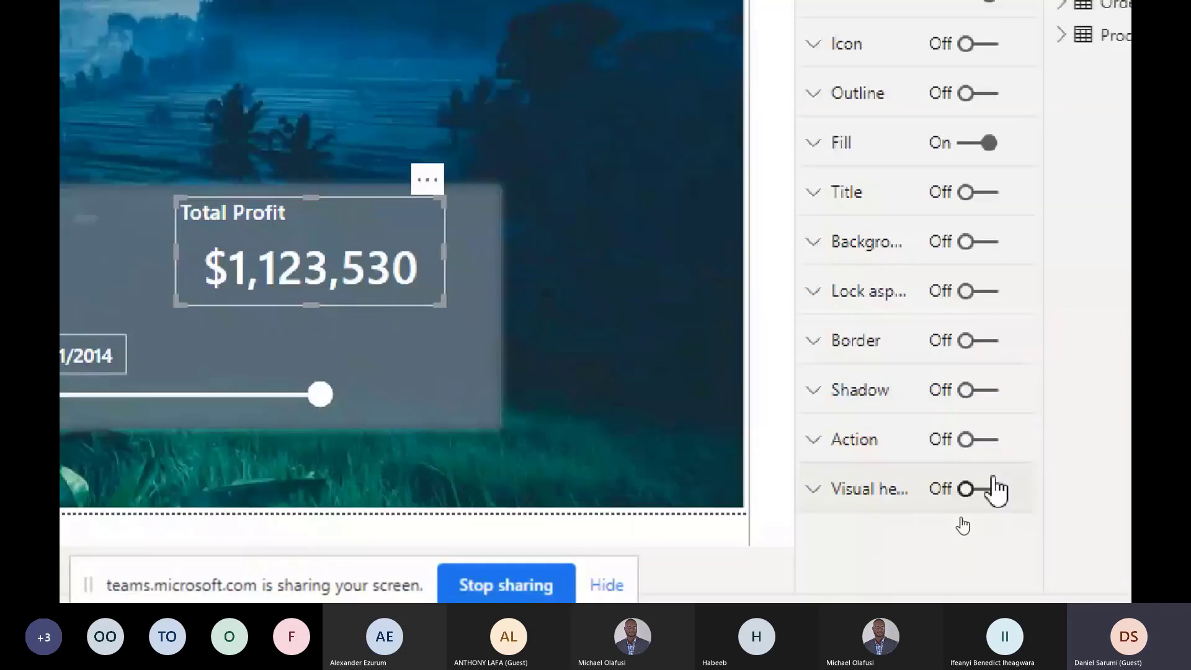
pyautogui.click(979, 439)
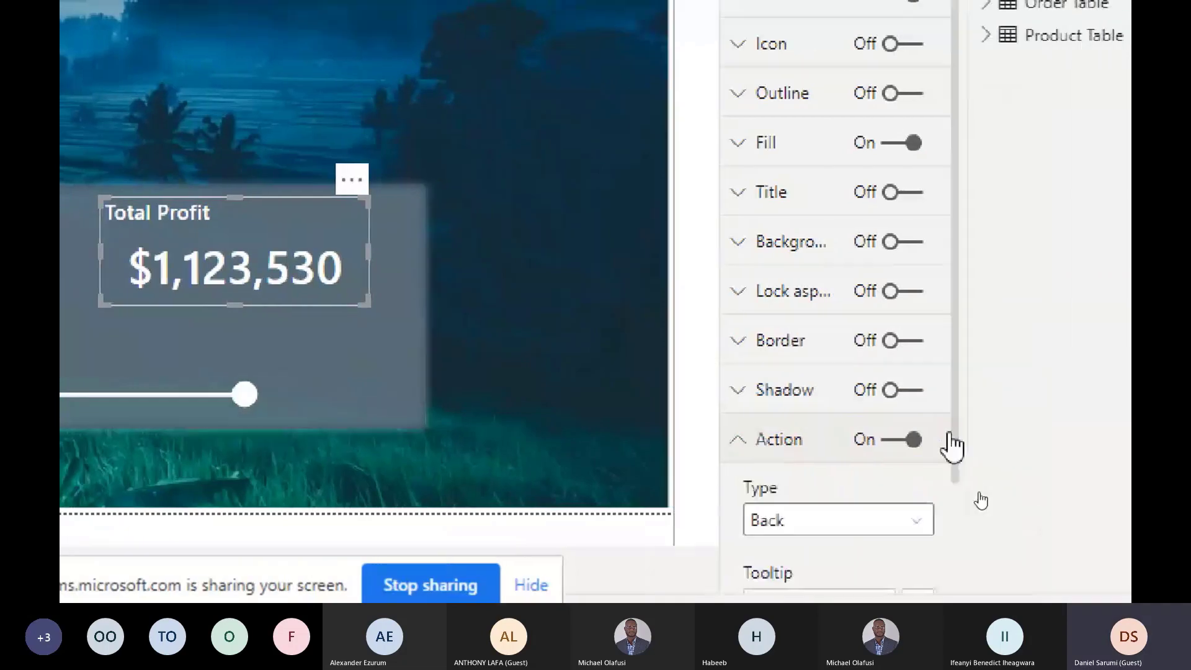
pyautogui.scroll(-3, 958, 447)
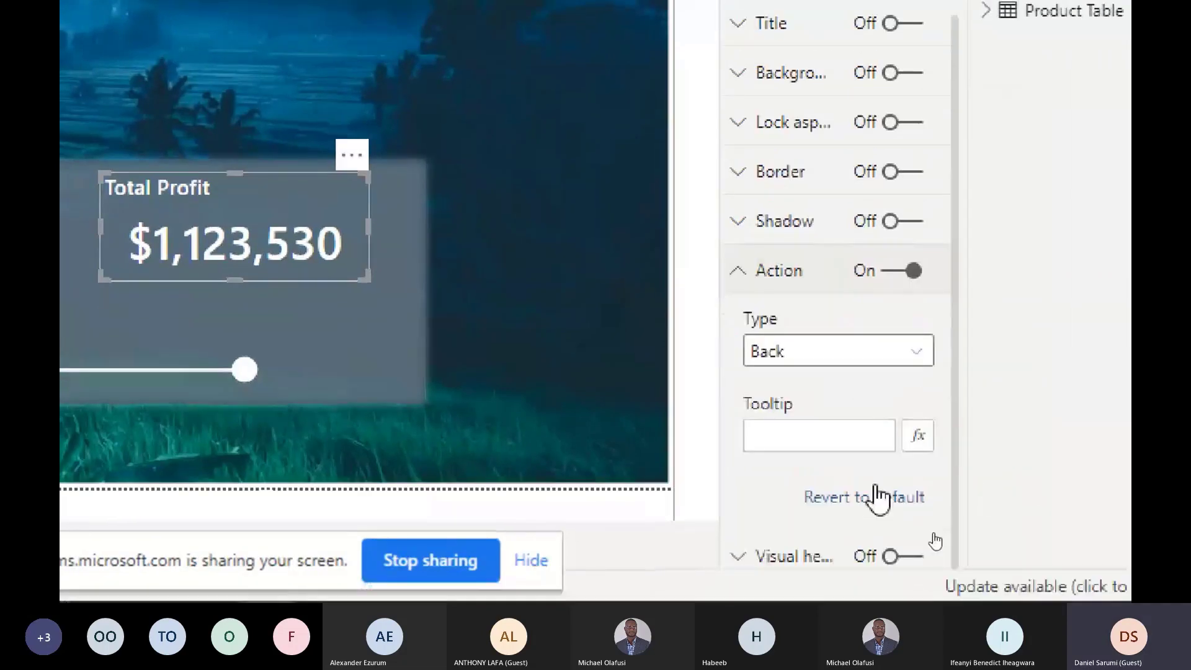
pyautogui.click(791, 356)
pyautogui.click(828, 462)
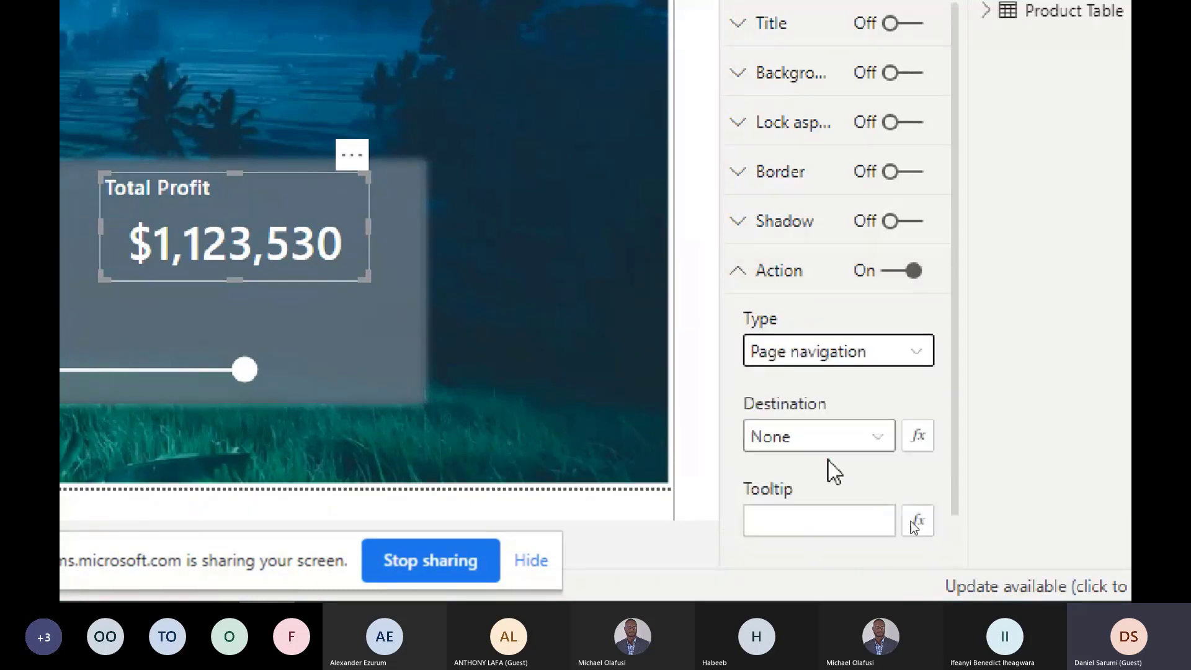
pyautogui.click(833, 437)
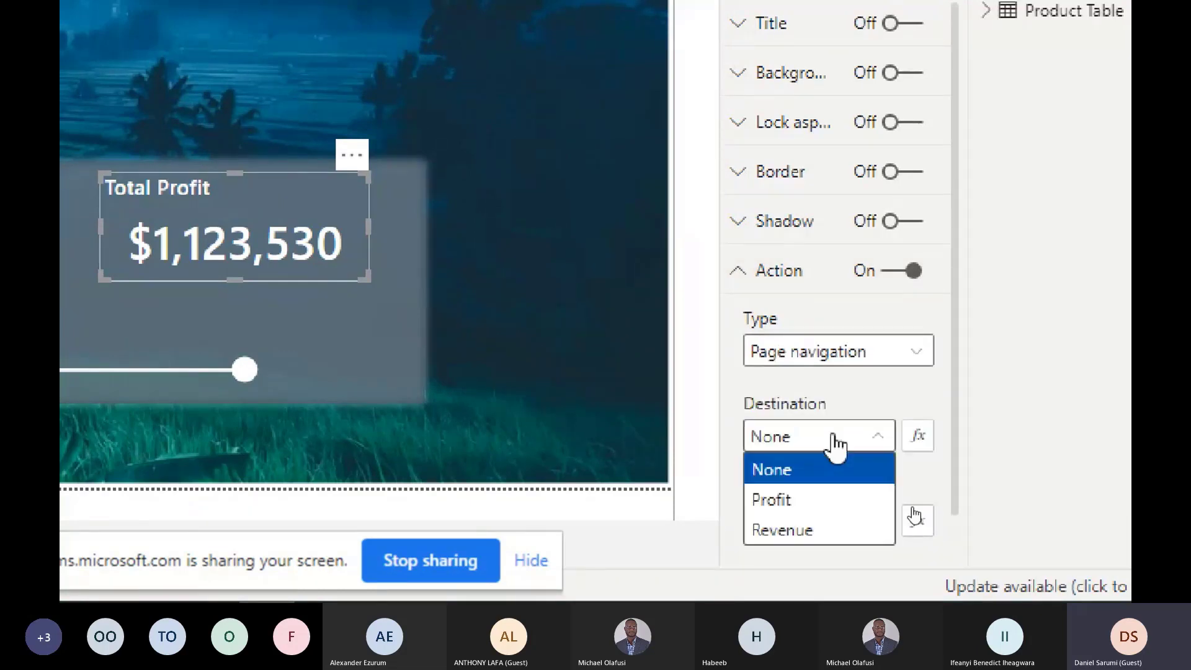
pyautogui.click(798, 502)
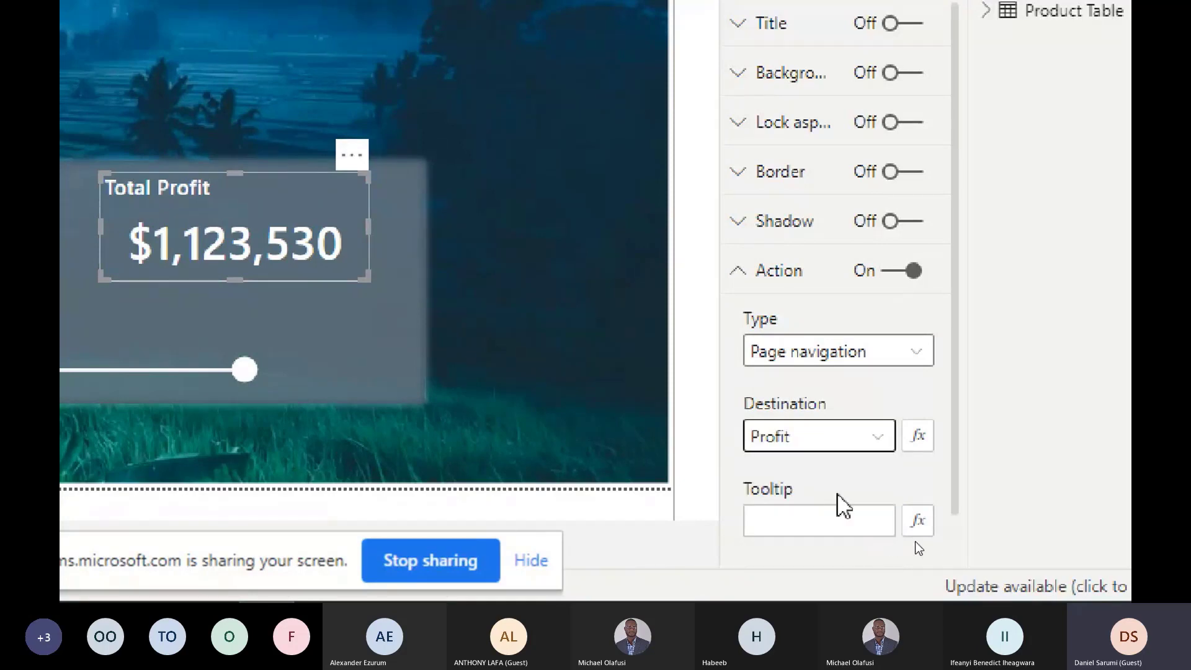
# Set the tooltip of the View Profit Report button's action to "Click to view Profit analysis"
pyautogui.click(802, 524)
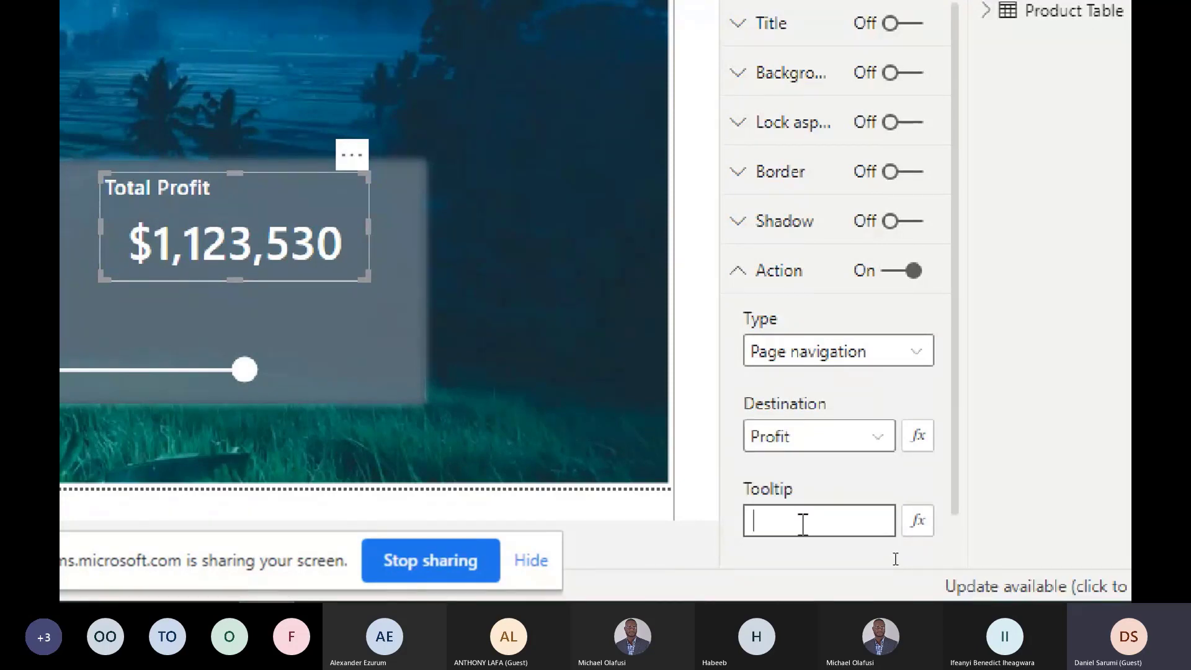
pyautogui.write('Click to view ')
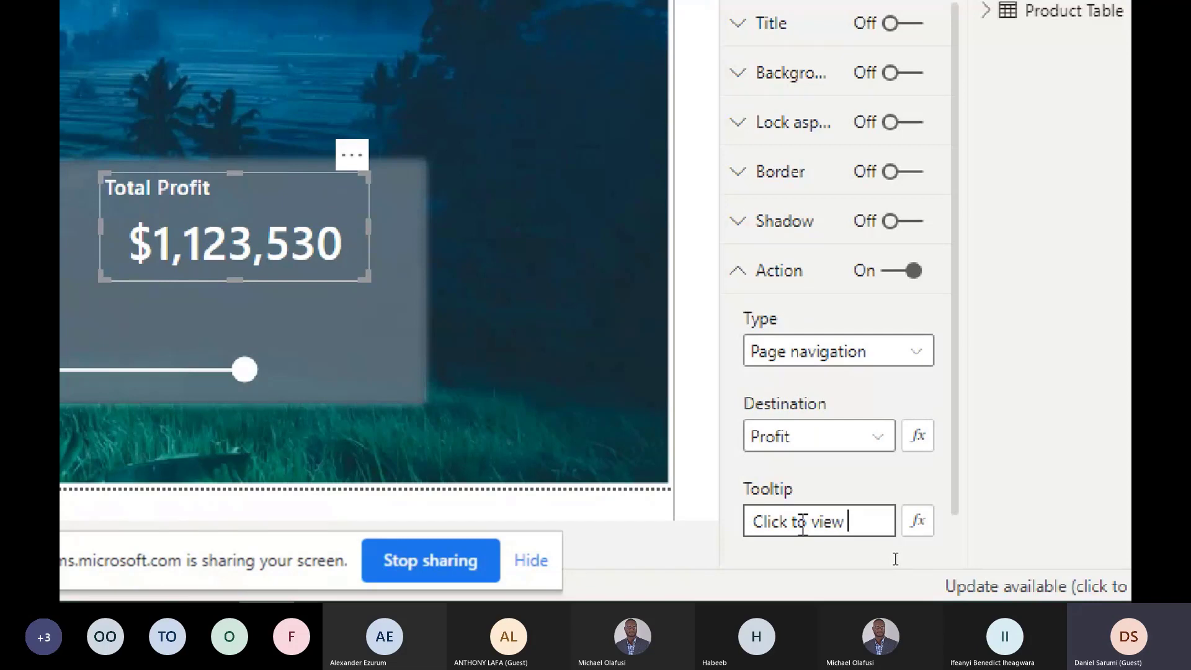
pyautogui.write('Profit analys')
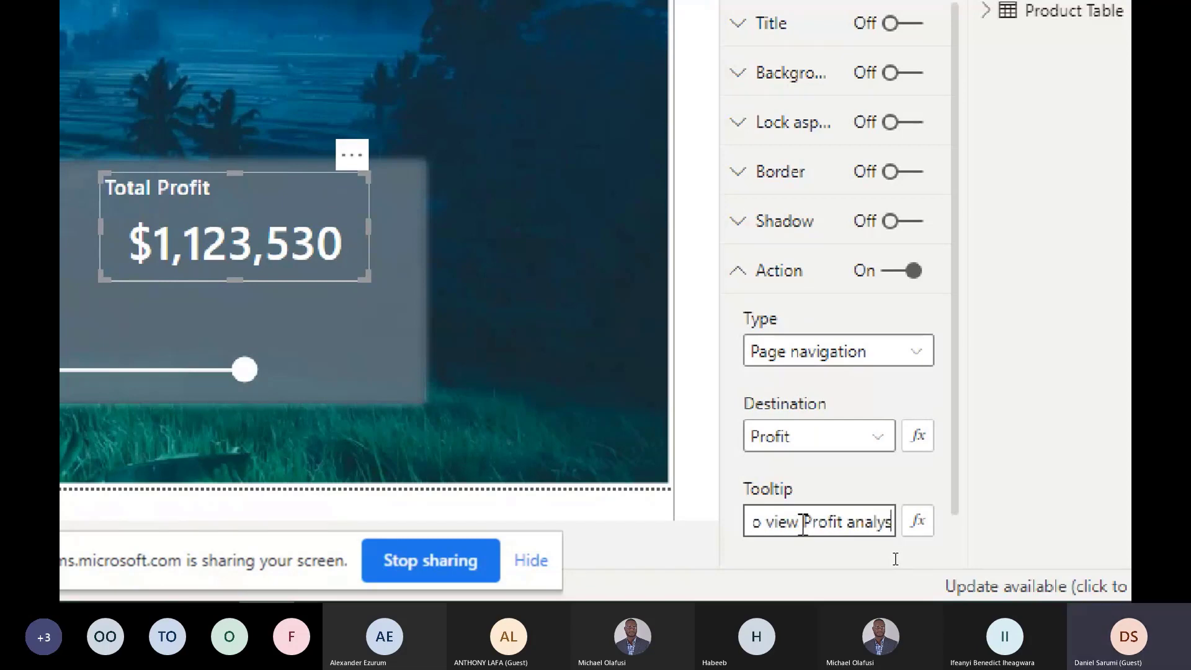
pyautogui.write('is')
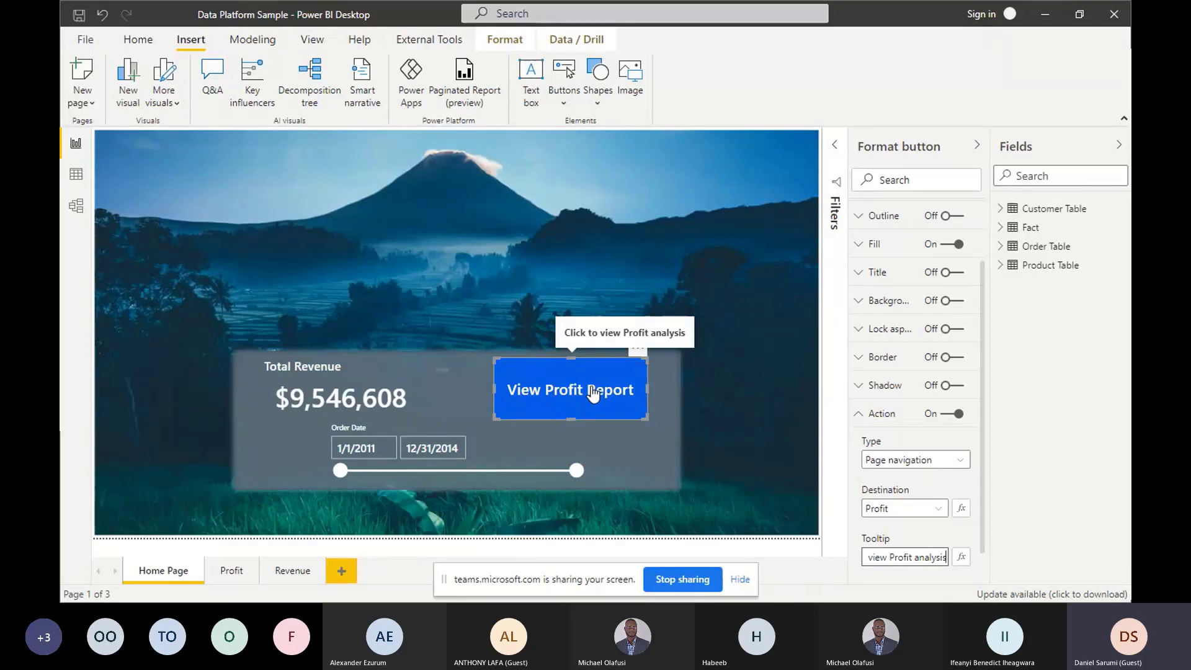
# Test the View Profit Report button's page navigation, return to the Home Page and check both report buttons
pyautogui.click(592, 394)
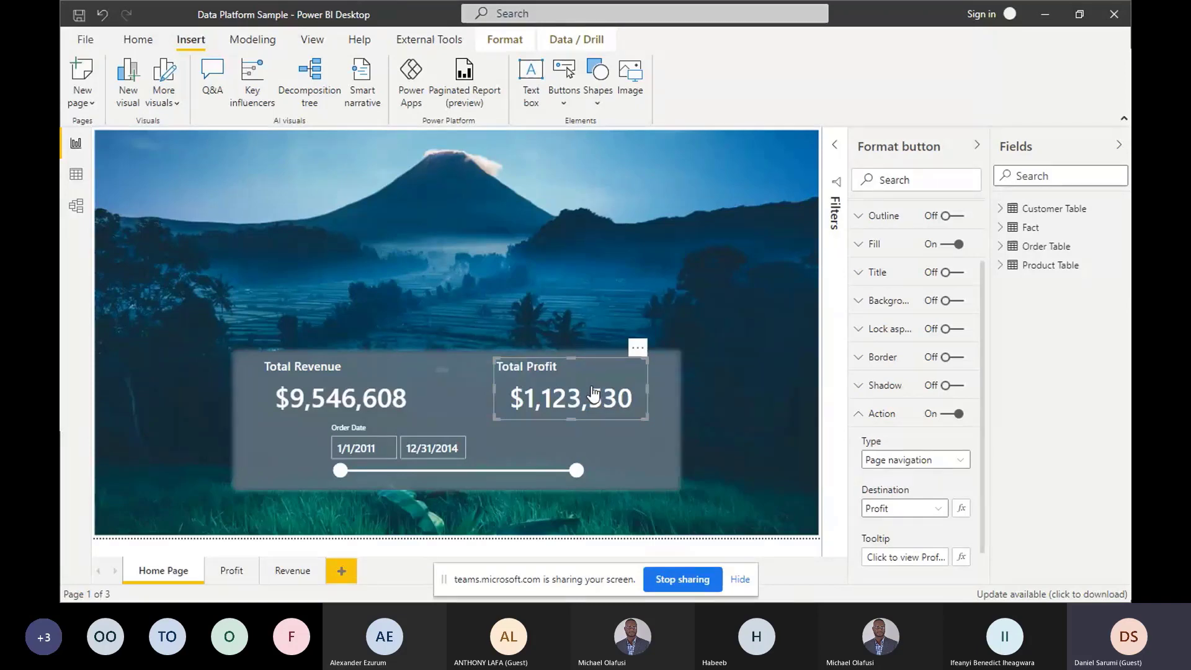
pyautogui.keyDown('ctrl'); pyautogui.click(593, 393); pyautogui.keyUp('ctrl')
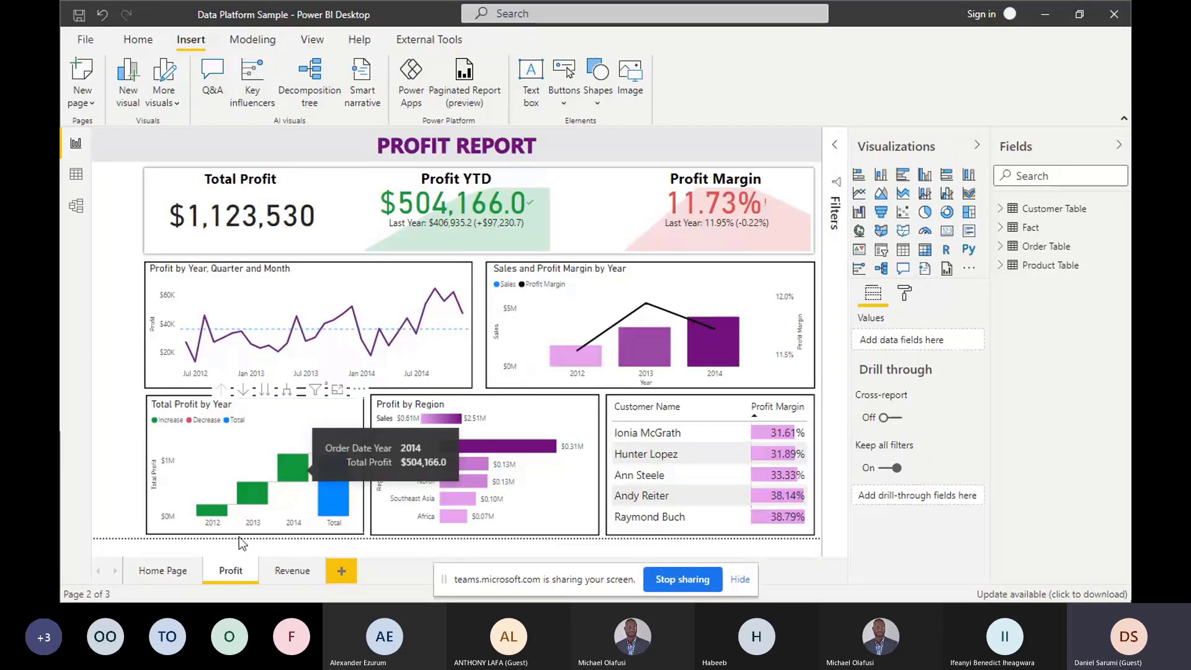
pyautogui.click(149, 570)
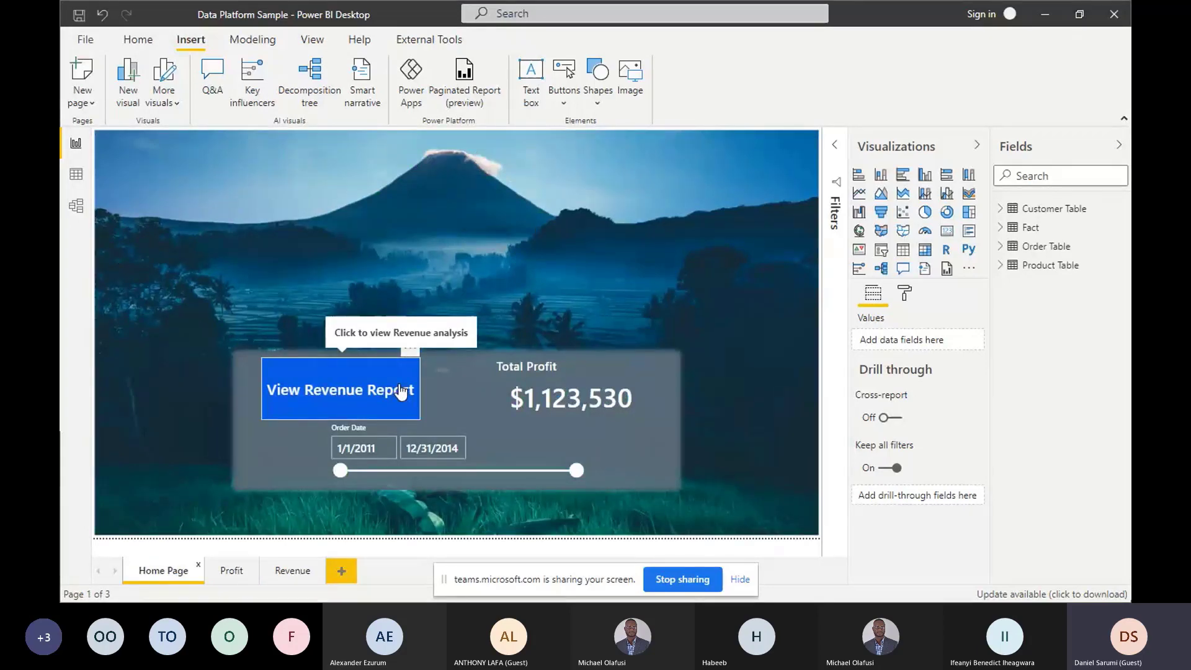
pyautogui.keyDown('ctrl'); pyautogui.click(400, 392); pyautogui.keyUp('ctrl')
pyautogui.keyDown('ctrl'); pyautogui.click(546, 377); pyautogui.keyUp('ctrl')
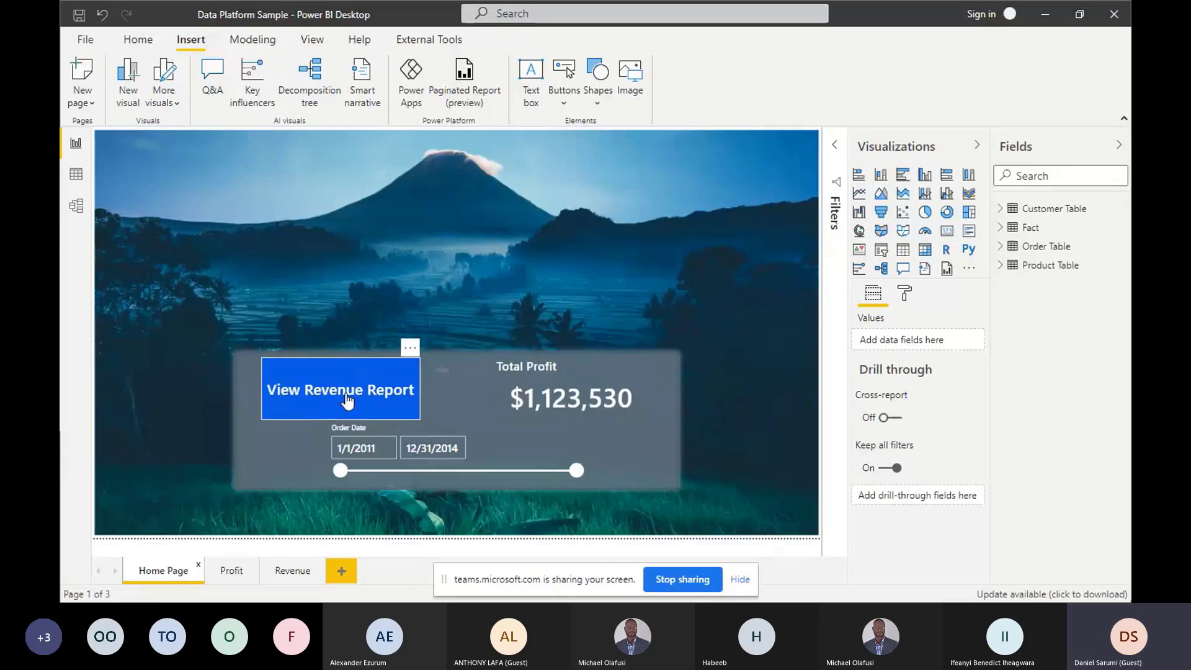
pyautogui.keyDown('ctrl'); pyautogui.click(348, 402); pyautogui.keyUp('ctrl')
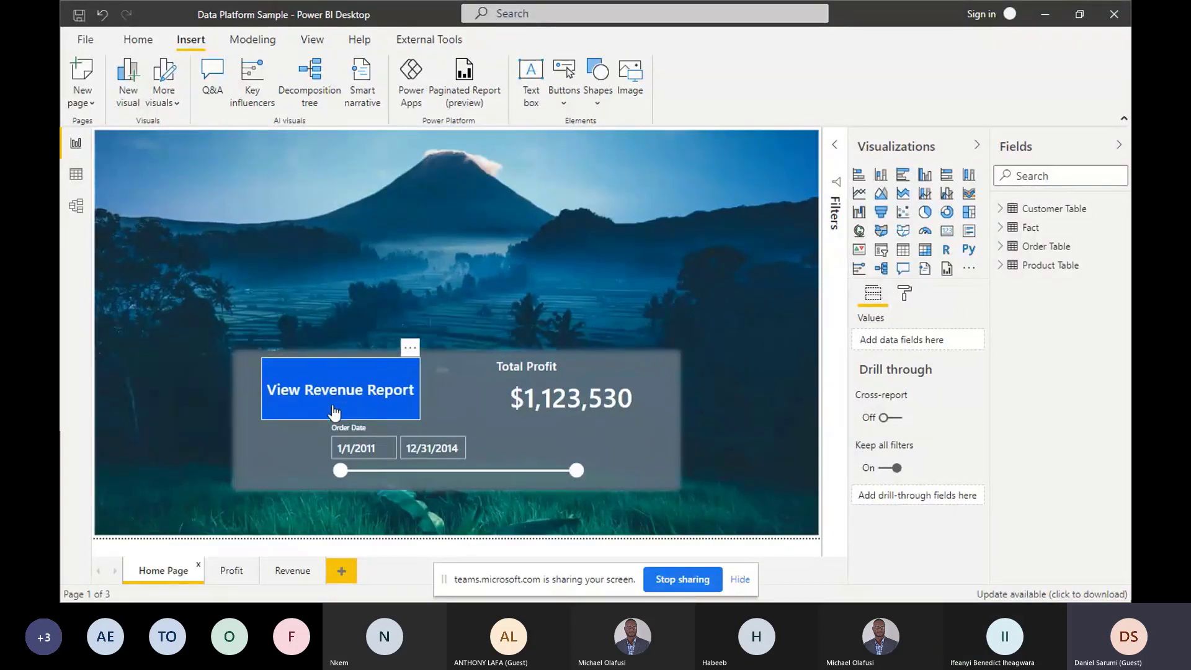
# View the Profit page and examine the Profit Margin column of the customer table
pyautogui.click(229, 570)
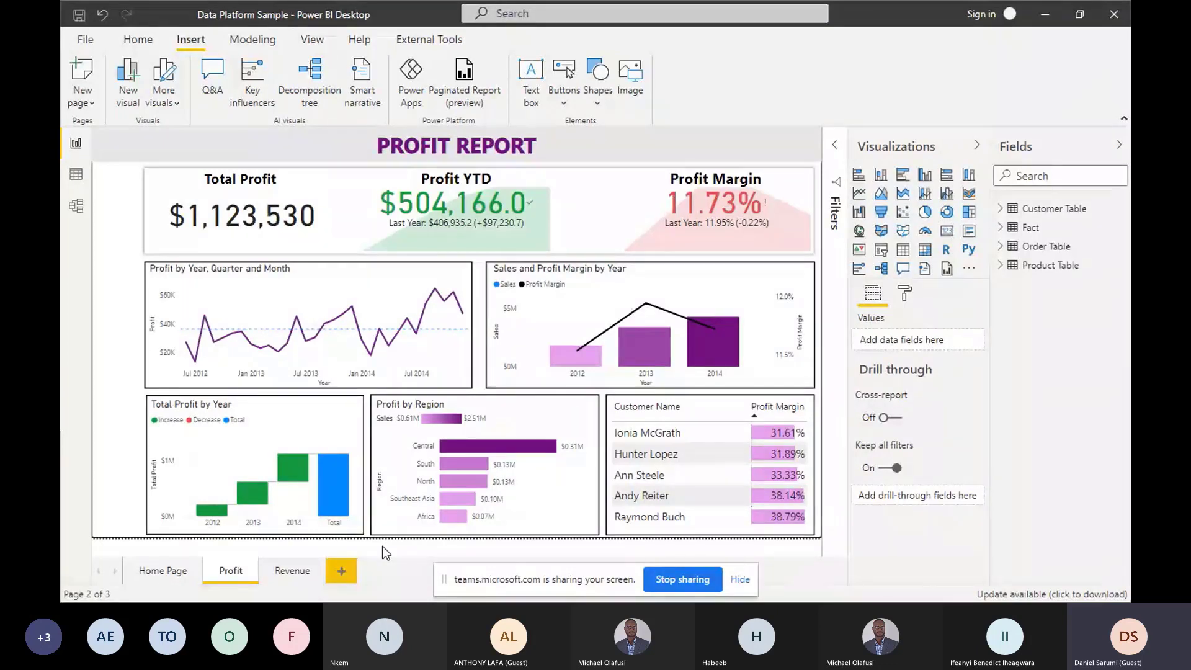
pyautogui.moveTo(761, 436)
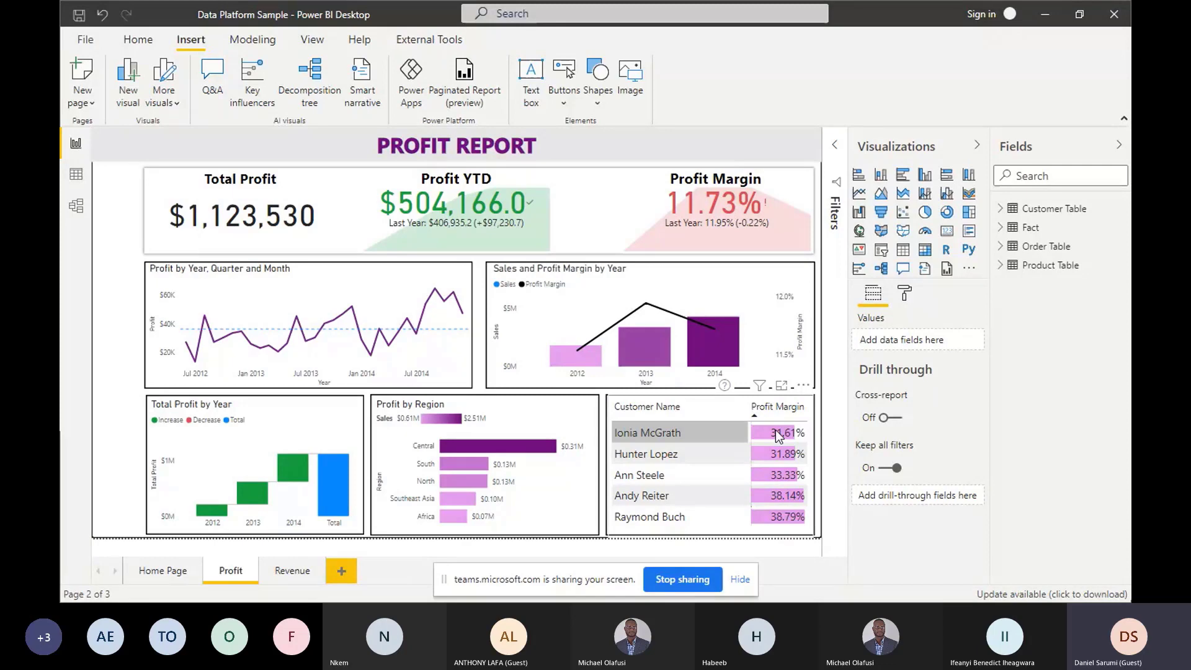
pyautogui.moveTo(773, 434)
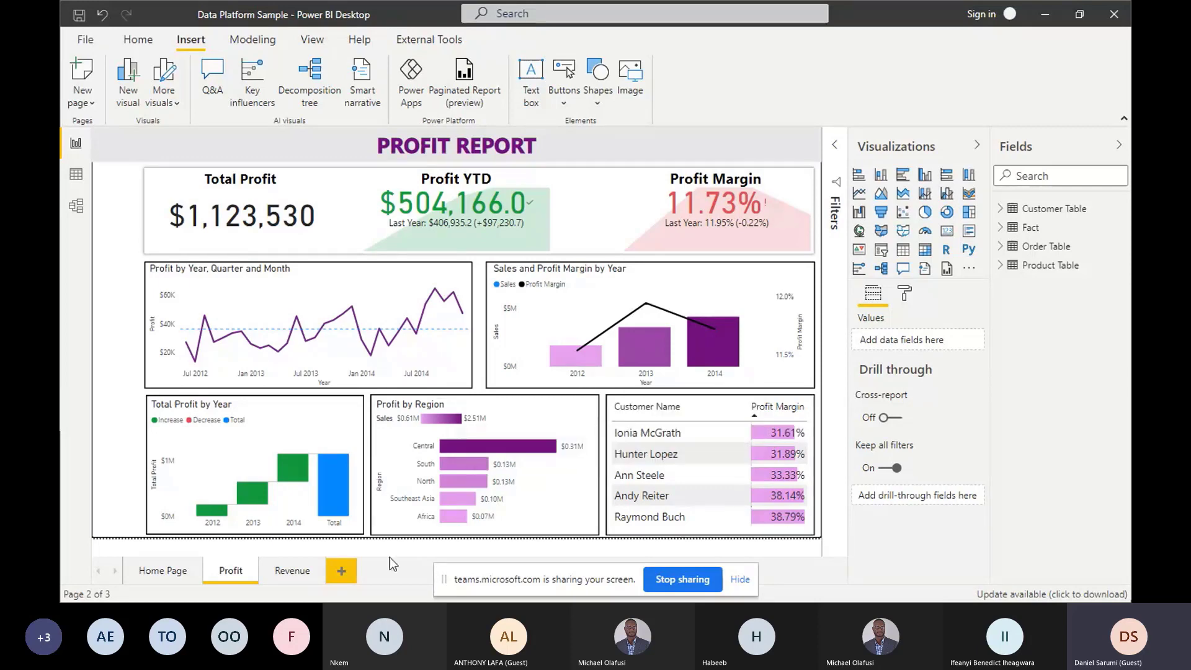
# Add a new report page and name it Tooltip
pyautogui.click(341, 569)
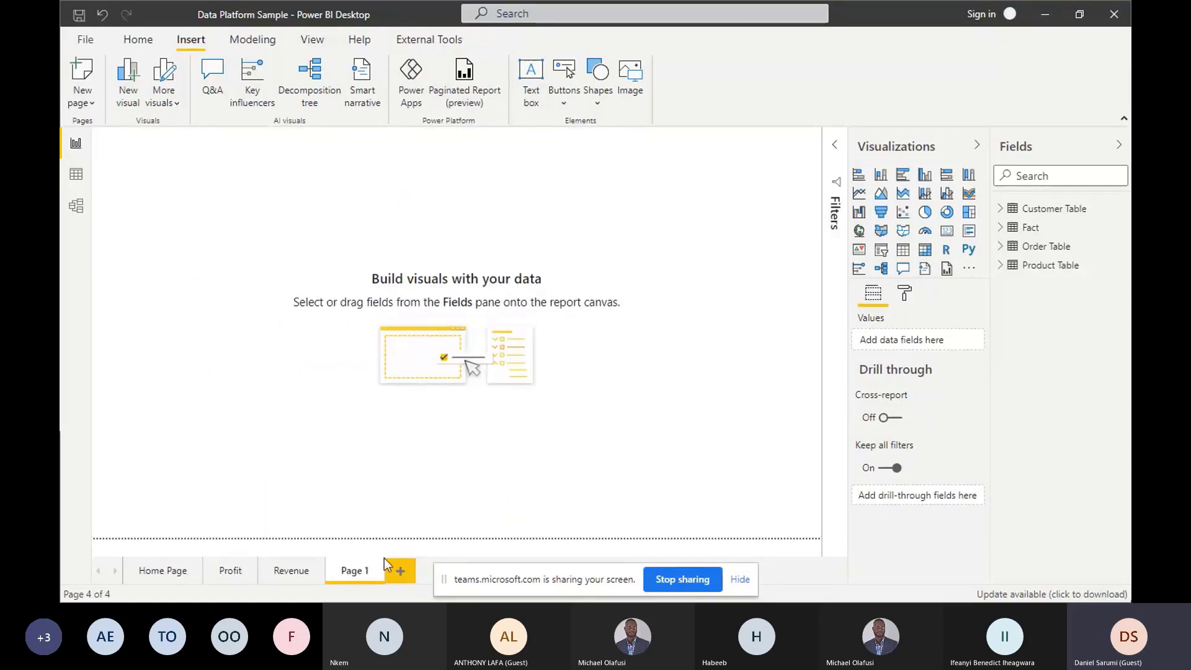
pyautogui.doubleClick(361, 571)
pyautogui.write('Toc')
pyautogui.write('ltip')
pyautogui.press('Return')
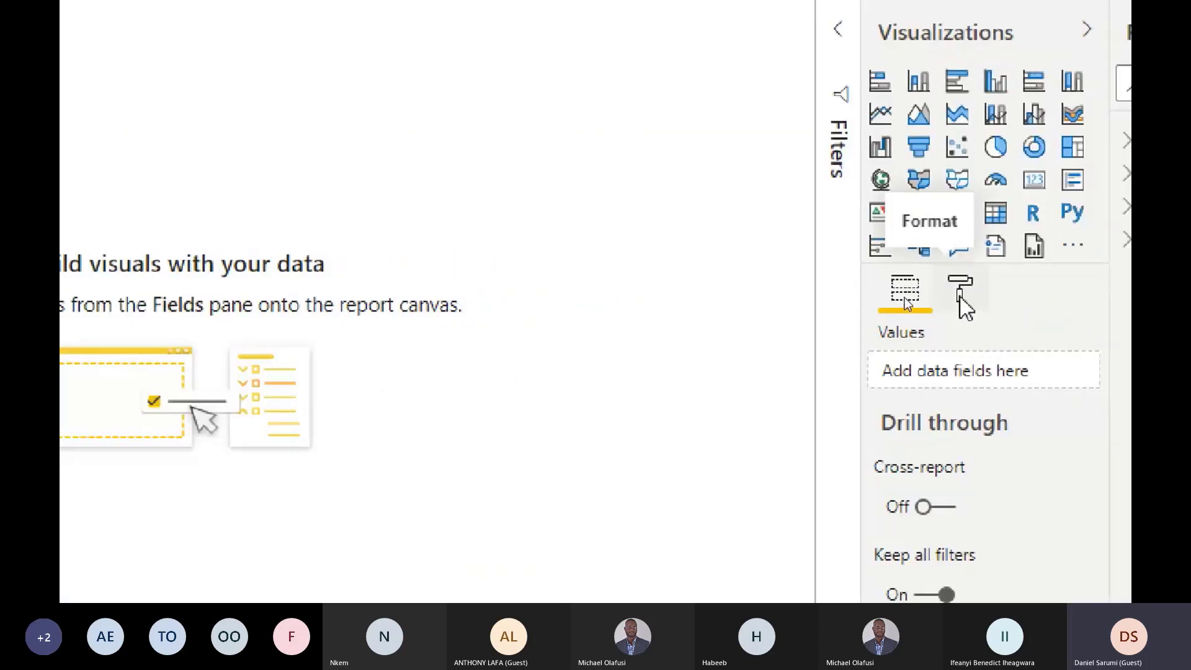
# Enable the Tooltip option in the page information settings of the Tooltip page
pyautogui.click(959, 291)
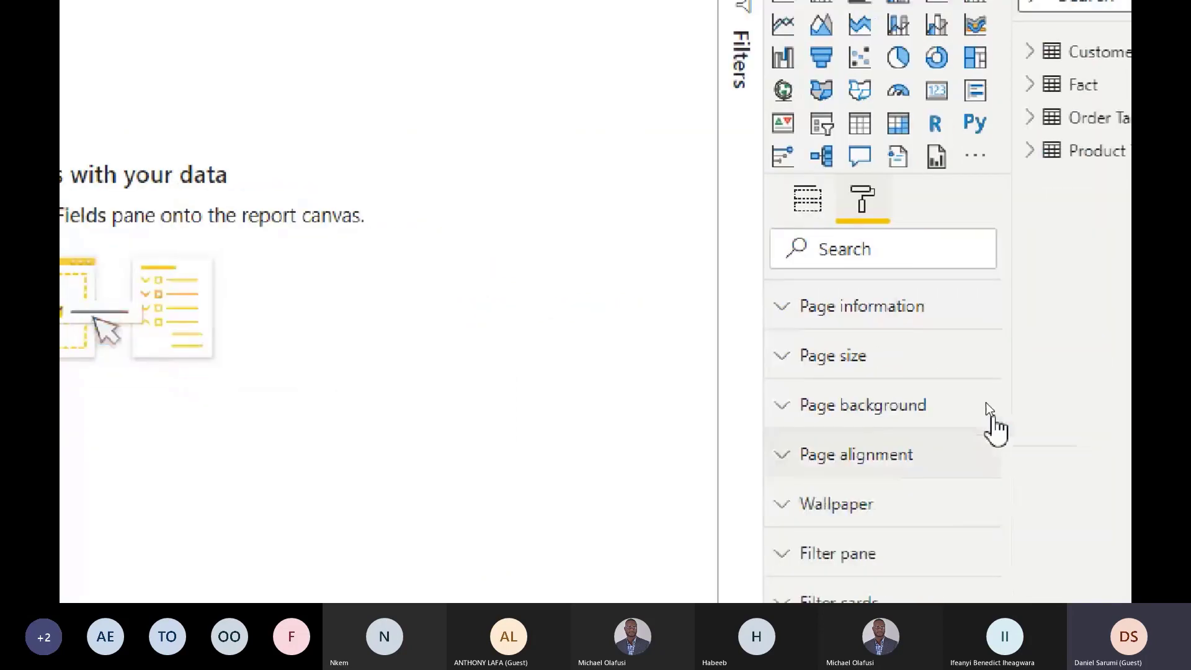
pyautogui.click(862, 310)
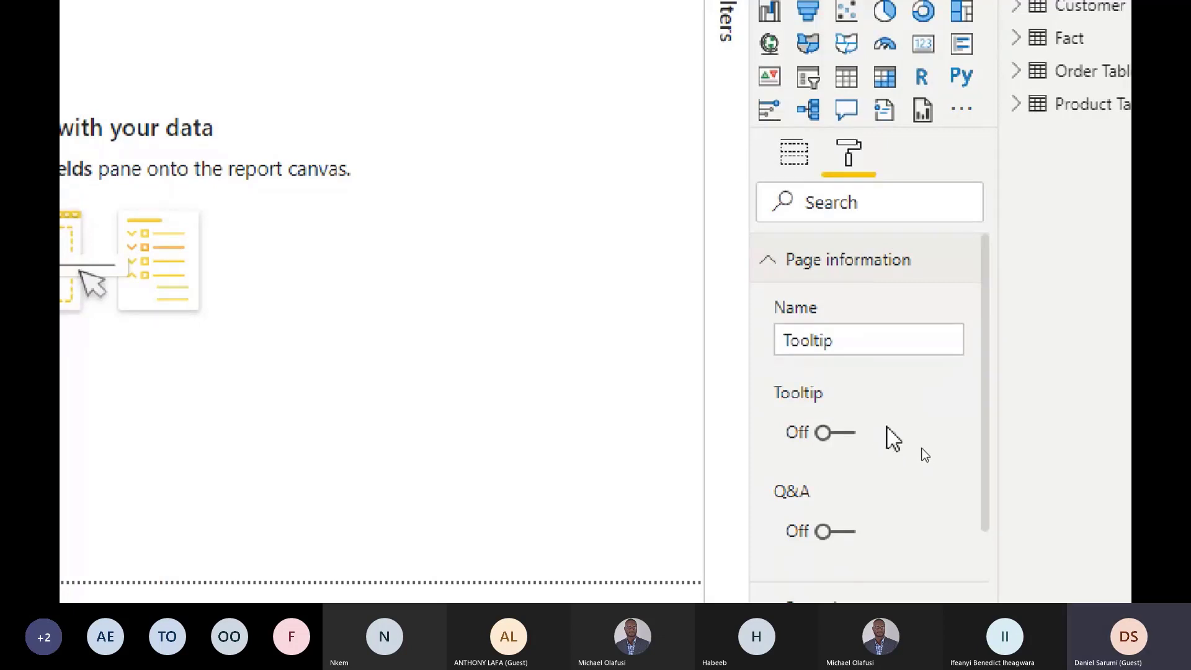
pyautogui.click(839, 429)
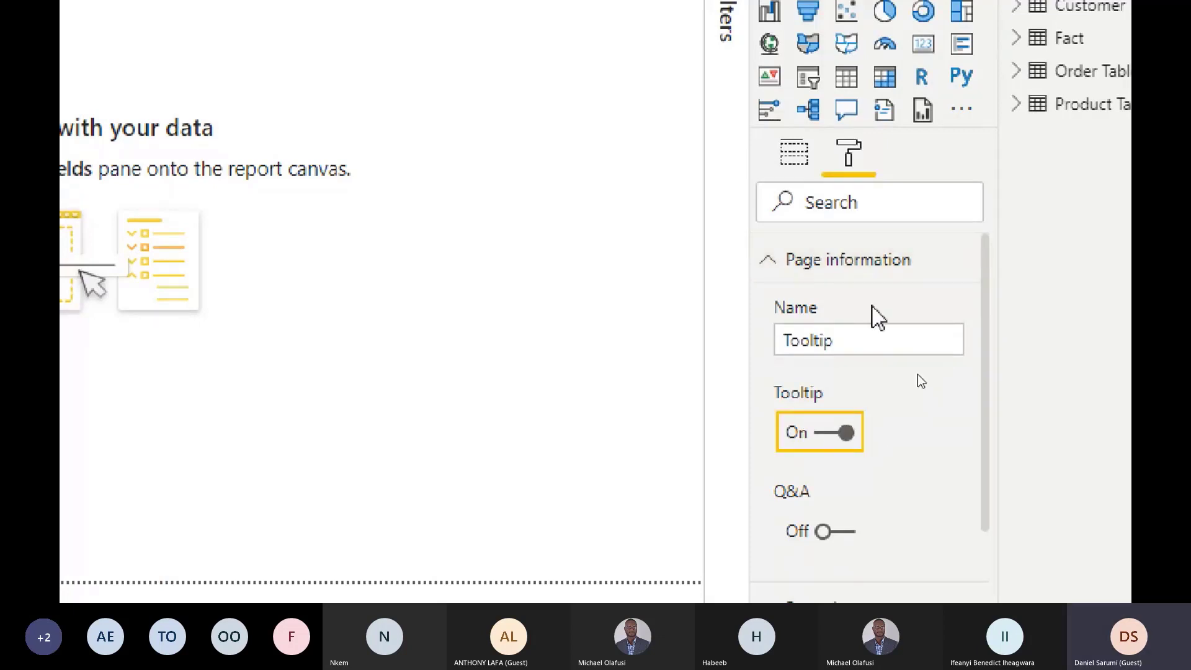
pyautogui.click(857, 266)
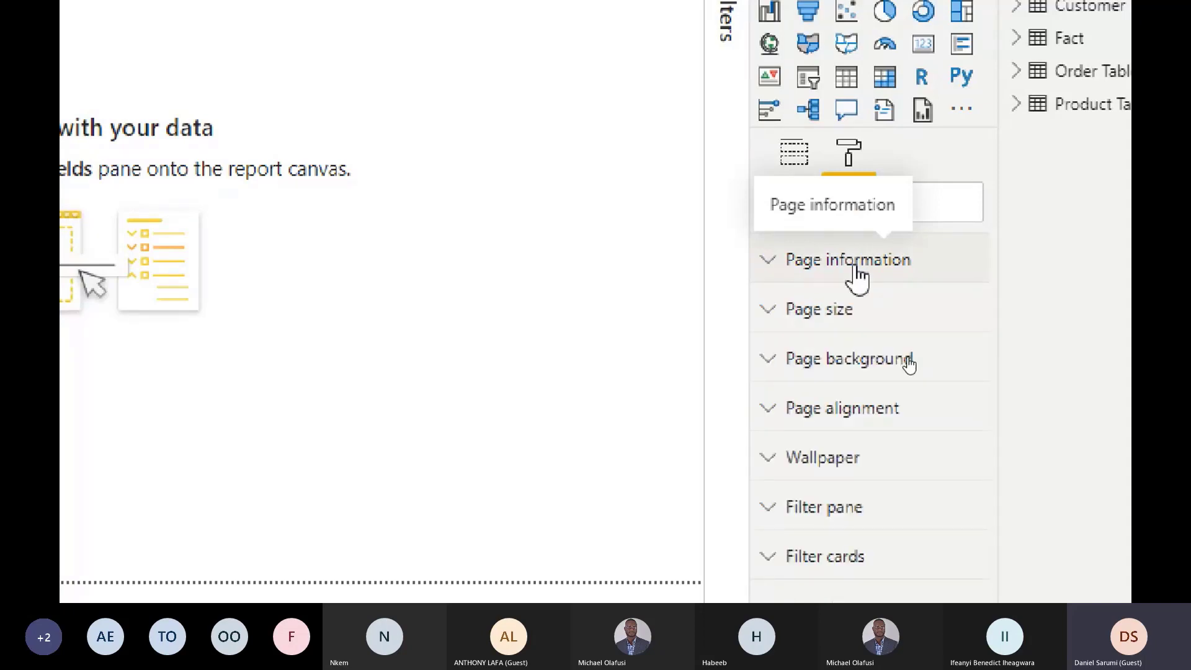
# Set the page size type of the Tooltip page to Tooltip and recheck its page information settings
pyautogui.click(846, 317)
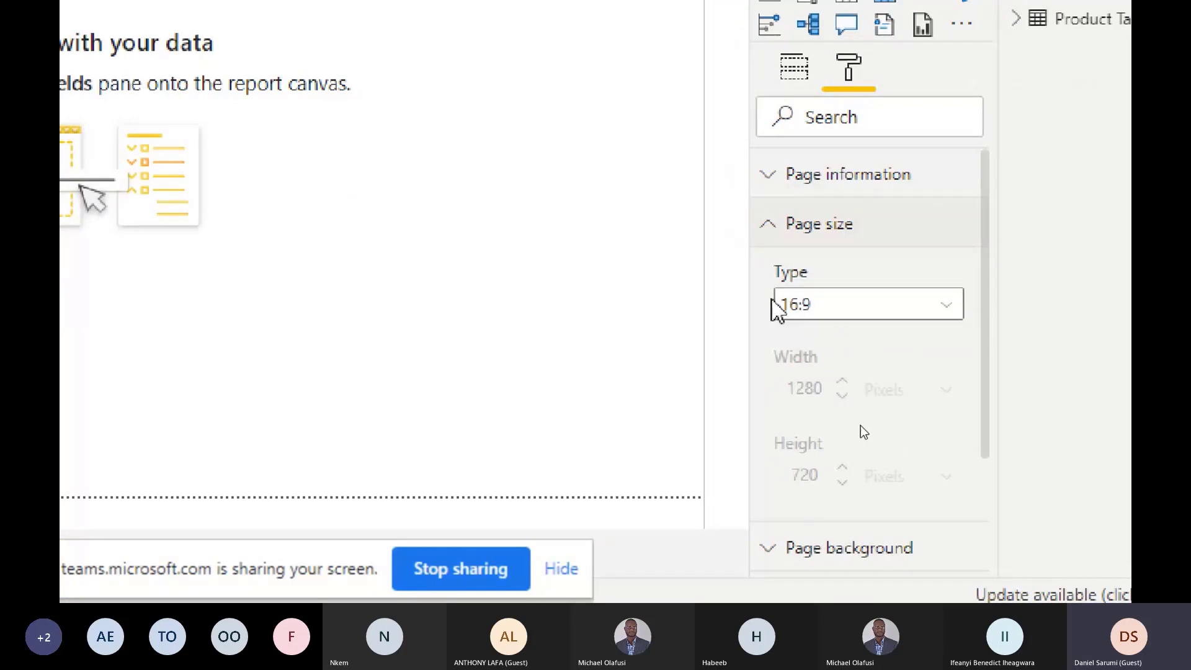
pyautogui.click(840, 305)
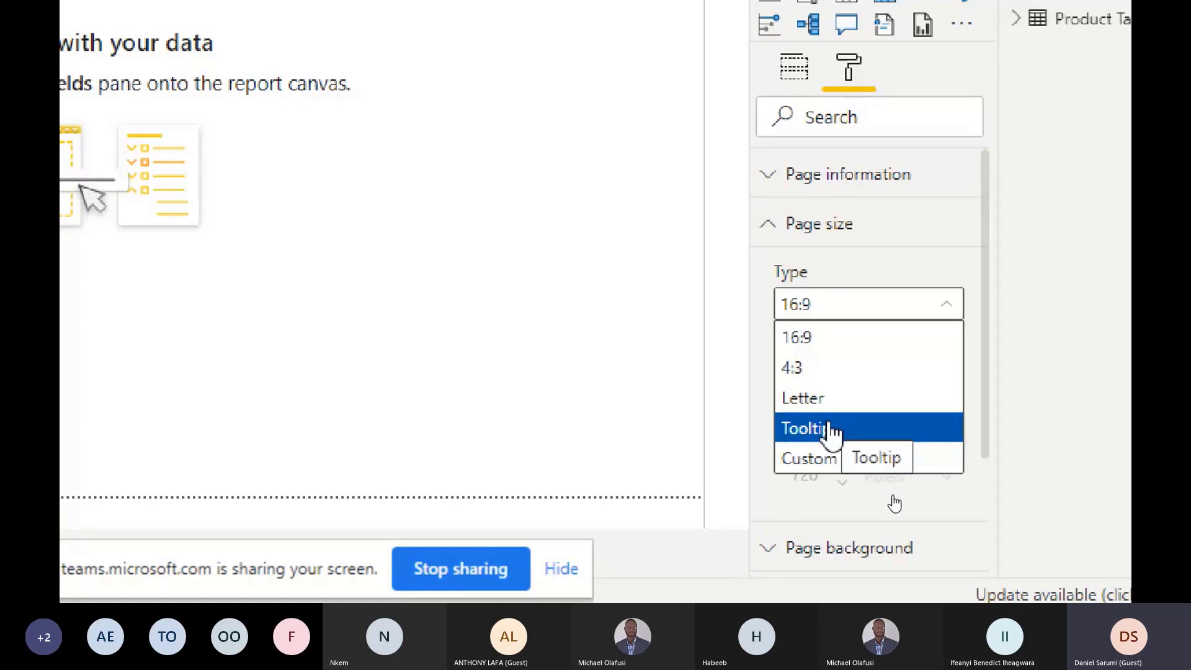
pyautogui.click(828, 430)
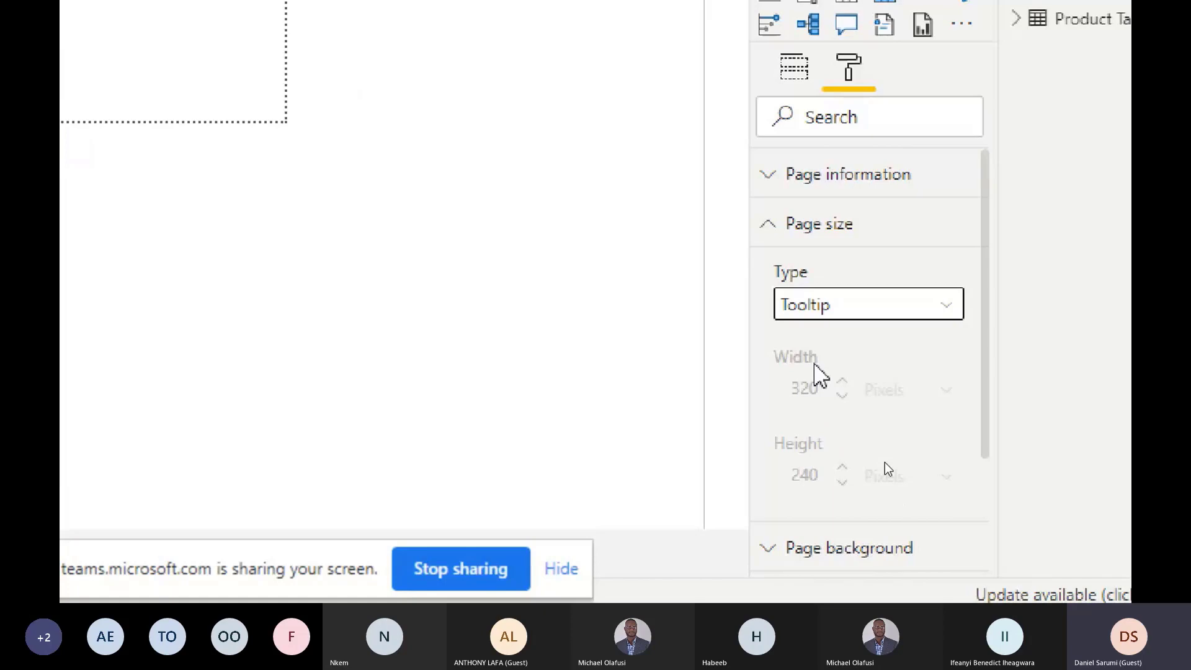
pyautogui.click(814, 176)
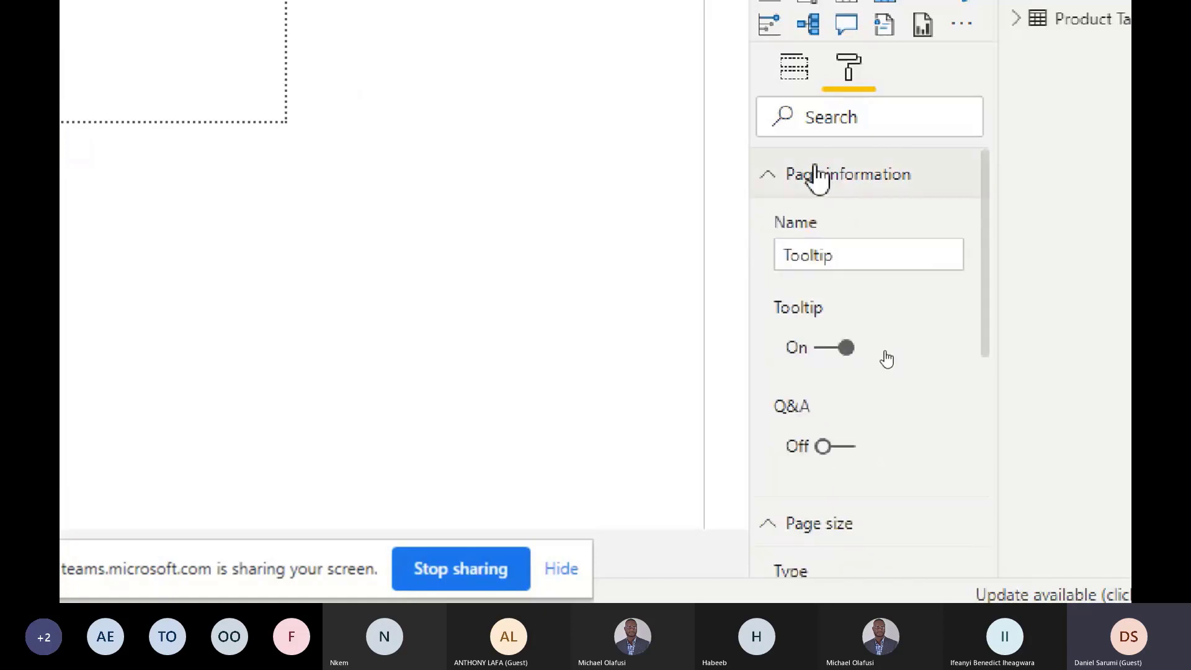
pyautogui.click(814, 180)
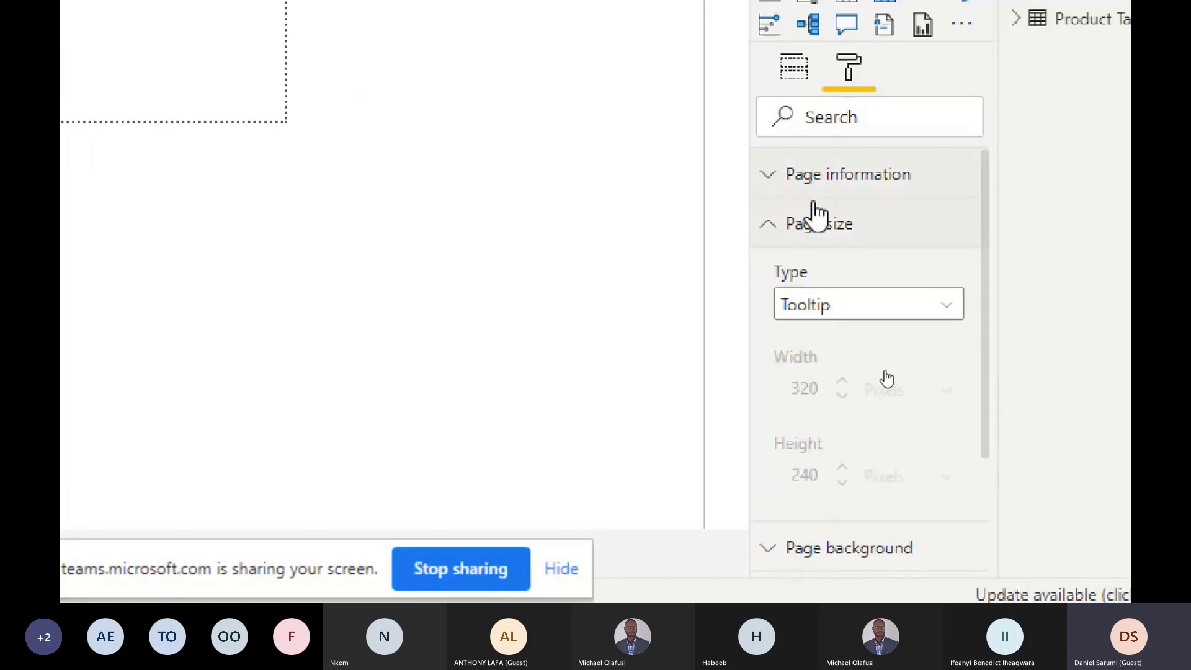
pyautogui.click(807, 181)
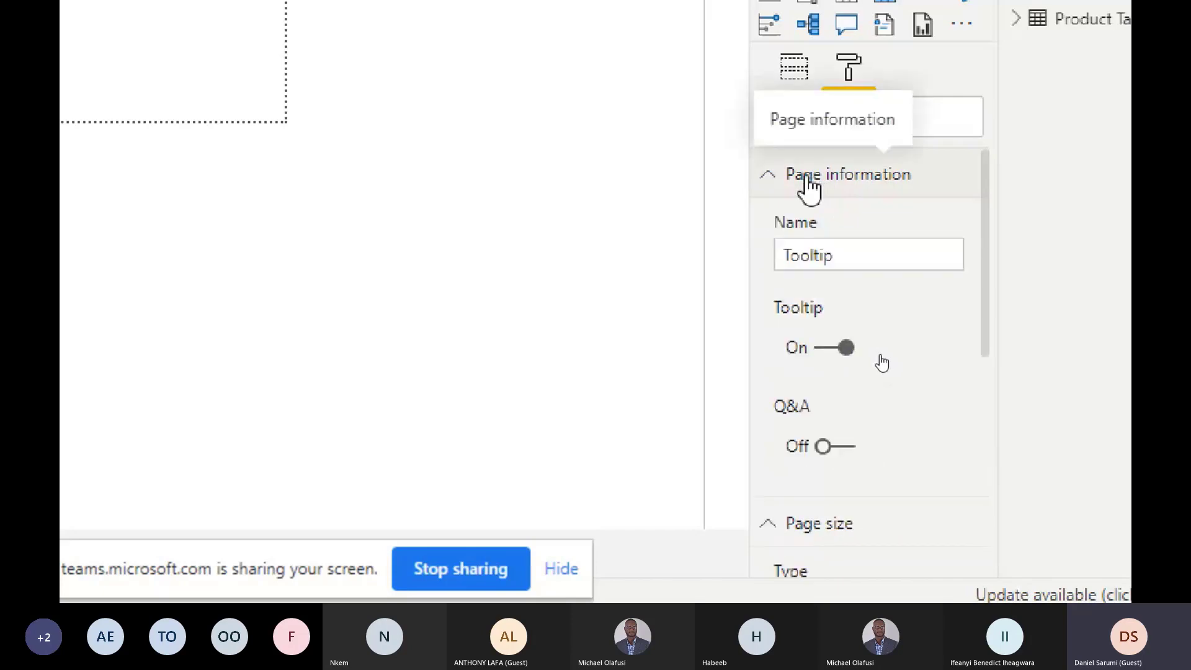
# Insert a Card visual on the Tooltip page and shrink it to a small tile near the page's upper-left corner
pyautogui.click(807, 180)
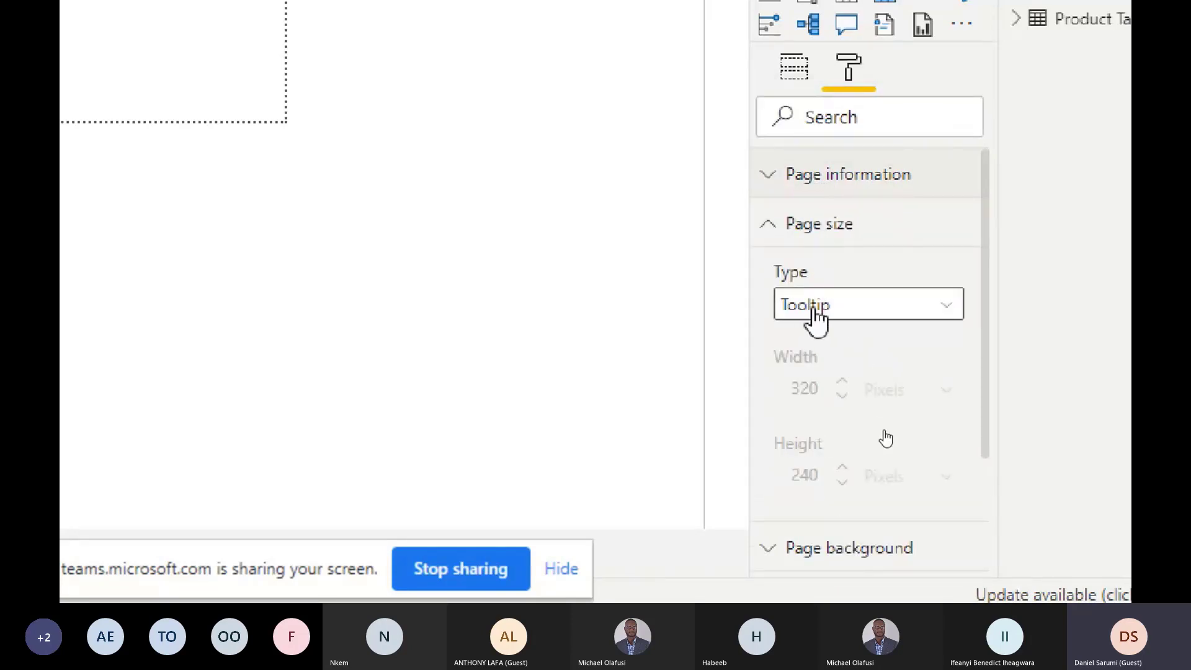
pyautogui.click(796, 233)
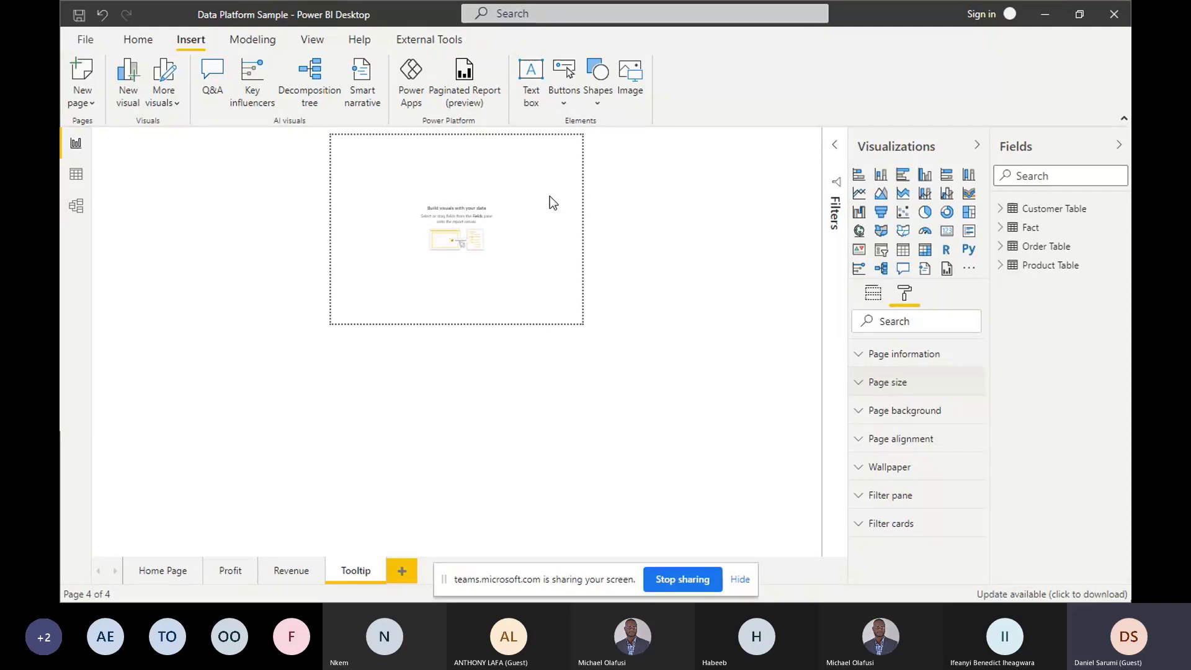
pyautogui.click(945, 235)
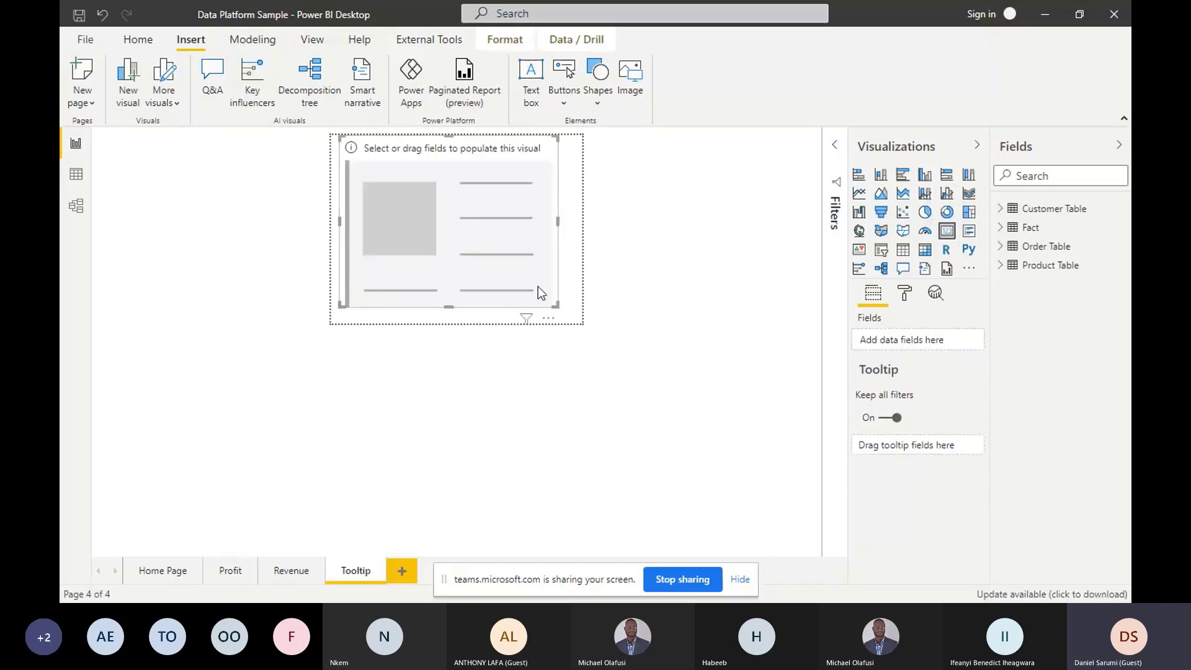
pyautogui.moveTo(555, 304); pyautogui.dragTo(464, 238)
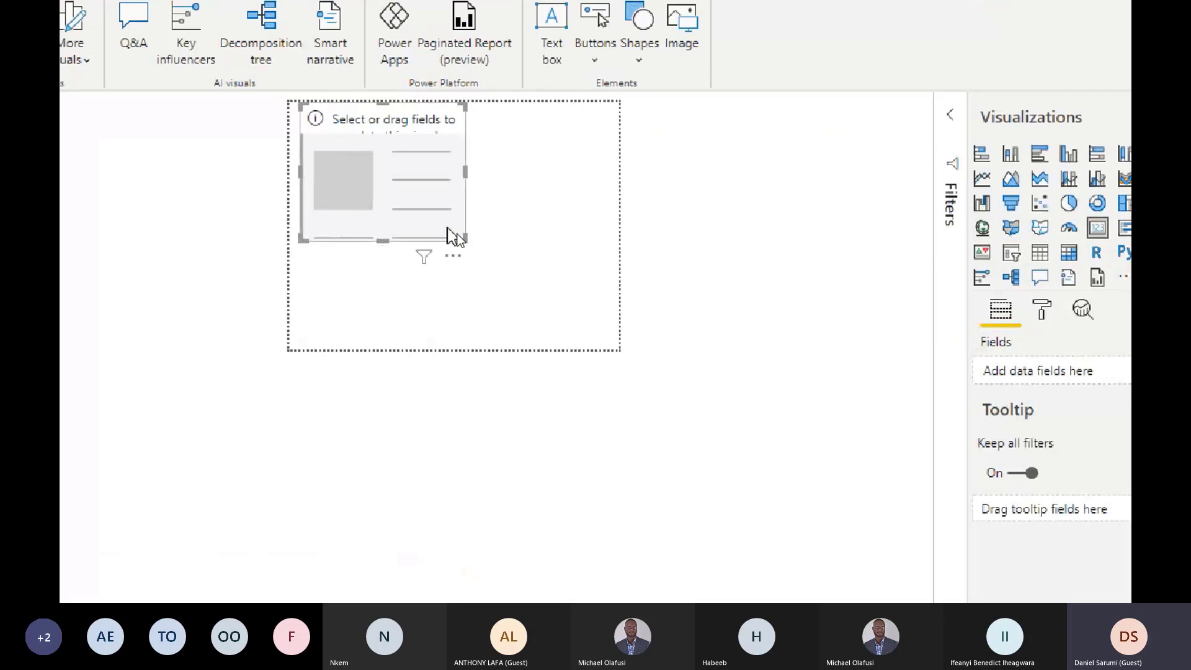
pyautogui.moveTo(460, 239); pyautogui.dragTo(387, 198)
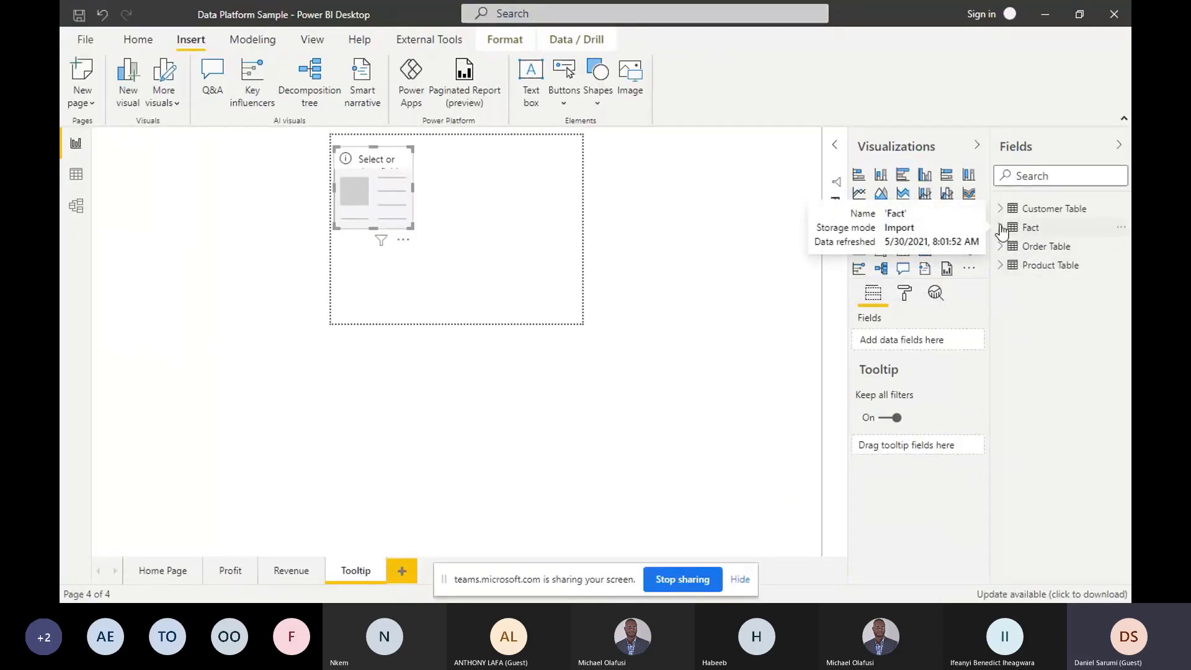
# Add Order ID from the Fact table to the card and summarize it by Count (Distinct)
pyautogui.click(1000, 228)
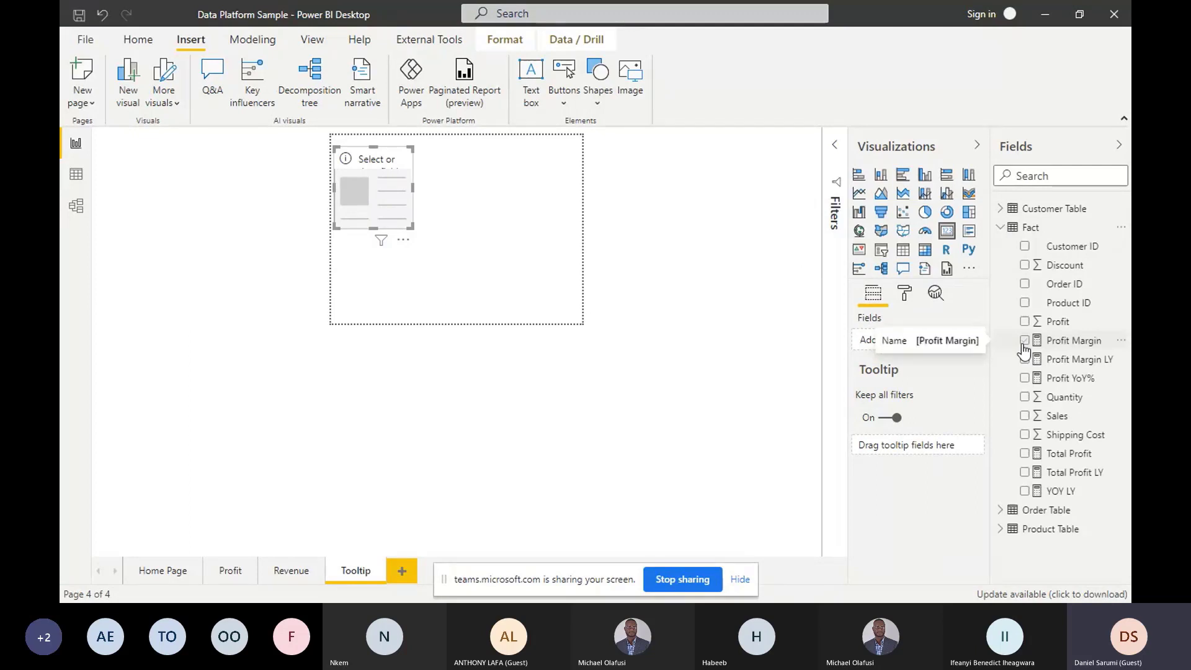
pyautogui.click(1064, 284)
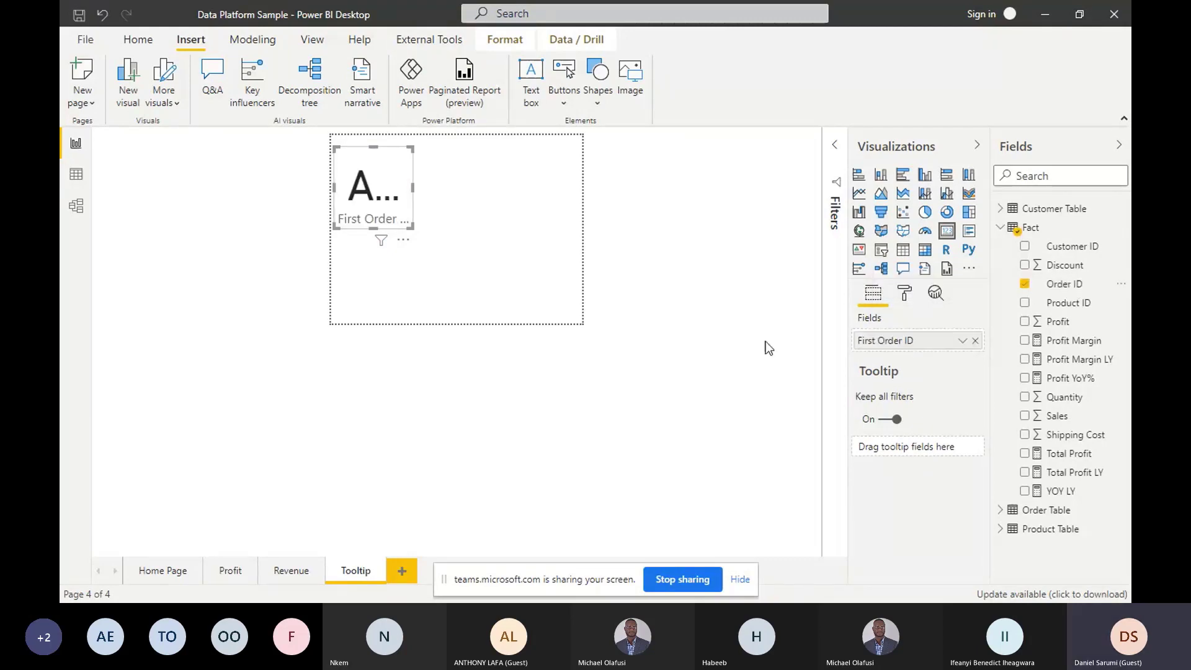
pyautogui.click(963, 344)
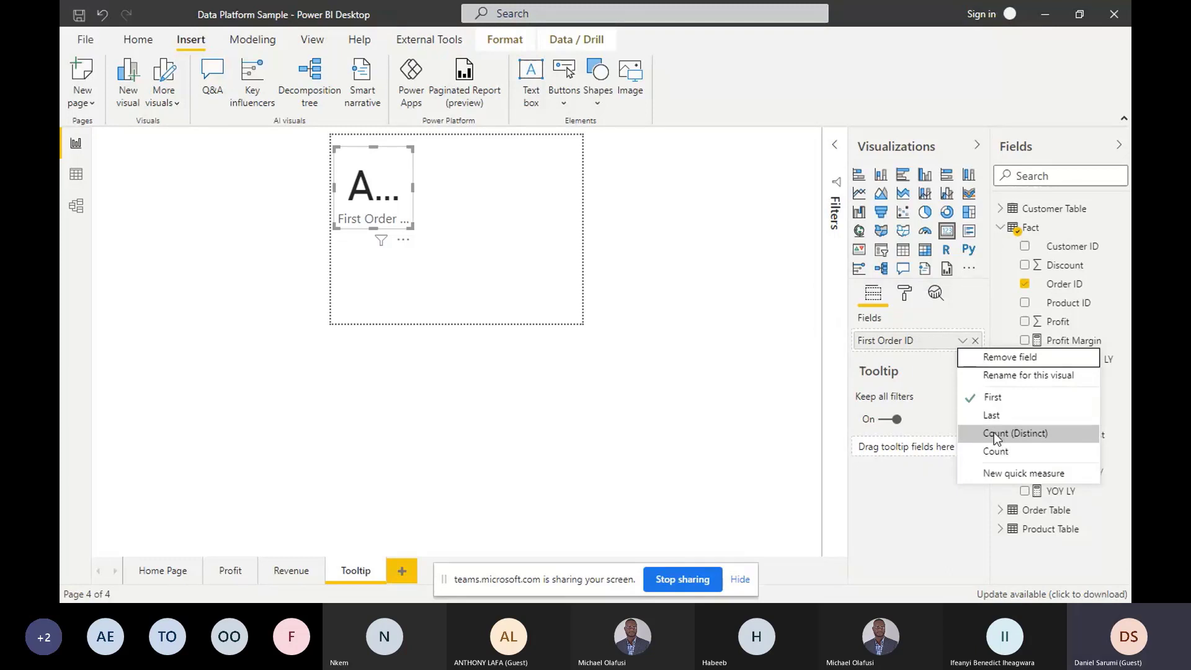
pyautogui.click(994, 433)
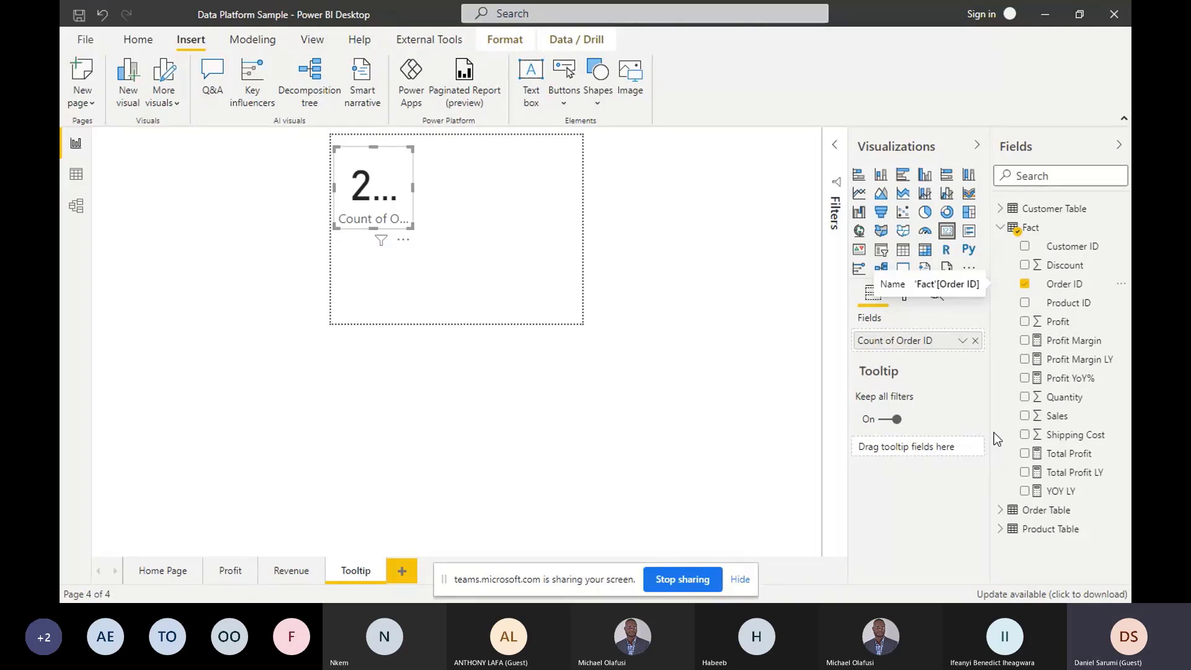
pyautogui.click(962, 345)
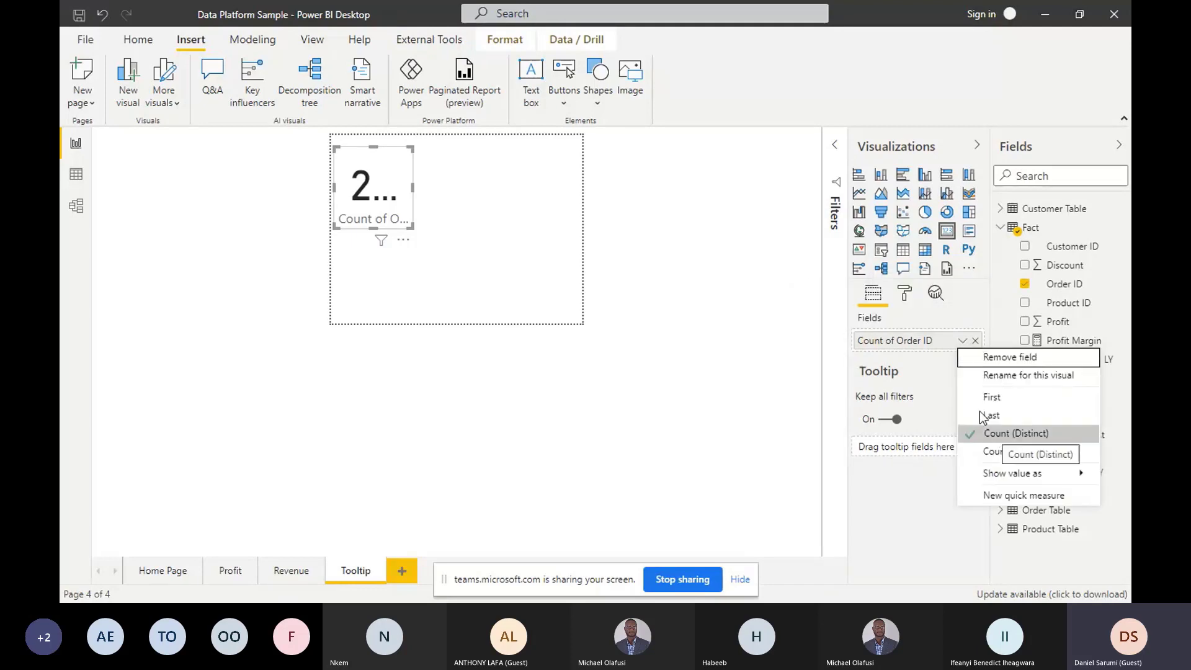
pyautogui.press('Escape')
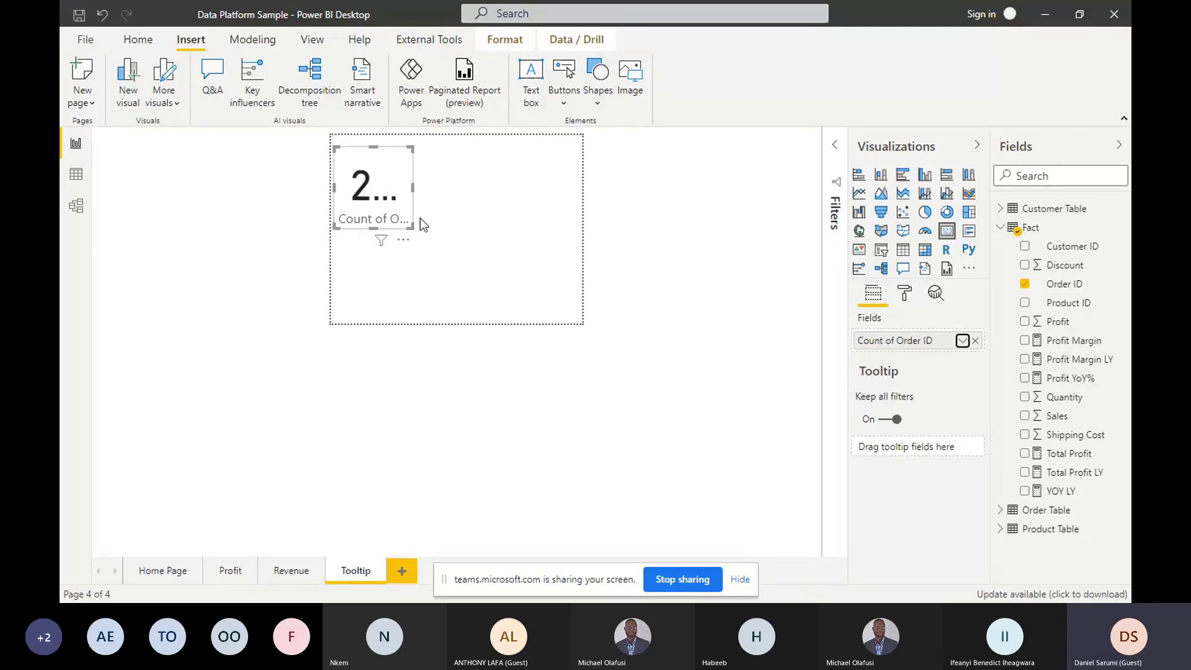
# Rename the card's Order ID count field to Number of Orders for this visual
pyautogui.doubleClick(904, 343)
pyautogui.write('Number')
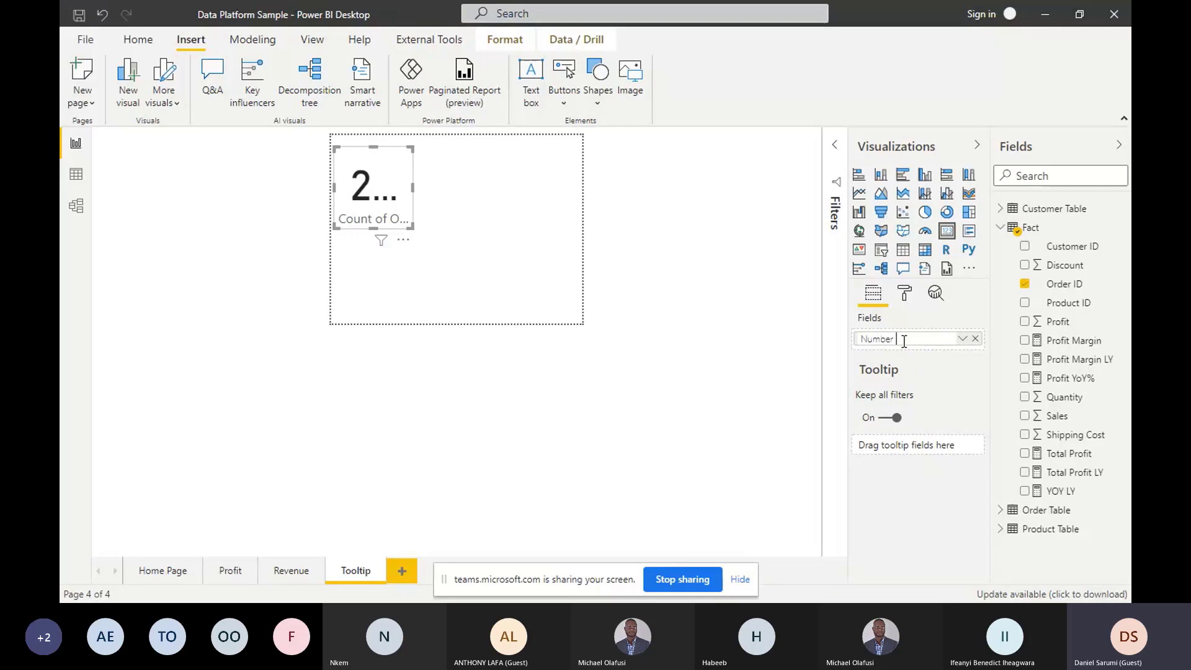
pyautogui.write(' of Orders')
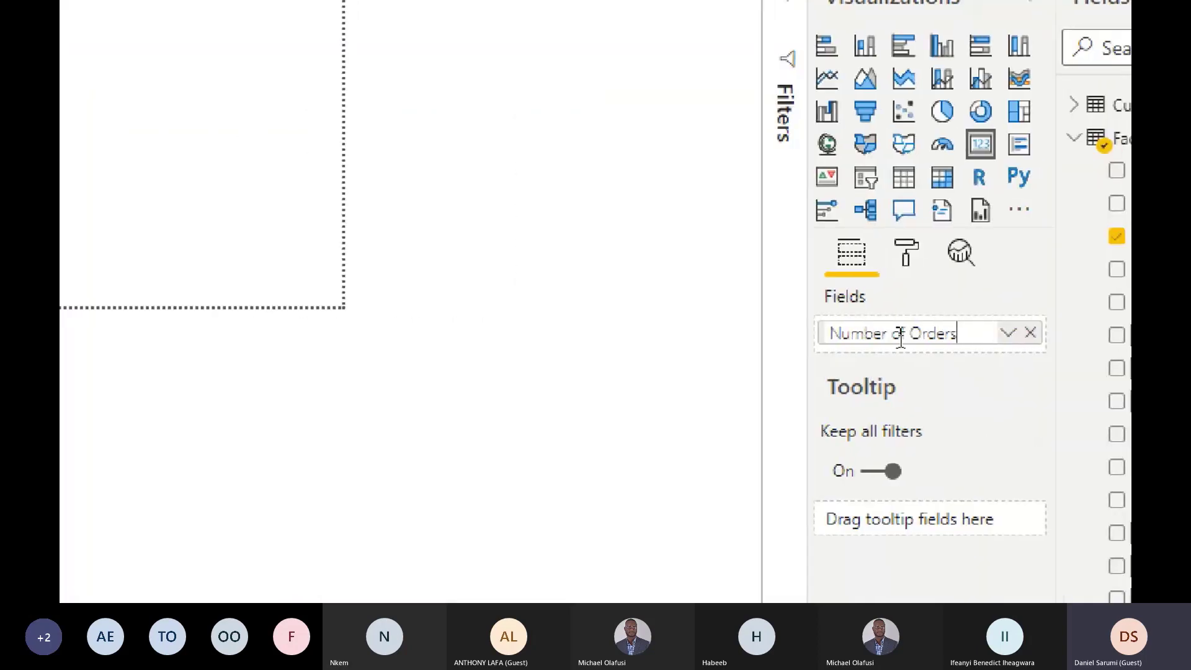
pyautogui.press('Return')
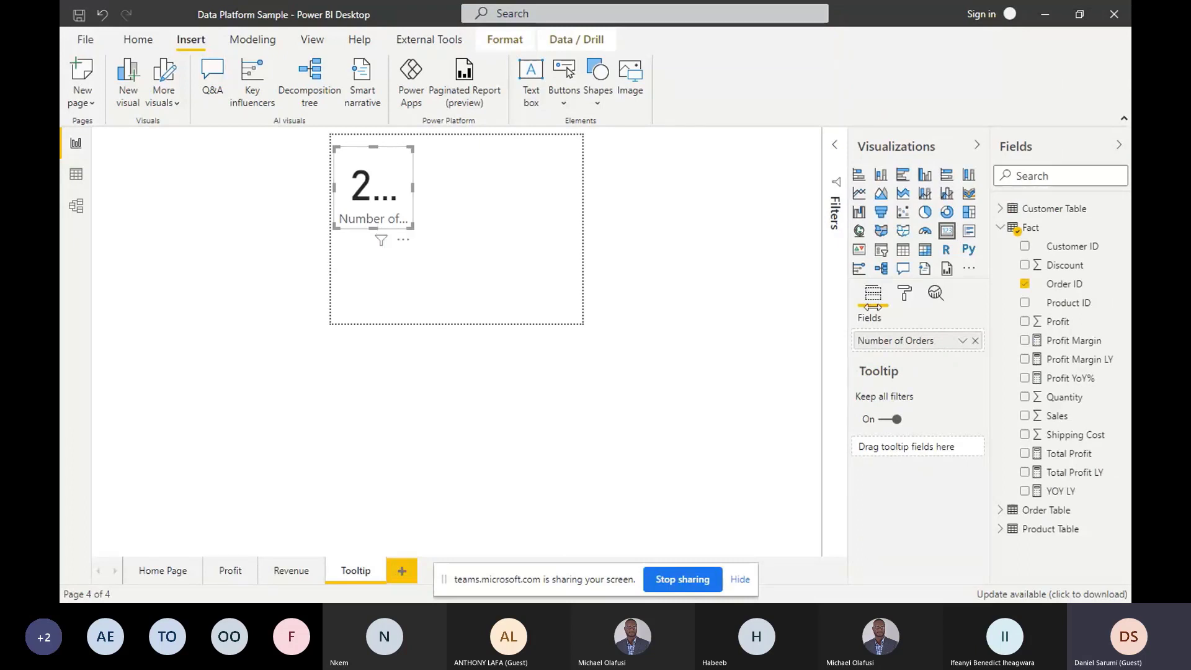
# Set the data label text size of the Number of Orders card to 20 pt
pyautogui.click(909, 298)
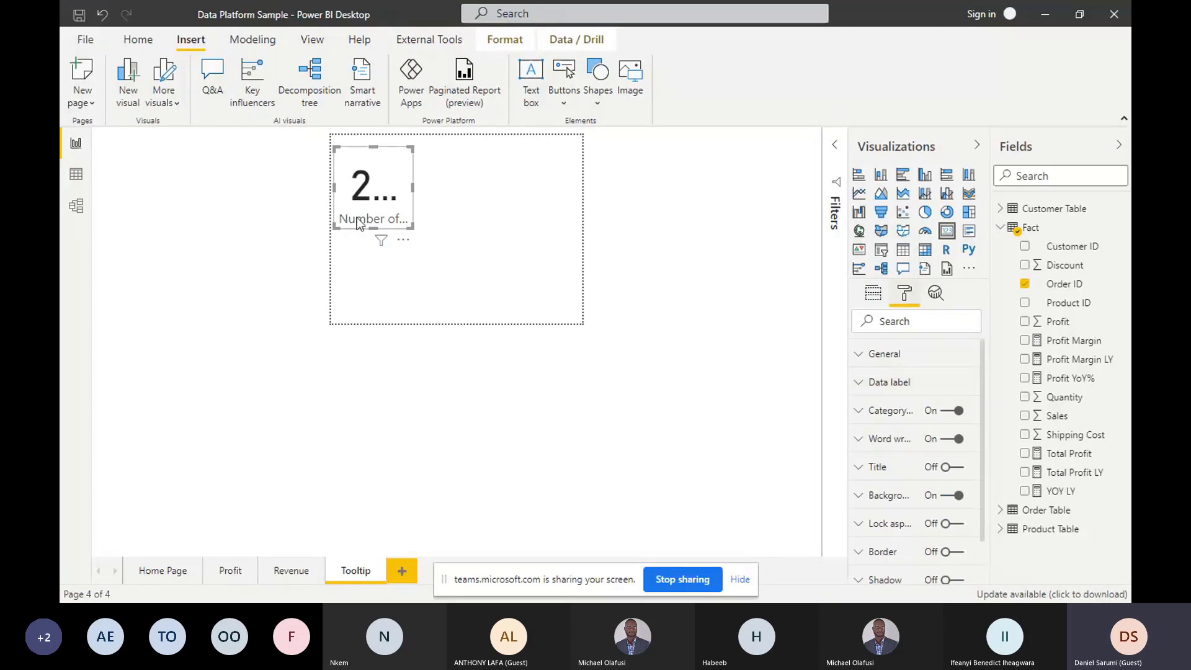
pyautogui.click(899, 385)
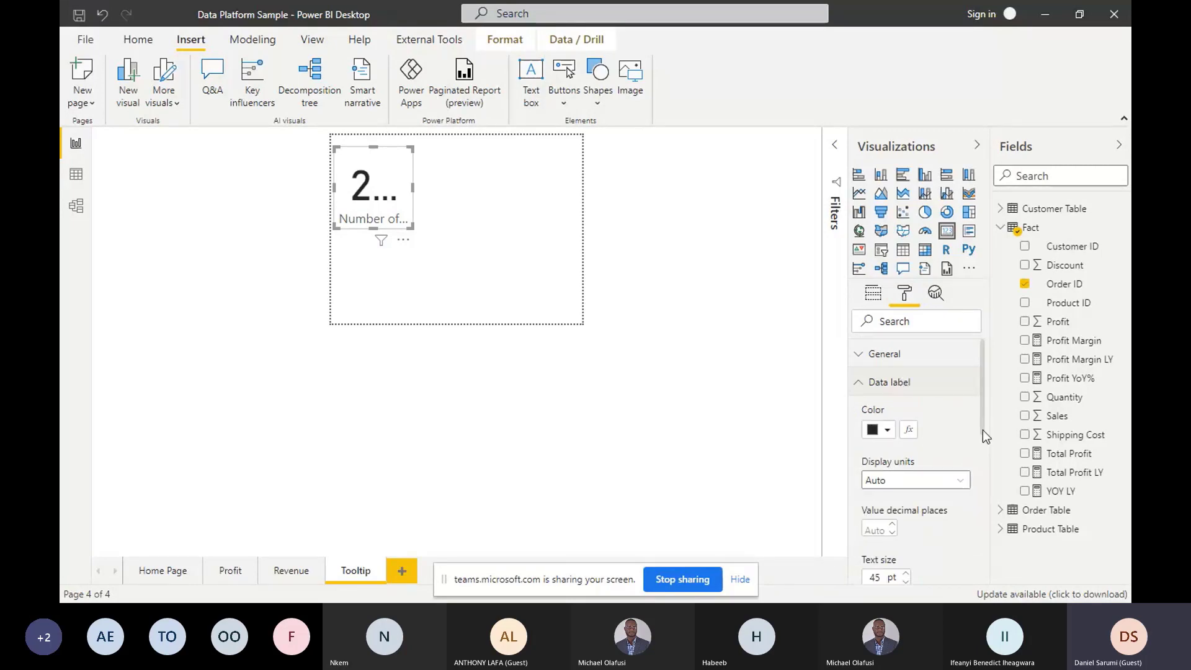
pyautogui.moveTo(982, 429); pyautogui.dragTo(973, 482)
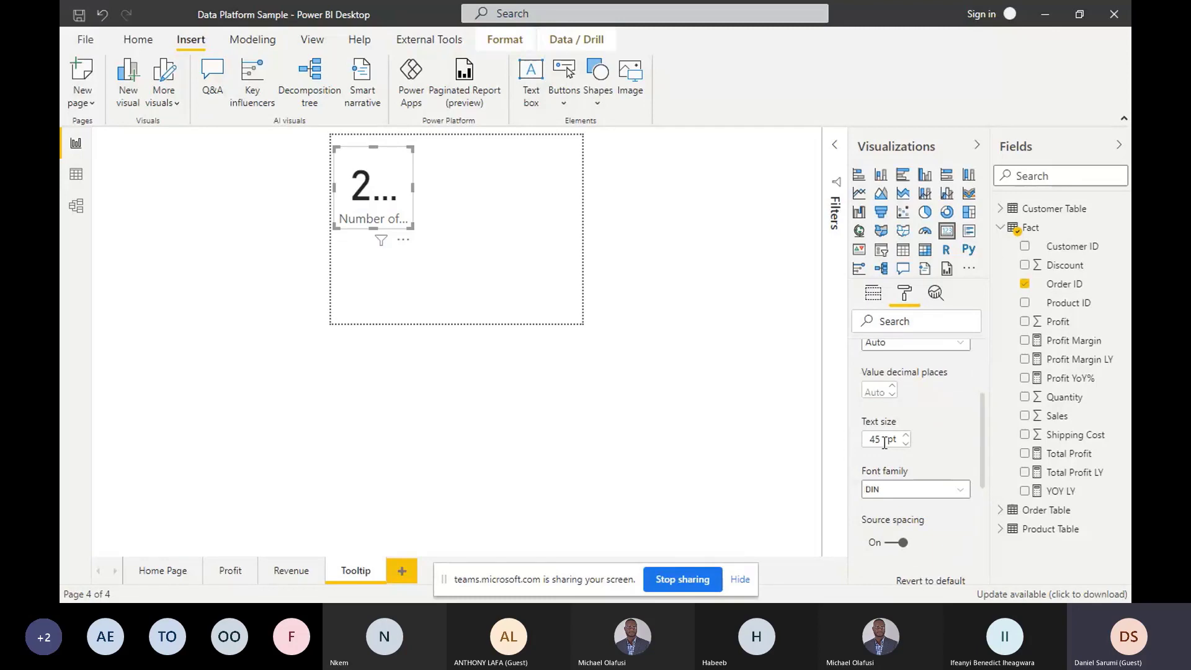
pyautogui.moveTo(884, 442); pyautogui.dragTo(865, 441)
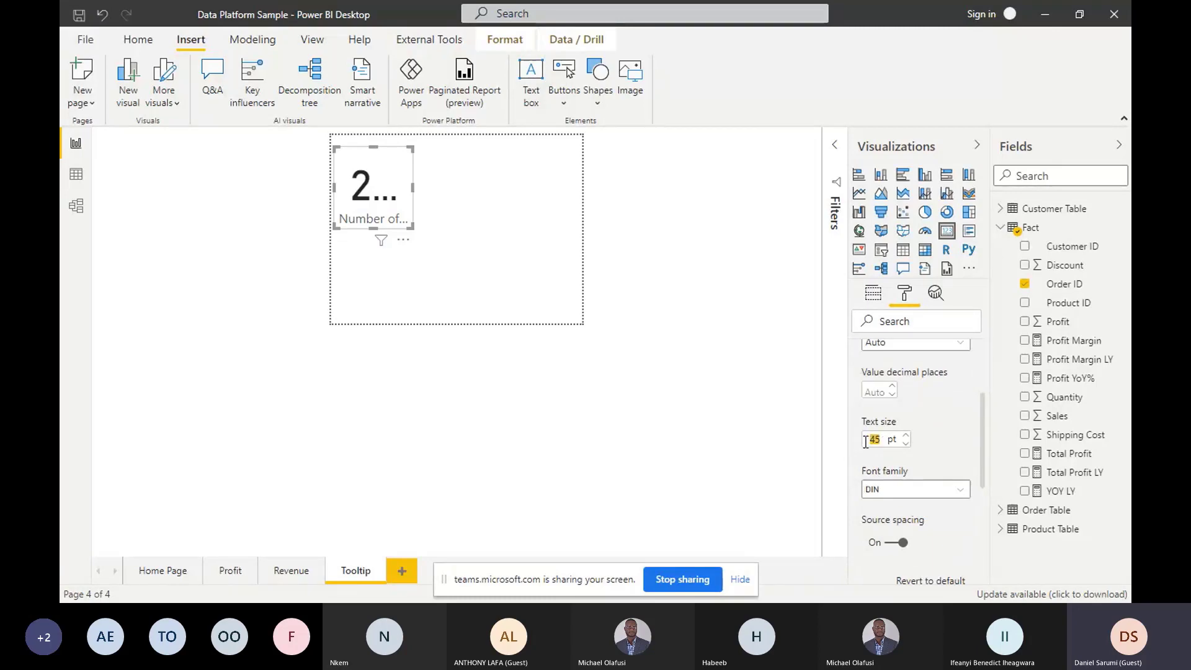
pyautogui.write('20')
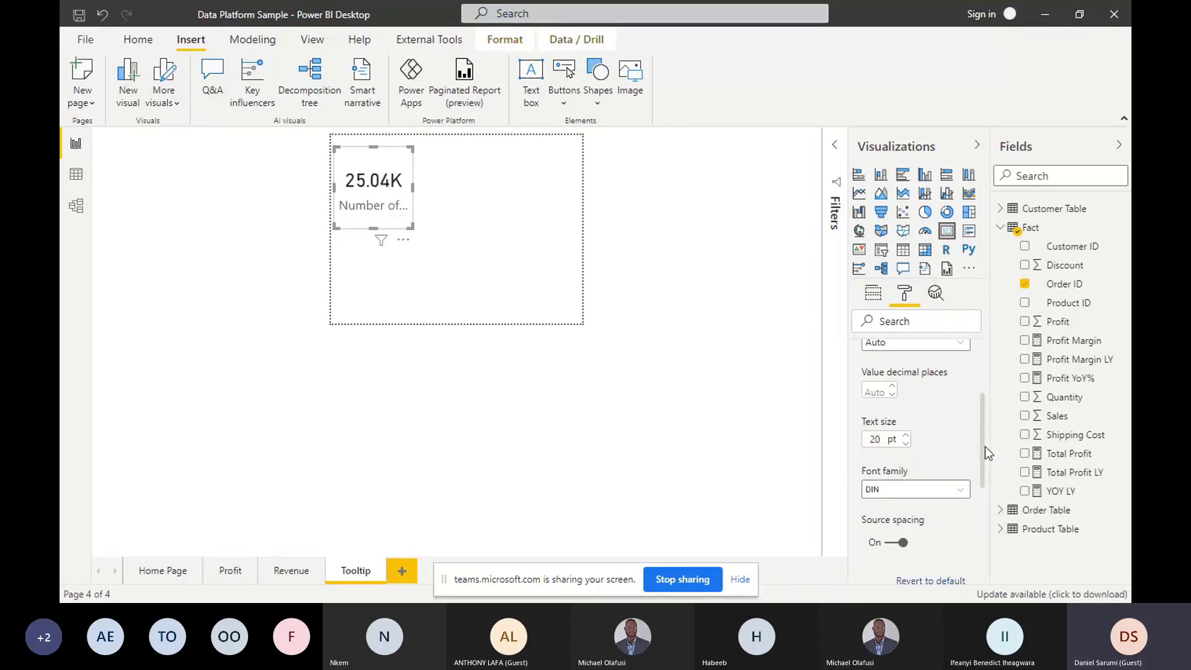
pyautogui.scroll(3, 981, 448)
pyautogui.click(910, 384)
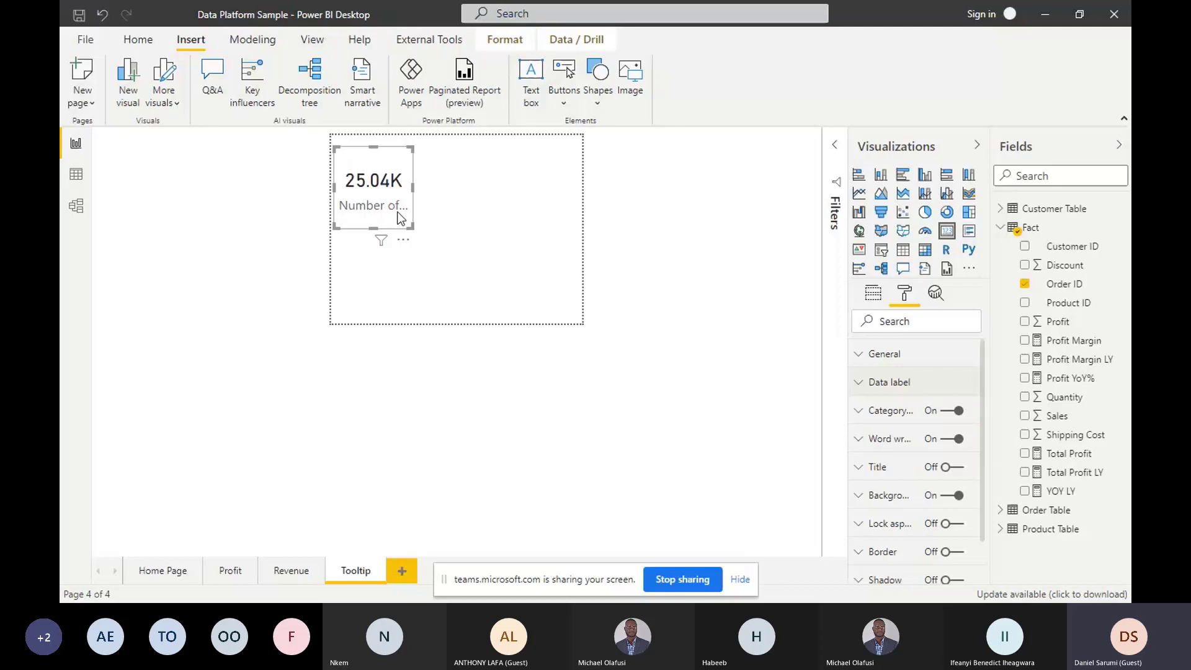
# Set the category label text size of the Number of Orders card to 8 pt
pyautogui.click(888, 412)
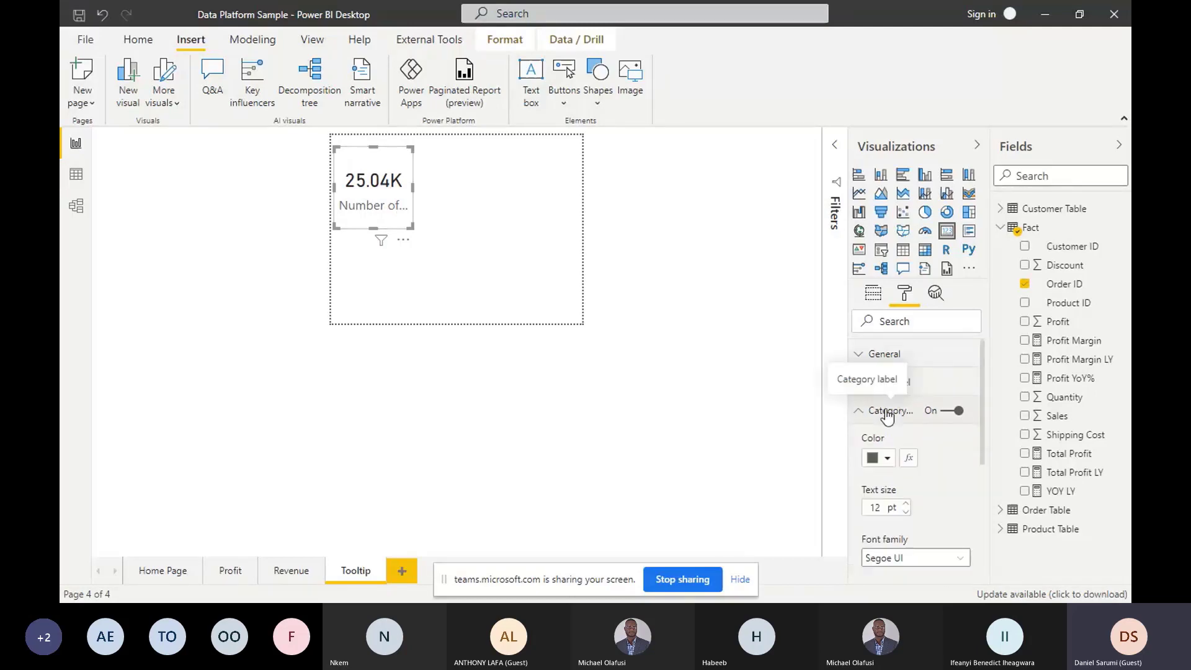
pyautogui.press('super+plus')
pyautogui.moveTo(982, 419); pyautogui.dragTo(993, 494)
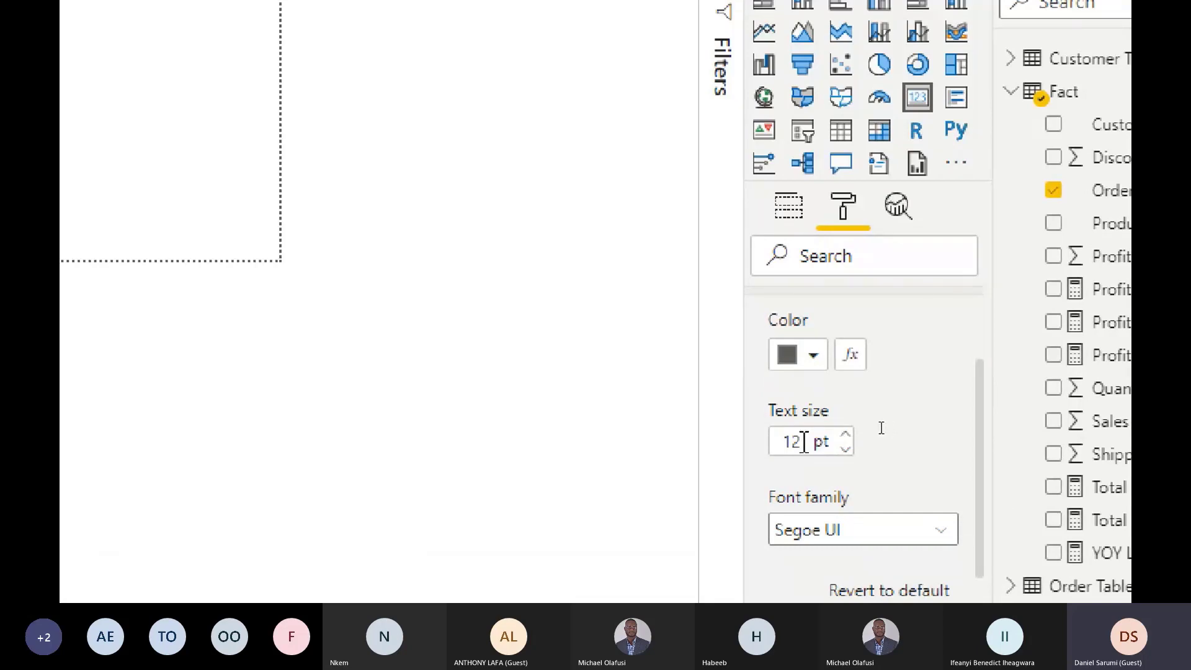
pyautogui.moveTo(803, 441); pyautogui.dragTo(757, 442)
pyautogui.write('9')
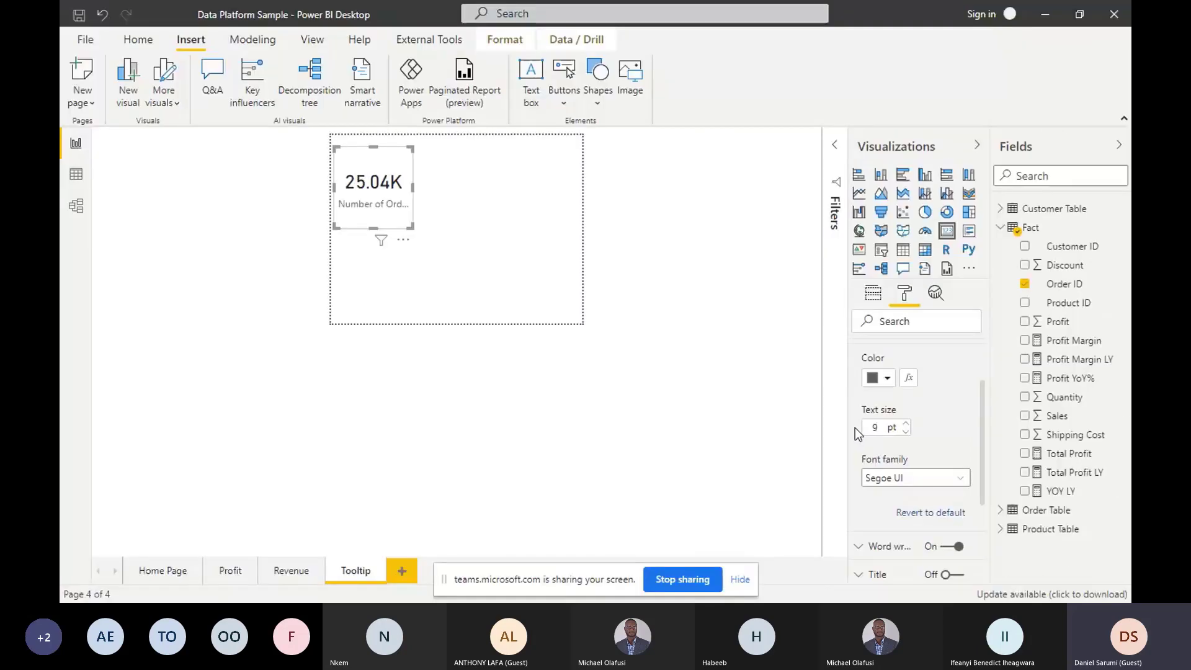
pyautogui.doubleClick(862, 425)
pyautogui.write('8')
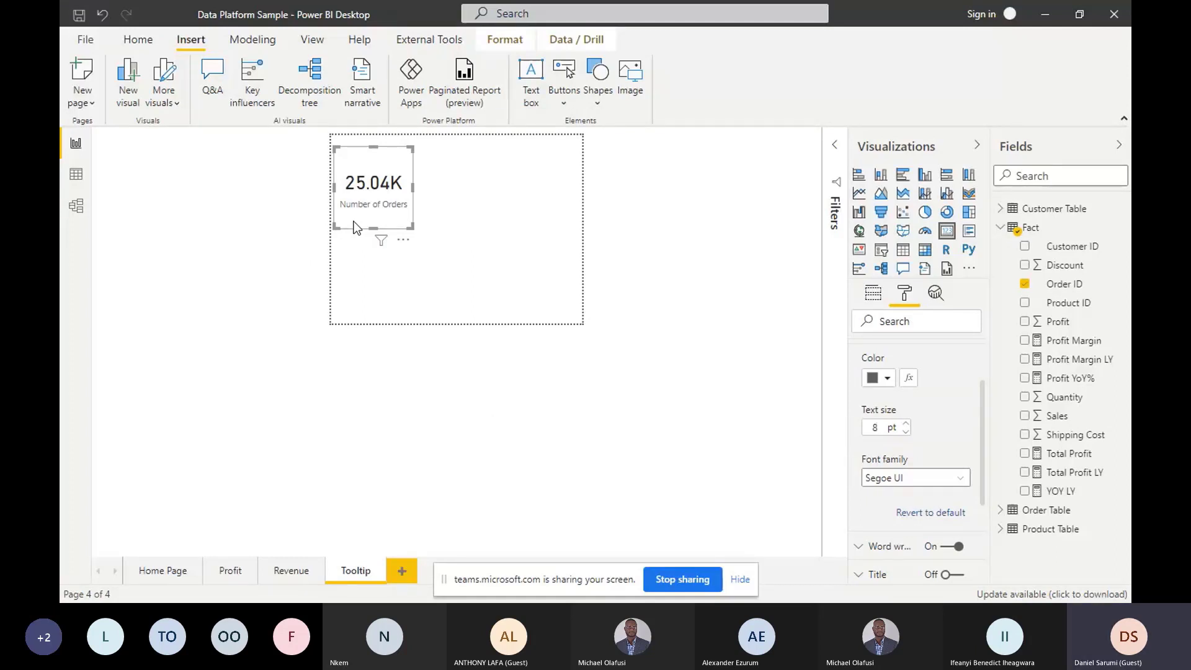
# Nudge the Number of Orders card upward toward the top edge of the tooltip page
pyautogui.click(407, 208)
pyautogui.press('Up')
pyautogui.press('Up')
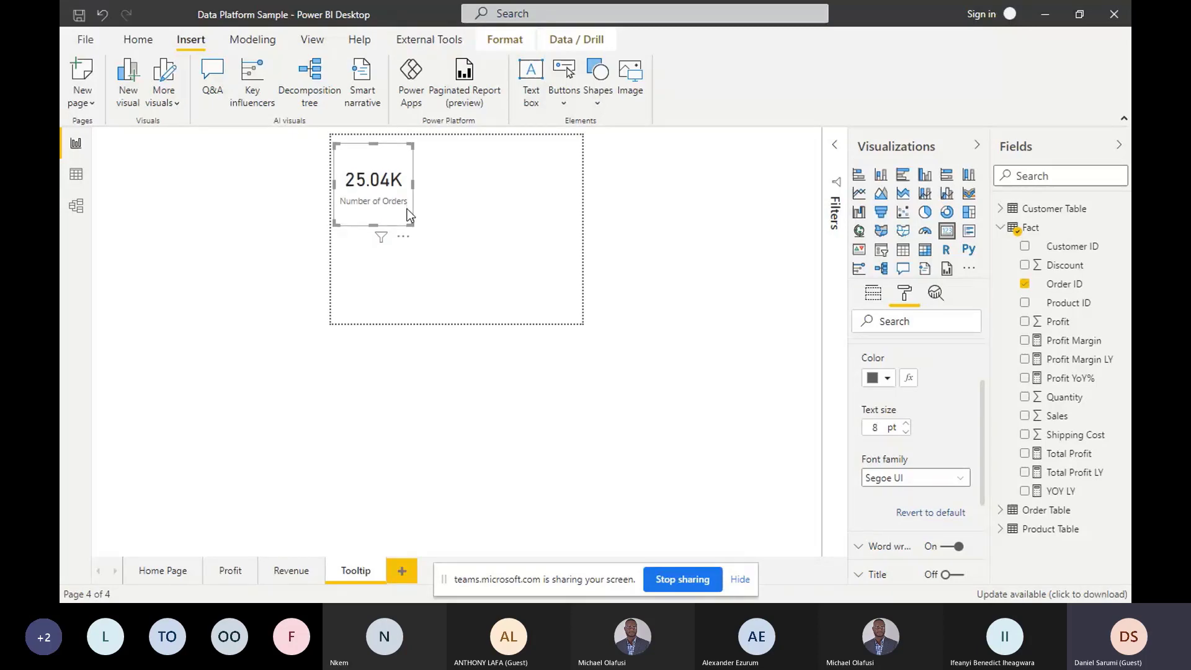
pyautogui.press('Up')
pyautogui.press('Up')
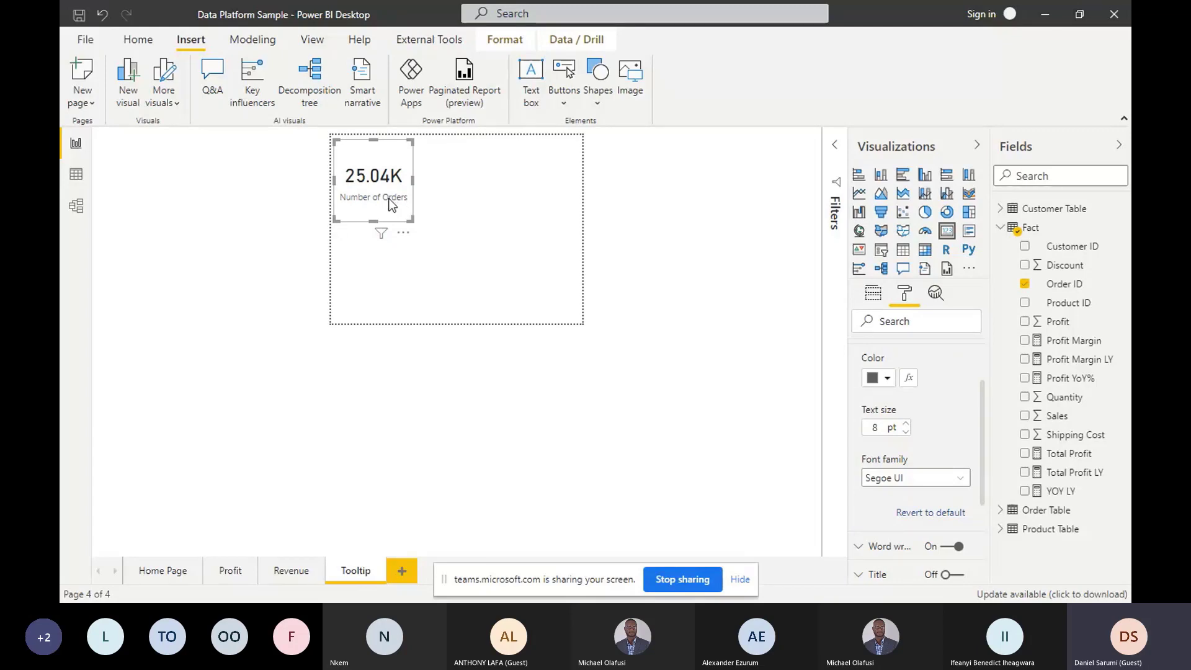
# Duplicate the Number of Orders card and align the two cards side by side along the tooltip page's top edge
pyautogui.moveTo(388, 198); pyautogui.dragTo(487, 197)
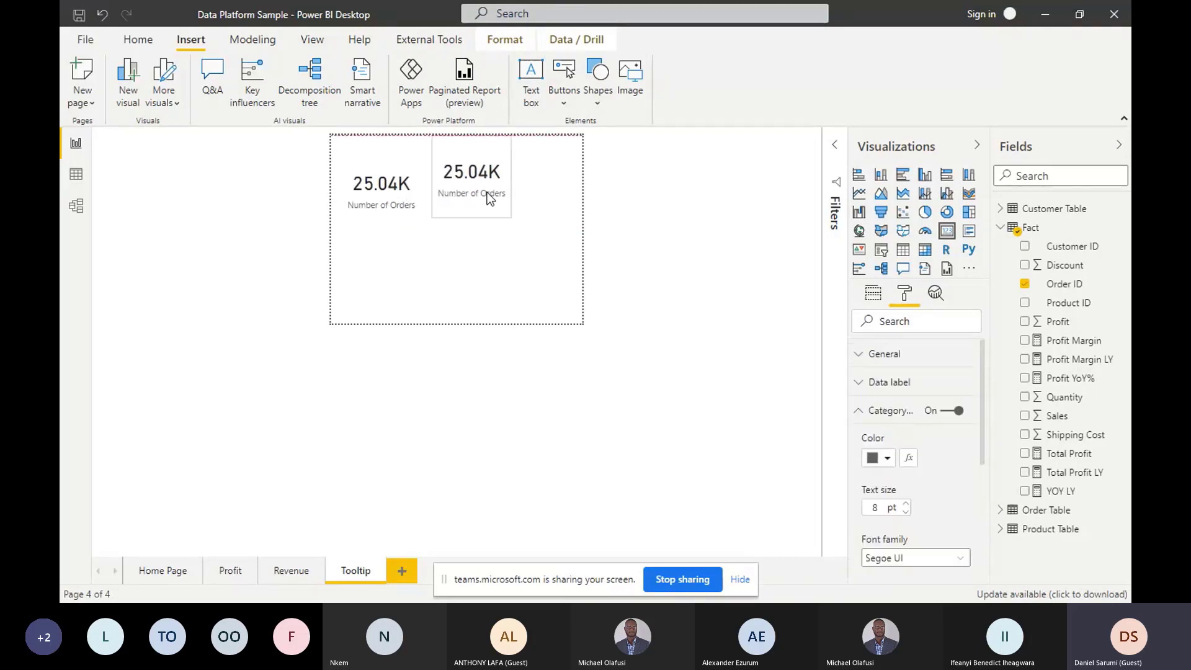
pyautogui.click(391, 195)
pyautogui.press('Up')
pyautogui.press('Up')
pyautogui.press('Up')
pyautogui.press('Up')
pyautogui.press('Up')
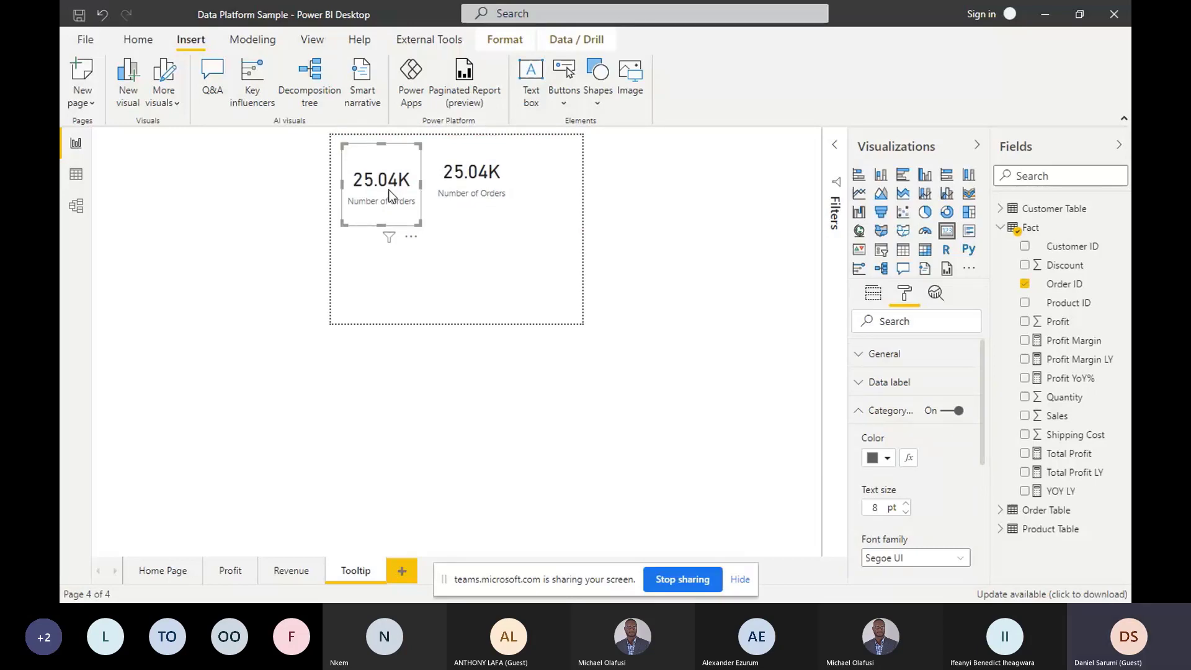
pyautogui.press('Up')
pyautogui.press('Up')
pyautogui.press('Up')
pyautogui.press('Up')
pyautogui.press('Up')
pyautogui.press('Left')
pyautogui.press('Left')
pyautogui.press('Left')
pyautogui.press('Left')
pyautogui.press('Left')
pyautogui.press('Left')
pyautogui.press('Left')
pyautogui.press('Left')
pyautogui.press('Left')
pyautogui.press('Up')
pyautogui.press('Up')
pyautogui.press('Up')
pyautogui.press('Up')
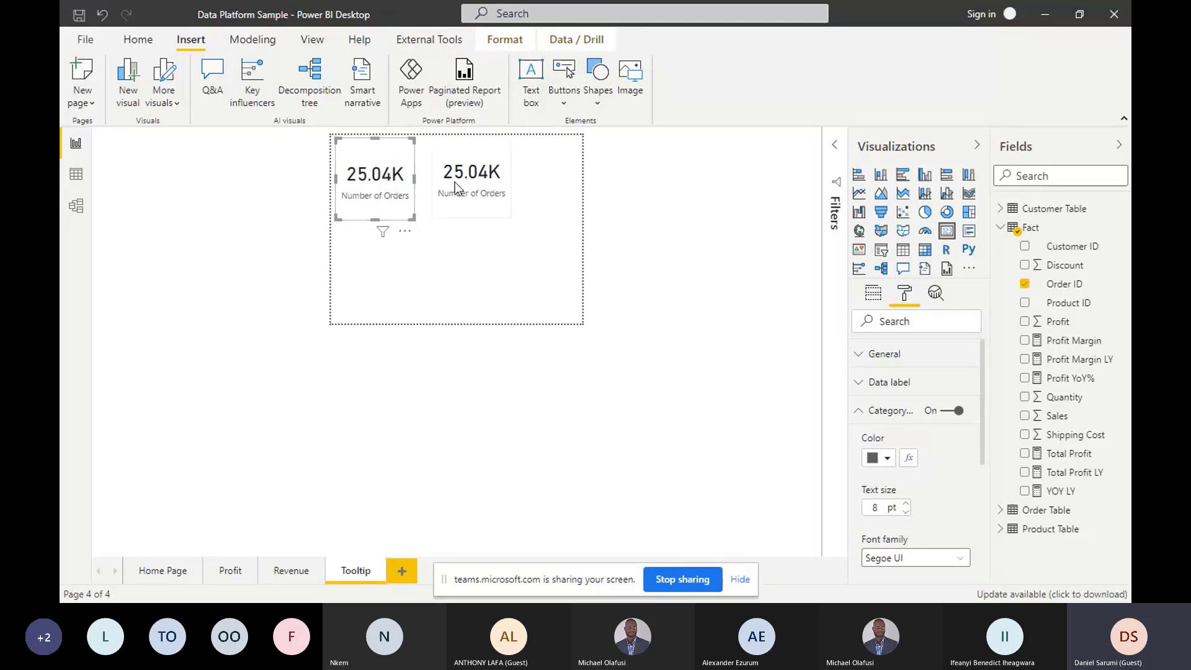
pyautogui.moveTo(456, 181); pyautogui.dragTo(453, 185)
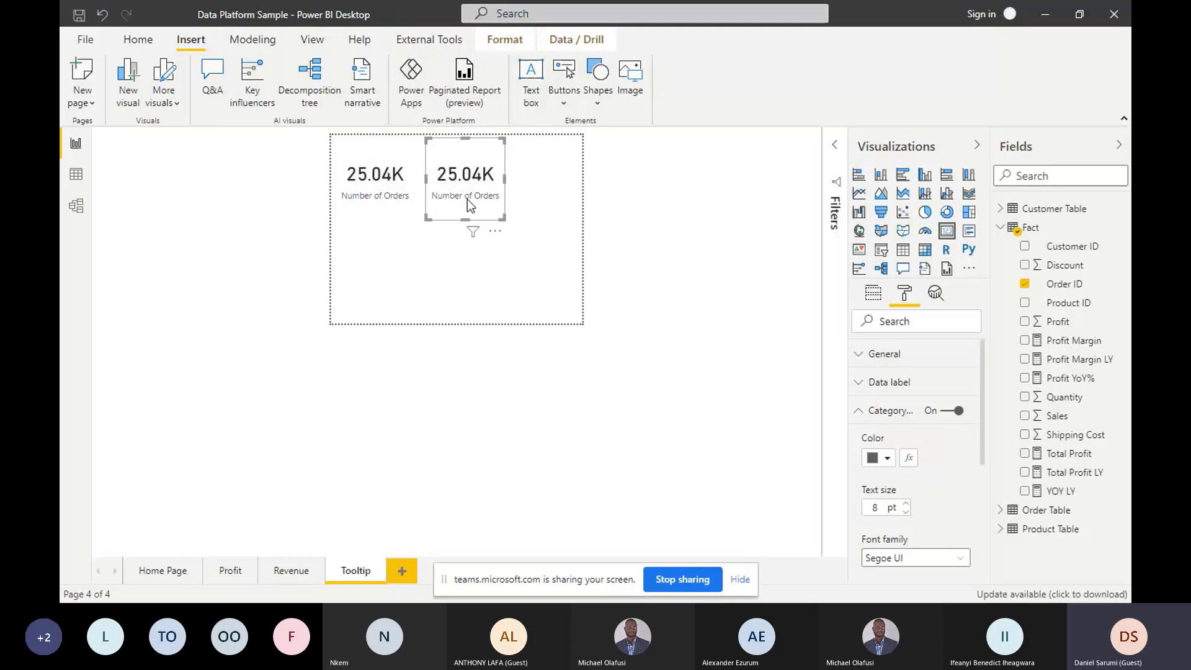
# Replace the second card's field with Sales from the Fact table and rename it Total Sales
pyautogui.click(880, 305)
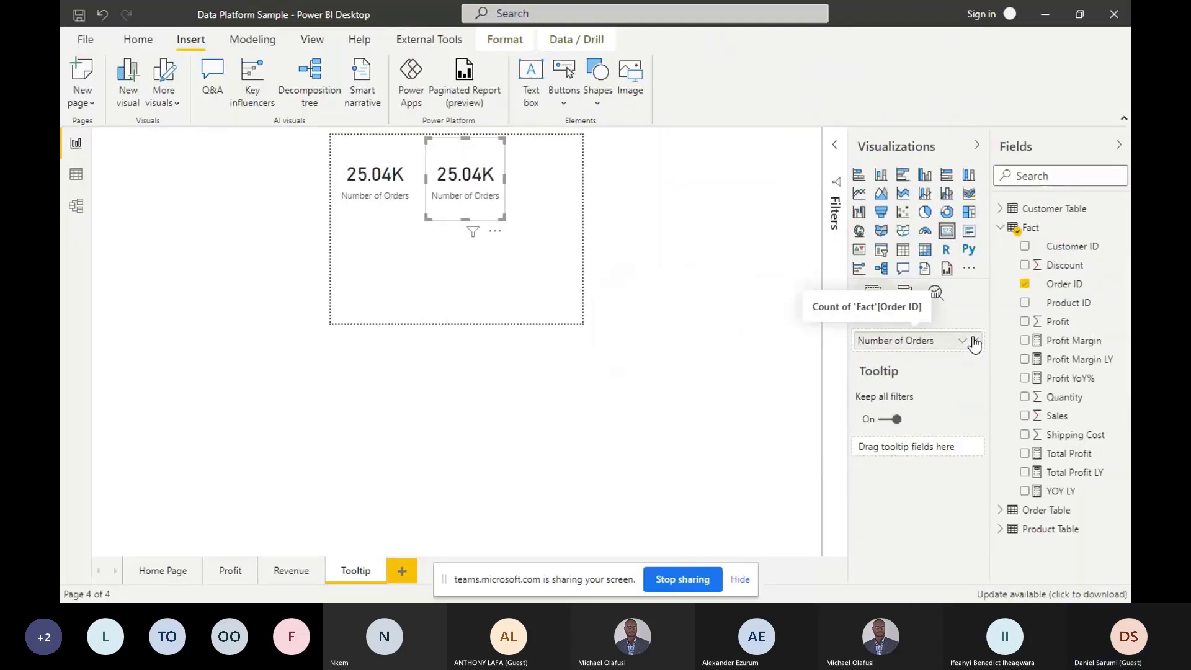
pyautogui.click(922, 381)
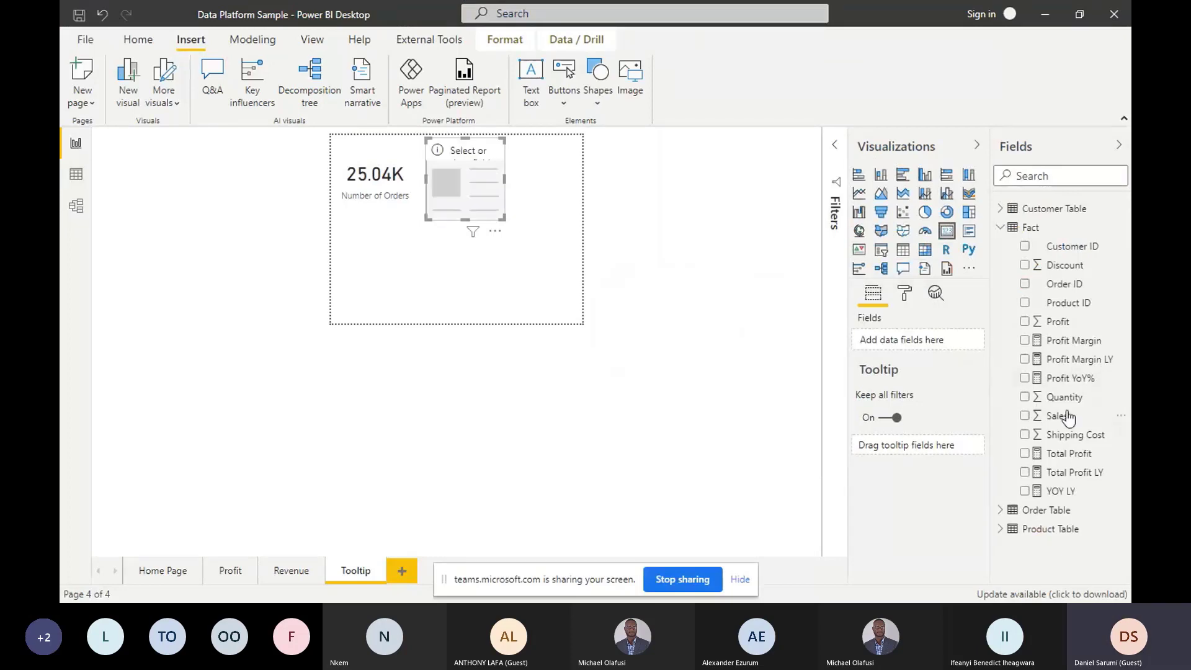
pyautogui.moveTo(1067, 418); pyautogui.dragTo(928, 345)
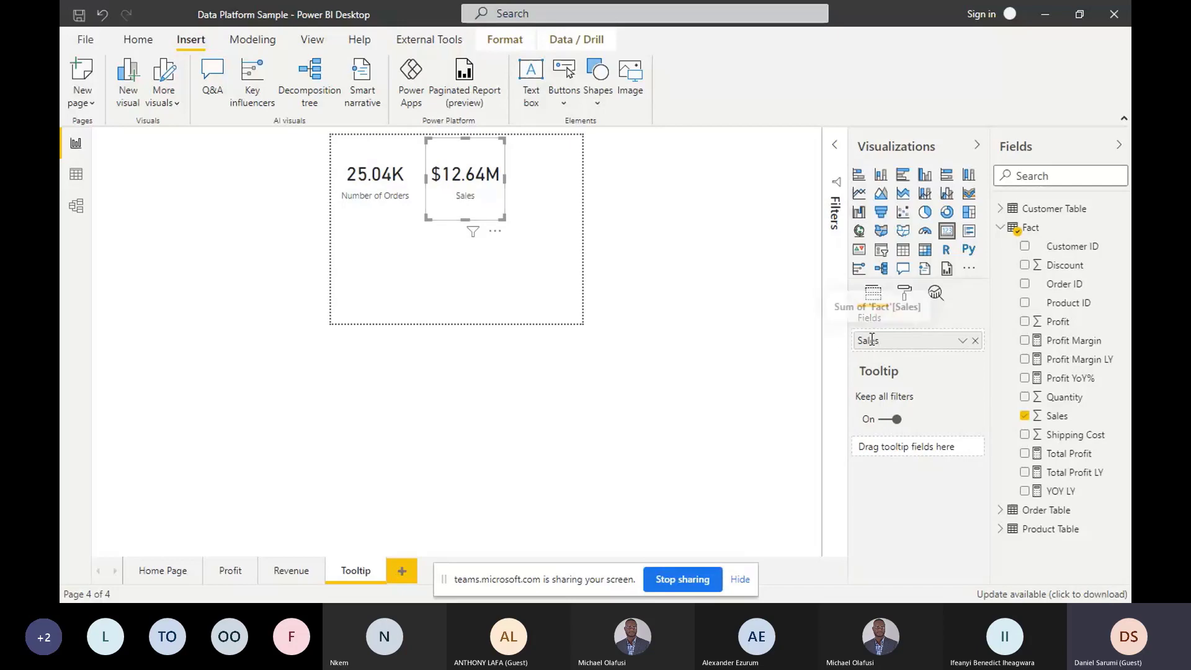
pyautogui.write('Total')
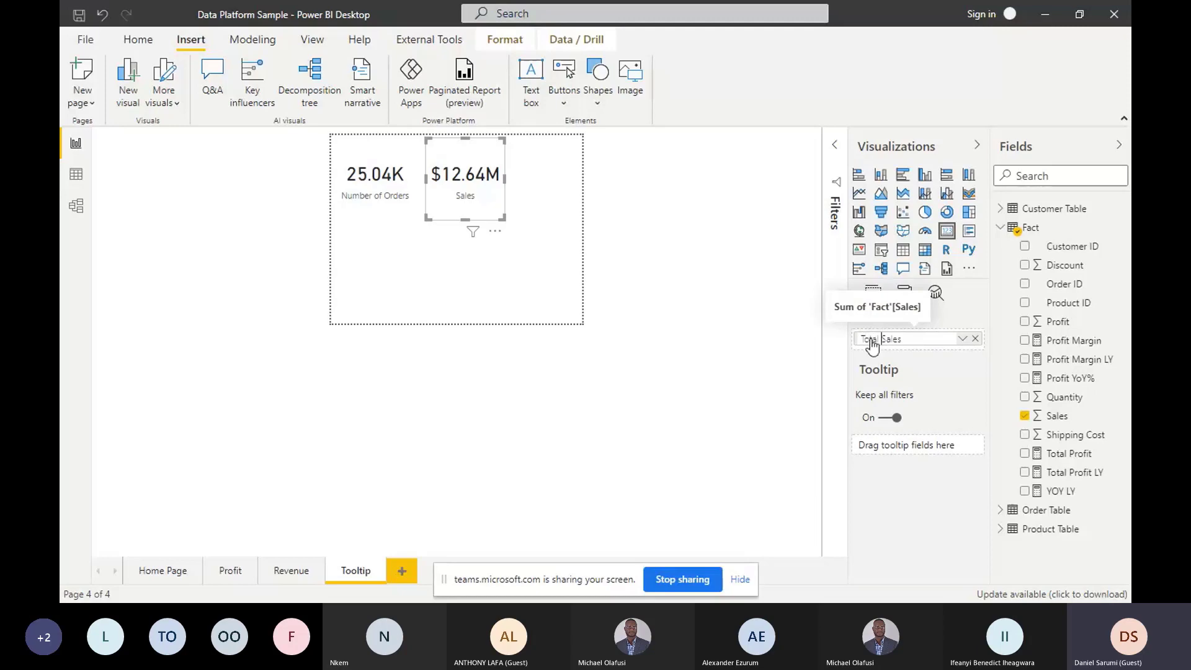
pyautogui.press('Return')
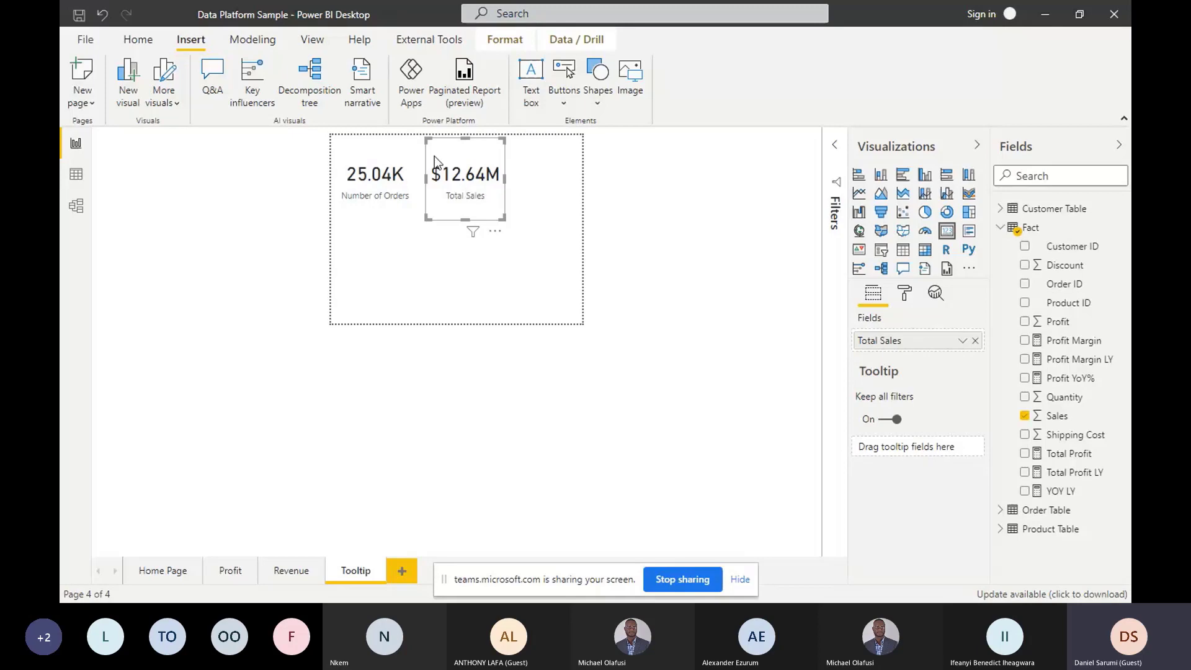
# Duplicate the Total Sales card and place the copy beside it at the tooltip page's top-right corner
pyautogui.click(402, 181)
pyautogui.click(451, 180)
pyautogui.hotkey('ctrl', 'c')
pyautogui.hotkey('ctrl', 'v')
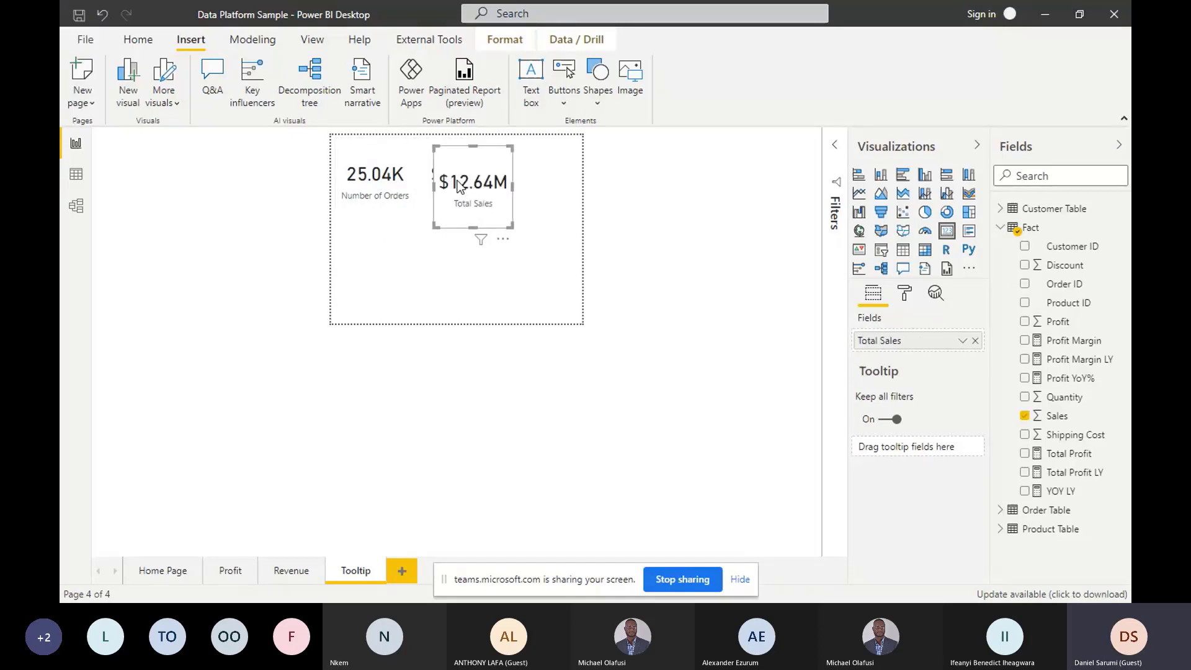
pyautogui.moveTo(452, 180); pyautogui.dragTo(536, 178)
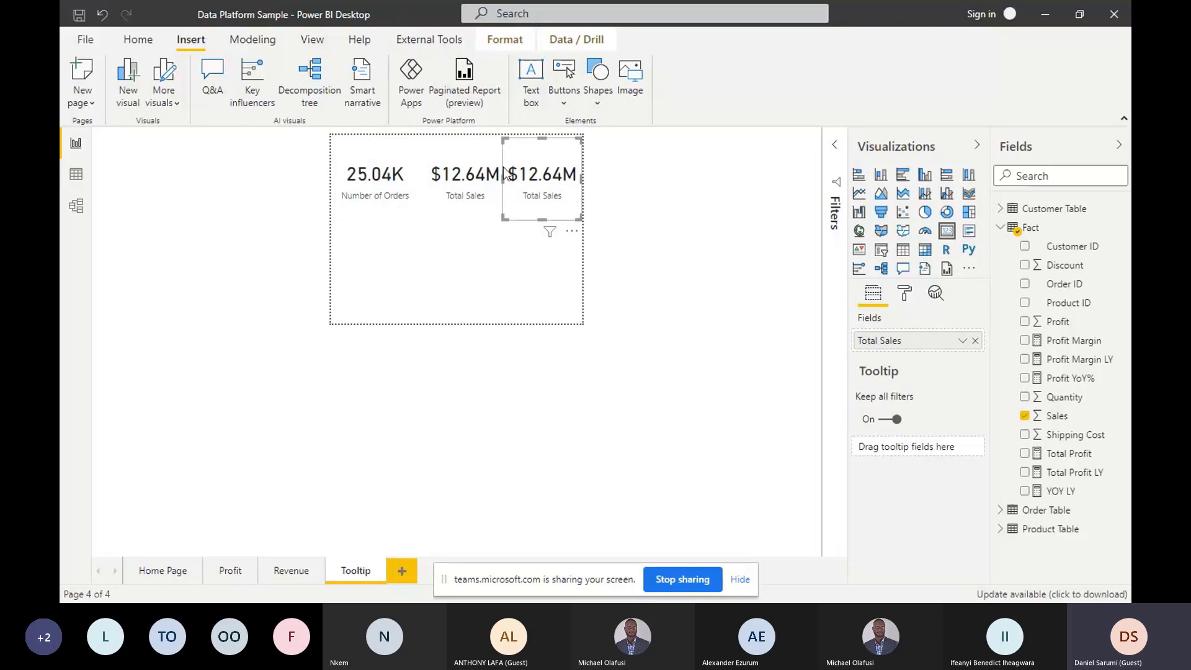
# Replace the third card's field with Profit from the Fact table and rename it Total Profit
pyautogui.click(975, 342)
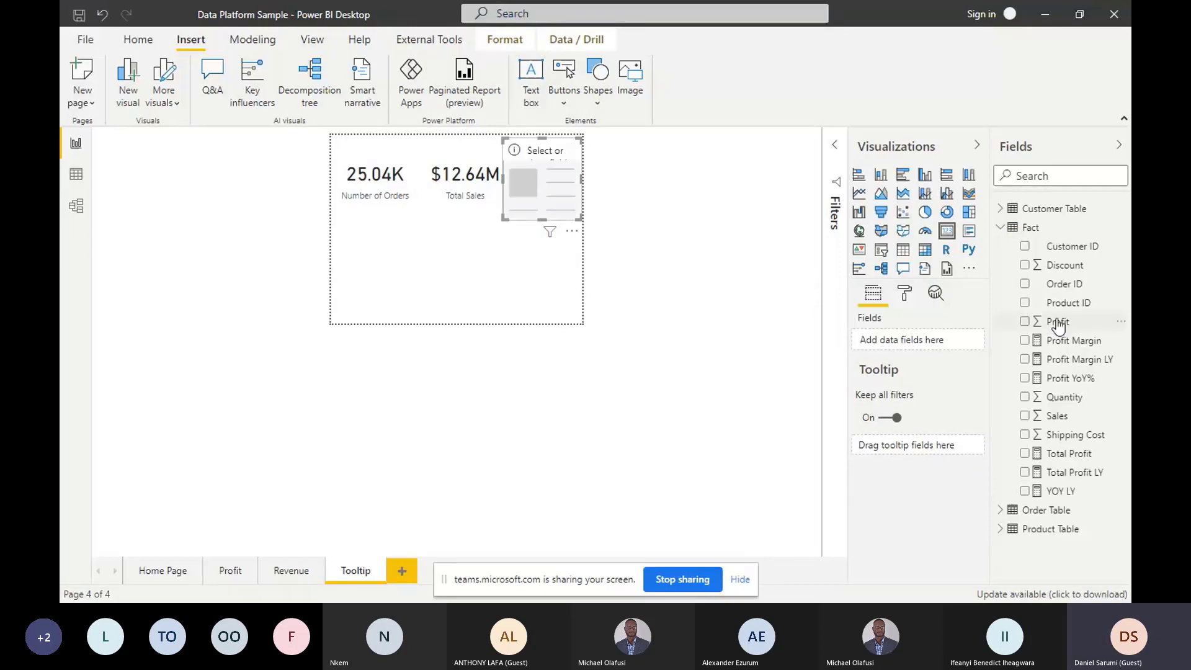
pyautogui.moveTo(1057, 322); pyautogui.dragTo(962, 338)
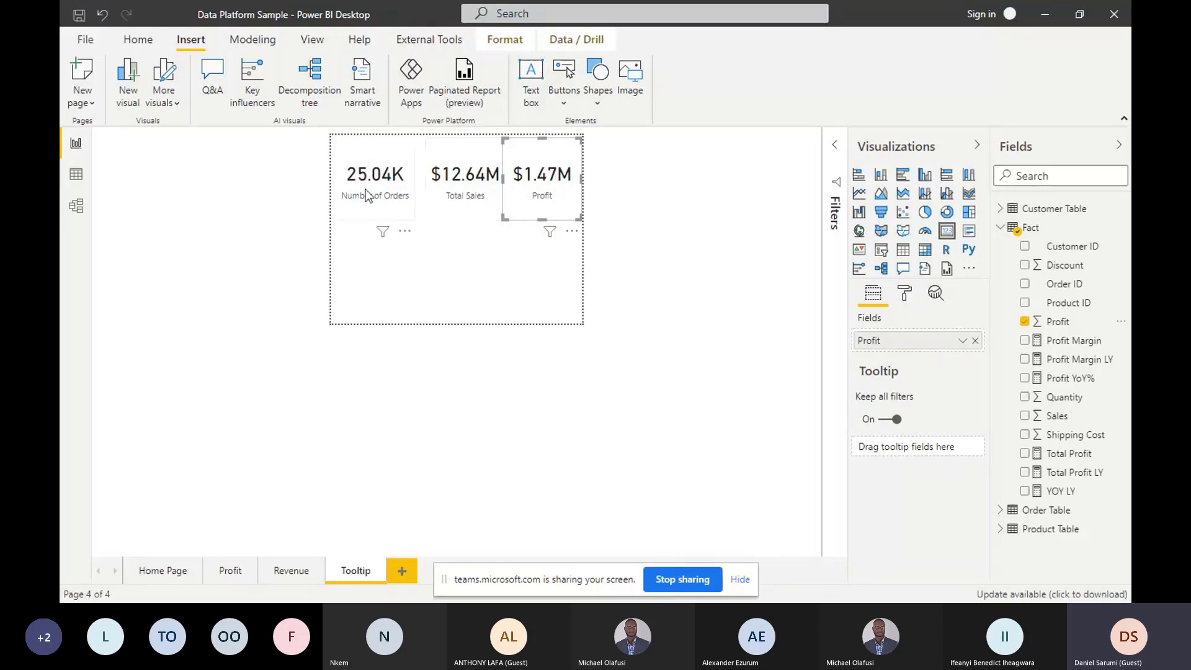
pyautogui.doubleClick(867, 340)
pyautogui.click(866, 340)
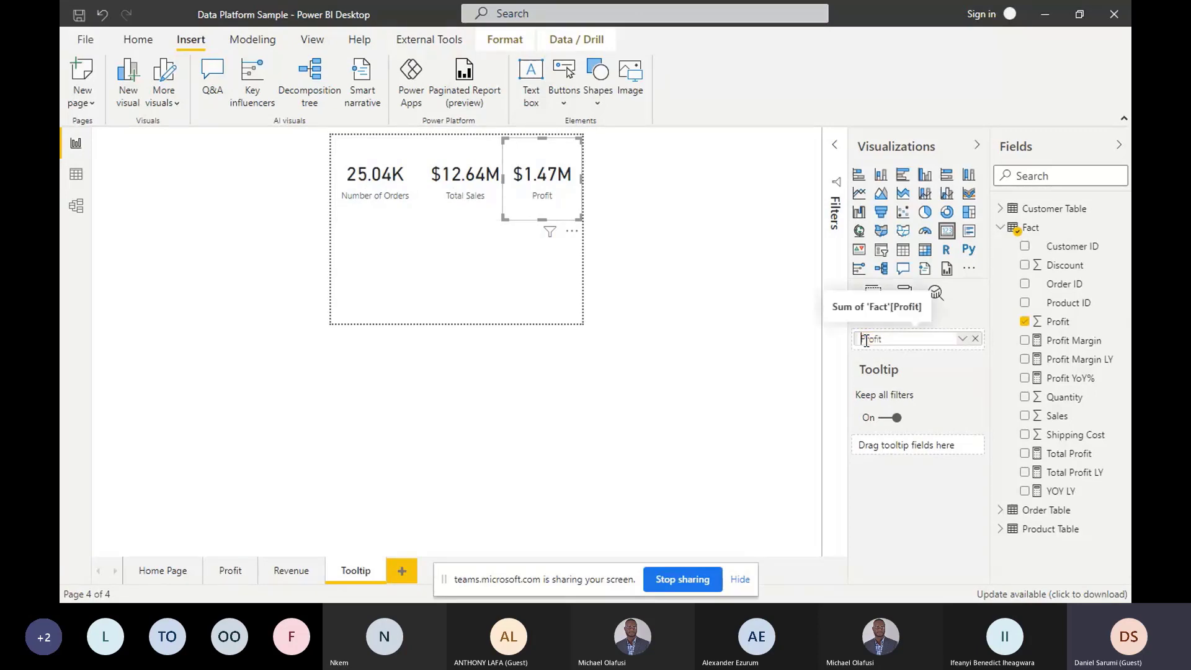
pyautogui.write('Total')
pyautogui.press('Return')
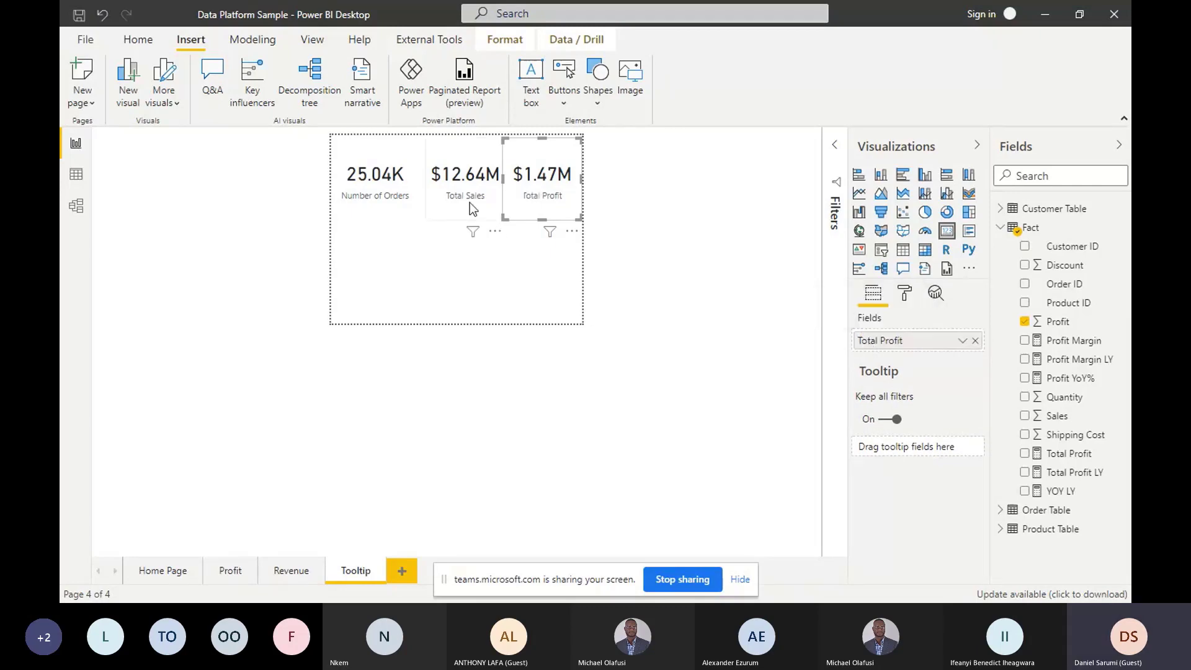
# Nudge the Total Profit card slightly left, away from the tooltip page's right edge
pyautogui.click(470, 202)
pyautogui.click(523, 189)
pyautogui.press('Left')
pyautogui.press('Left')
pyautogui.press('Left')
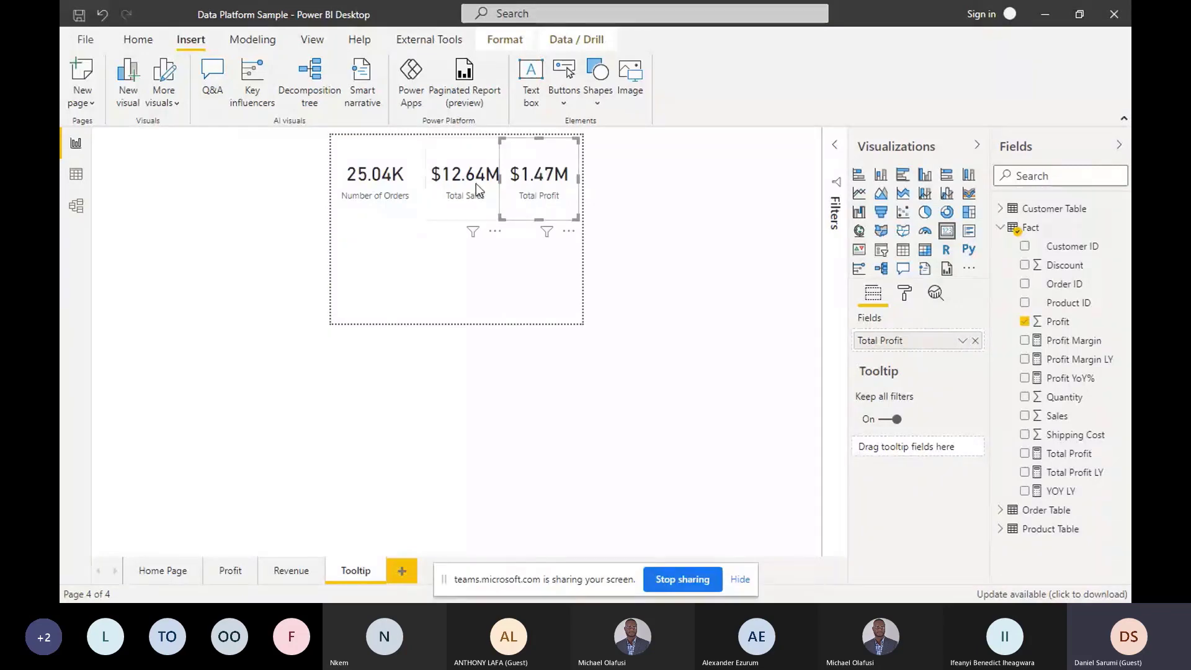
# Distribute the Number of Orders, Total Sales and Total Profit cards horizontally
pyautogui.keyDown('ctrl'); pyautogui.click(385, 201); pyautogui.keyUp('ctrl')
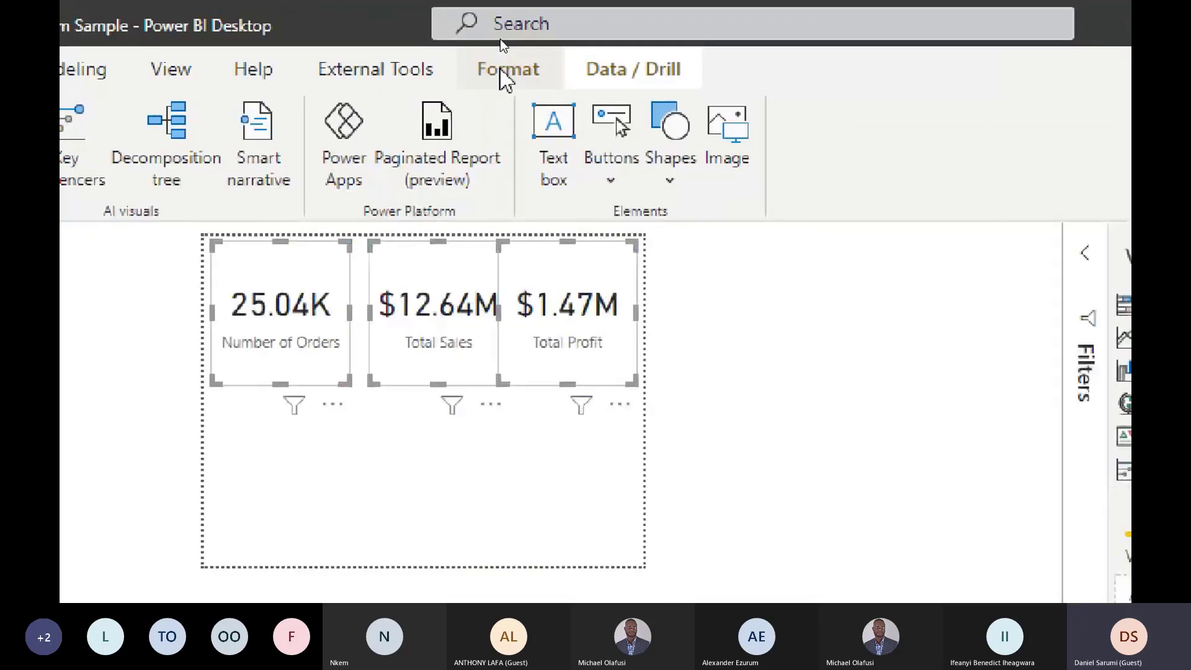
pyautogui.click(506, 69)
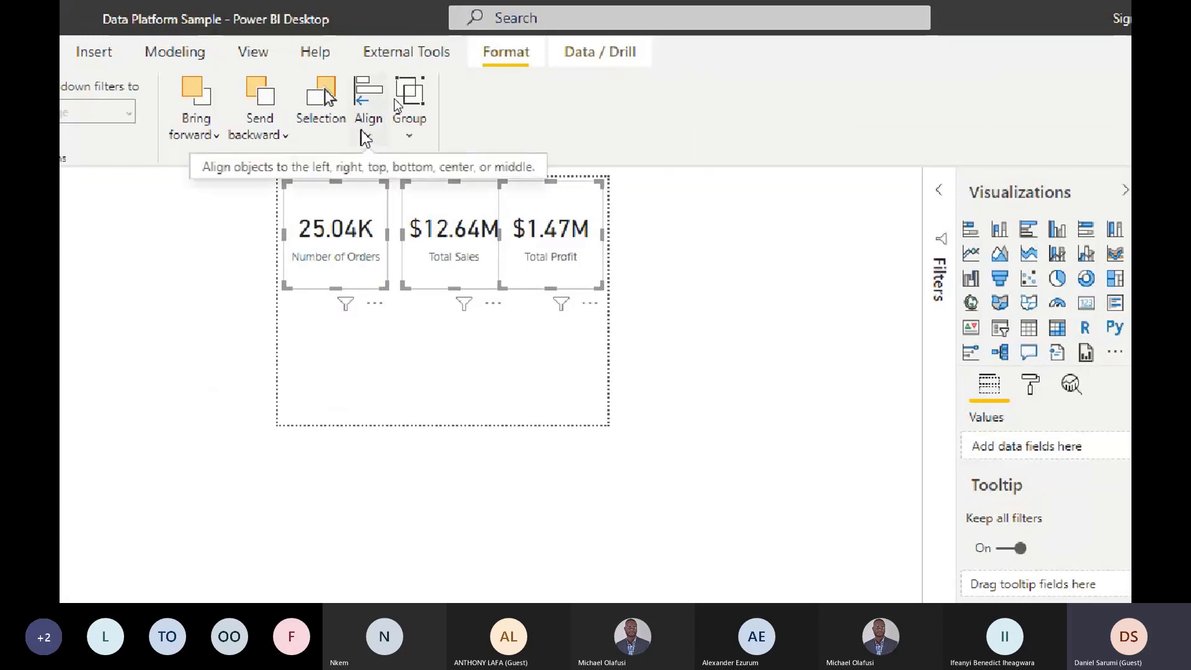
pyautogui.click(363, 133)
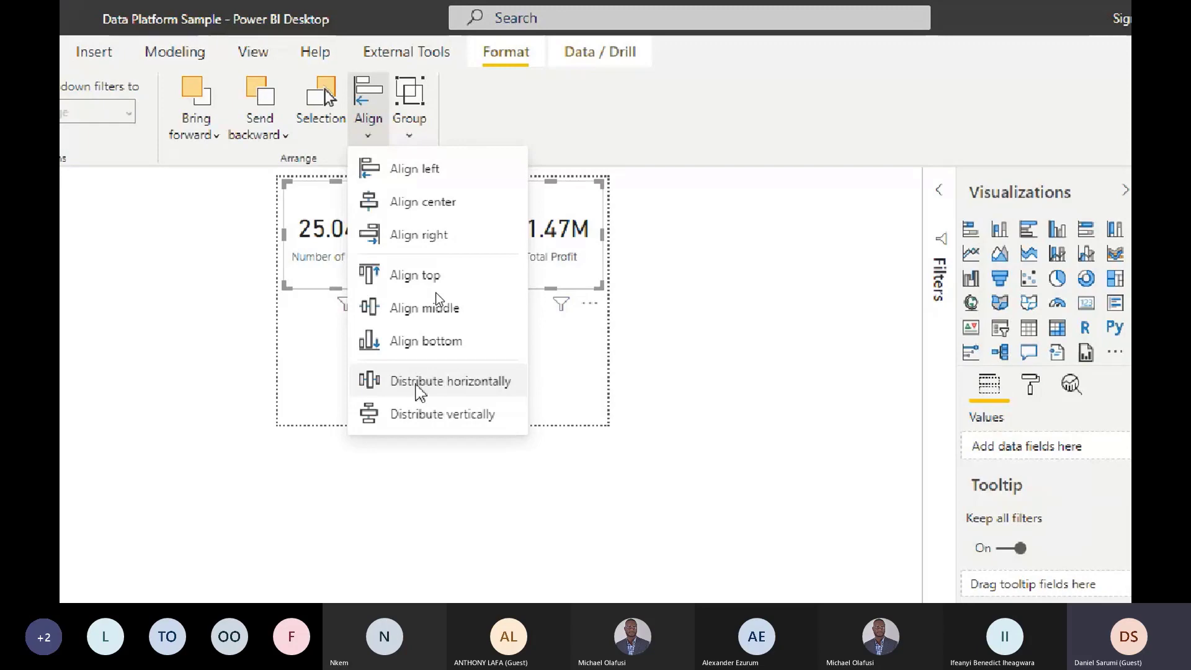
pyautogui.click(419, 385)
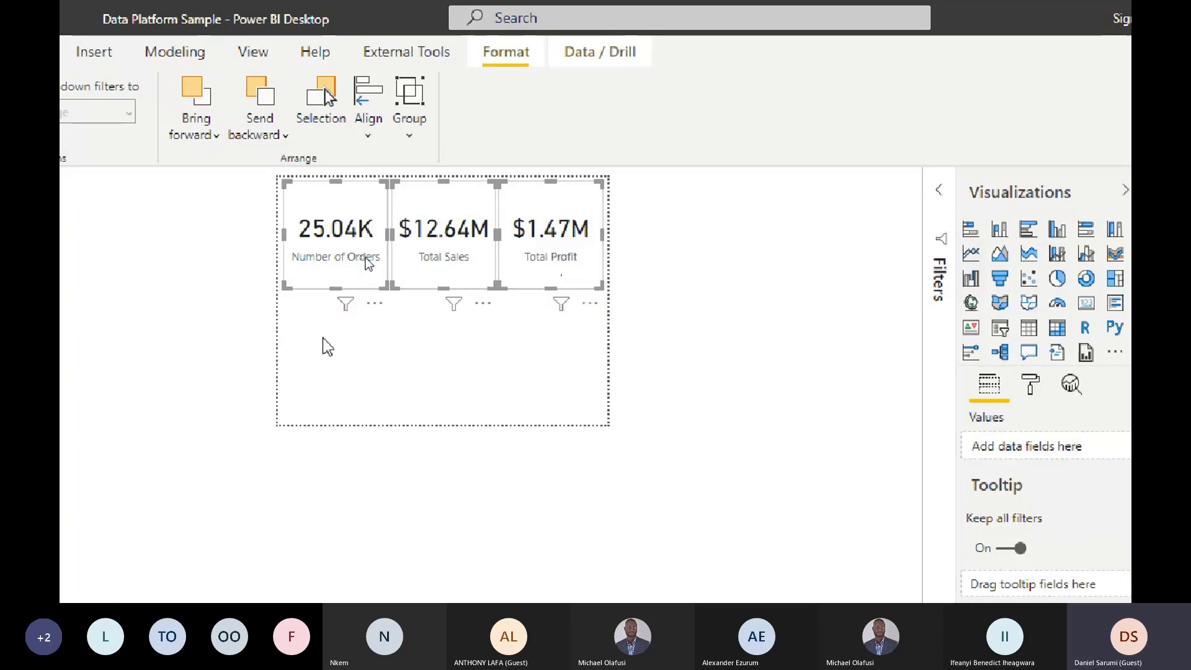
pyautogui.click(394, 352)
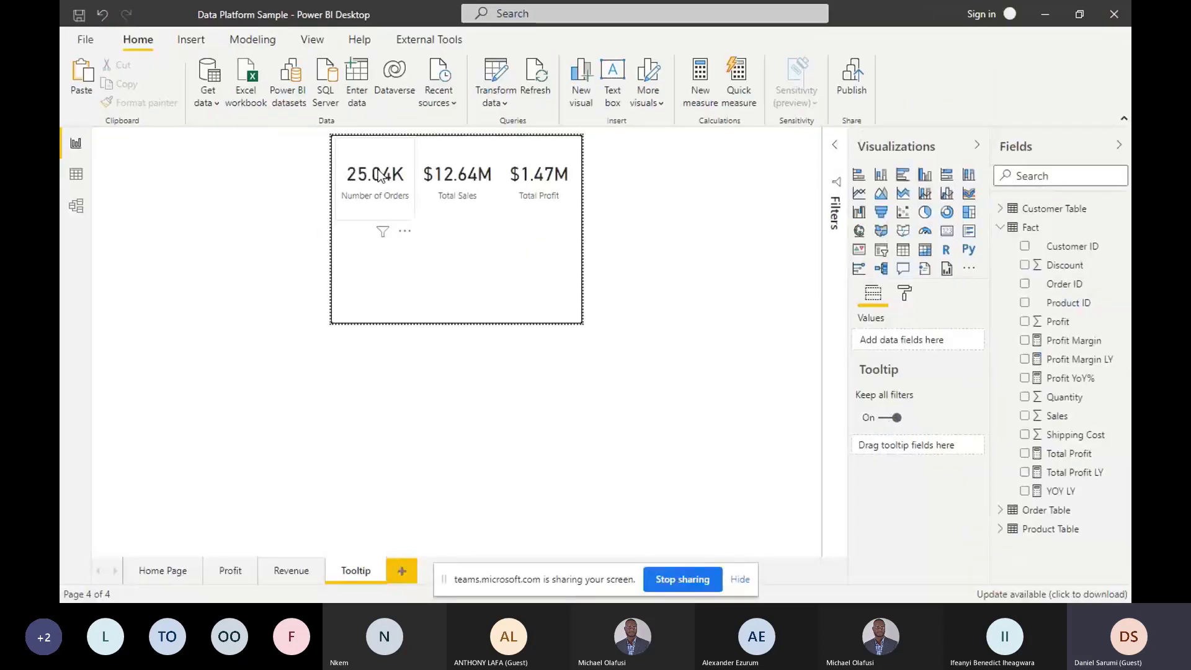
# Turn on the shadow for the Number of Orders card and set its preset to Custom
pyautogui.press('Tab')
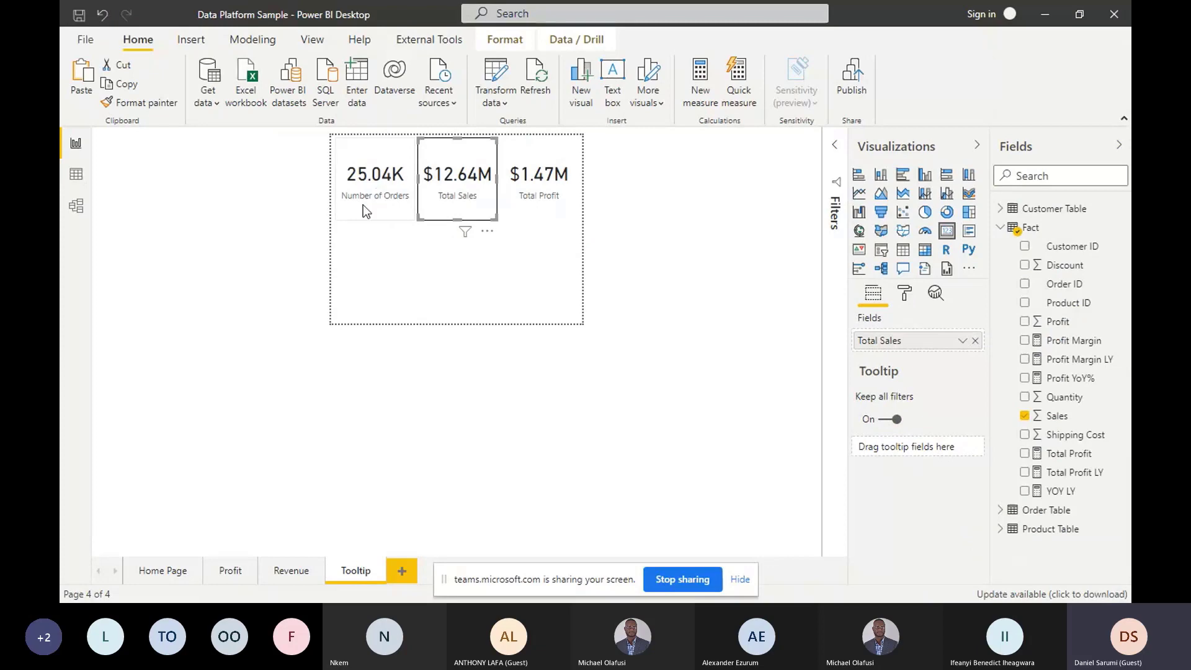
pyautogui.click(362, 203)
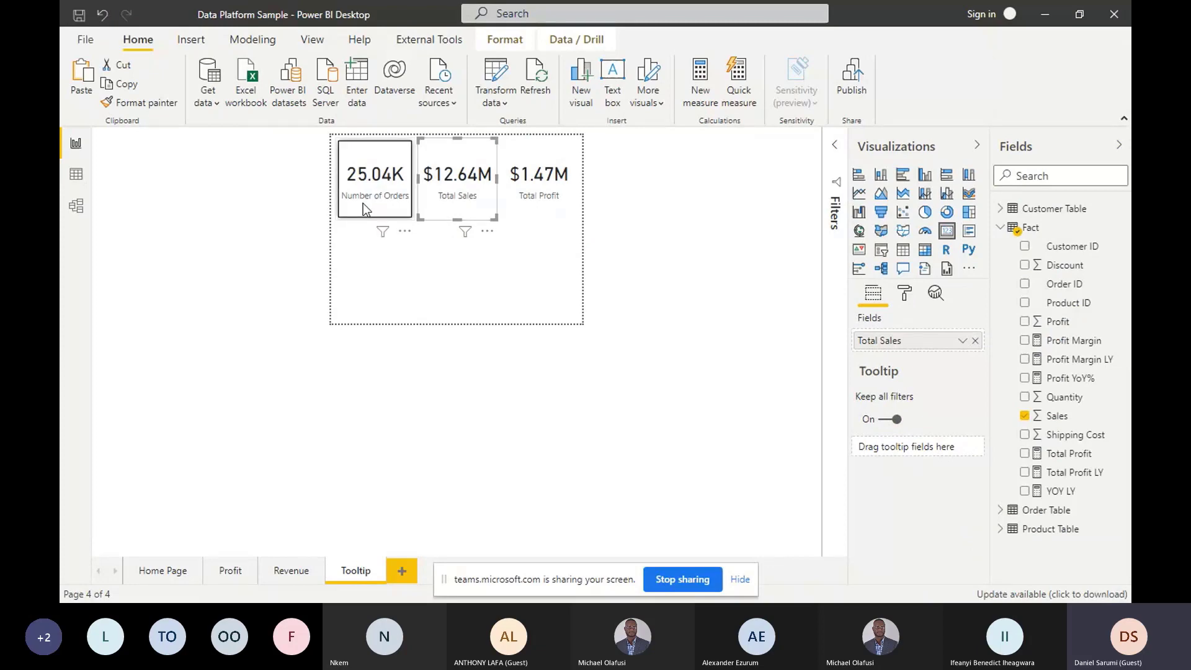
pyautogui.click(363, 203)
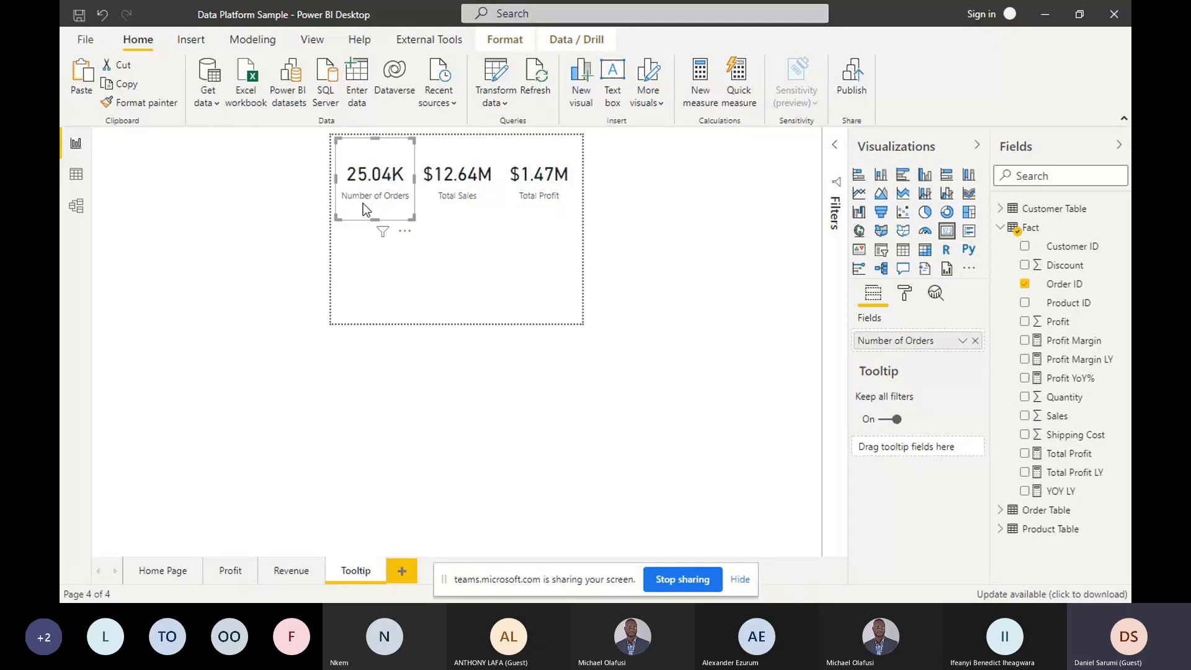
pyautogui.click(906, 295)
pyautogui.click(957, 521)
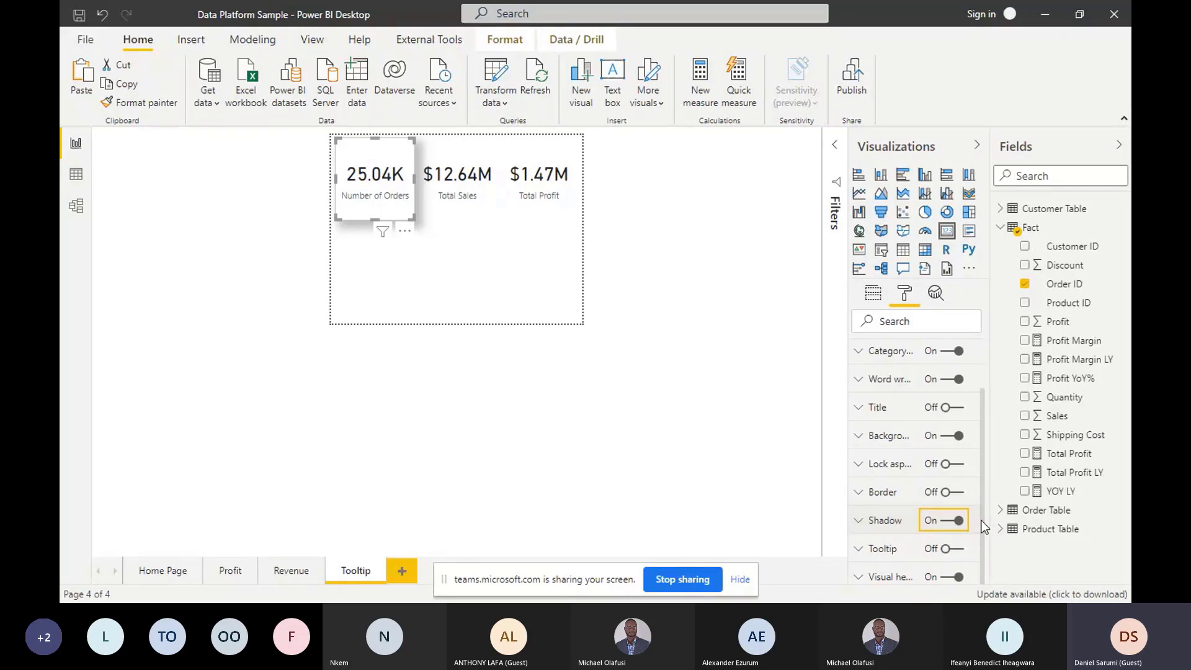
pyautogui.click(896, 527)
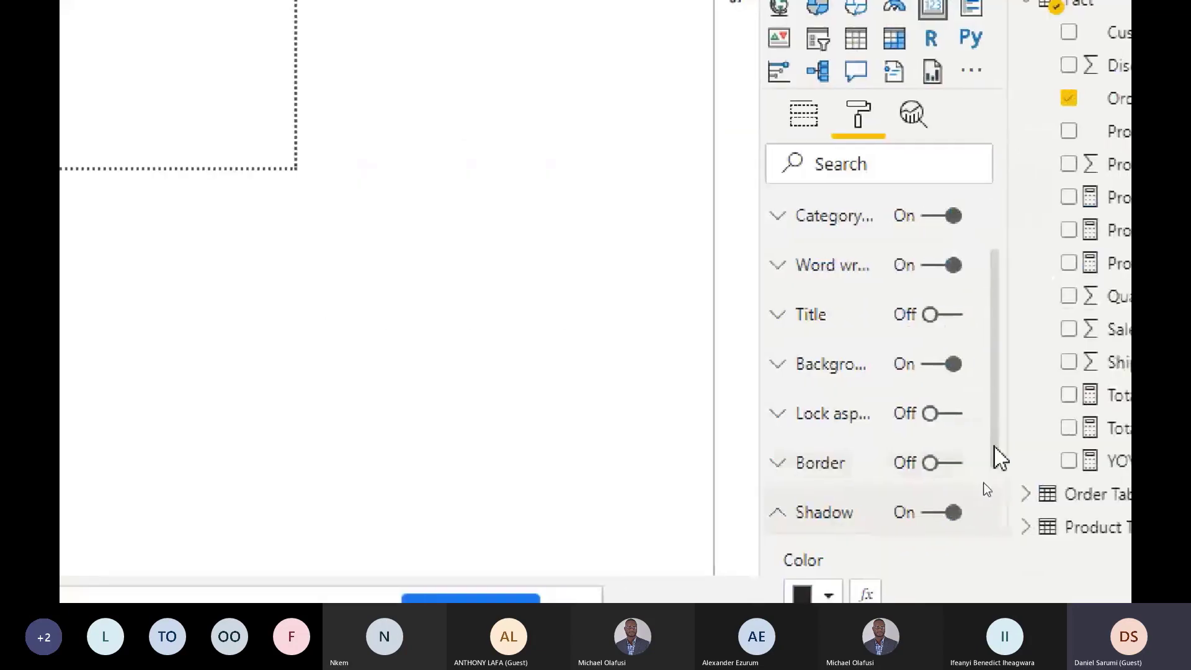
pyautogui.moveTo(992, 446); pyautogui.dragTo(1000, 579)
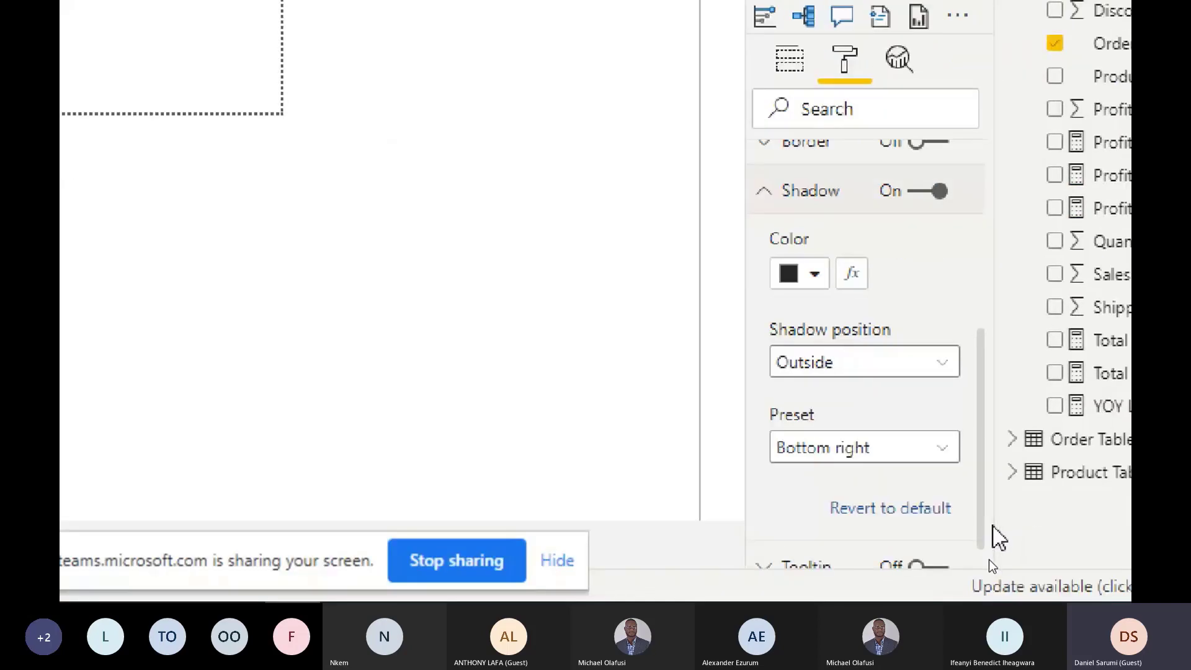
pyautogui.click(865, 447)
pyautogui.click(849, 421)
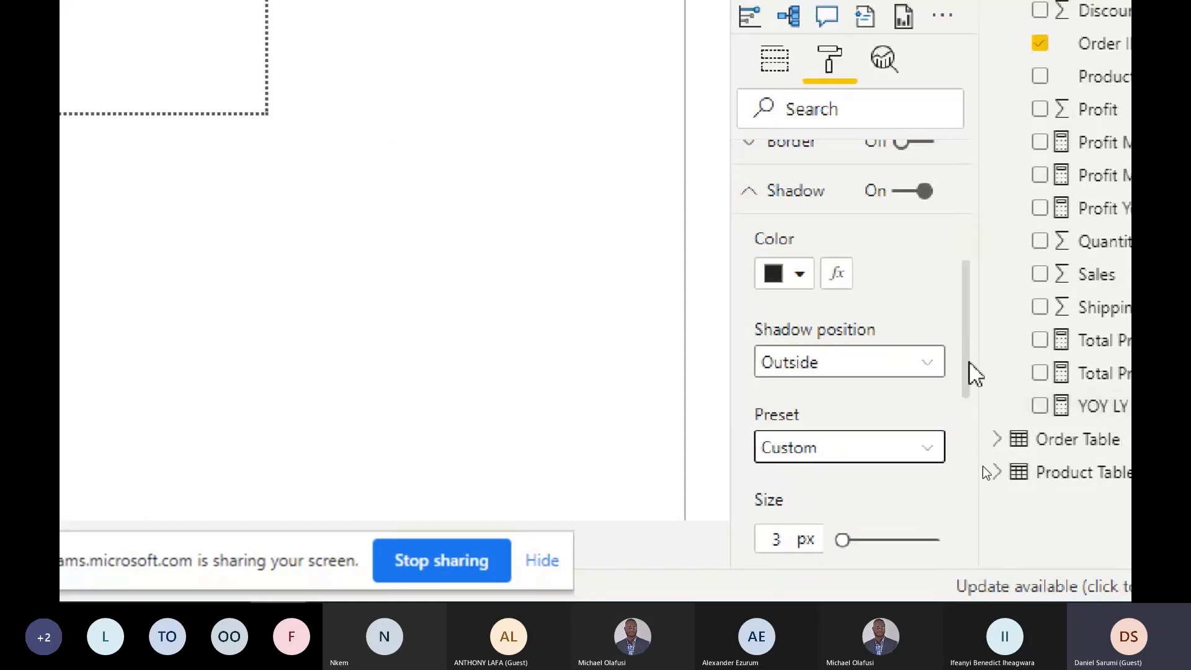
# Set the Number of Orders card's shadow to size 2 px, blur 5 px, angle 0°, distance 0 px and transparency 20%
pyautogui.scroll(-5, 970, 372)
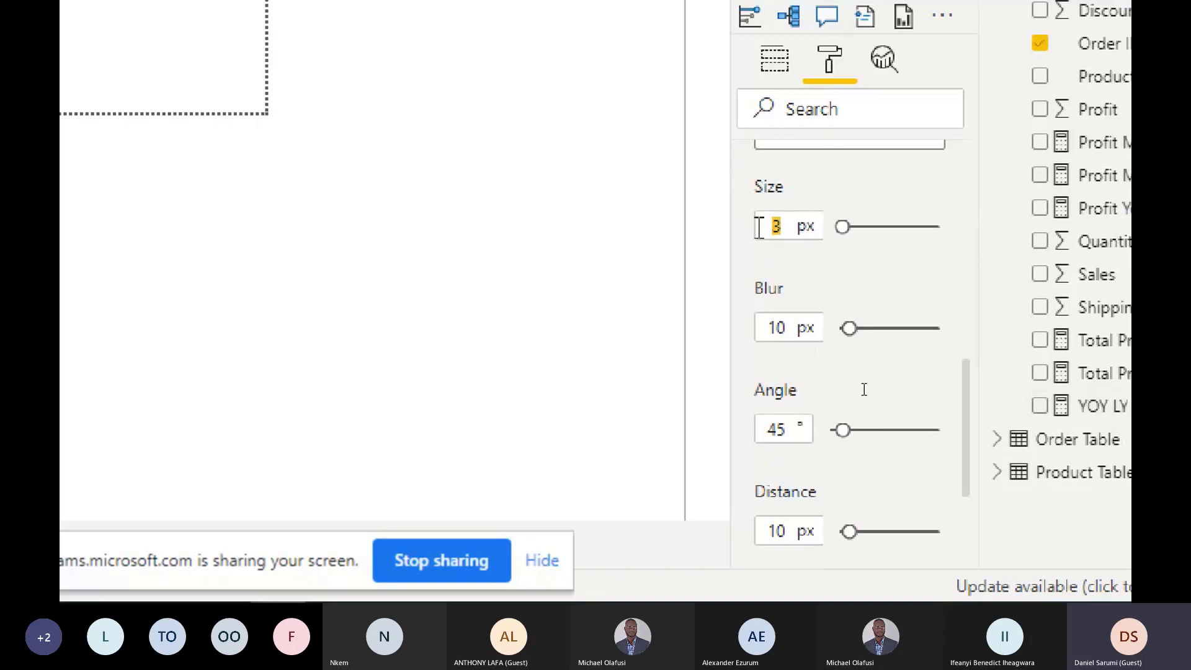
pyautogui.write('2')
pyautogui.press('Tab')
pyautogui.write('5')
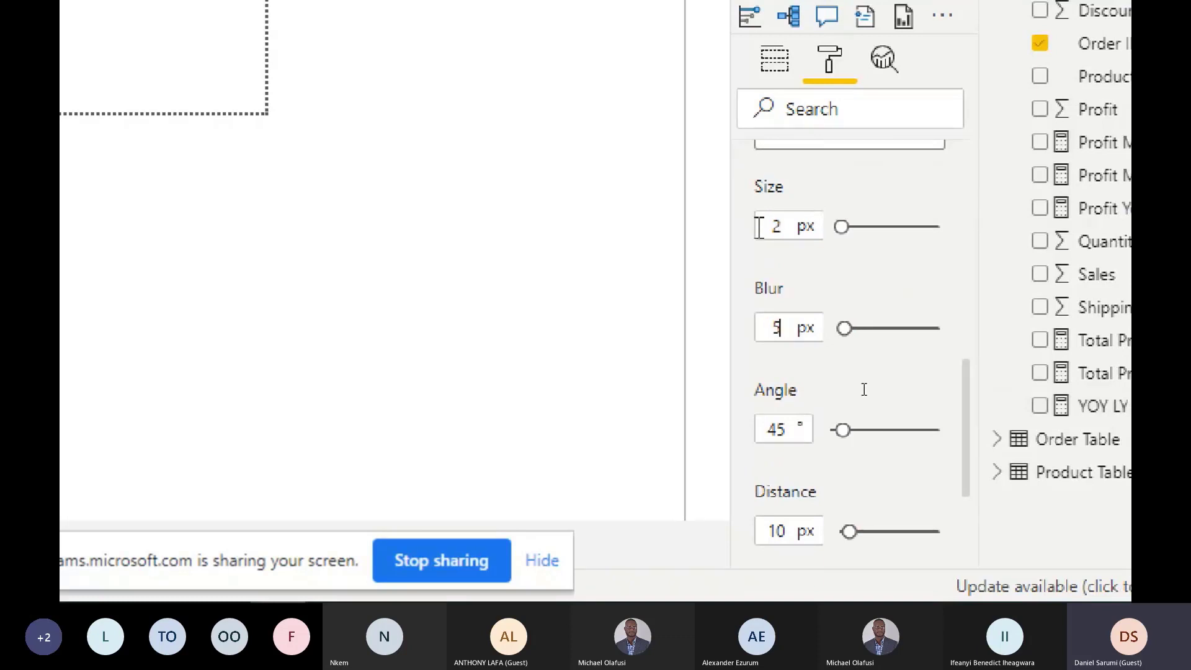
pyautogui.press('Tab')
pyautogui.write('0')
pyautogui.press('Tab')
pyautogui.write('0')
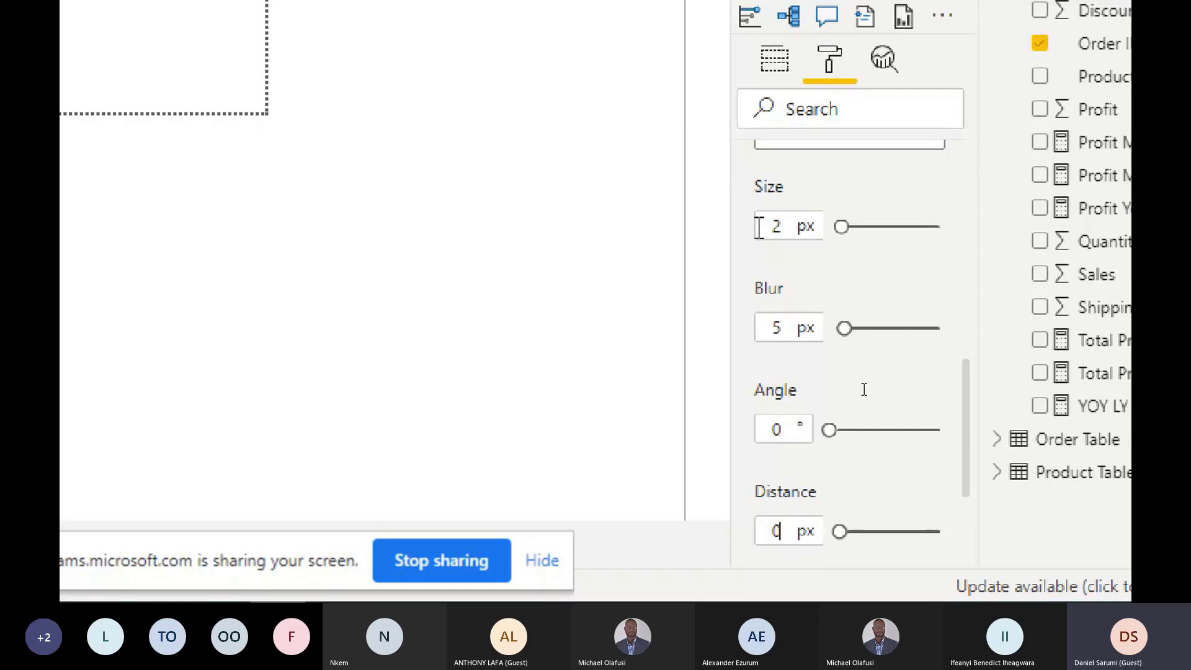
pyautogui.press('Tab')
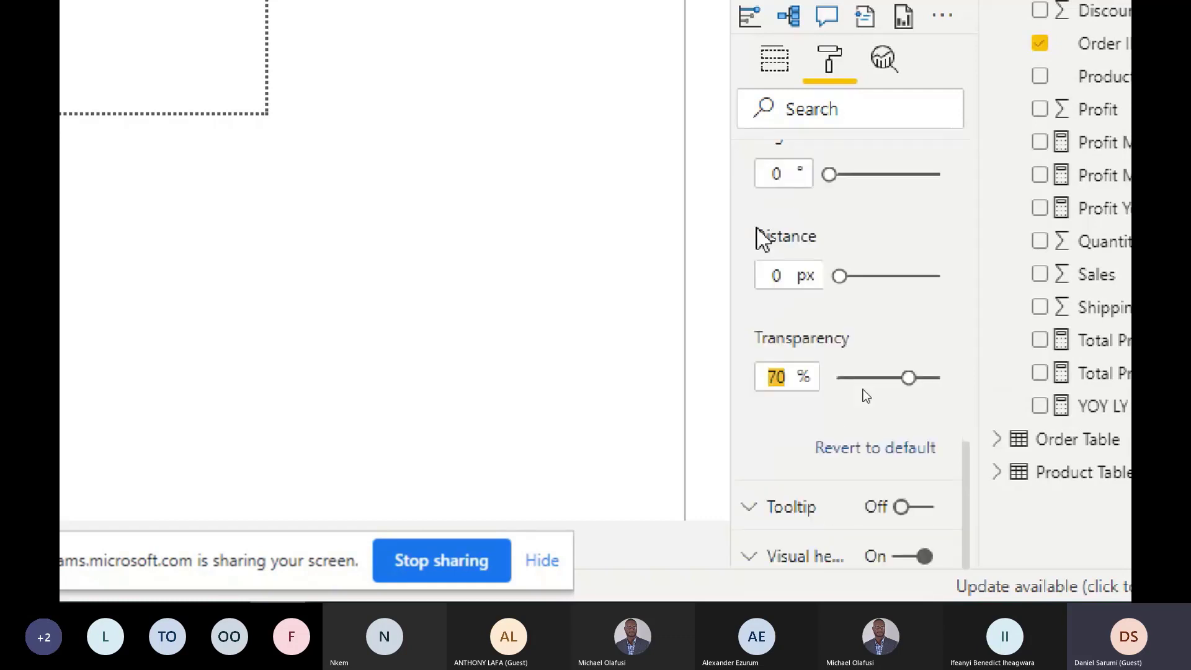
pyautogui.write('20')
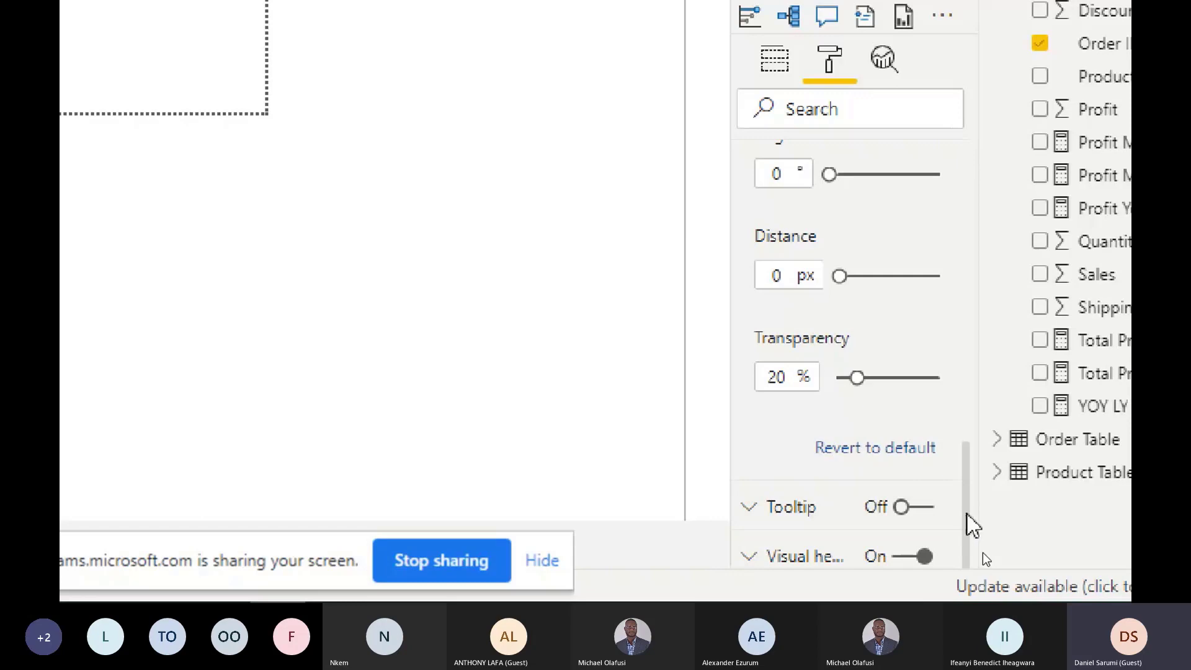
pyautogui.moveTo(966, 513); pyautogui.dragTo(953, 323)
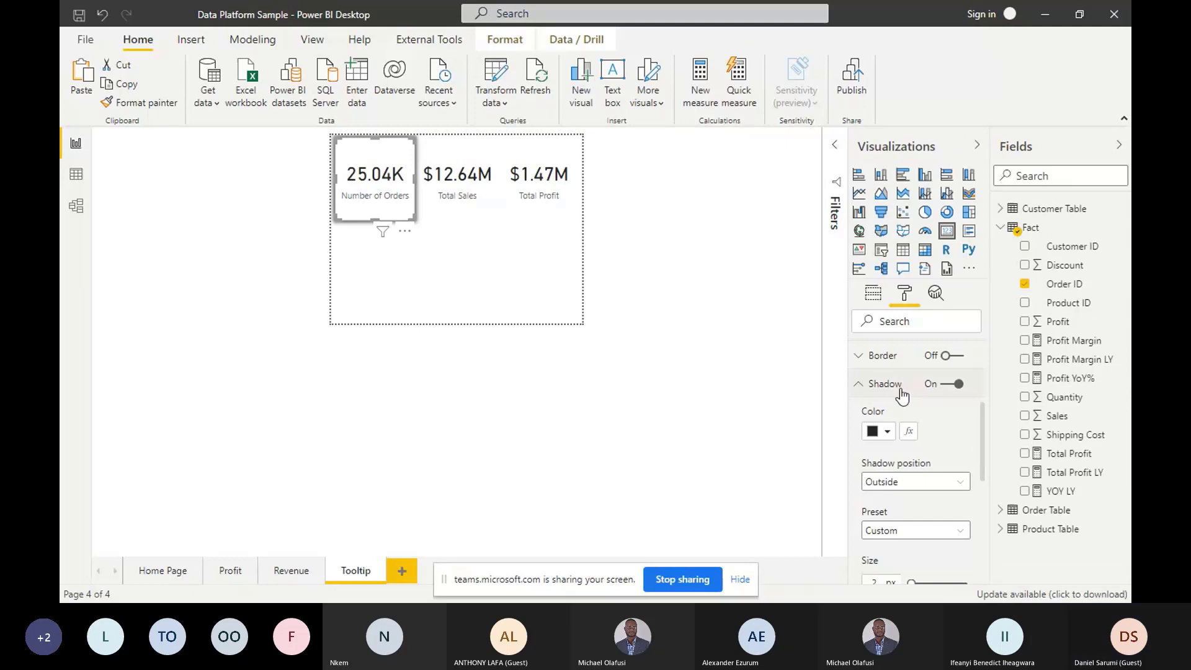
pyautogui.click(800, 220)
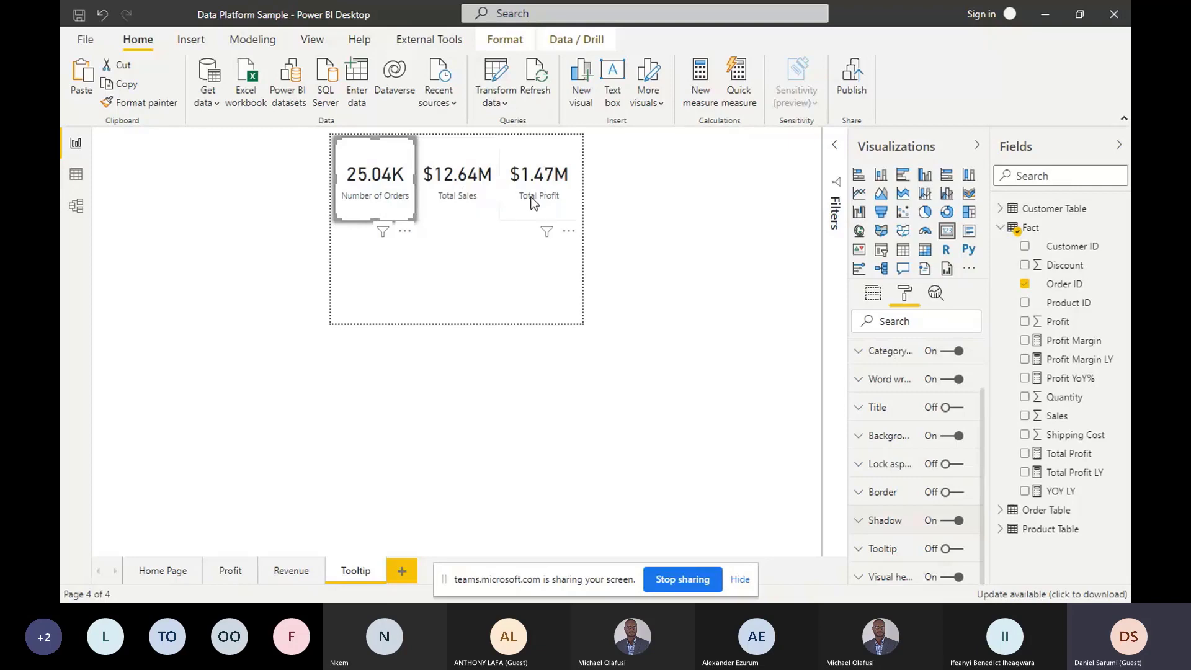
# Copy the Number of Orders card's formatting onto the Total Sales and Total Profit cards with Format painter
pyautogui.click(166, 109)
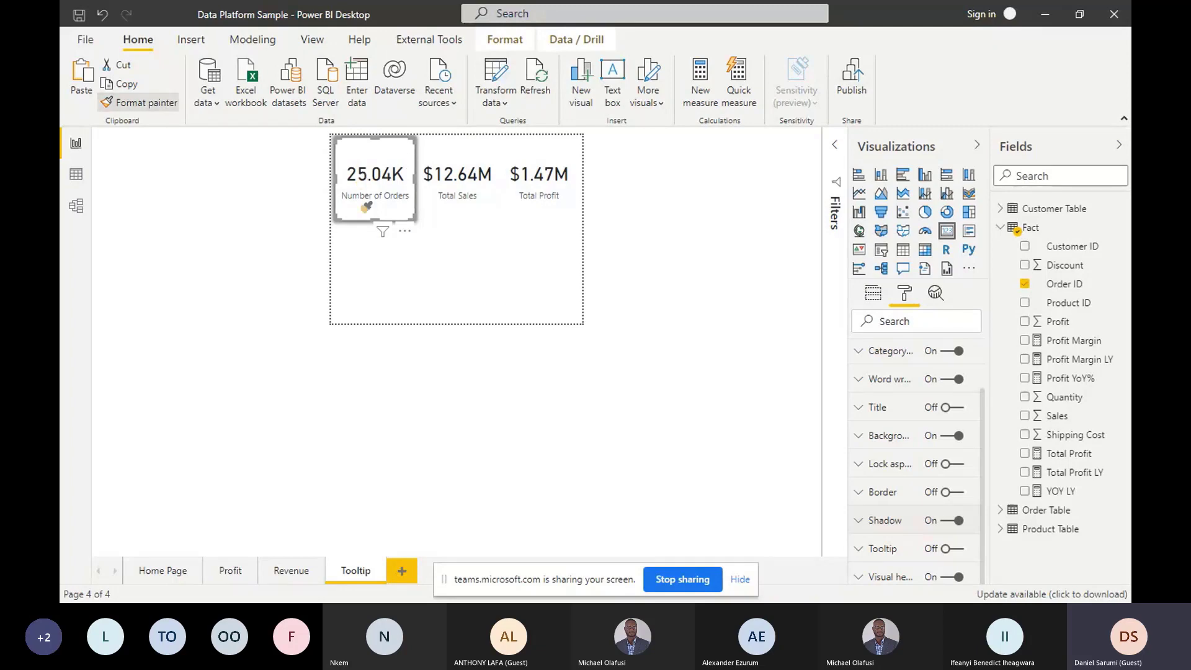
pyautogui.click(469, 175)
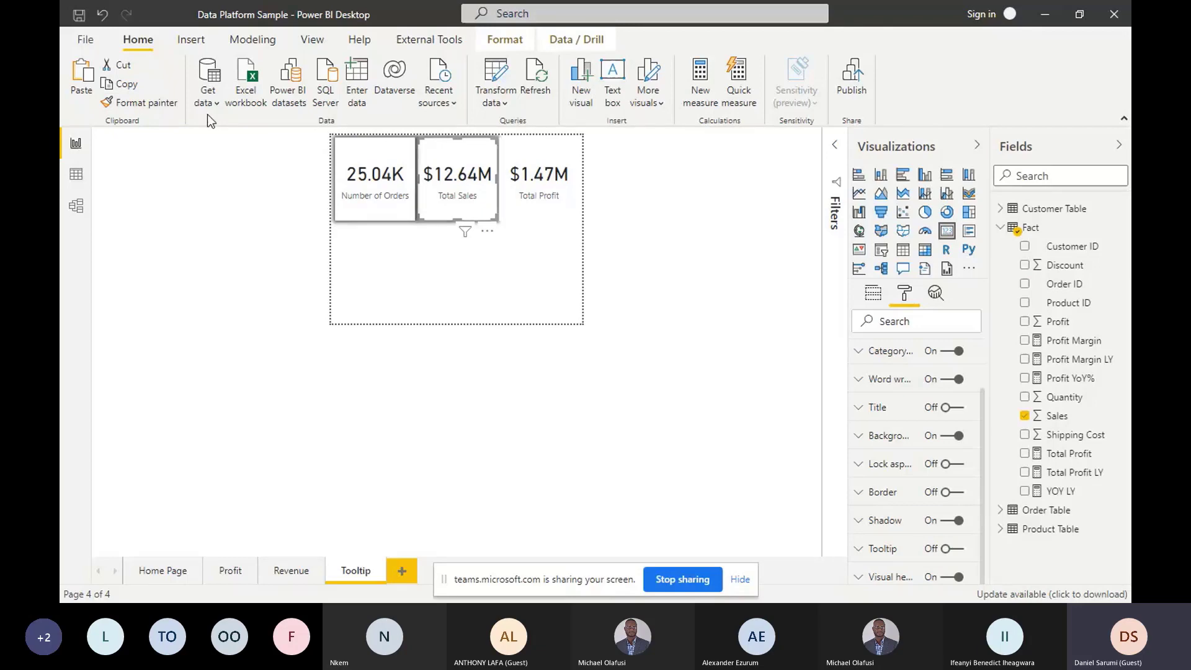
pyautogui.click(140, 102)
pyautogui.click(532, 181)
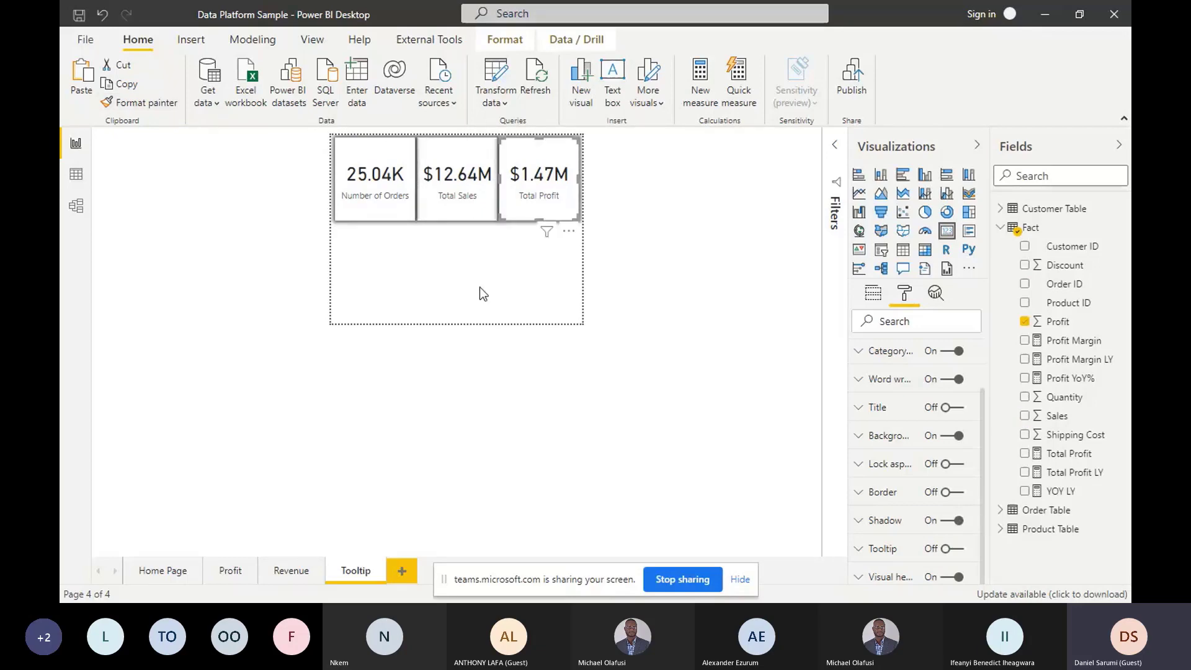
pyautogui.click(479, 287)
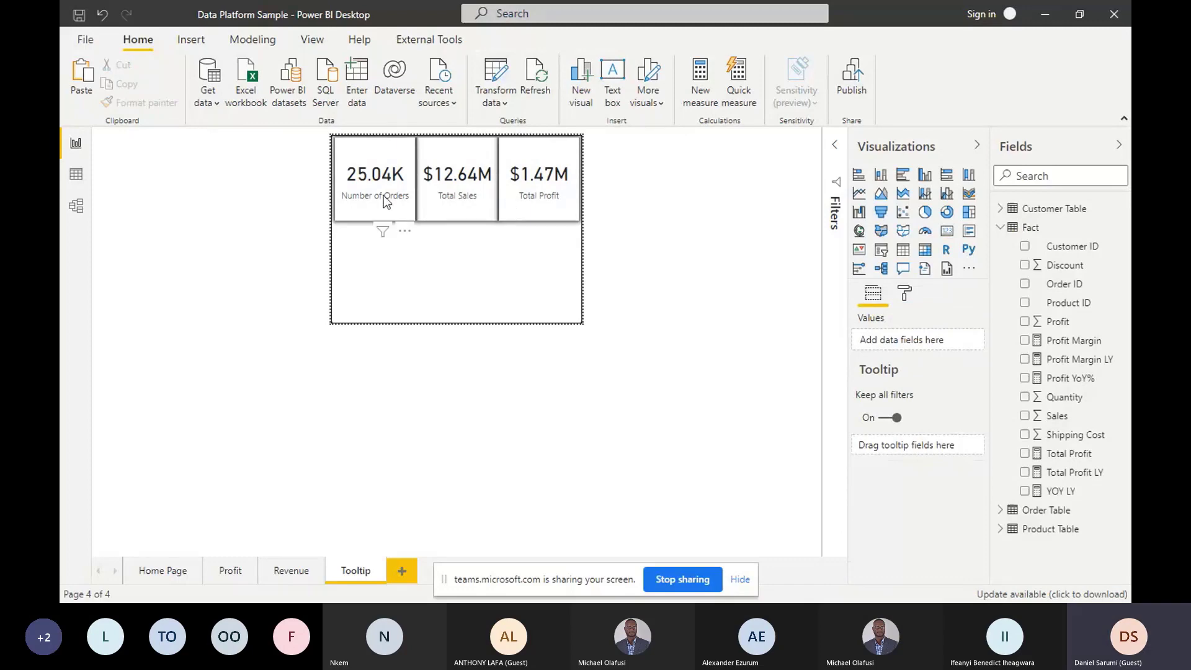
# Narrow the Number of Orders card slightly and shift it and the Total Sales card left to leave small gaps between the three cards
pyautogui.click(415, 181)
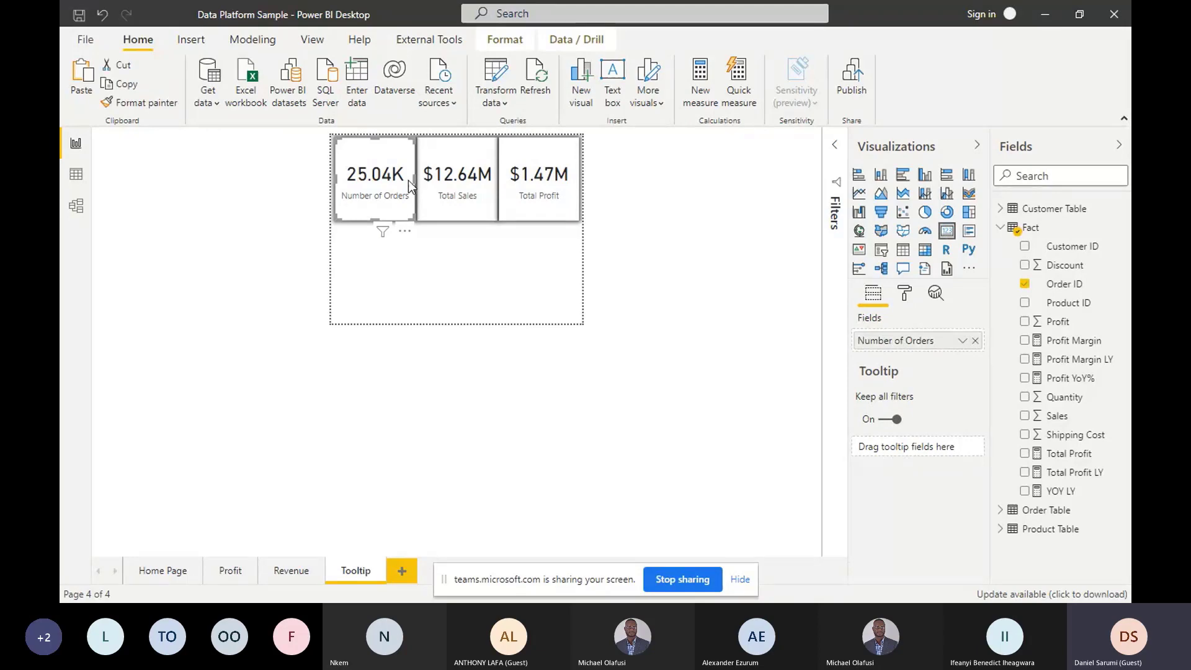
pyautogui.moveTo(408, 182); pyautogui.dragTo(410, 182)
pyautogui.click(389, 175)
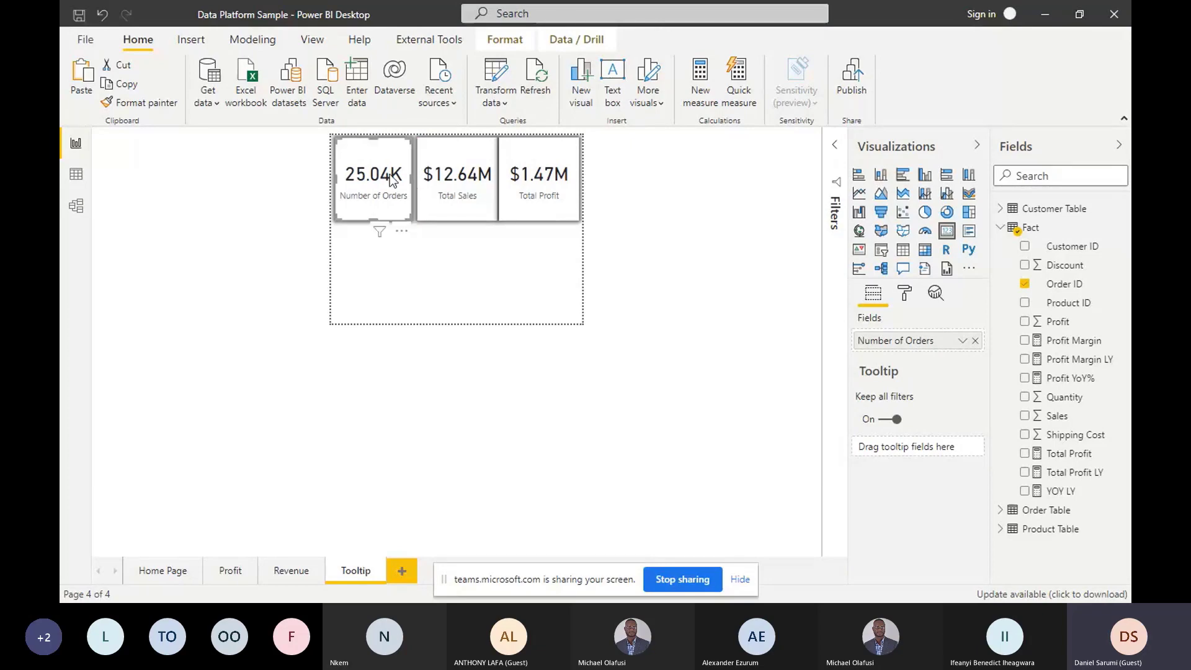
pyautogui.click(426, 180)
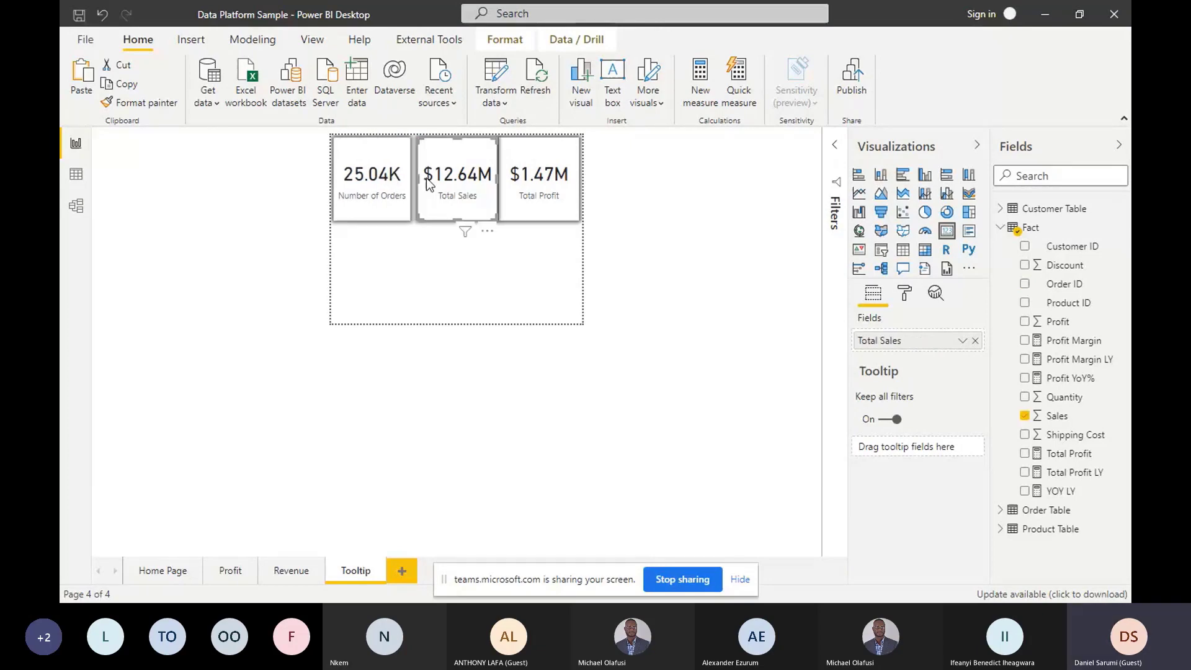
pyautogui.moveTo(426, 177); pyautogui.dragTo(423, 178)
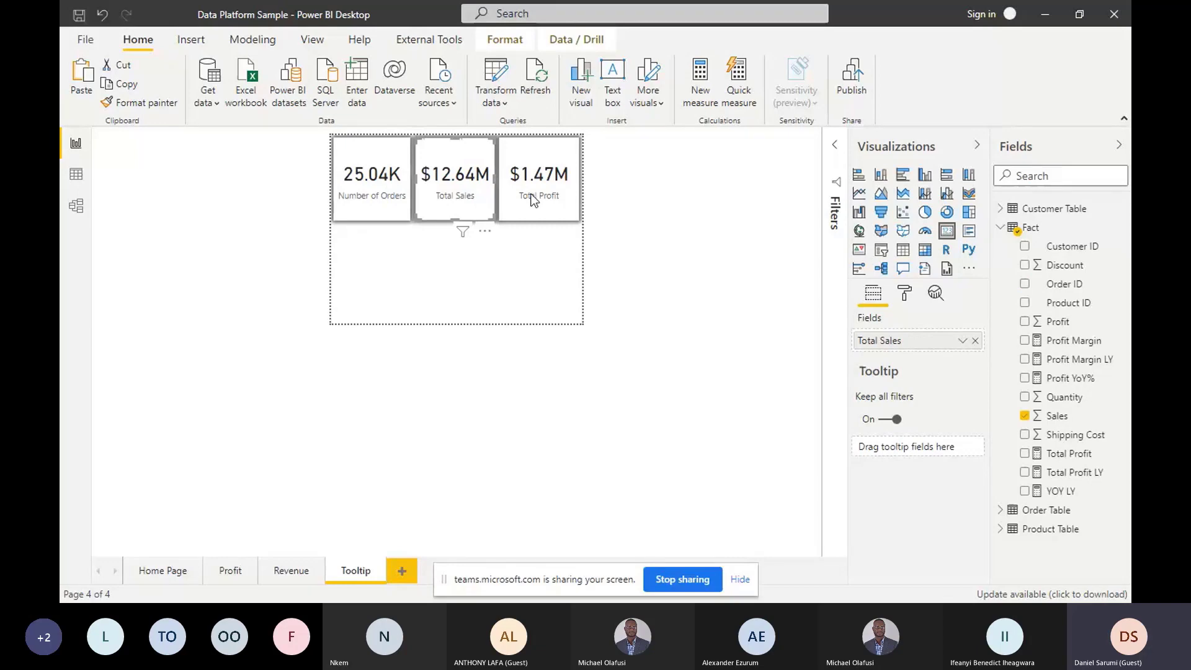
pyautogui.click(565, 248)
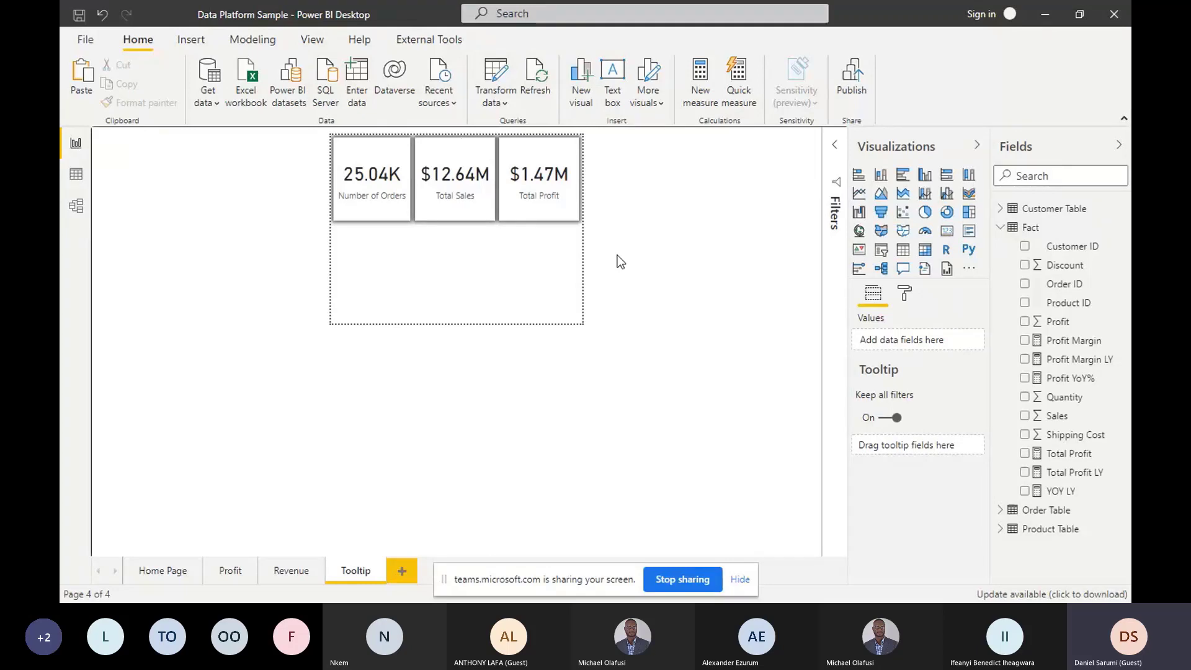
# Move the Number of Orders, Total Sales and Total Profit cards down together to the vertical middle of the Tooltip page
pyautogui.moveTo(616, 255); pyautogui.dragTo(303, 129)
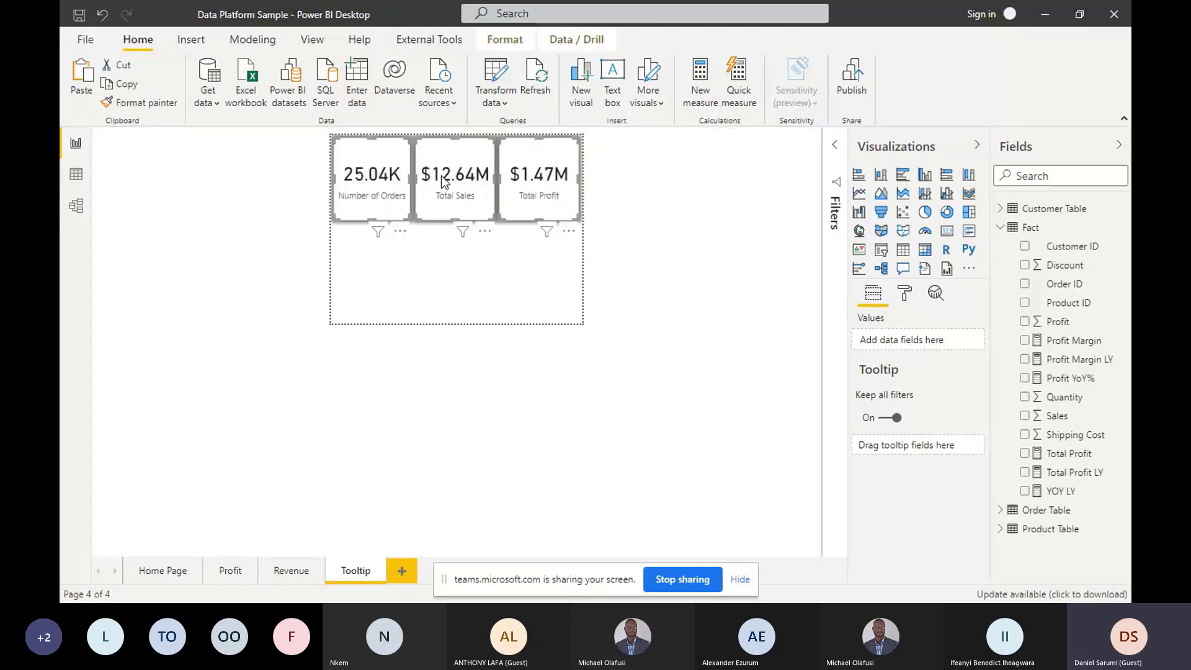
pyautogui.moveTo(441, 177); pyautogui.dragTo(442, 206)
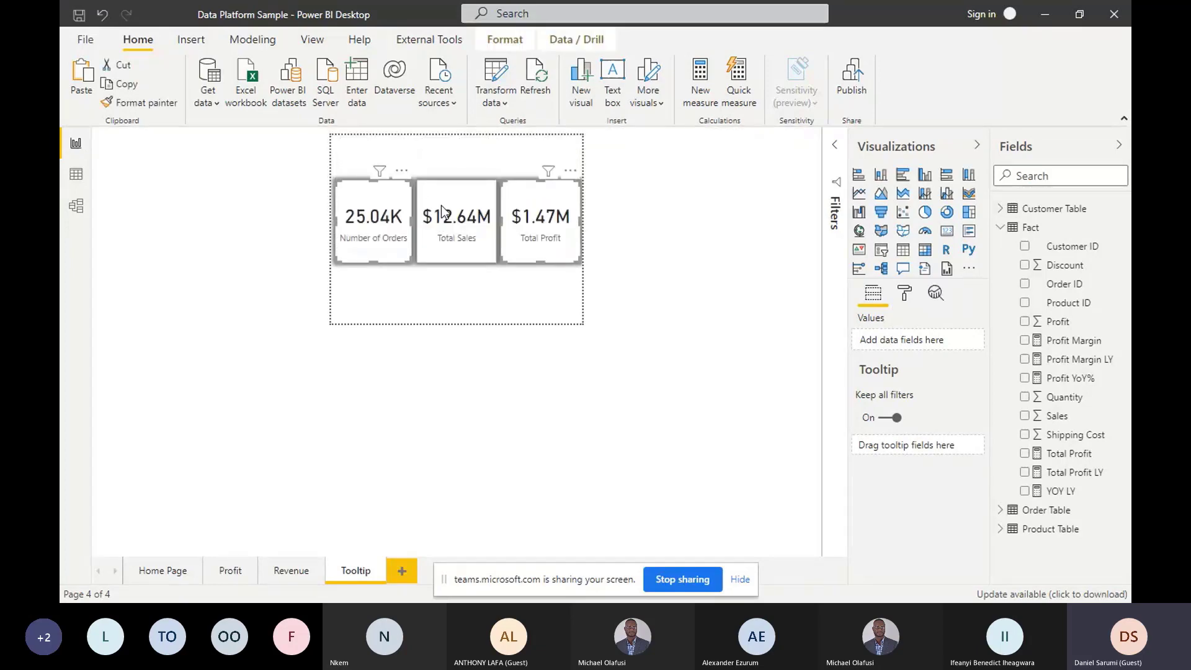
pyautogui.click(686, 216)
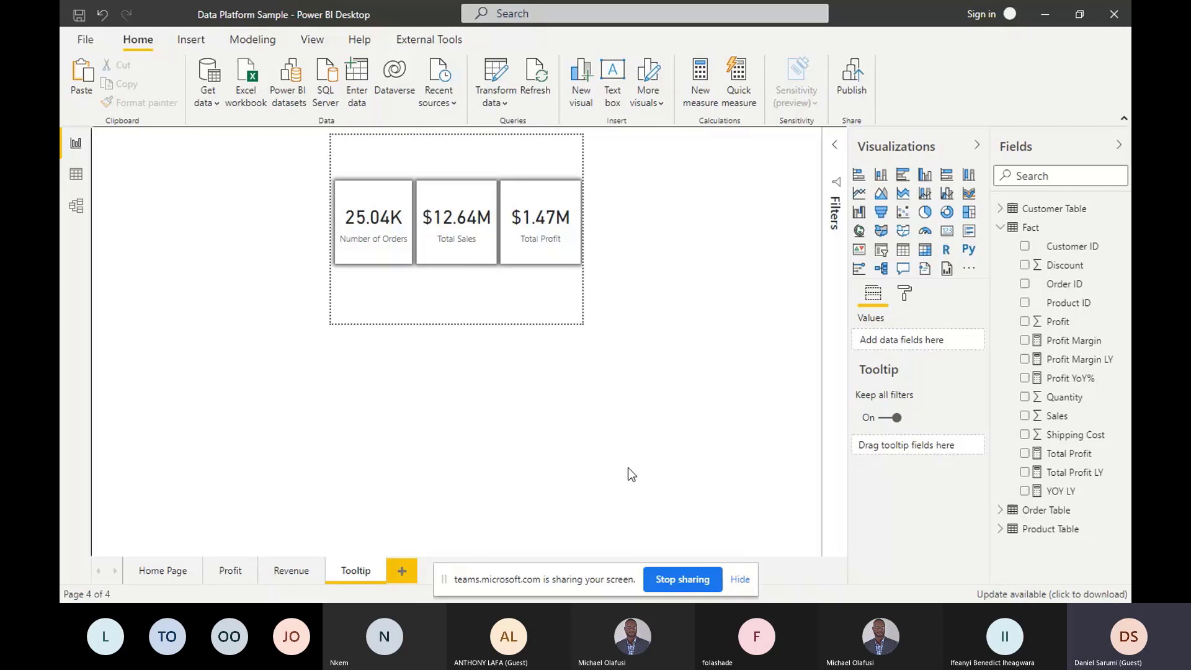
# Open the tooltip formatting settings of the Customer Name and Profit Margin table on the Profit page
pyautogui.click(229, 571)
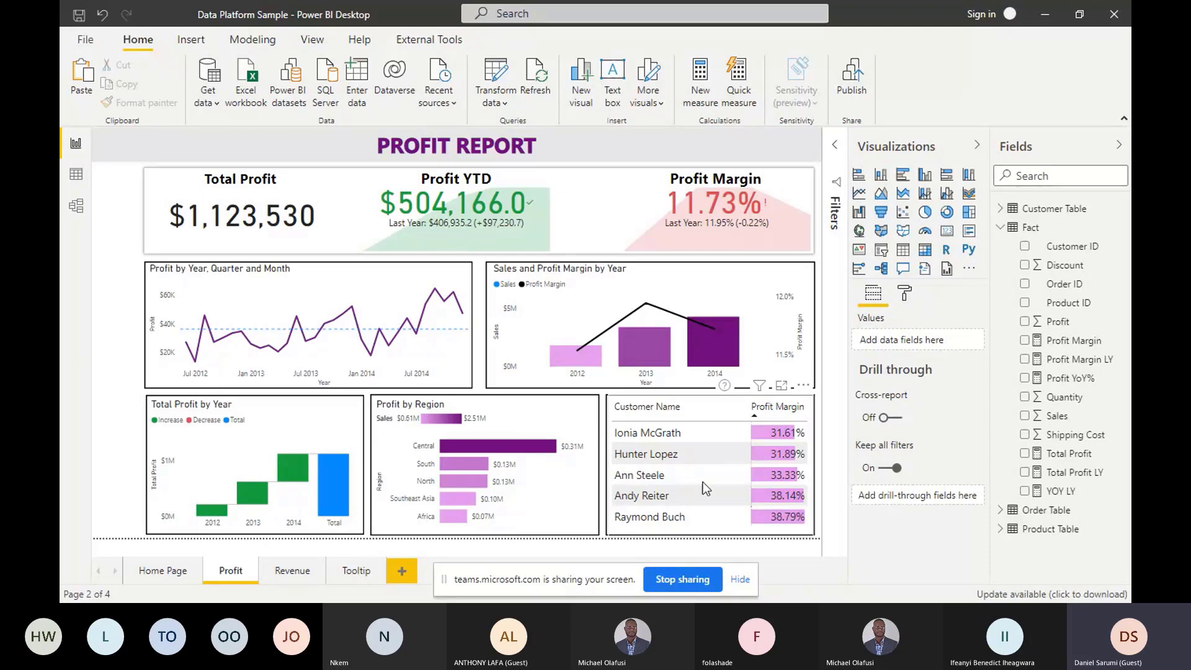
pyautogui.click(788, 454)
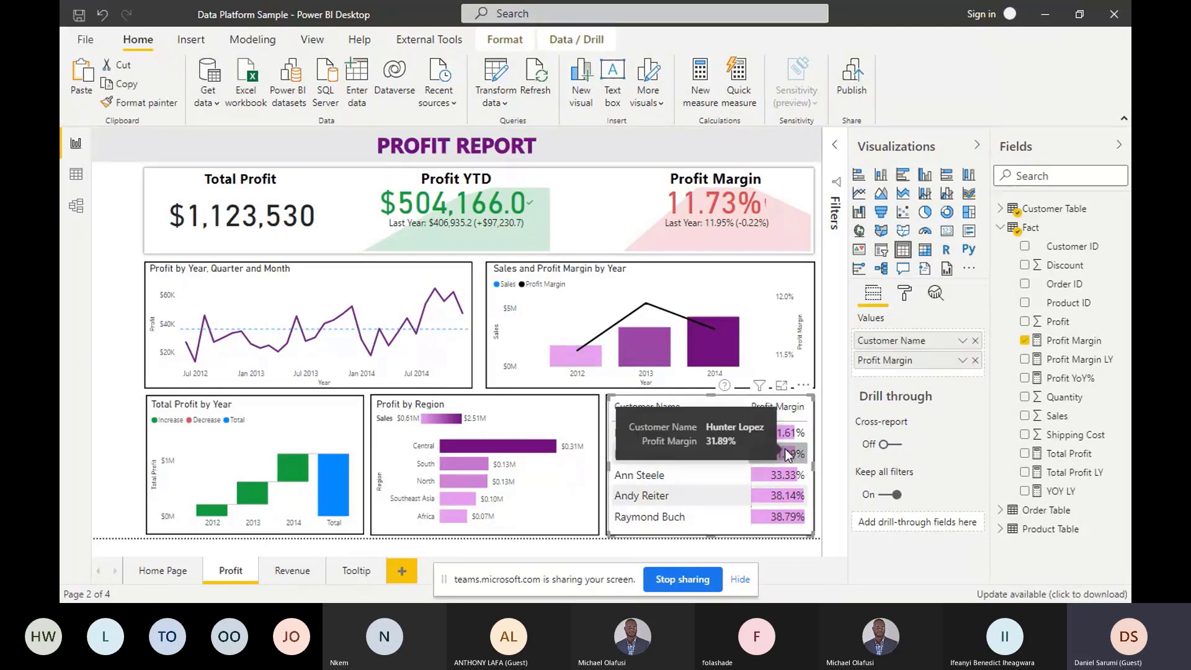
pyautogui.click(905, 298)
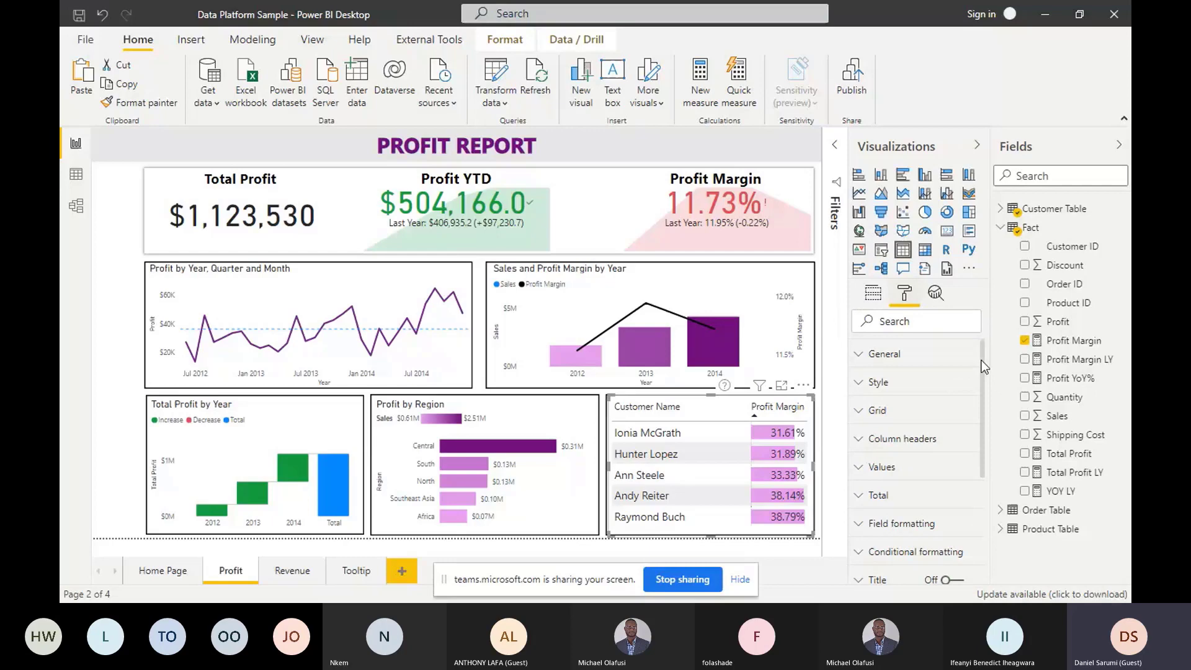
pyautogui.moveTo(983, 366); pyautogui.dragTo(969, 501)
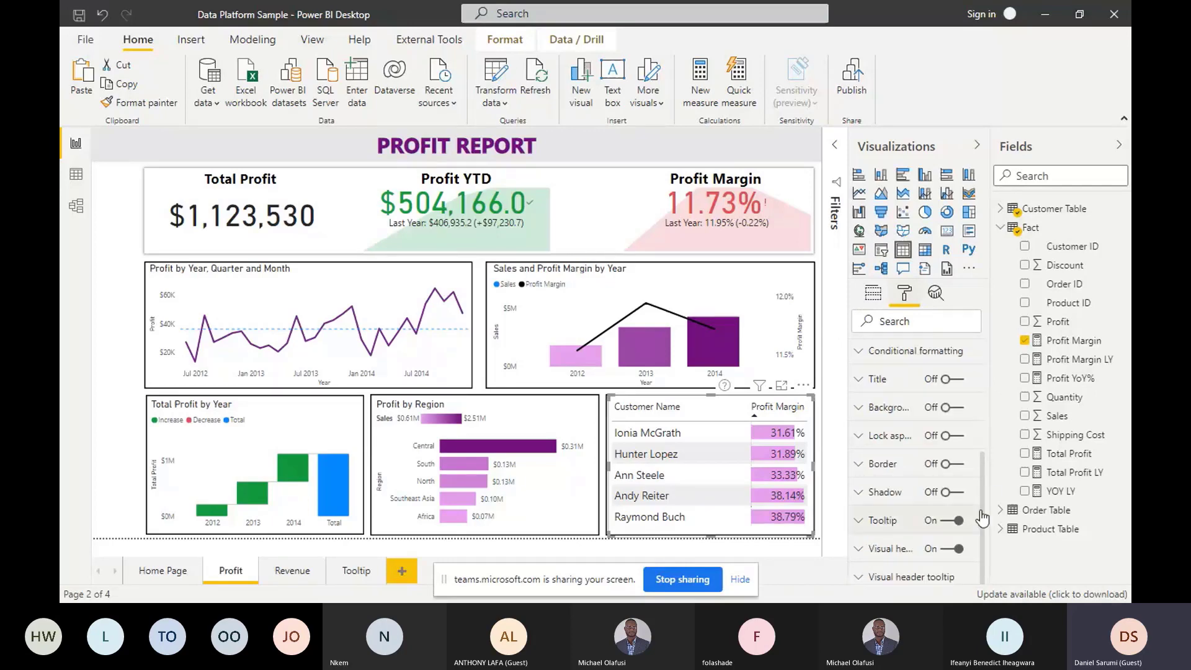
pyautogui.click(907, 526)
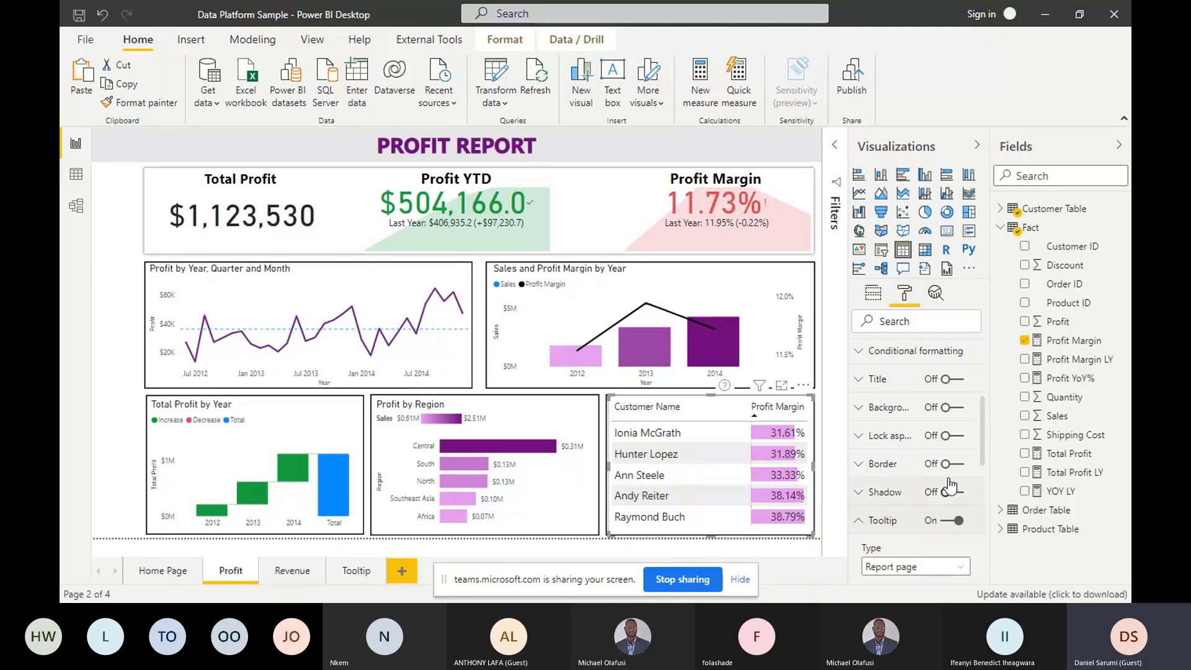
pyautogui.moveTo(979, 448); pyautogui.dragTo(985, 491)
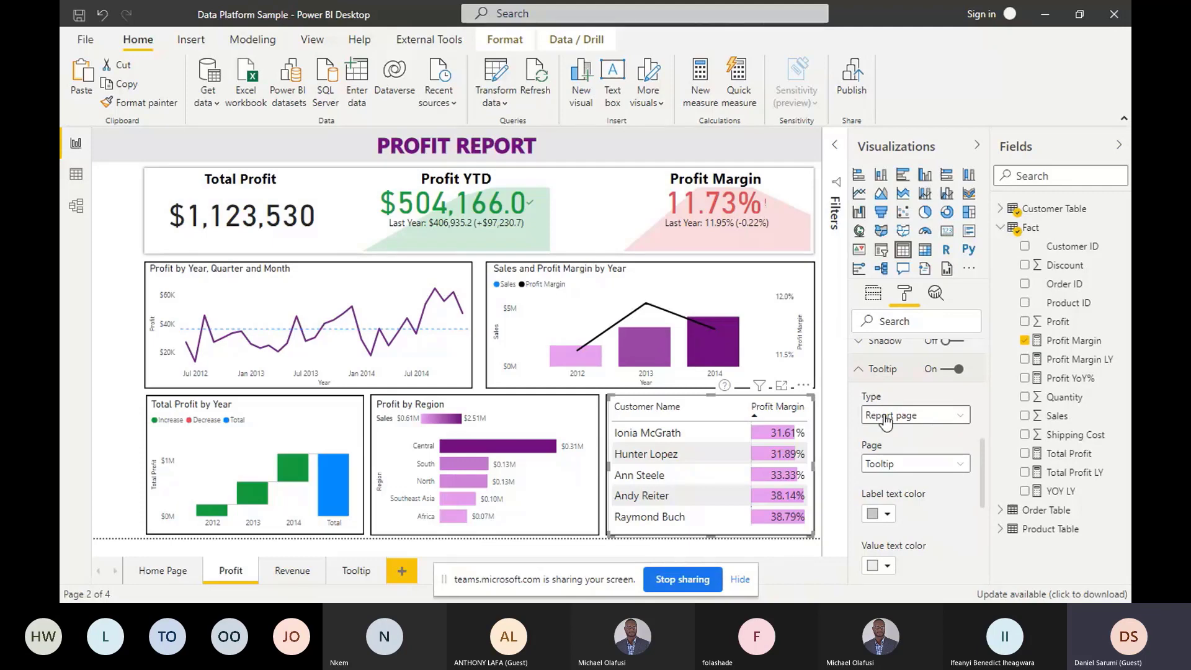
# Set the customer table's tooltip type to Report page and its tooltip page to Tooltip
pyautogui.click(923, 466)
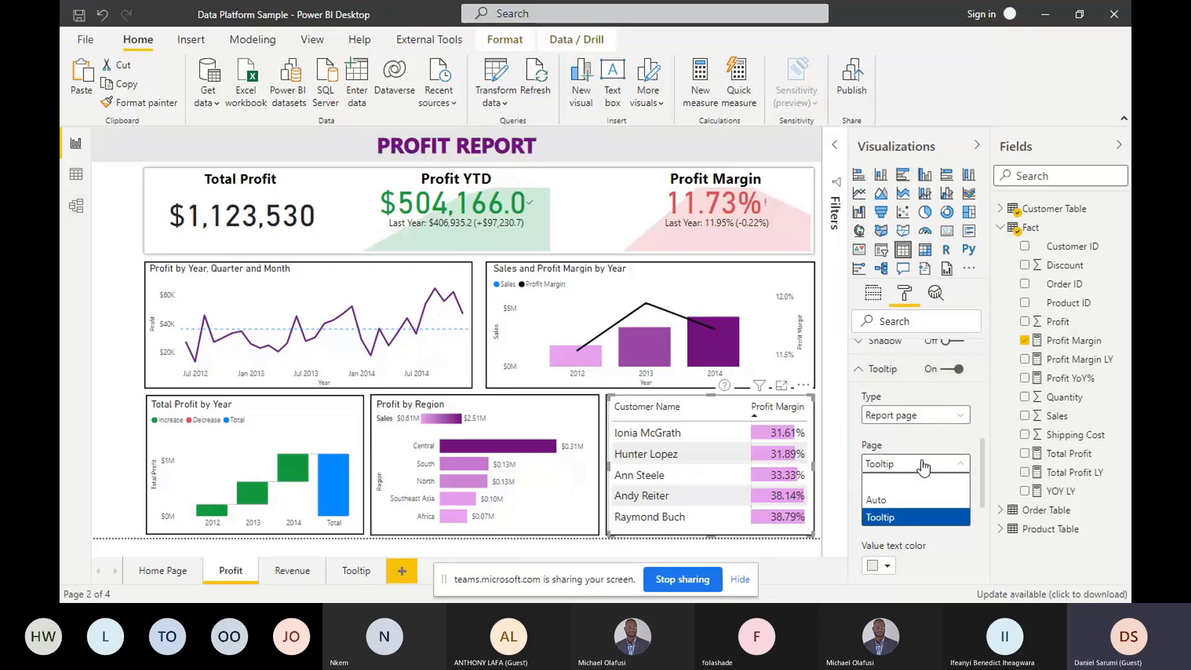
pyautogui.click(904, 502)
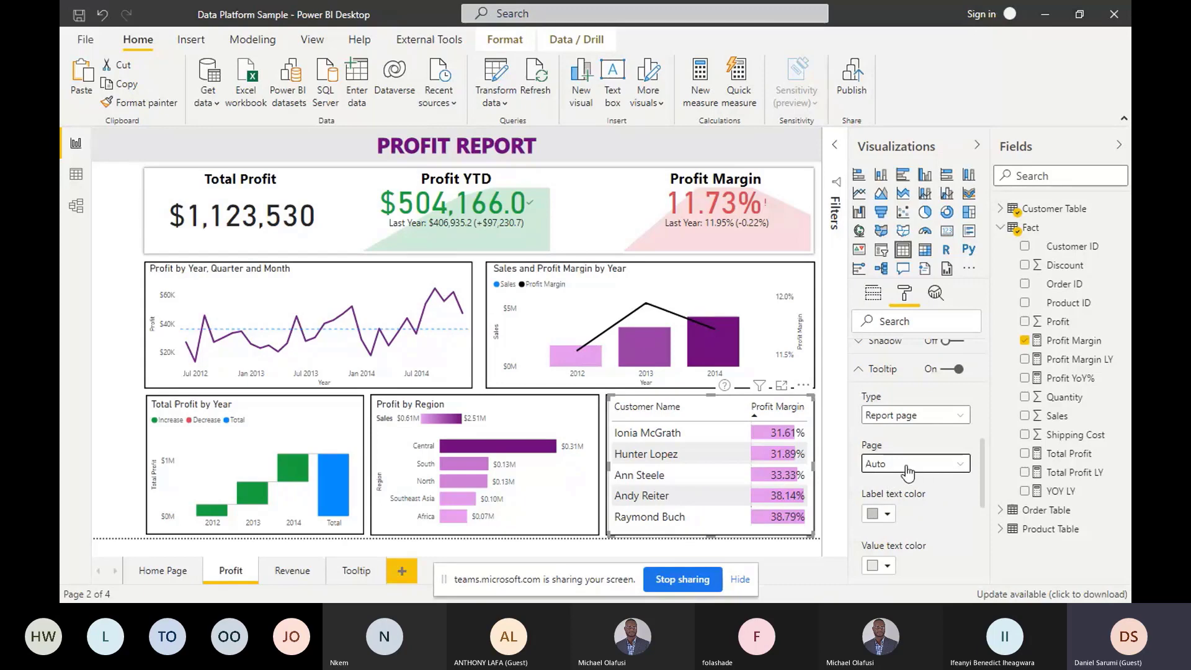
pyautogui.click(907, 471)
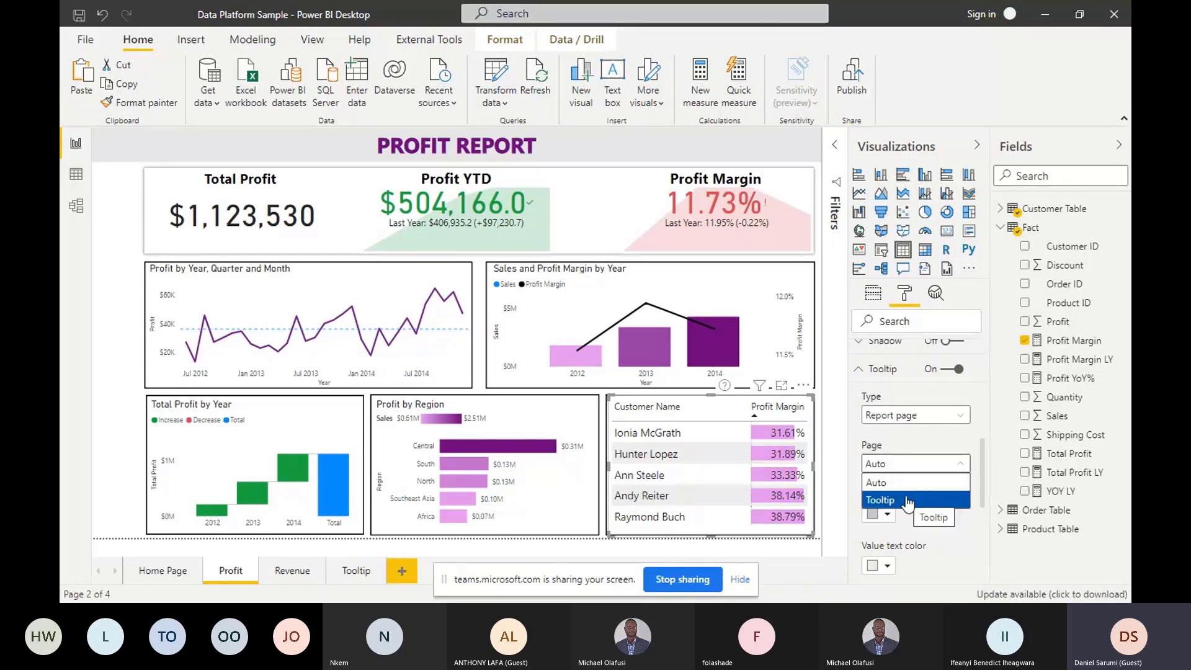
pyautogui.click(897, 500)
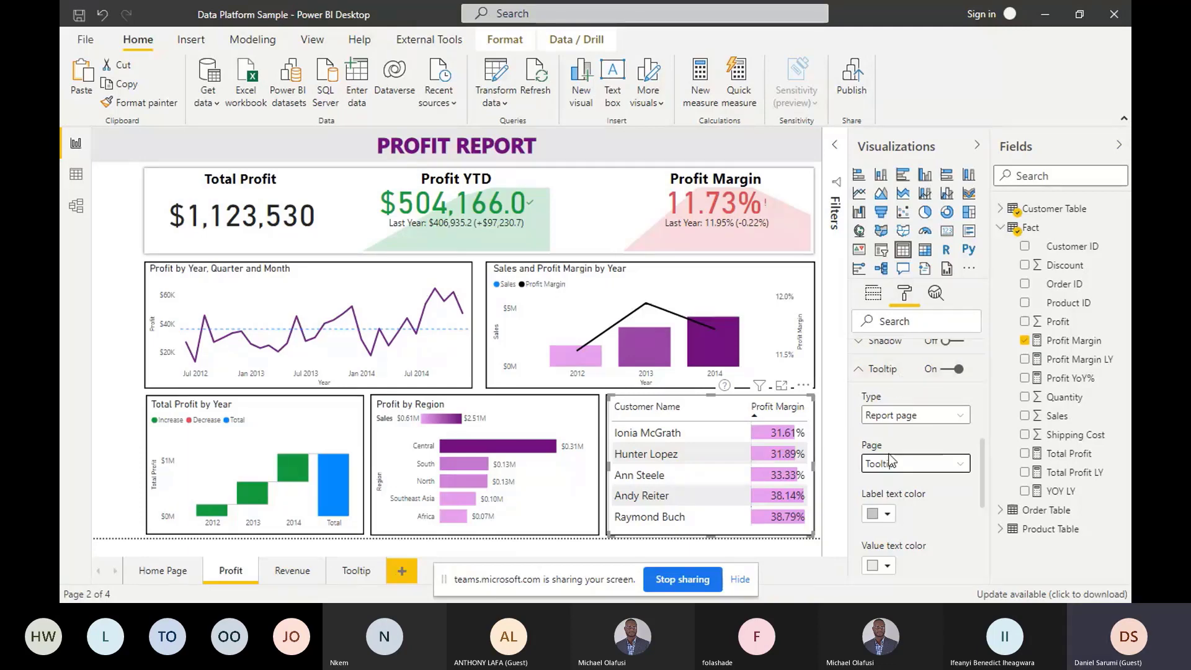
pyautogui.click(895, 415)
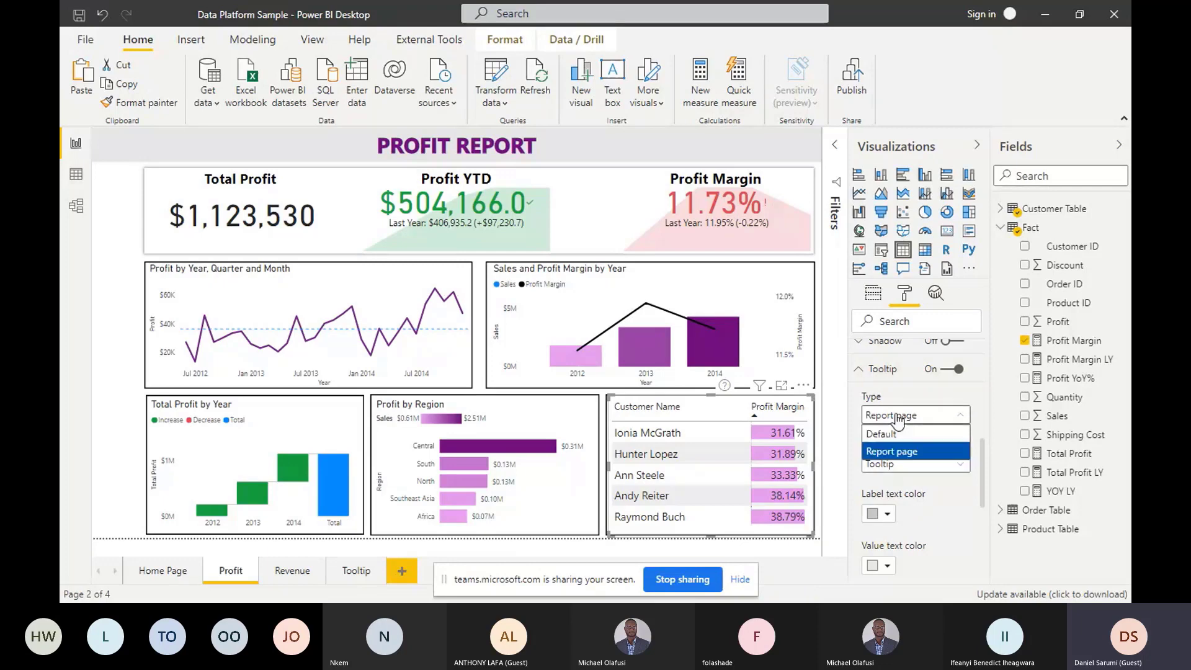
pyautogui.click(891, 452)
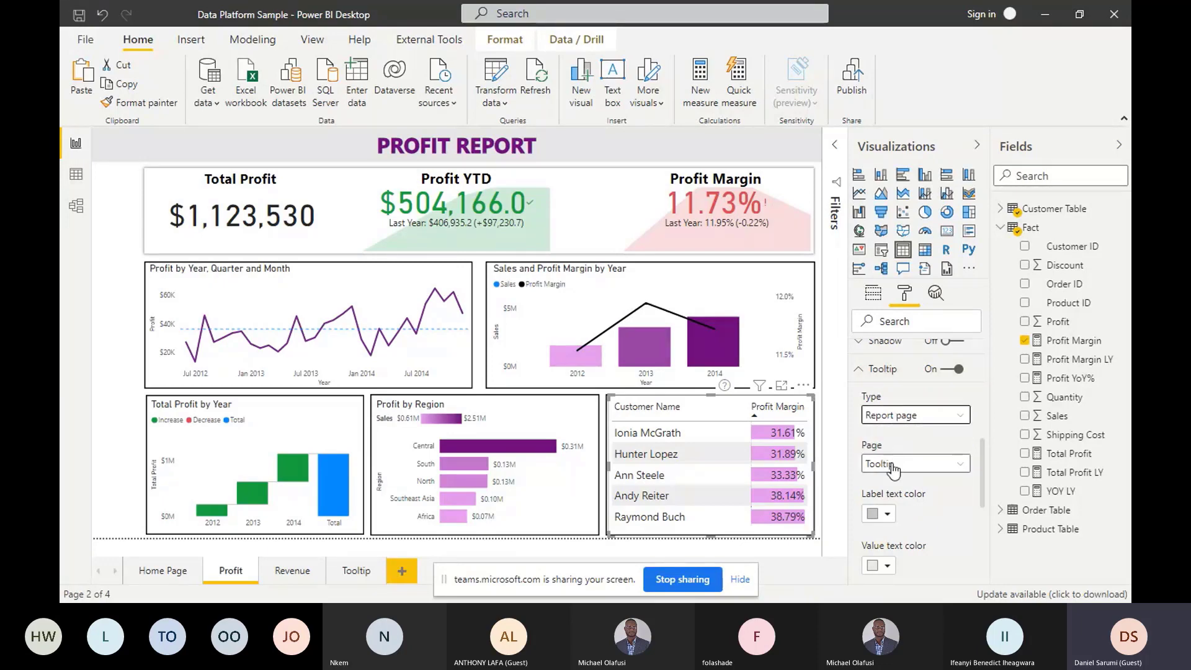
pyautogui.click(892, 466)
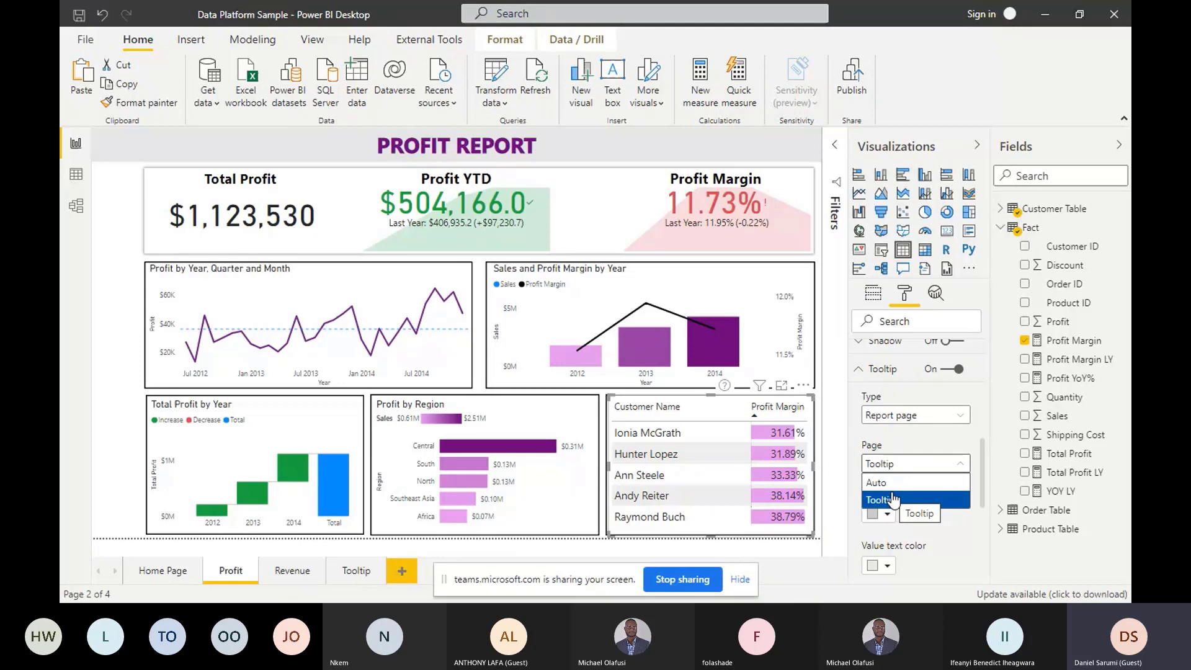
pyautogui.click(892, 499)
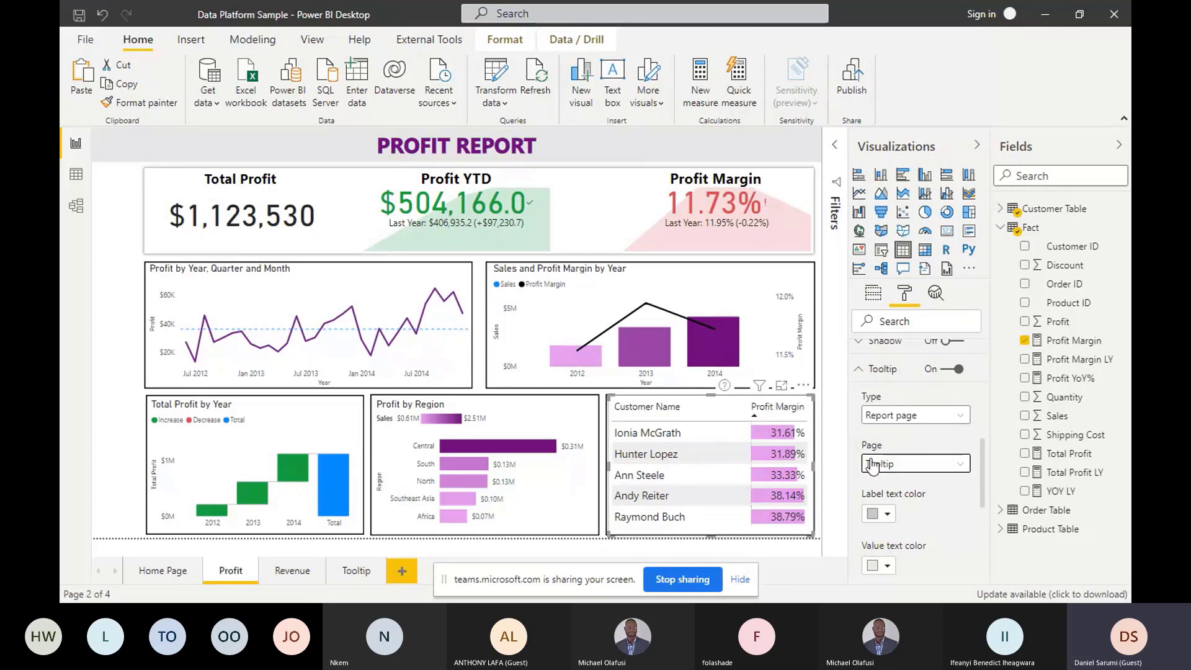
# Inspect the tooltips on the customer table, the Profit by Region bars and the Sales and Profit Margin by Year chart
pyautogui.moveTo(776, 434)
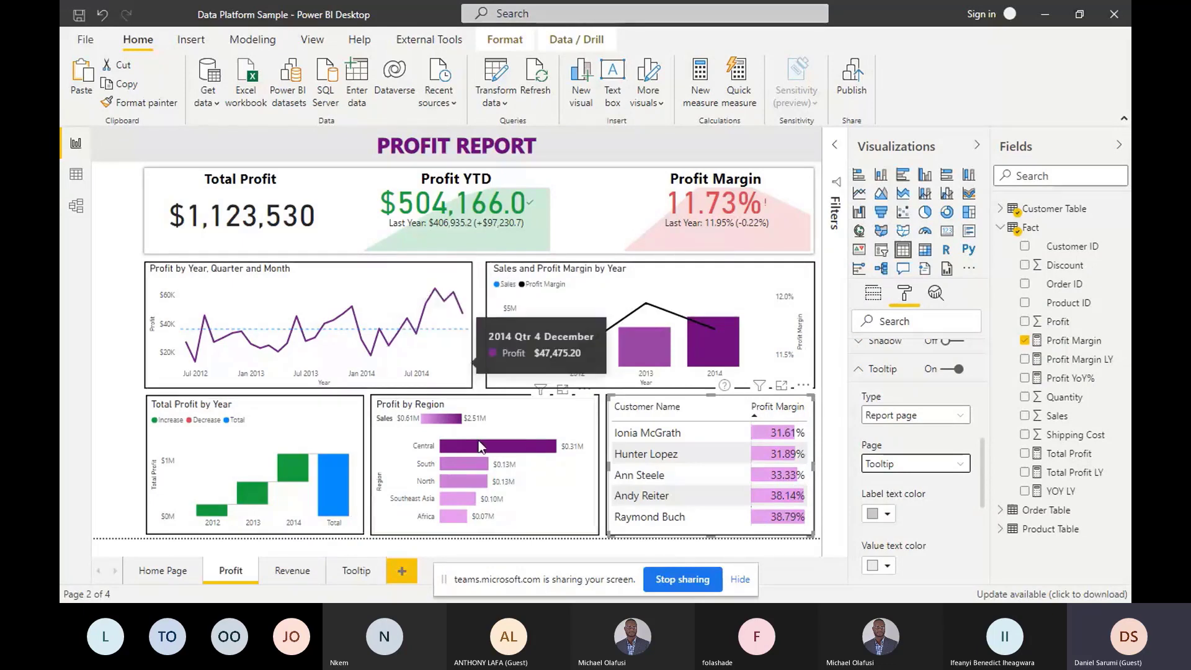
pyautogui.moveTo(544, 458)
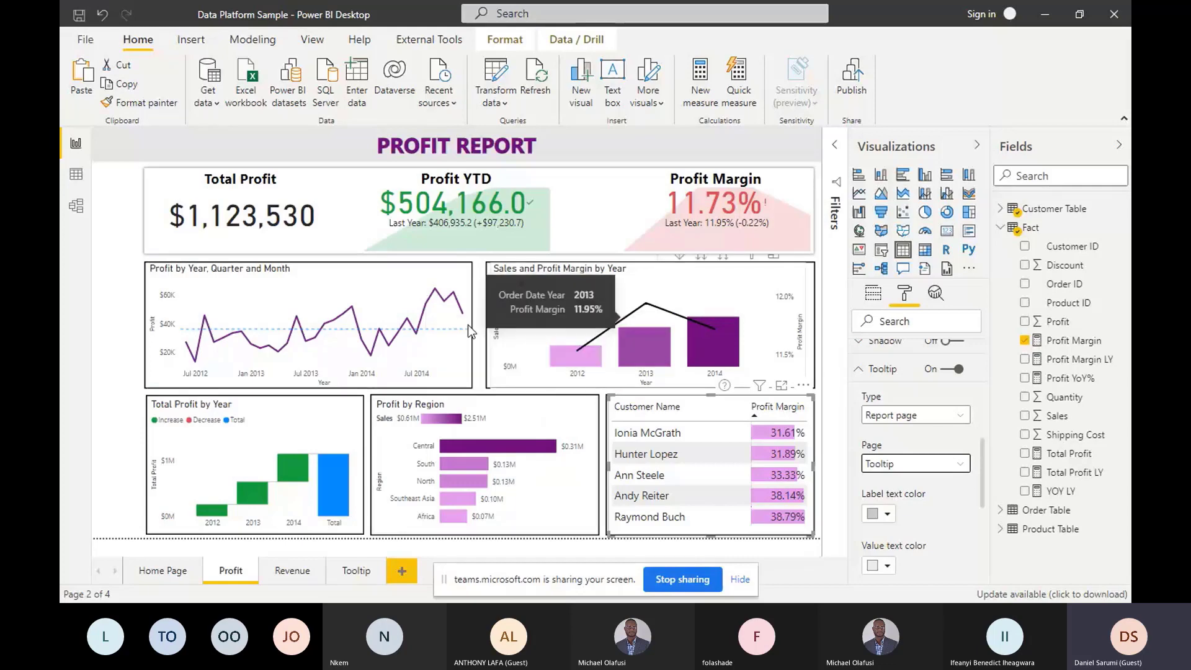
pyautogui.moveTo(641, 442)
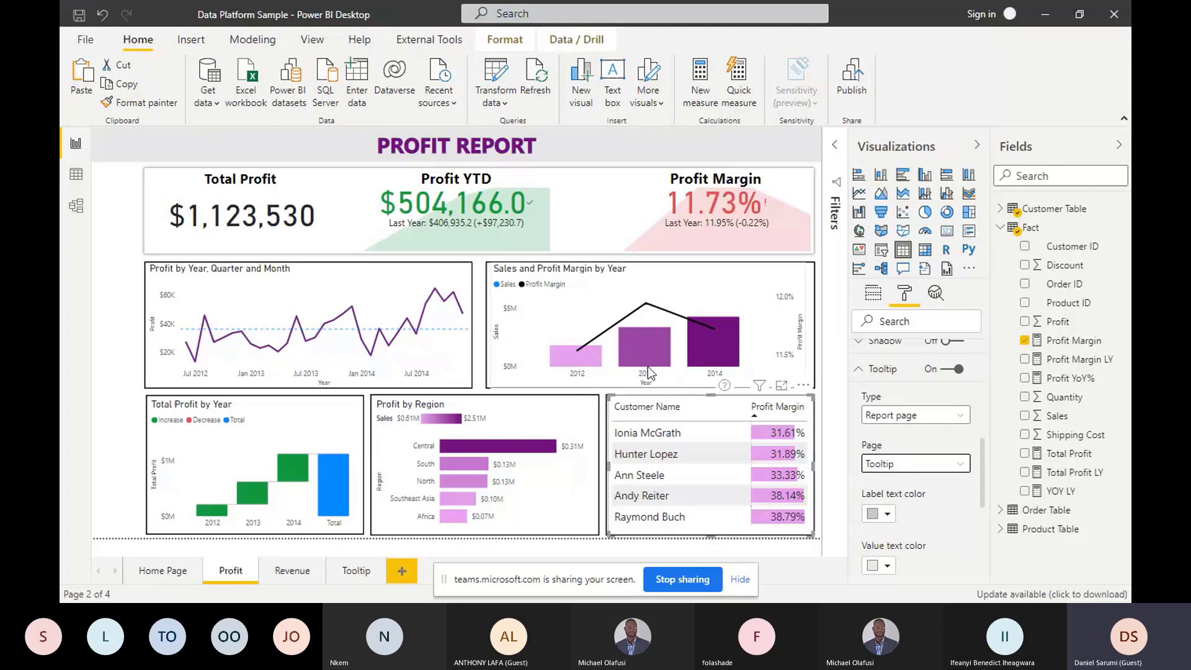
pyautogui.moveTo(648, 366)
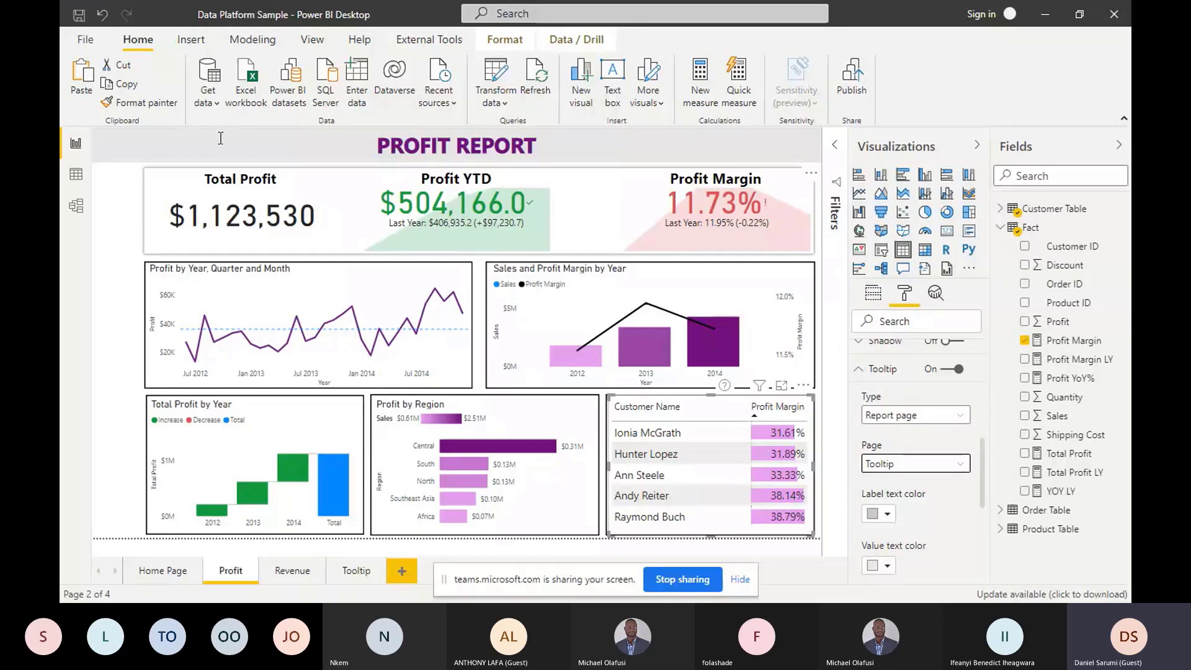
# Insert a rectangle and reshape it into a narrow vertical strip in the blank margin beside the Profit page's visuals
pyautogui.click(192, 41)
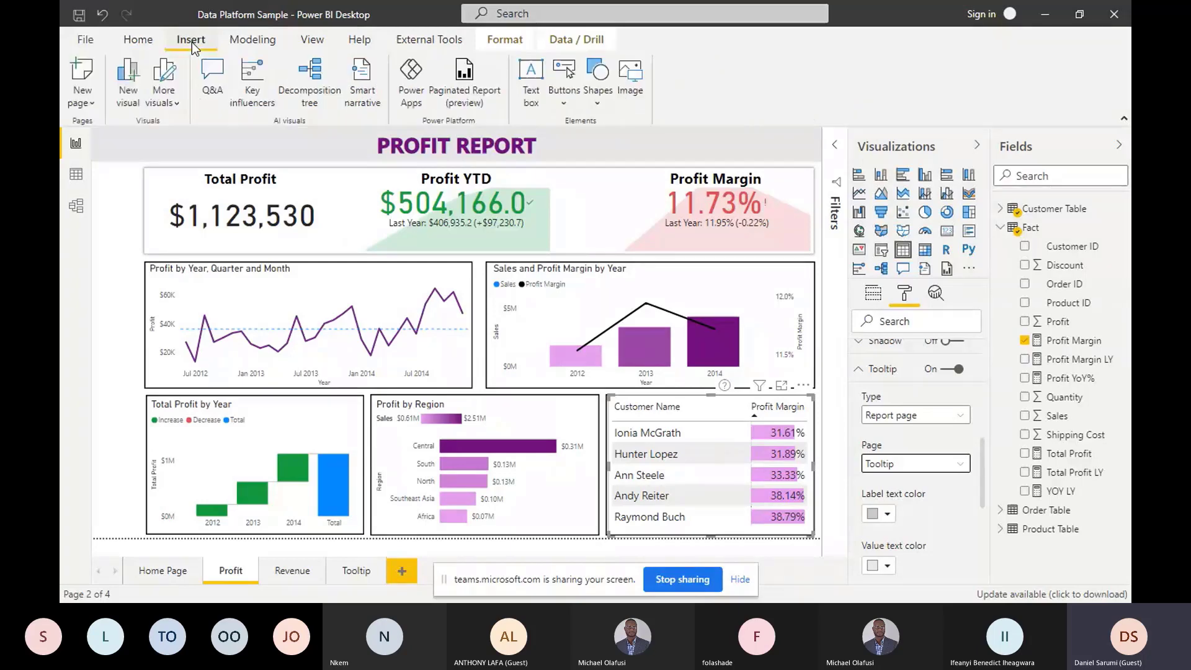
pyautogui.click(600, 96)
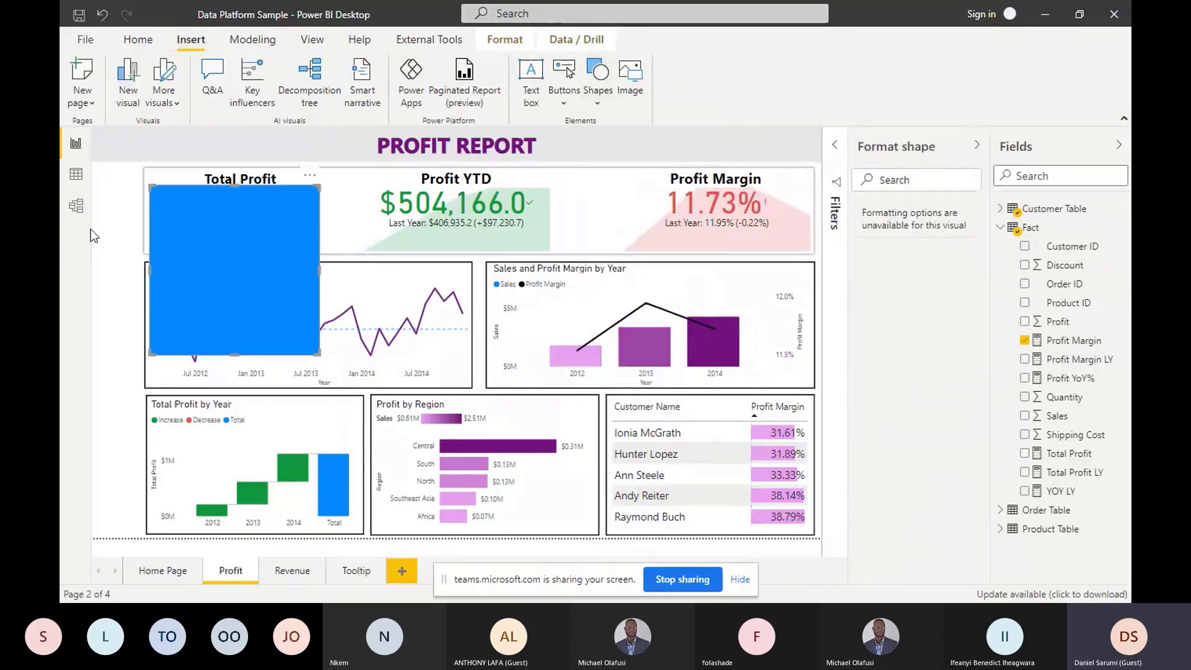
pyautogui.moveTo(317, 353); pyautogui.dragTo(190, 543)
pyautogui.moveTo(176, 507); pyautogui.dragTo(119, 503)
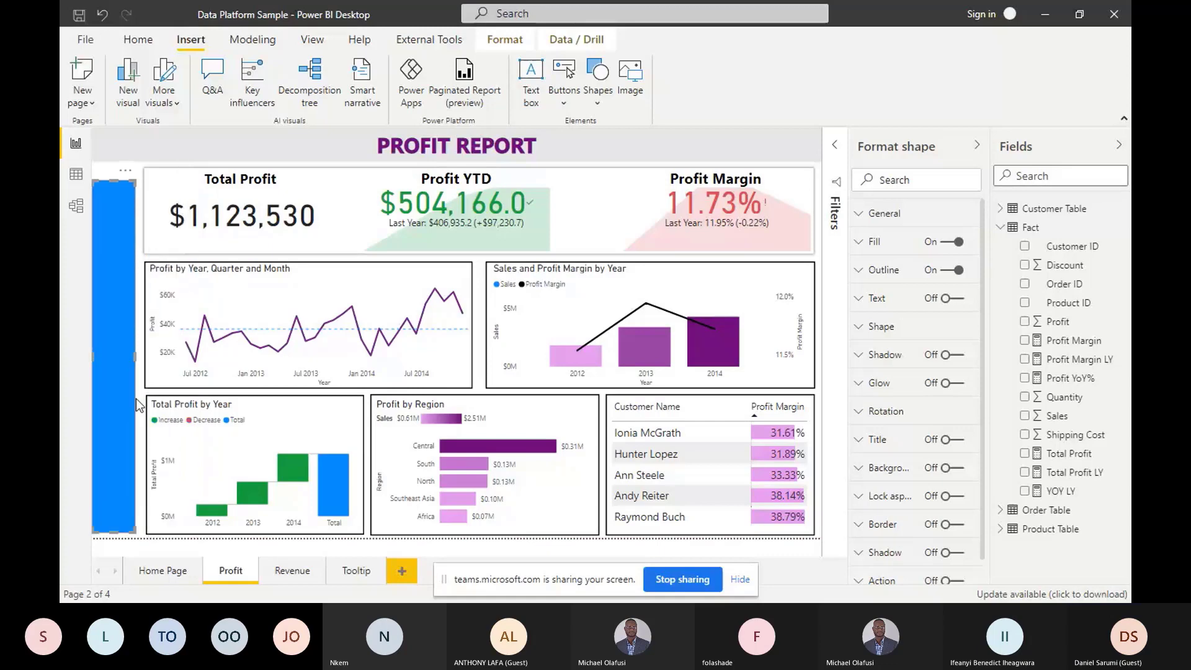
pyautogui.moveTo(134, 358); pyautogui.dragTo(129, 359)
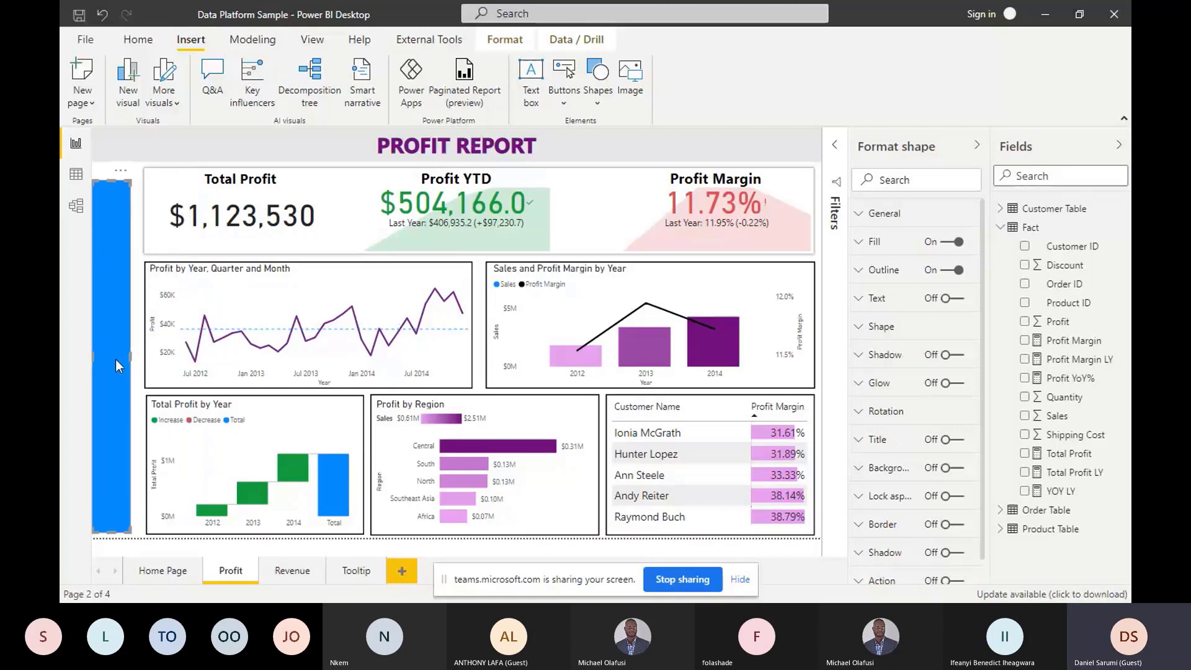
# Nudge the rectangle slightly right and down, then extend its upper end to the top of the Profit page
pyautogui.press('Right')
pyautogui.press('Right')
pyautogui.press('Down')
pyautogui.press('Down')
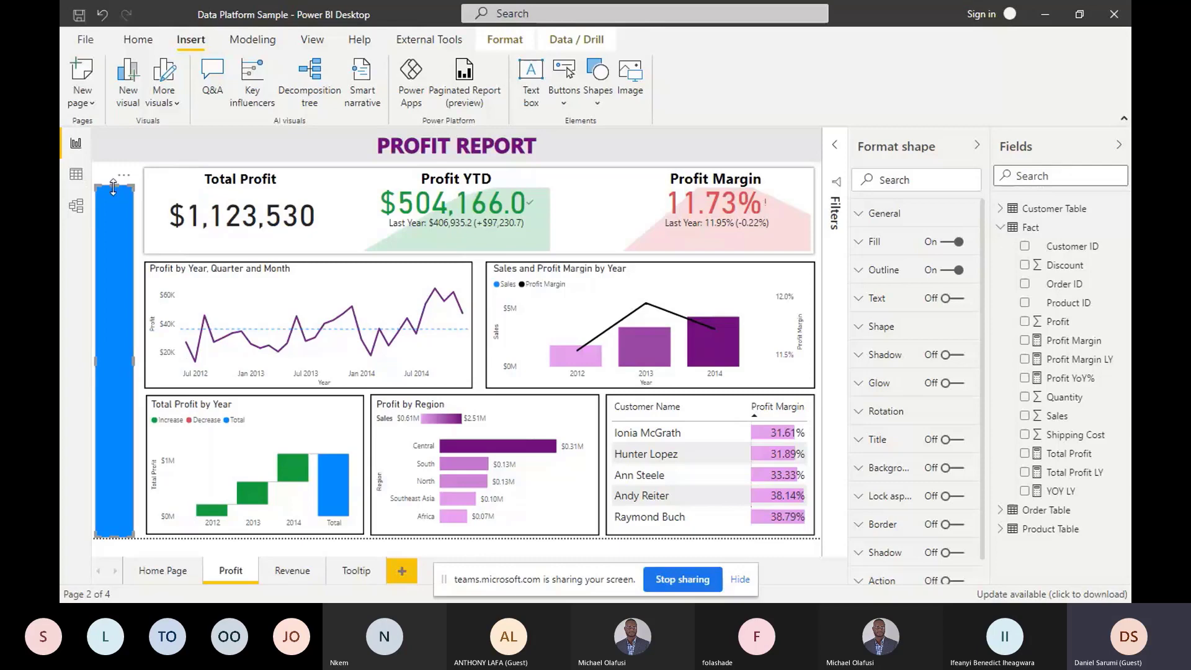
pyautogui.moveTo(111, 181); pyautogui.dragTo(105, 118)
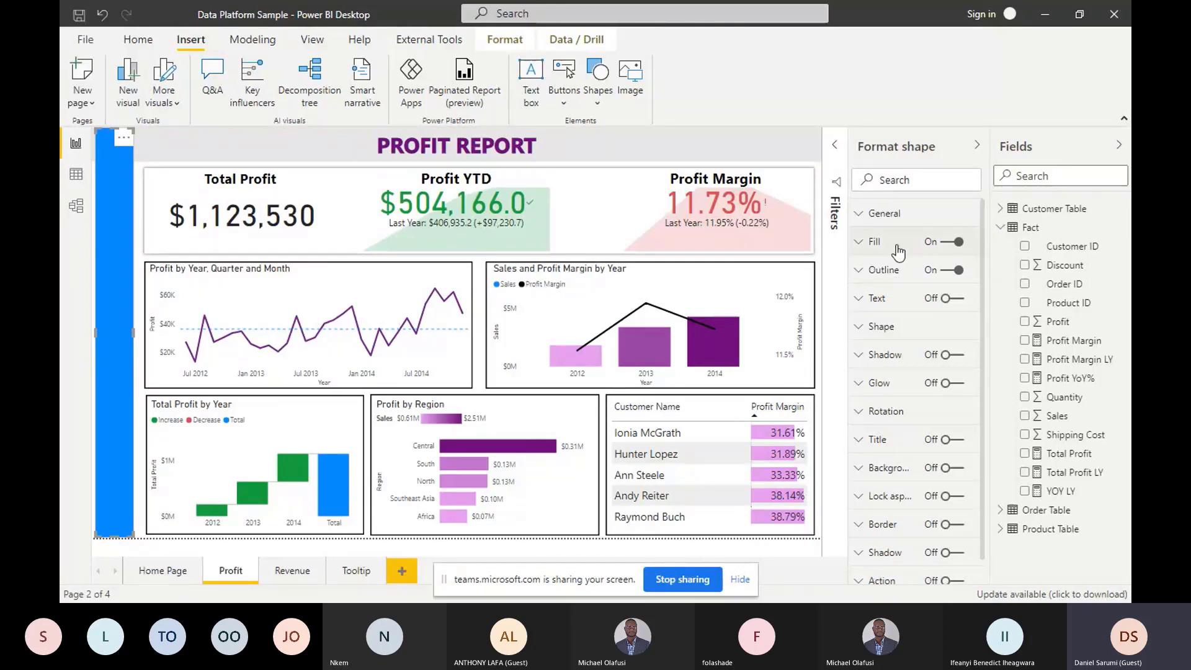
# Turn off the rectangle's fill and set its outline color to purple
pyautogui.click(897, 252)
pyautogui.click(955, 244)
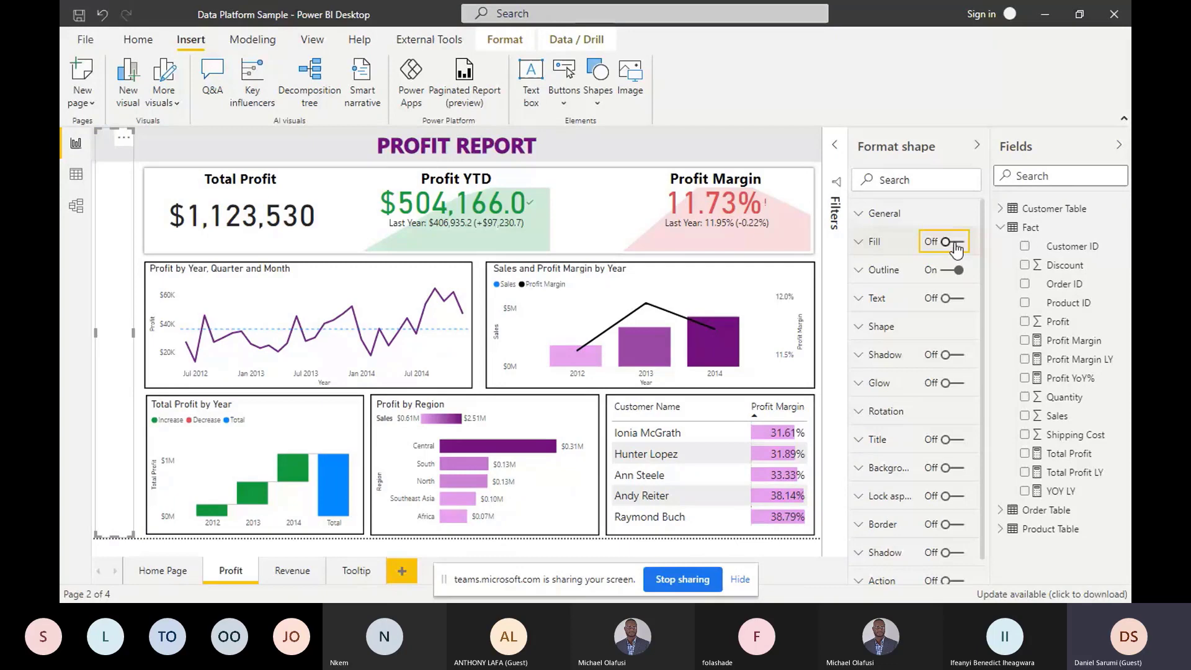
pyautogui.click(899, 270)
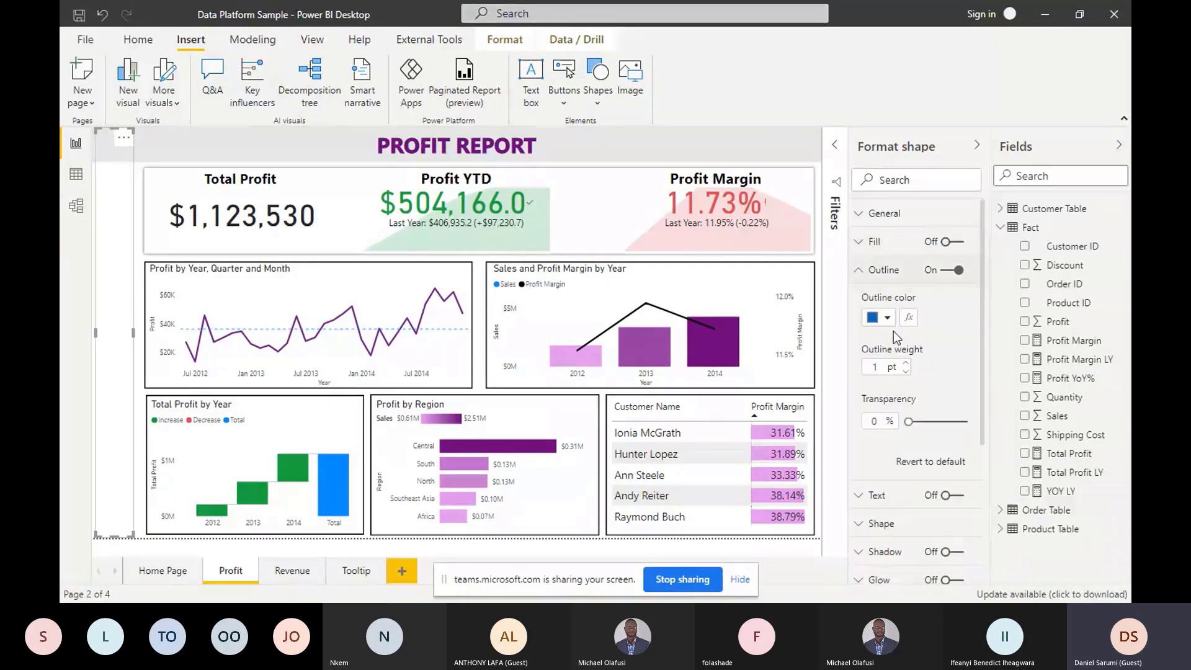
pyautogui.click(884, 318)
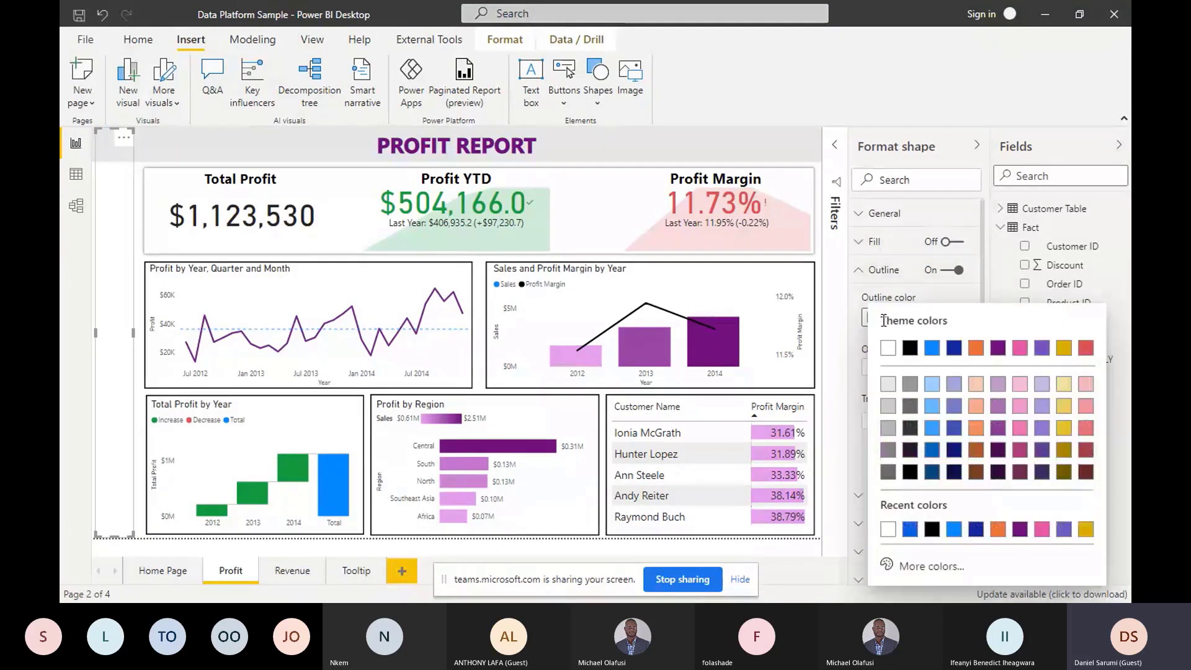
pyautogui.click(1019, 529)
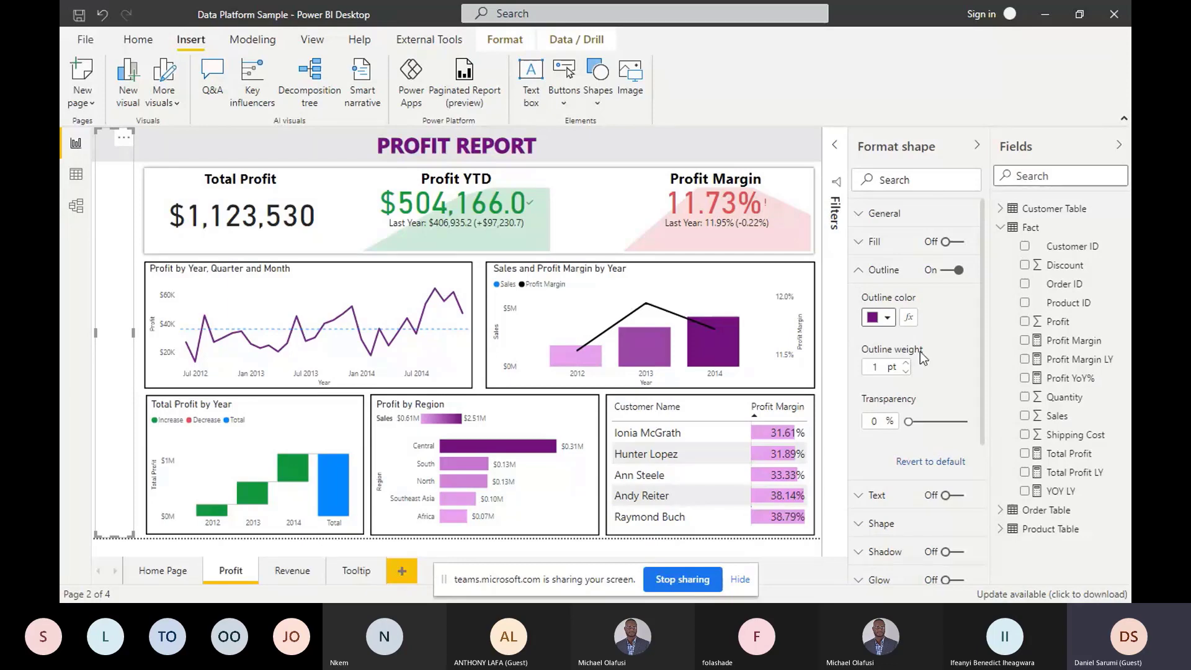
# Increase the rectangle's outline weight to 5 pt
pyautogui.moveTo(920, 350)
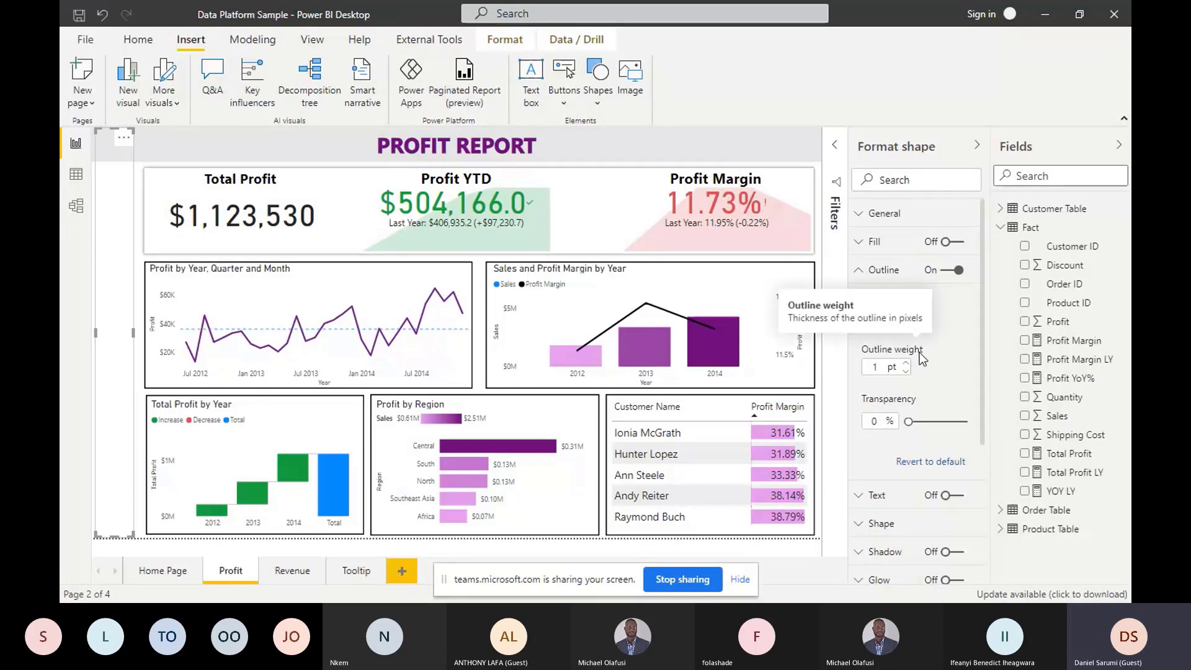
pyautogui.click(905, 363)
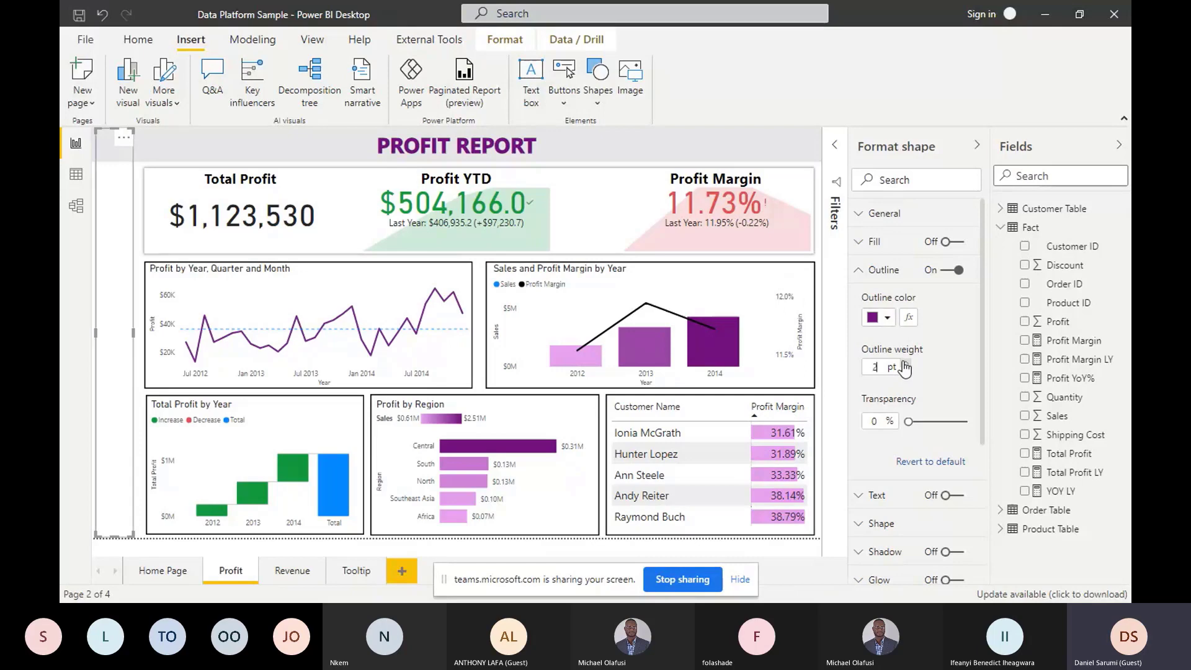
pyautogui.click(904, 364)
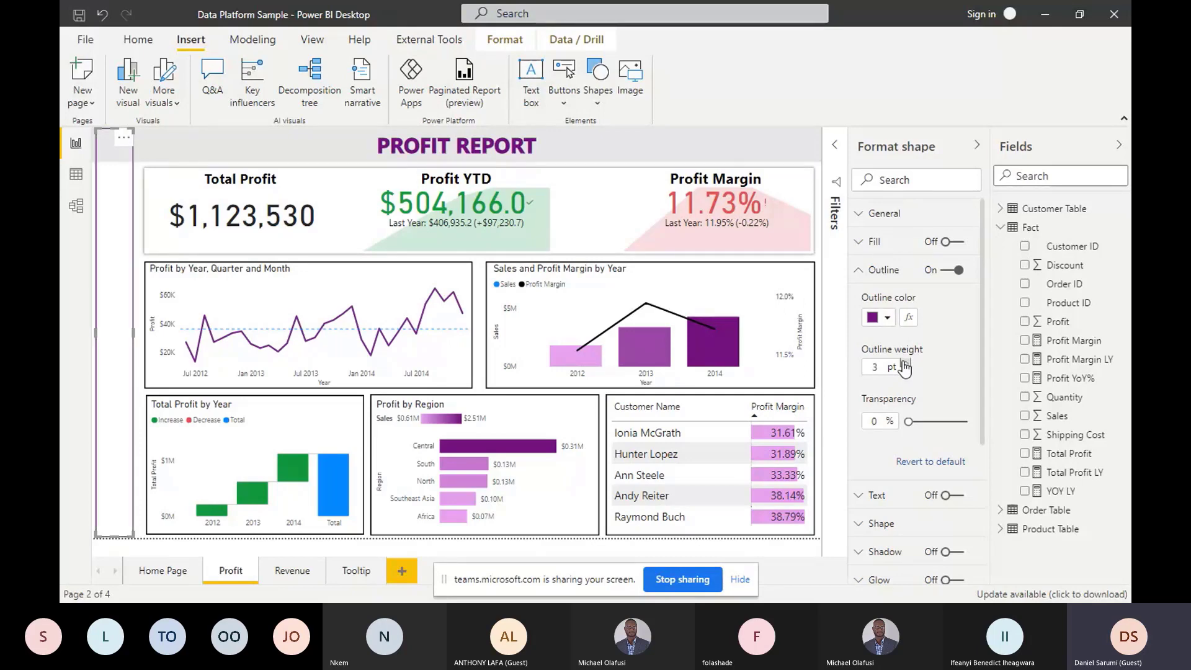
pyautogui.click(904, 364)
pyautogui.click(905, 365)
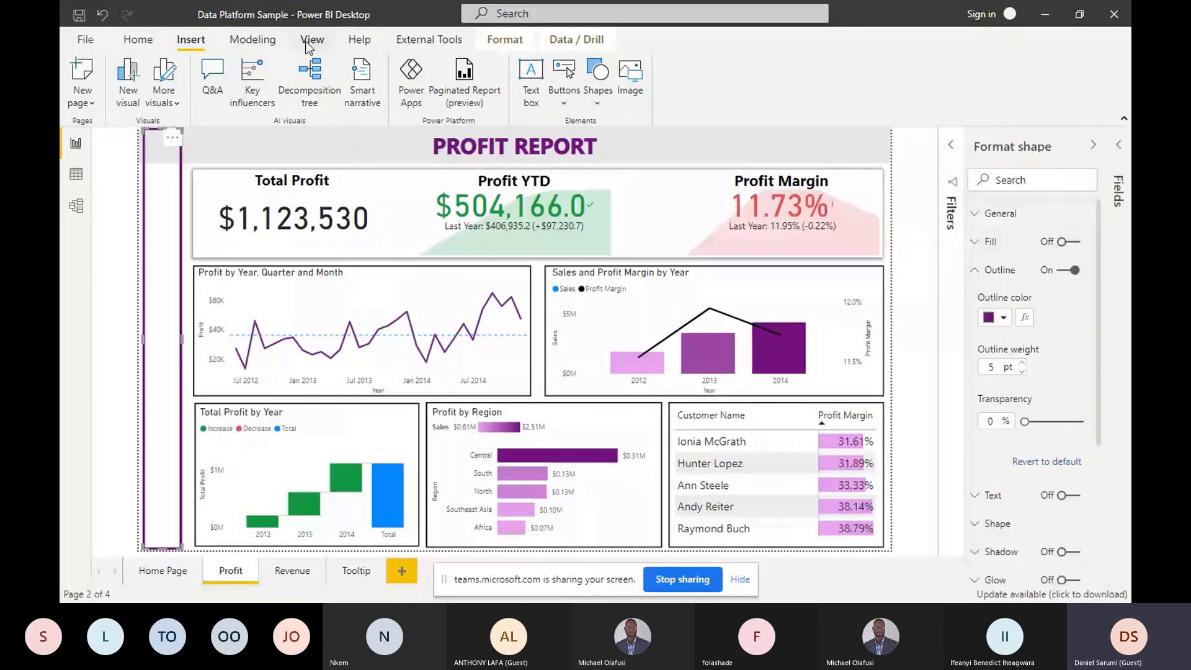
# Show the Selection pane and select the purple-outlined strip's Shape entry in the layer order
pyautogui.click(305, 41)
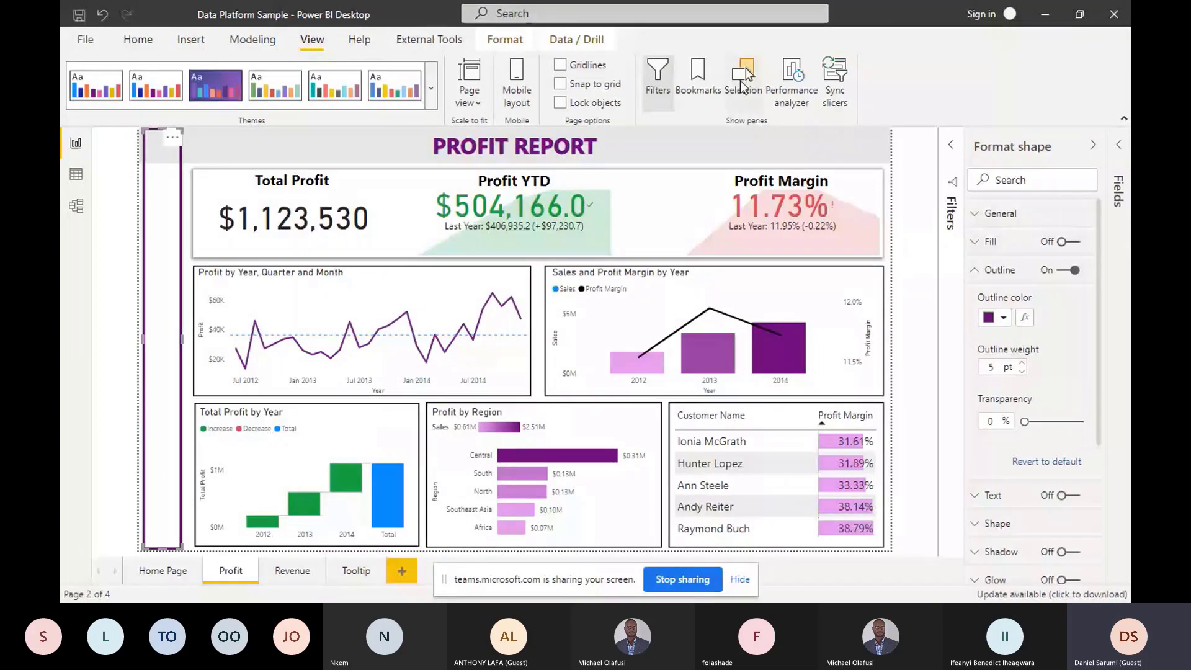
pyautogui.click(739, 81)
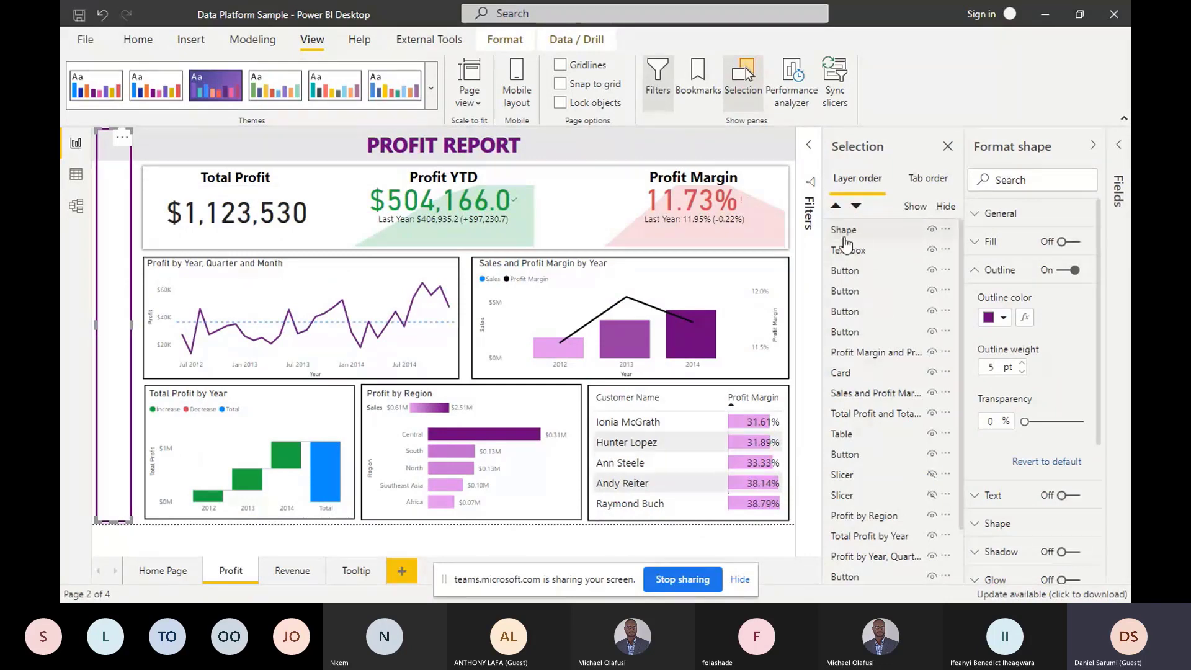
pyautogui.click(845, 233)
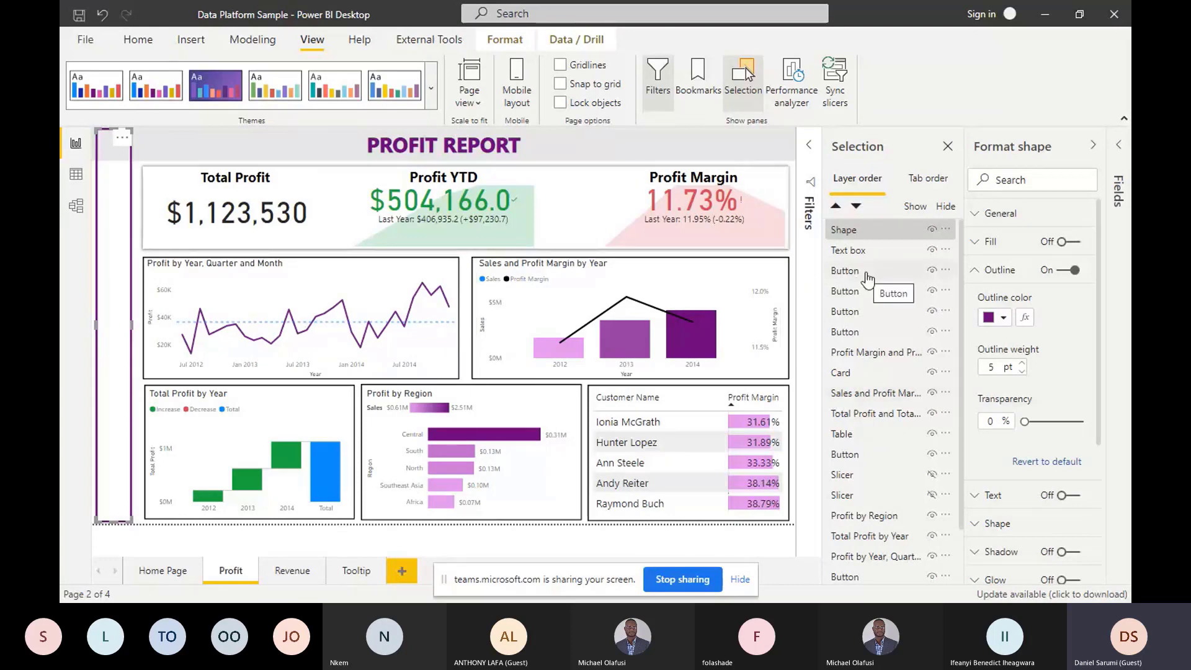
pyautogui.click(891, 234)
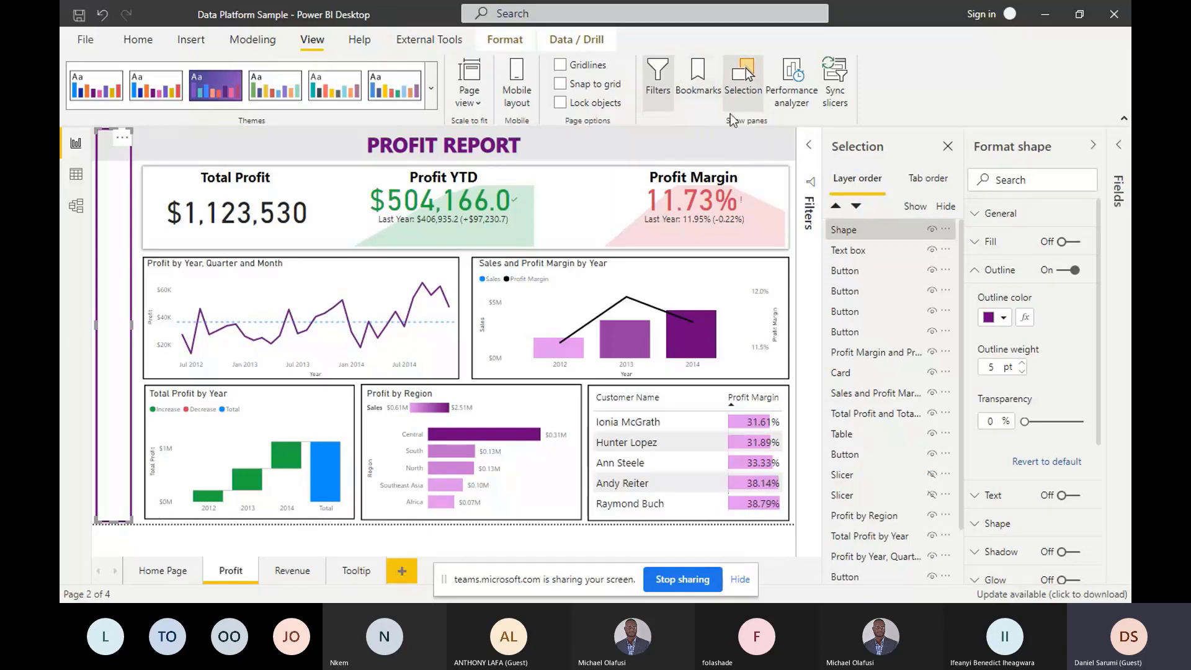
# Insert the "filter (2)" image from Downloads, shrink it and place it at the upper end of the purple-outlined strip
pyautogui.click(191, 41)
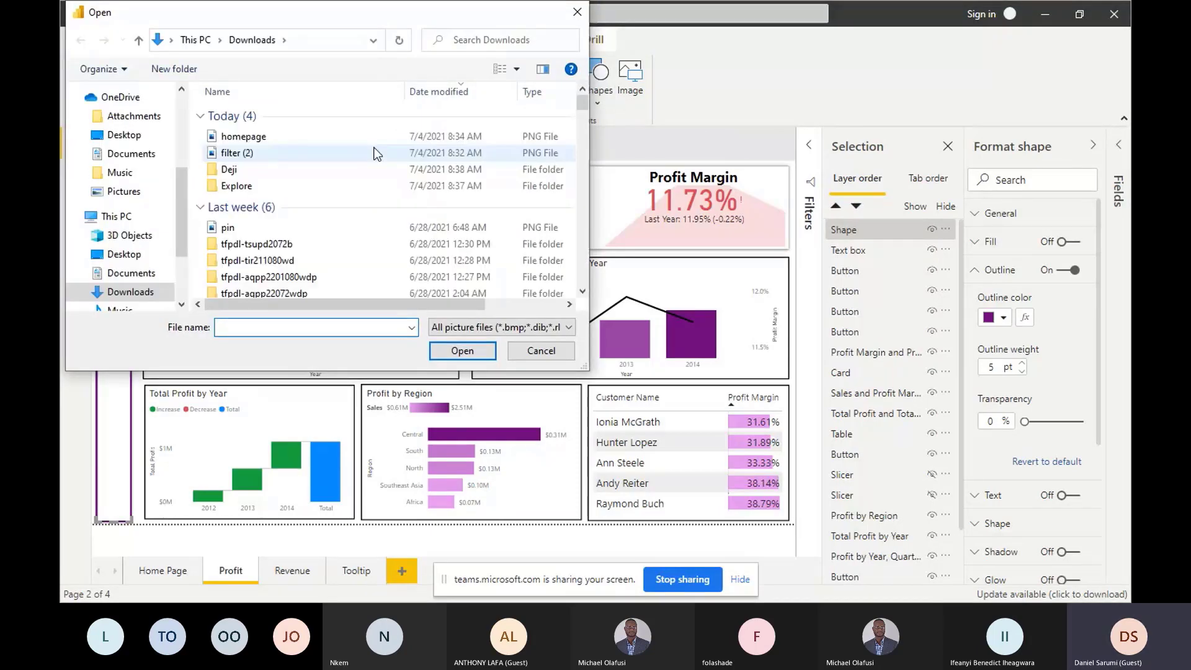
pyautogui.click(239, 156)
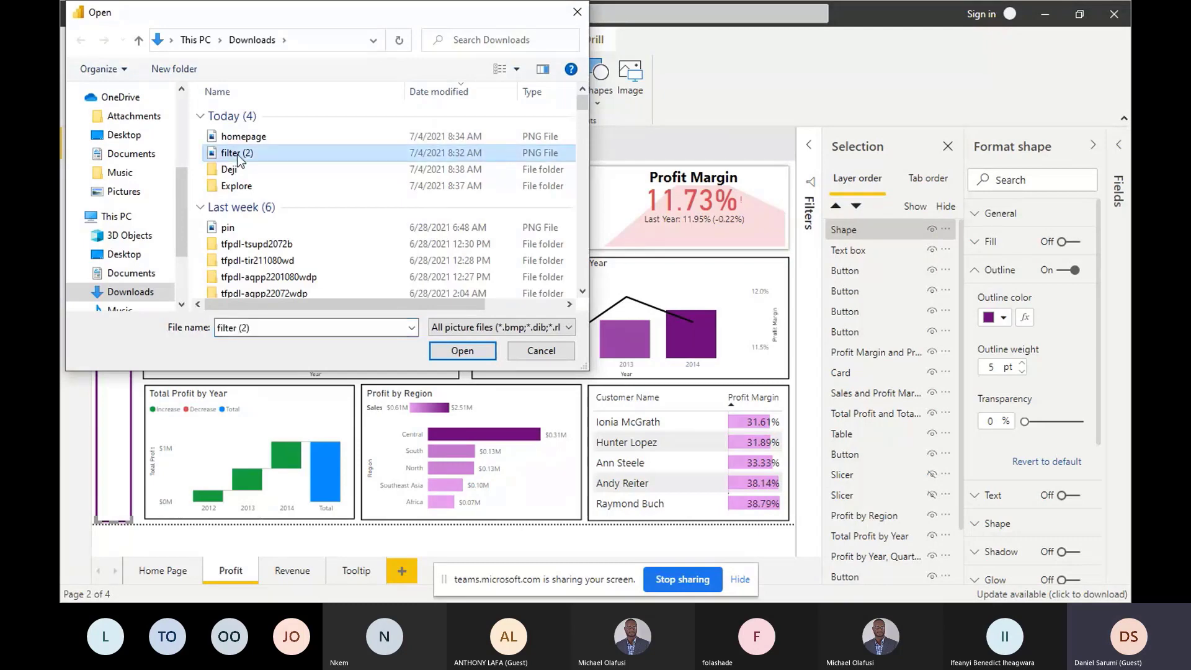
pyautogui.click(462, 351)
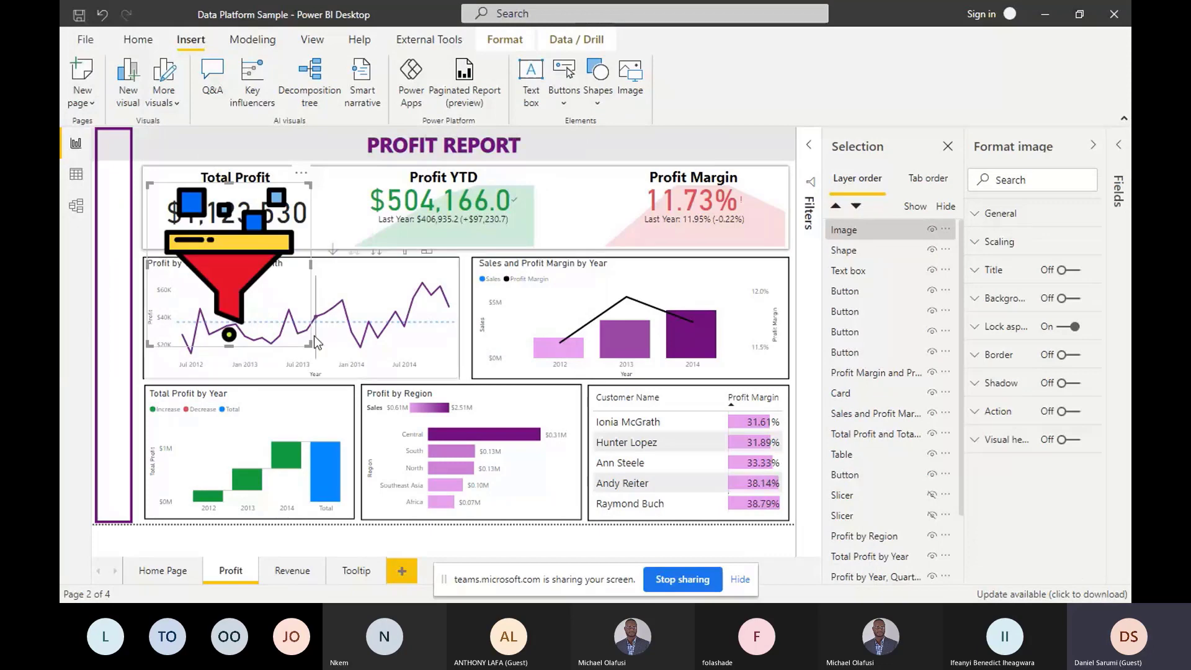
pyautogui.moveTo(312, 343); pyautogui.dragTo(272, 308)
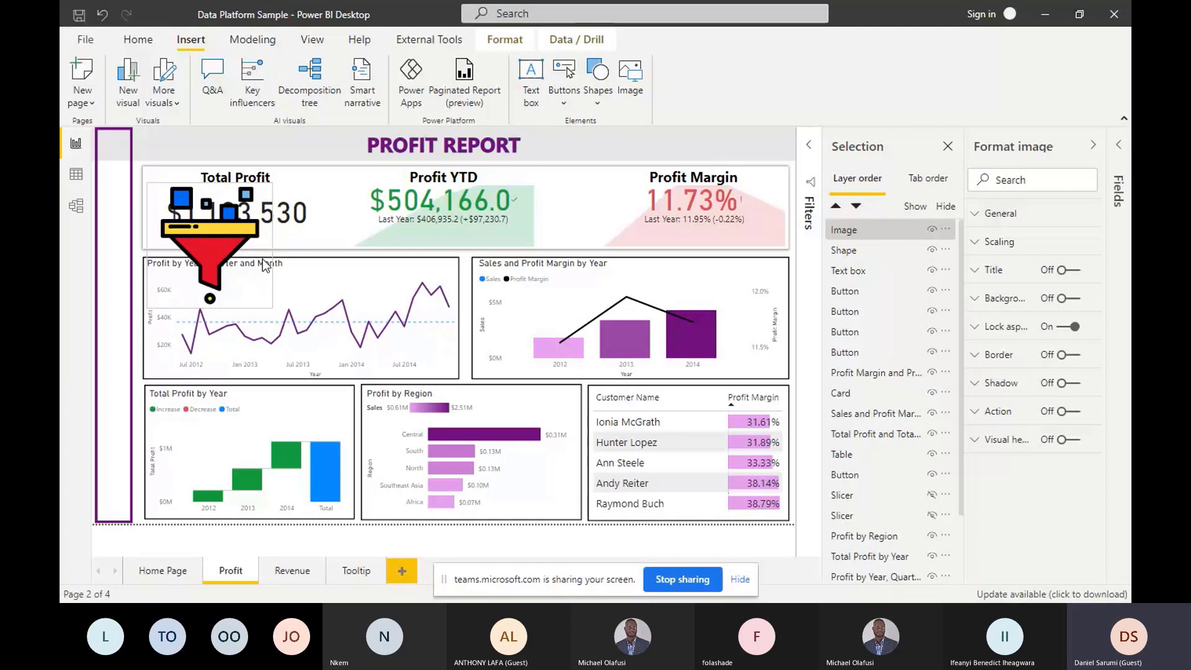
pyautogui.moveTo(265, 266); pyautogui.dragTo(121, 160)
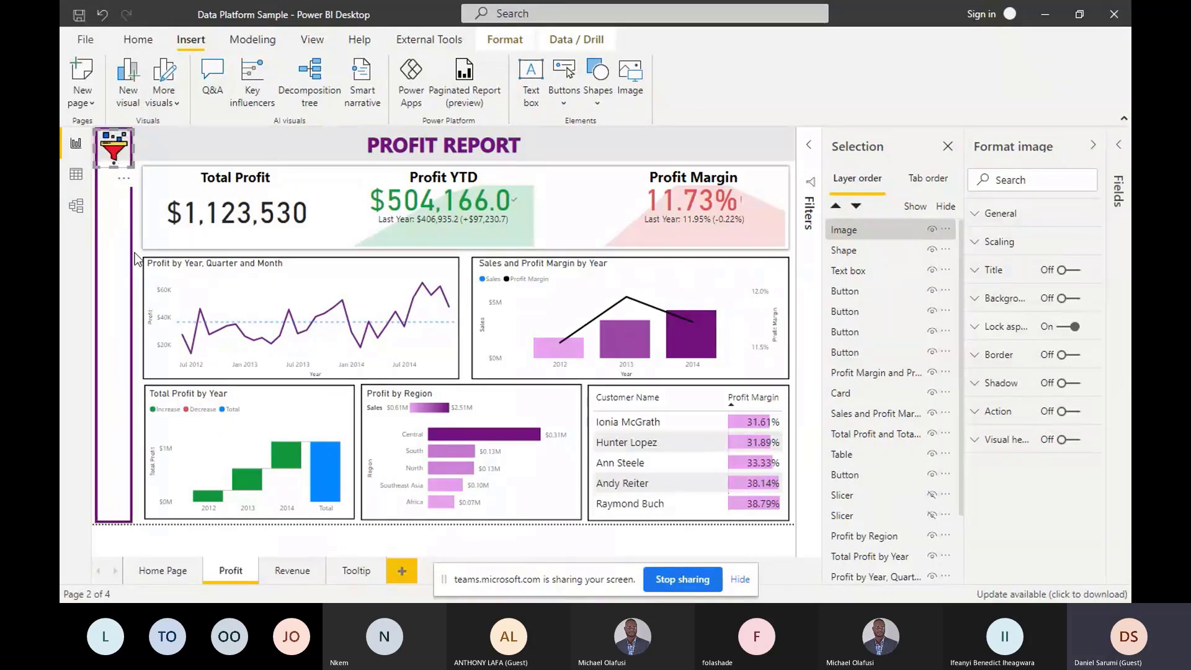
# Rename the filter image's layer as "Show Slicer"
pyautogui.click(759, 134)
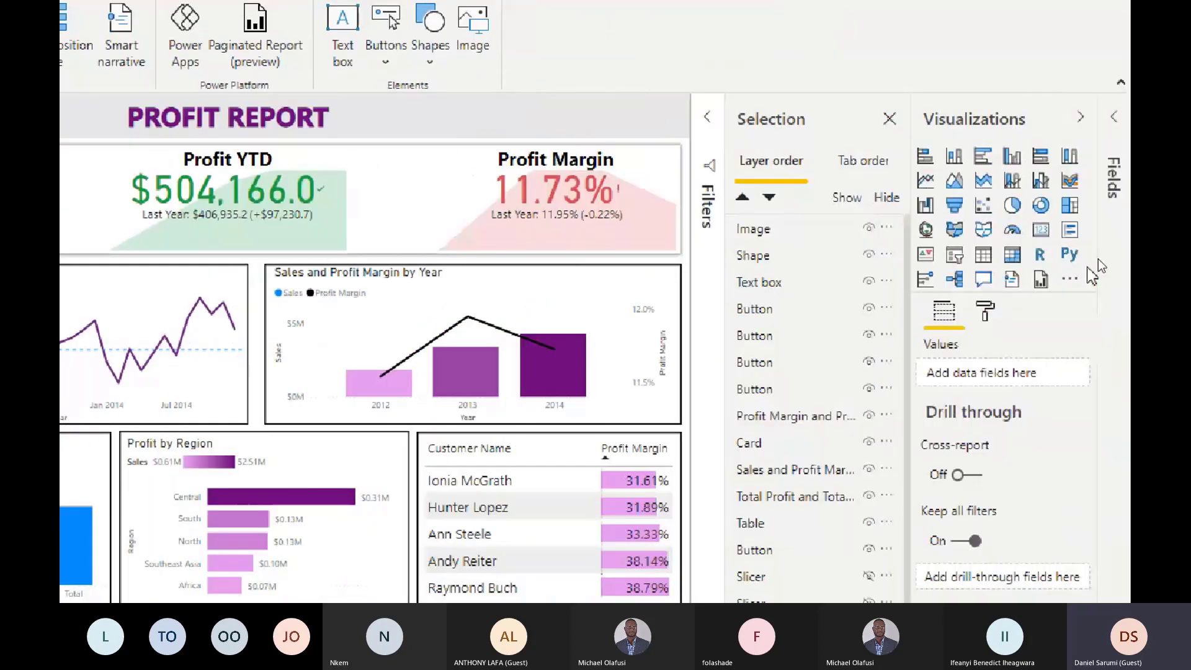
pyautogui.click(1124, 231)
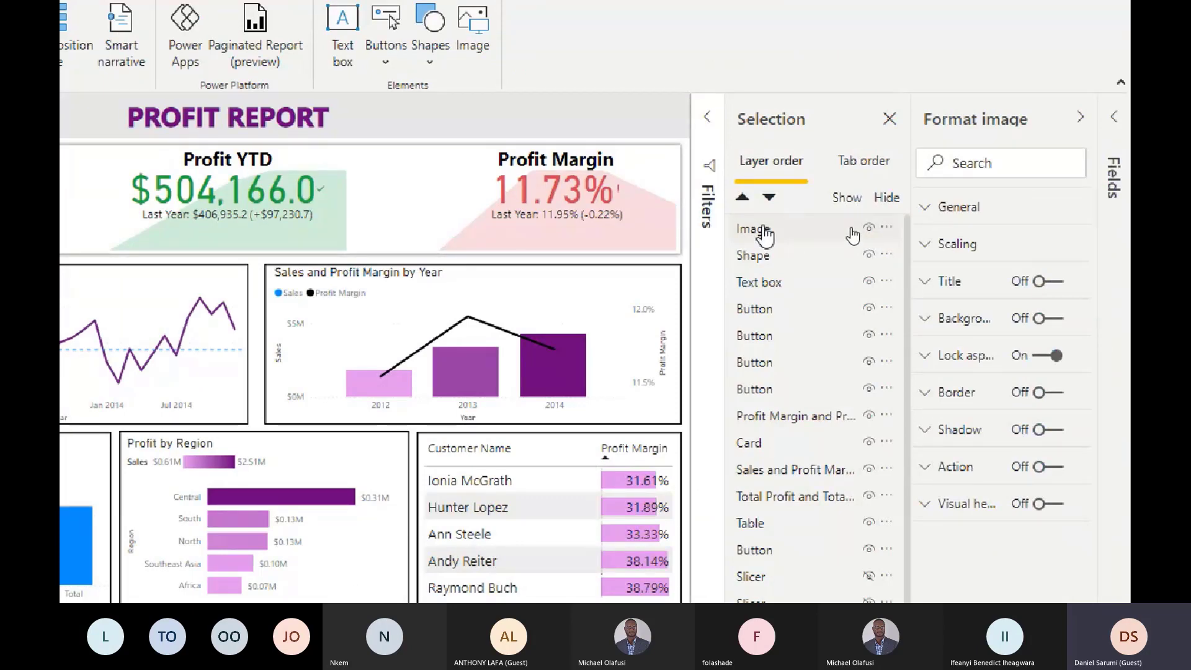
pyautogui.doubleClick(756, 231)
pyautogui.write('S')
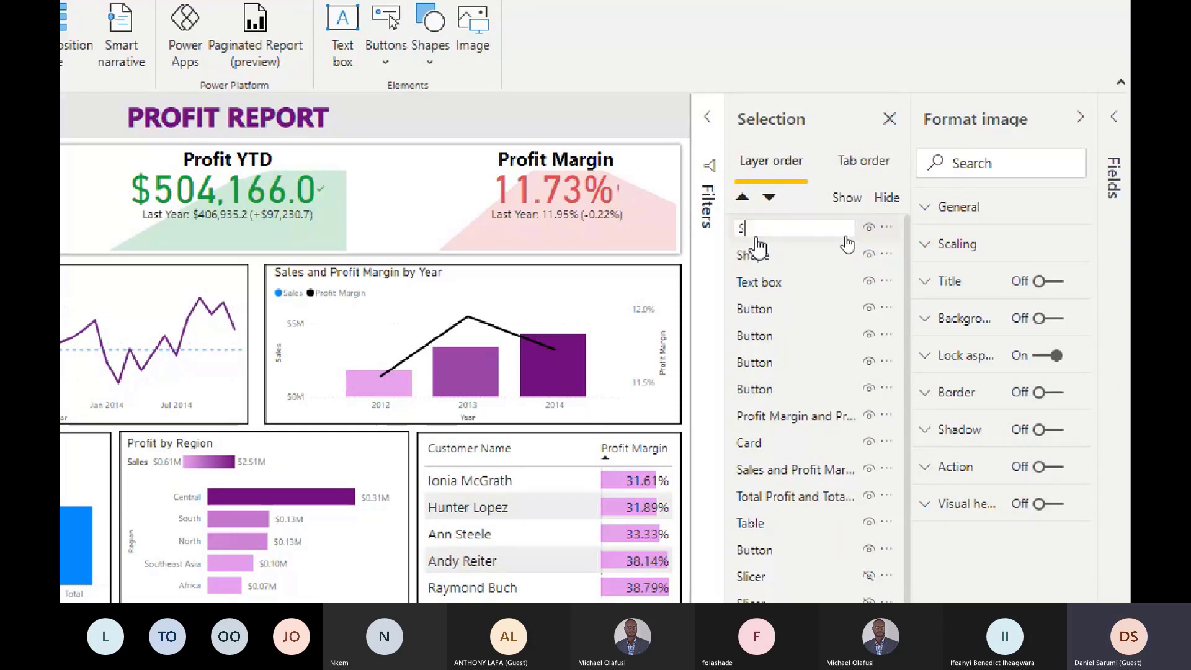
pyautogui.write('how Slicer')
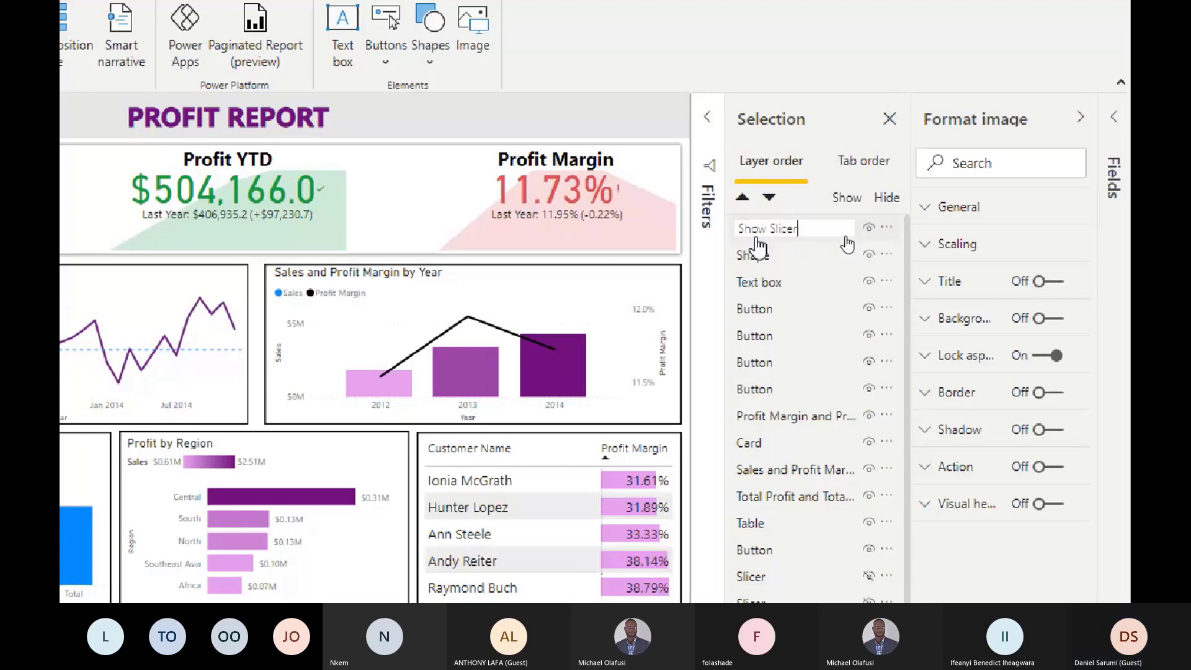
pyautogui.press('Return')
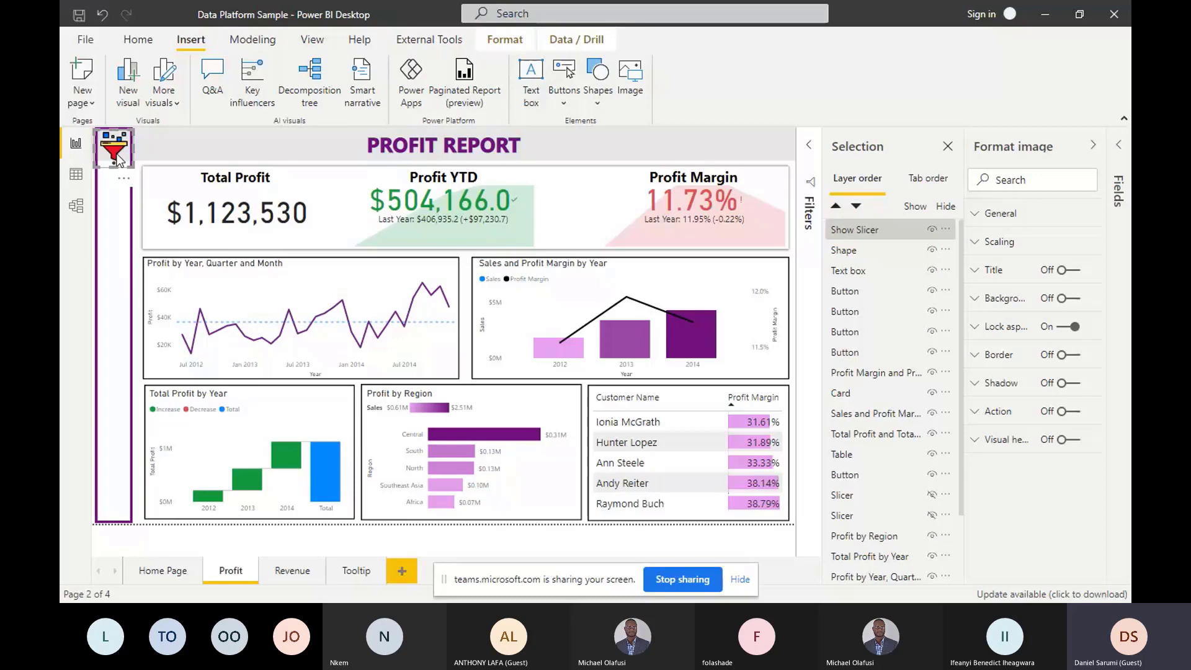
# Adjust the filter icon's position at the strip's upper end and paste a duplicate of it
pyautogui.moveTo(119, 159); pyautogui.dragTo(120, 157)
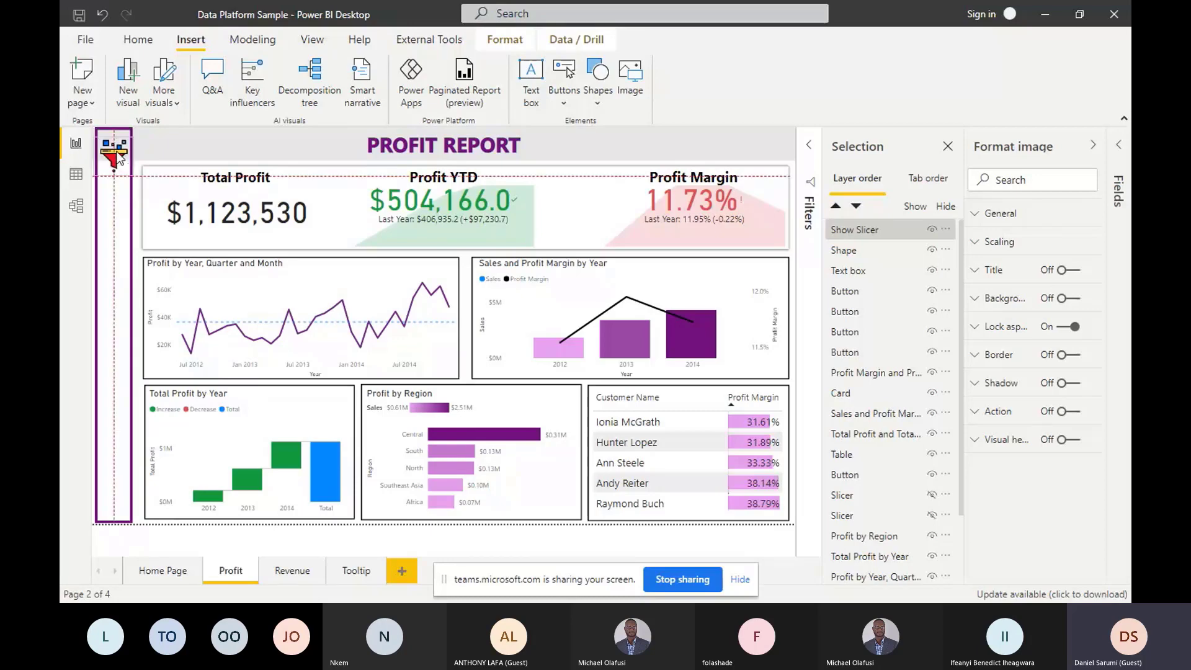
pyautogui.moveTo(120, 158); pyautogui.dragTo(114, 152)
pyautogui.hotkey('ctrl', 'v')
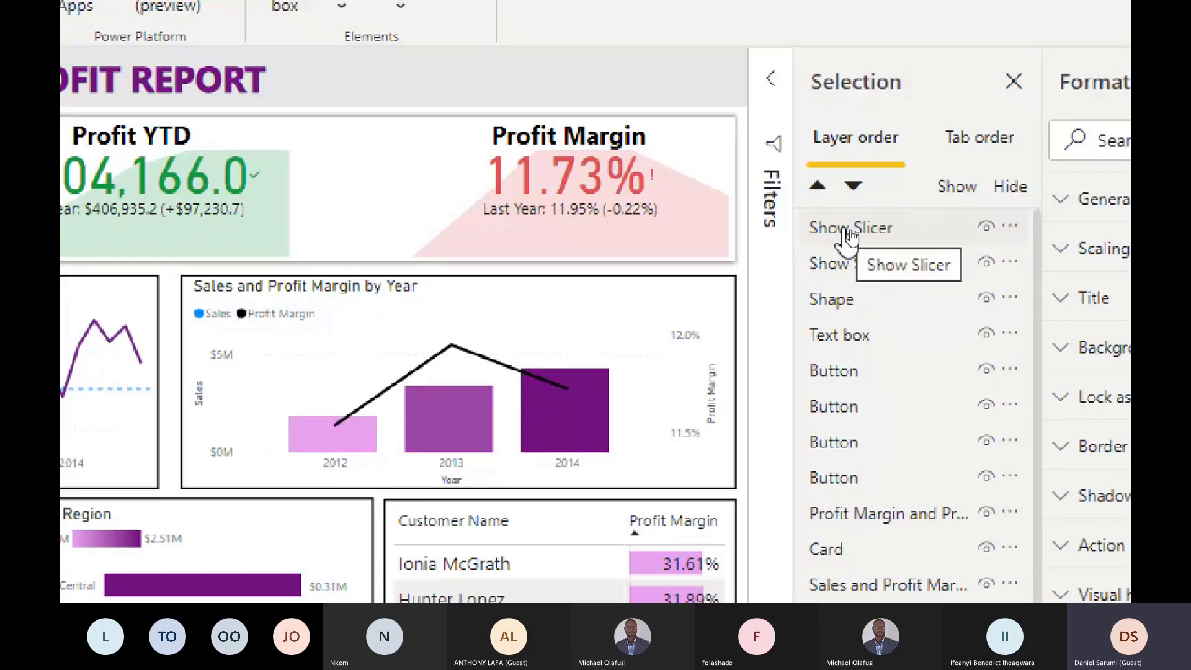
# Rename the duplicated filter image's layer as "Hide Slicer" and select it
pyautogui.click(847, 234)
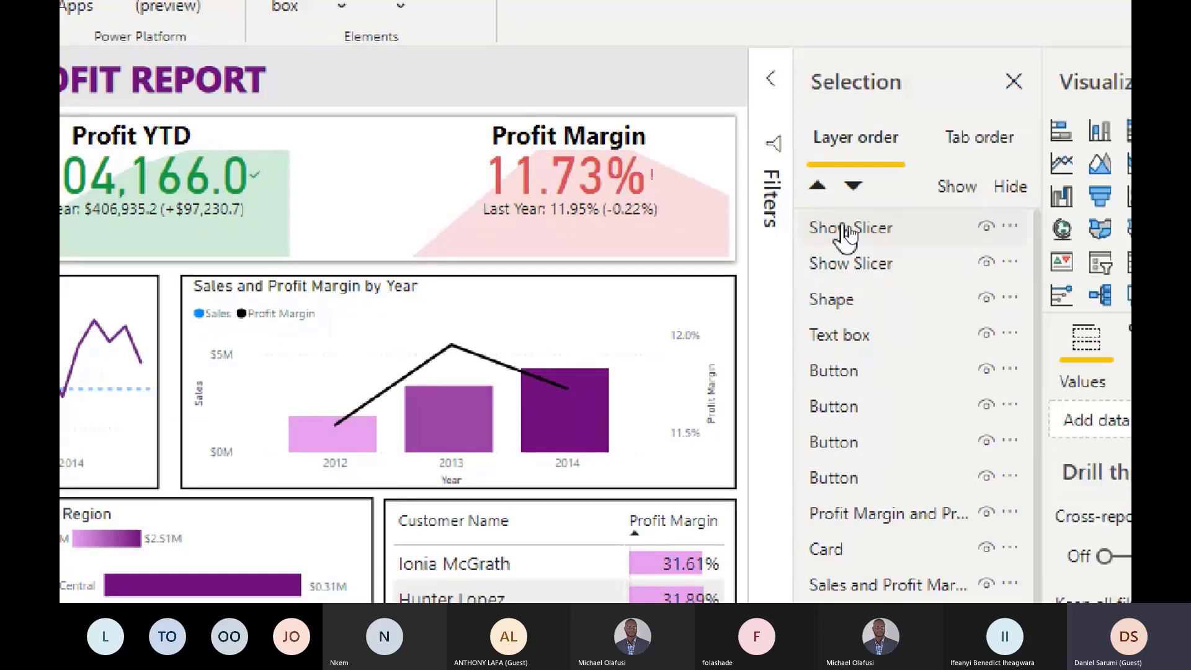
pyautogui.doubleClick(847, 234)
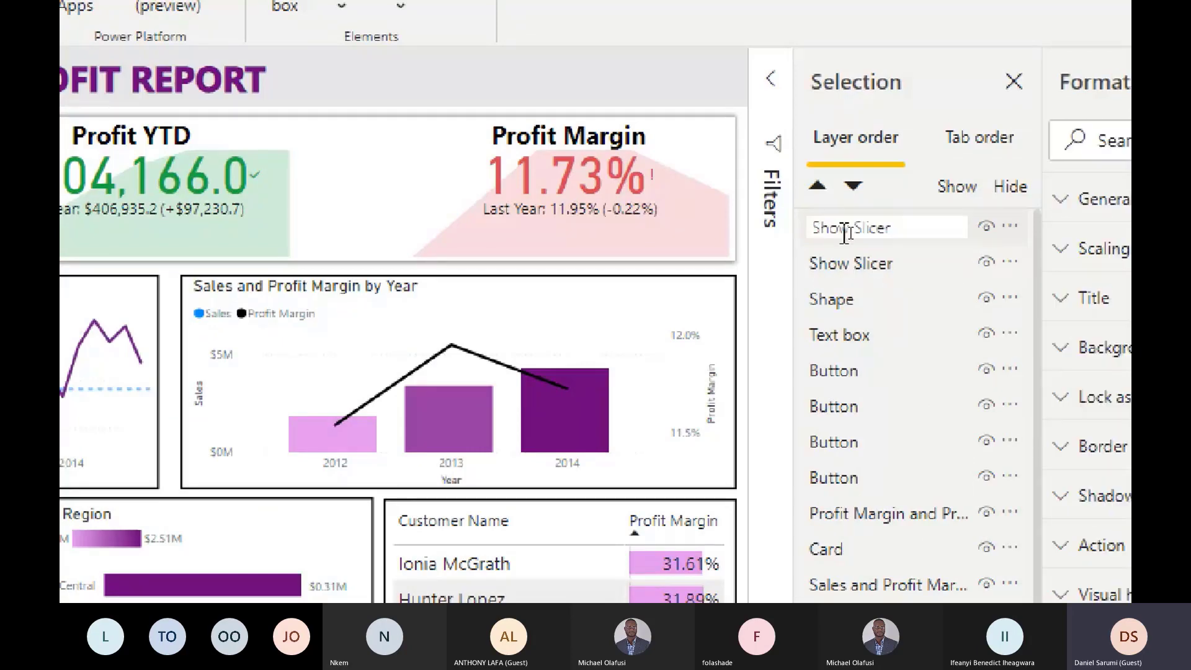
pyautogui.tripleClick(852, 233)
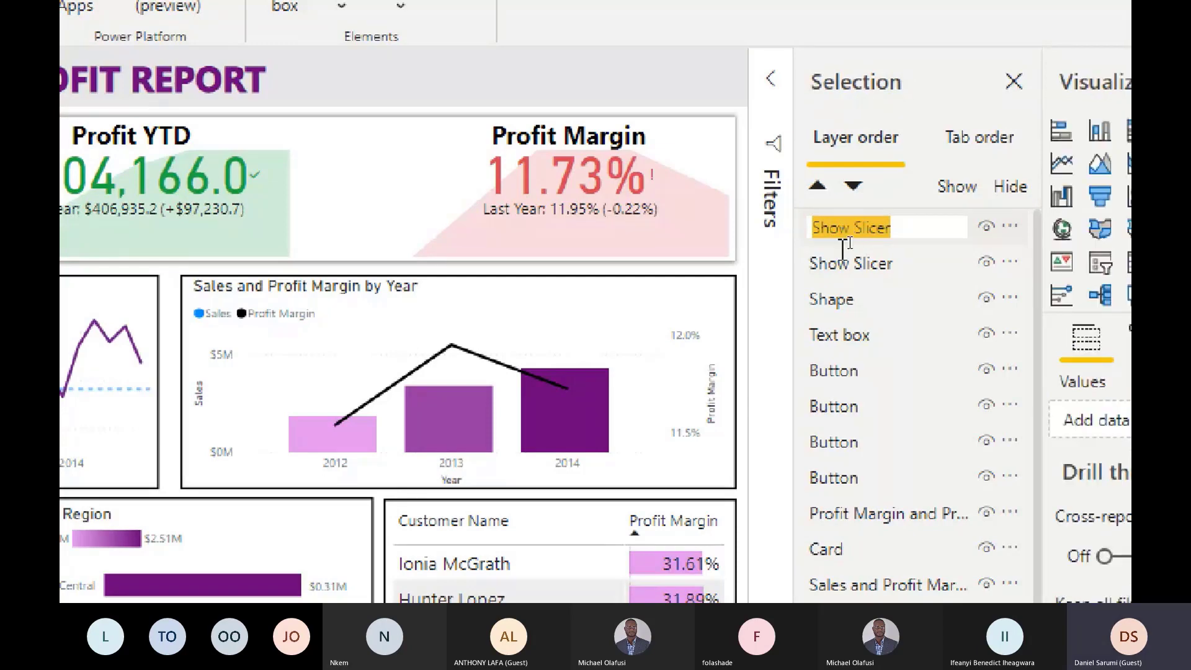
pyautogui.click(844, 241)
pyautogui.press('Home')
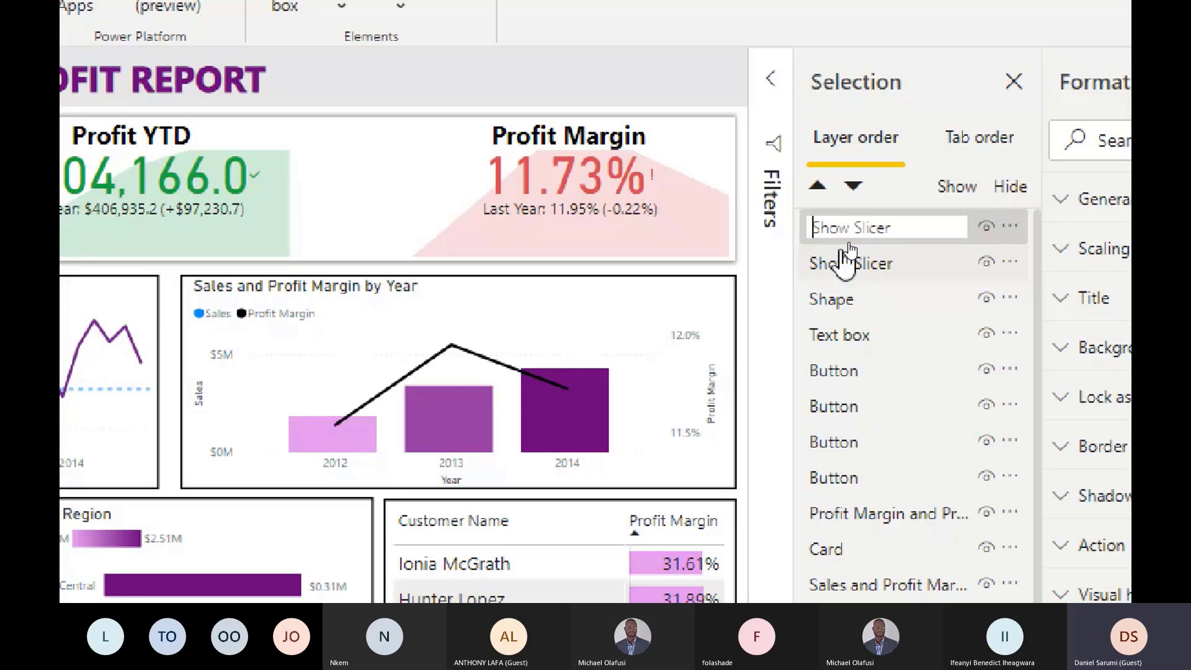
pyautogui.hotkey('shift', 'Right')
pyautogui.hotkey('shift', 'Right')
pyautogui.hotkey('shift', 'Right')
pyautogui.hotkey('shift', 'Right')
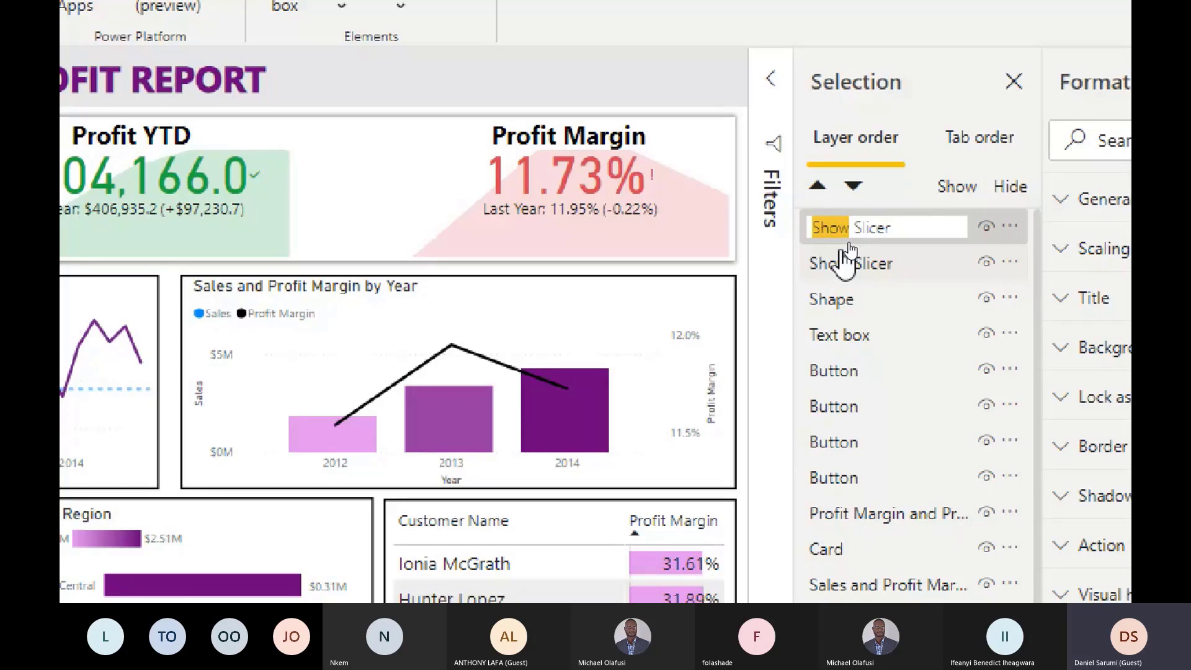
pyautogui.write('Hide')
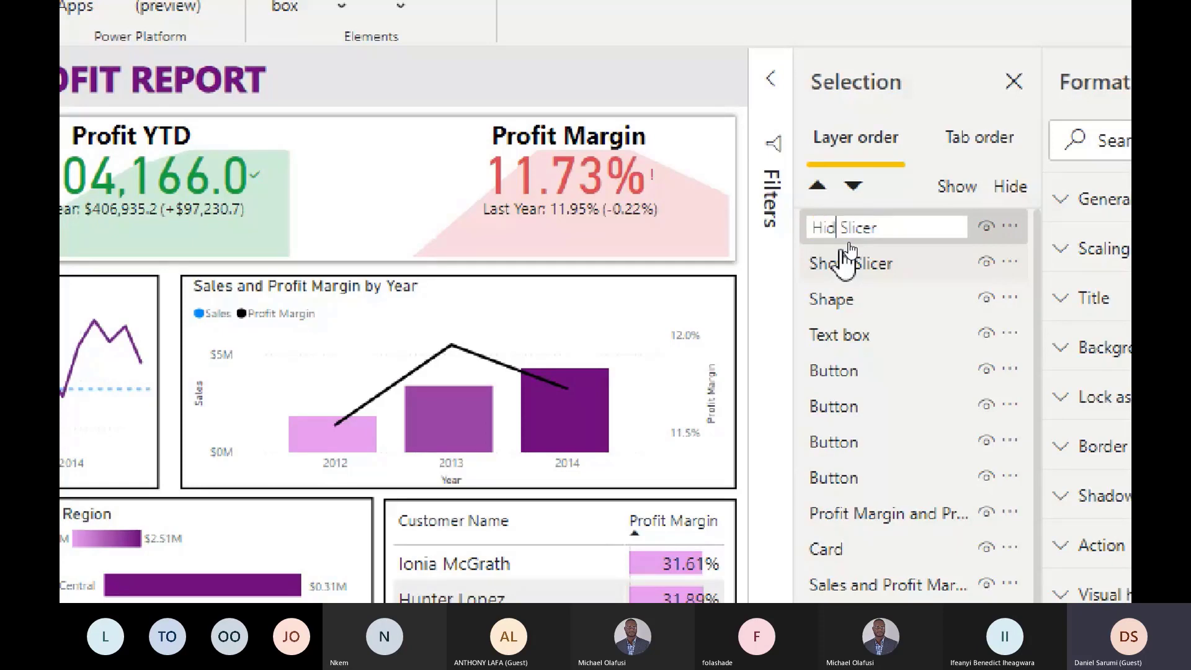
pyautogui.press('Return')
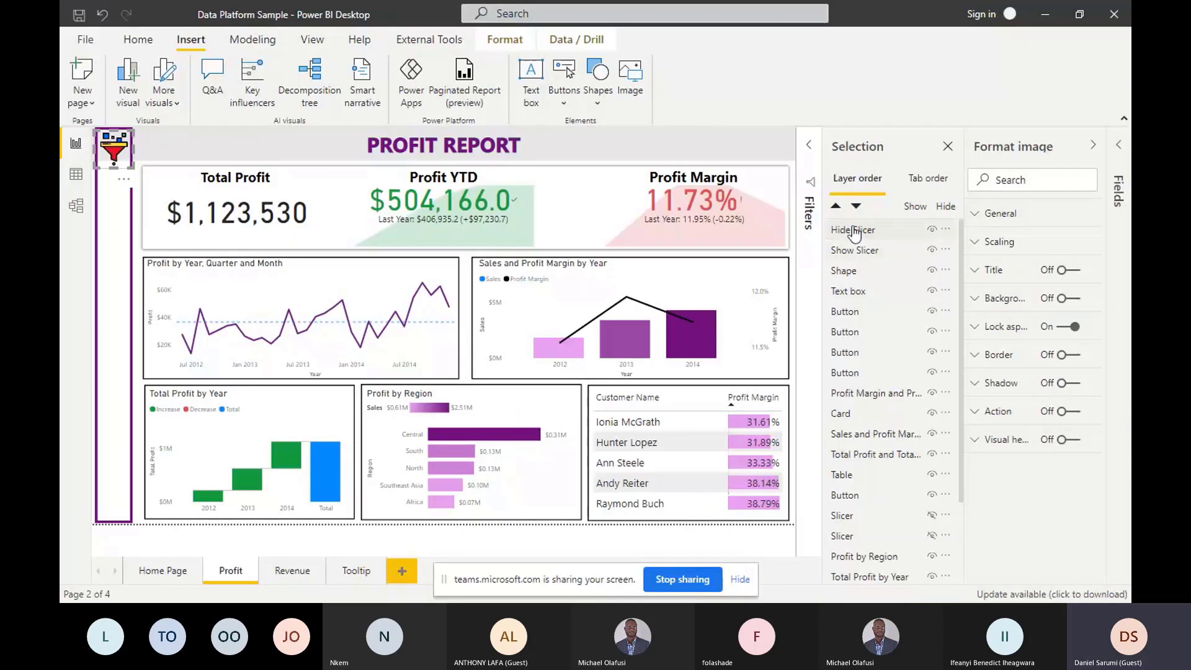
pyautogui.click(855, 233)
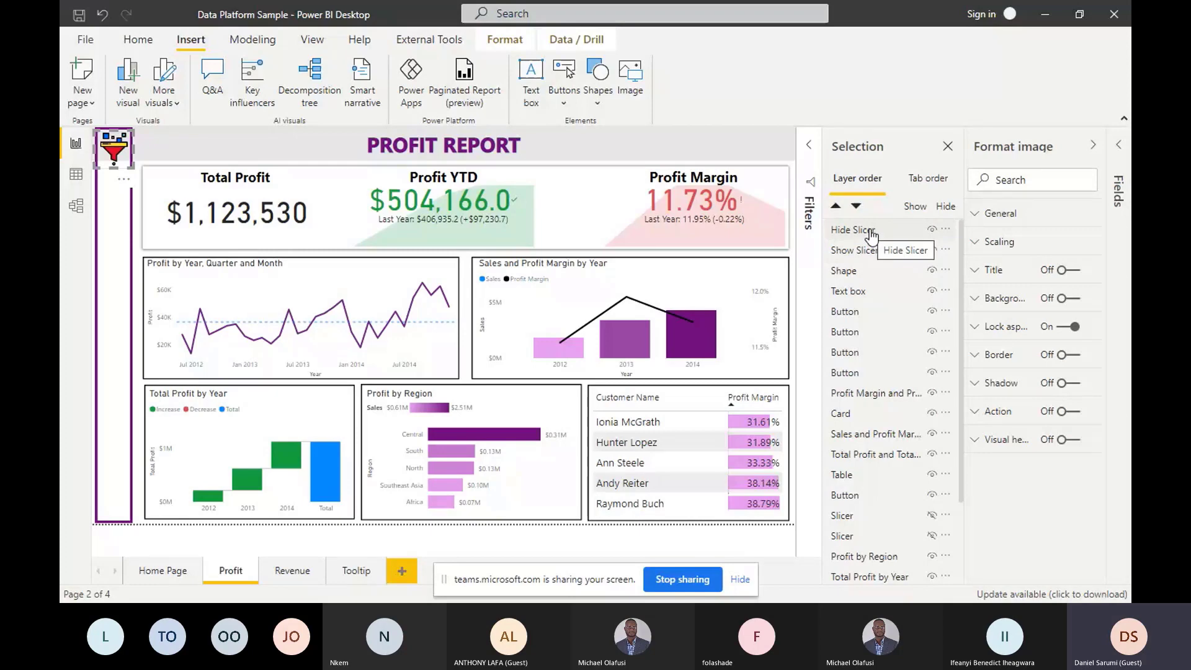
pyautogui.click(870, 231)
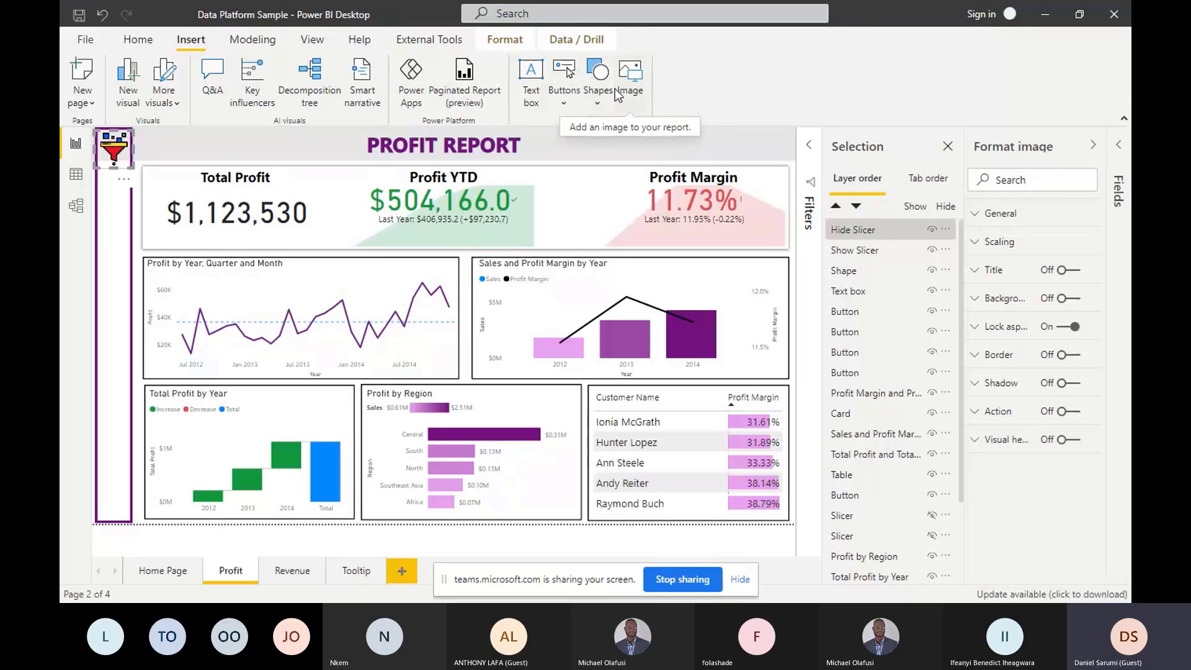
# Insert the "homepage" image from Downloads, shrink it to the strip's width and place it around the middle of the strip
pyautogui.click(637, 91)
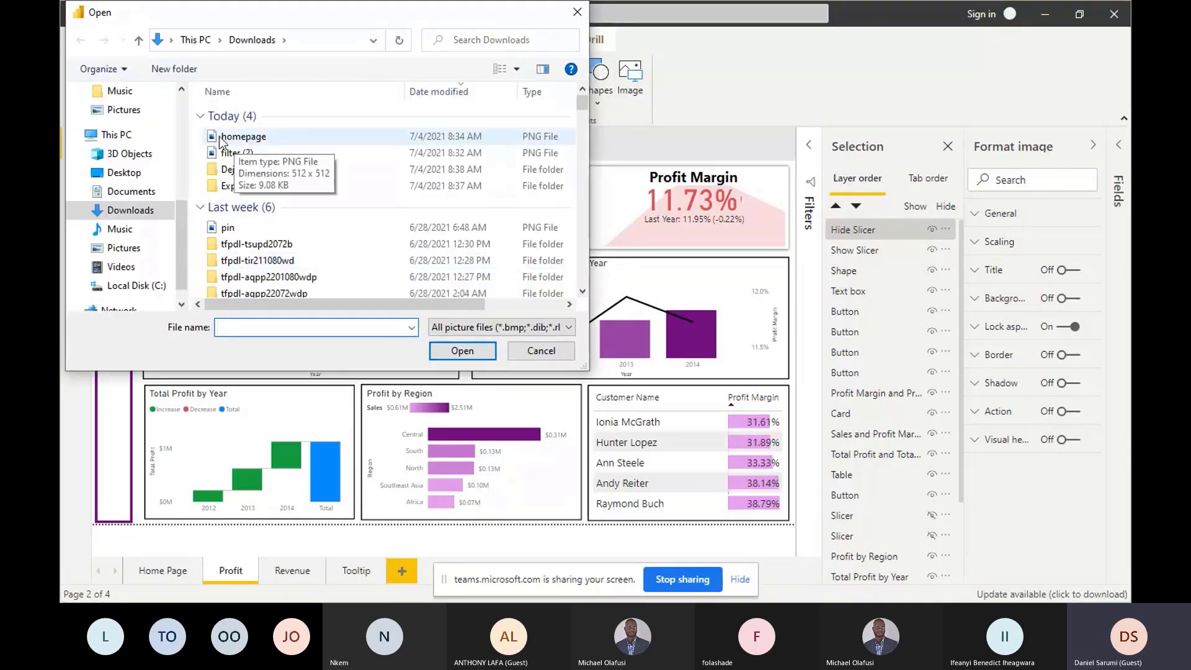
pyautogui.doubleClick(234, 138)
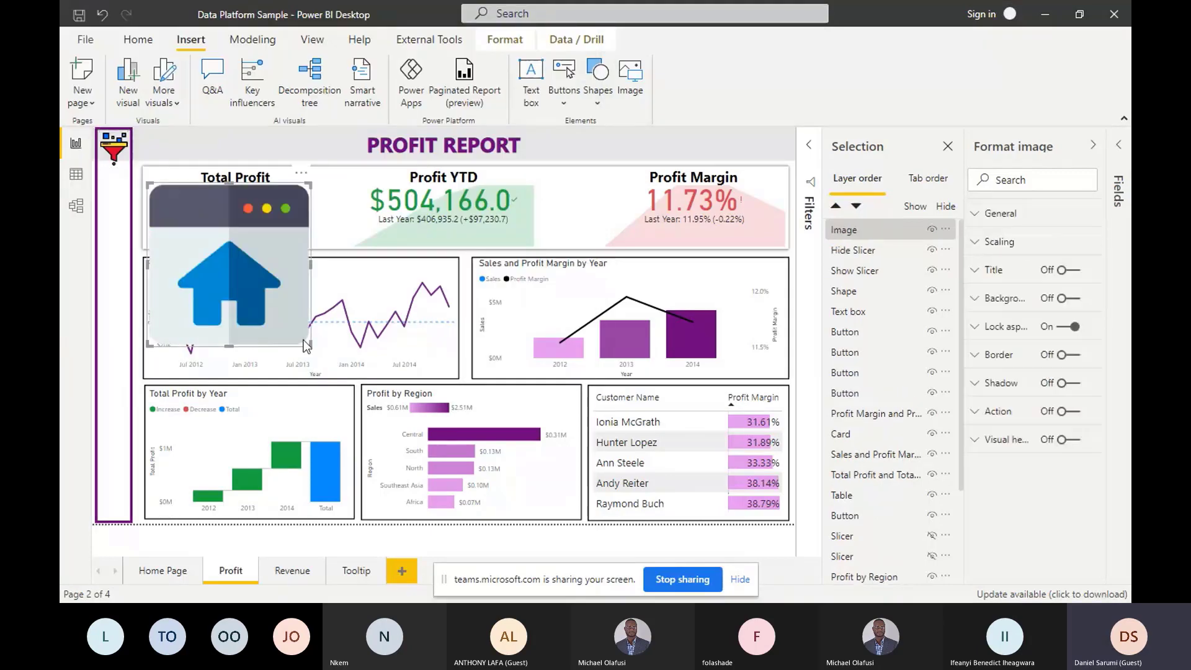
pyautogui.moveTo(308, 343); pyautogui.dragTo(131, 308)
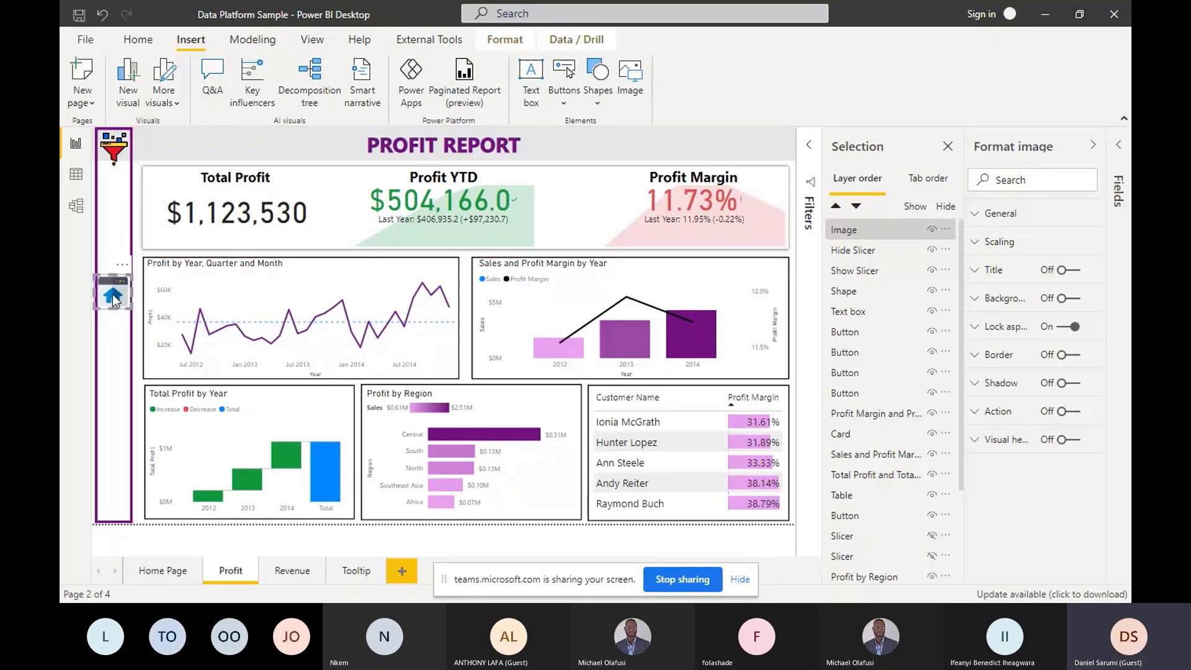
pyautogui.moveTo(113, 293); pyautogui.dragTo(114, 303)
pyautogui.press('Down')
pyautogui.press('Down')
pyautogui.press('Down')
pyautogui.press('Down')
pyautogui.press('Down')
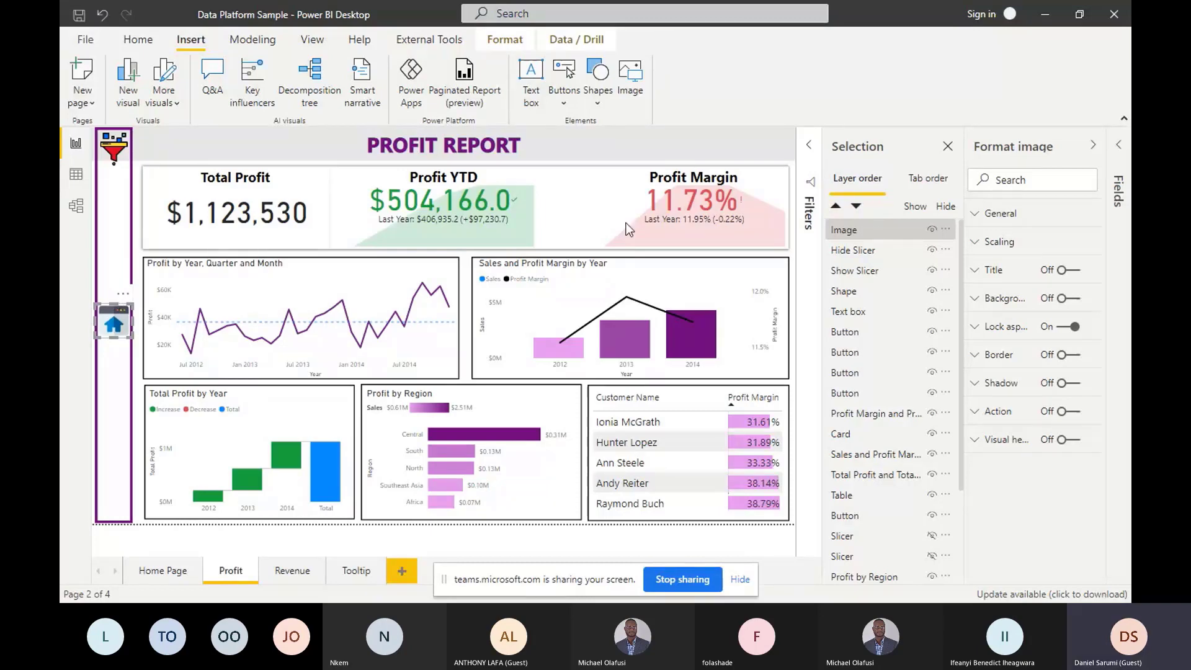
# Rename the home icon's layer as "Homepage"
pyautogui.click(839, 233)
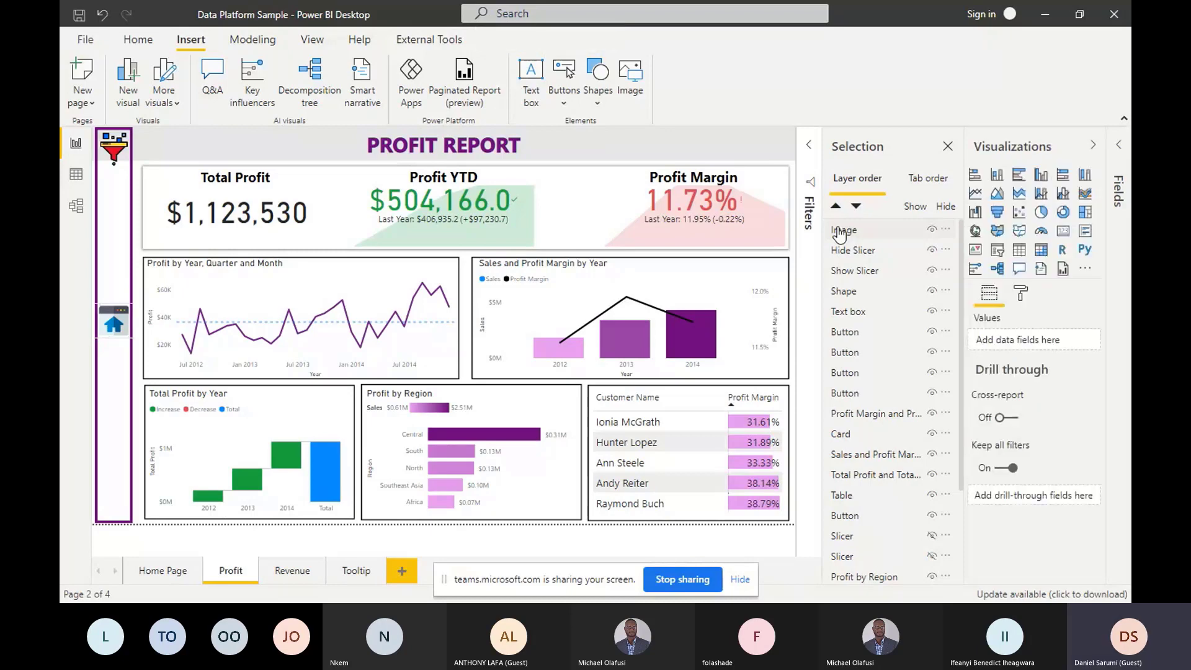
pyautogui.doubleClick(839, 230)
pyautogui.write('Ho')
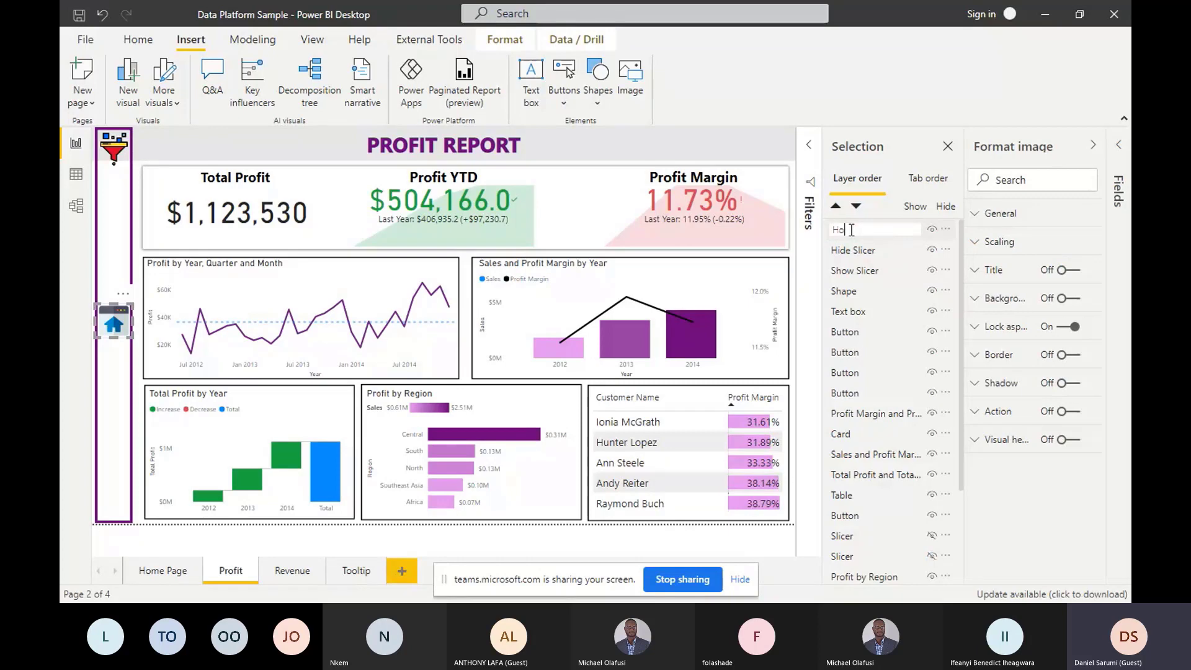
pyautogui.write('mepage')
pyautogui.press('Return')
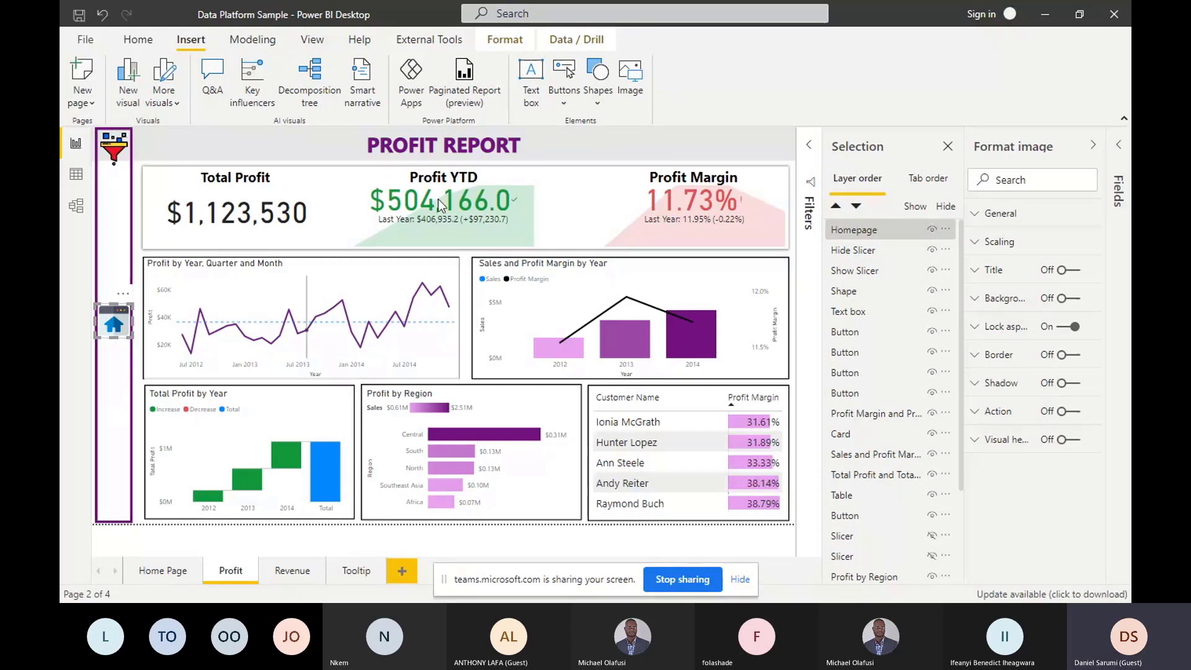
# Insert a chevron arrow shape, shrink it to the strip's width and place it near the strip's lower end
pyautogui.click(604, 99)
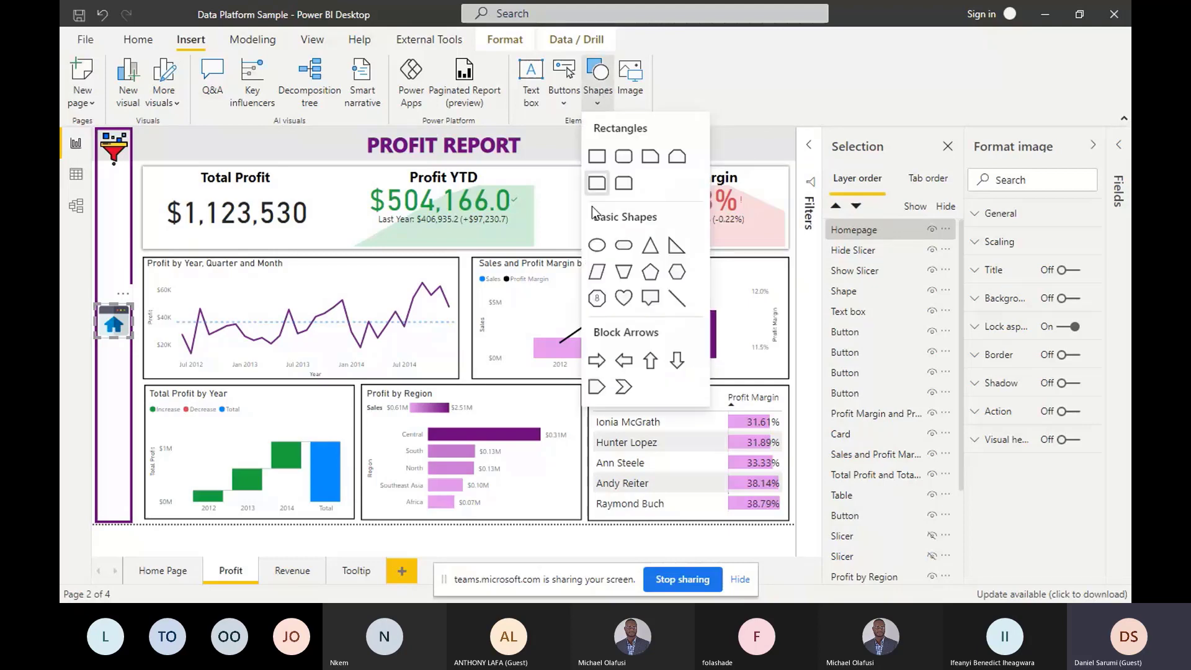
pyautogui.click(622, 387)
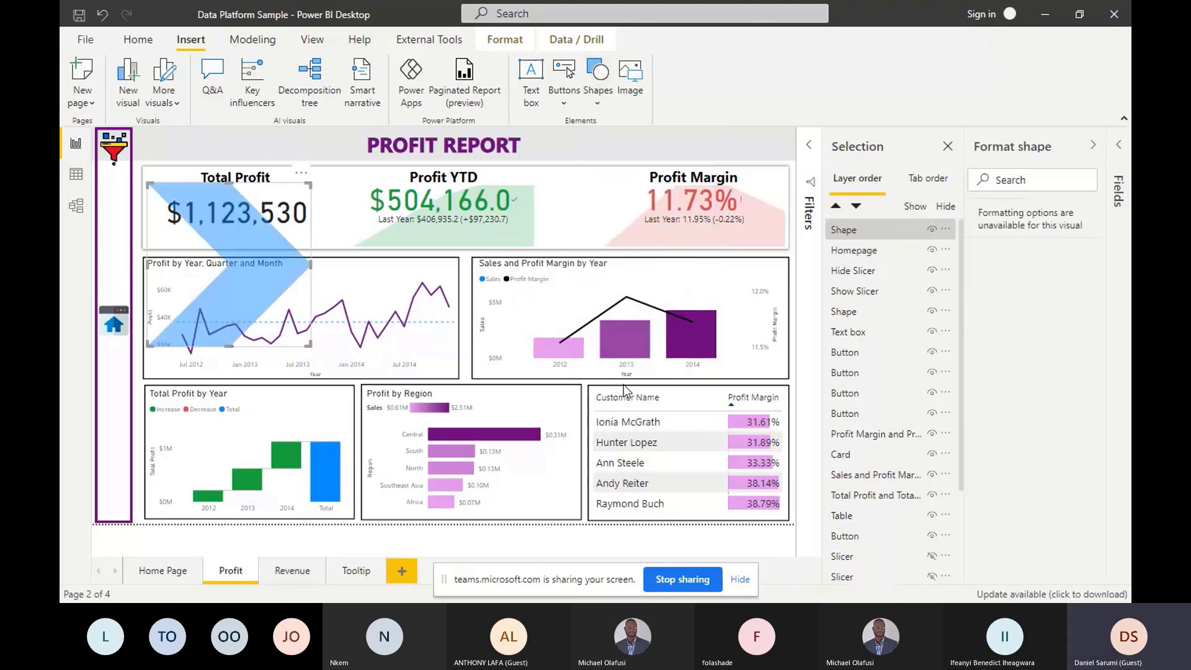
pyautogui.moveTo(308, 344); pyautogui.dragTo(118, 494)
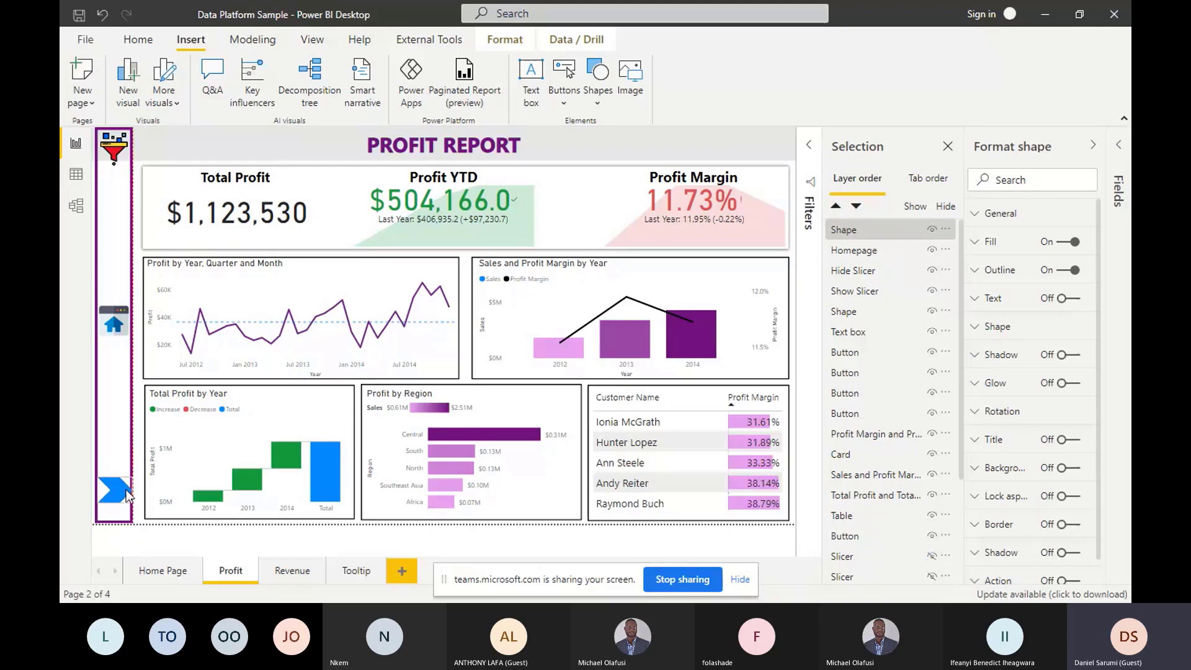
# Narrow the chevron arrow to fit inside the strip's outline and nudge it down to the strip's lower end
pyautogui.moveTo(129, 489); pyautogui.dragTo(121, 490)
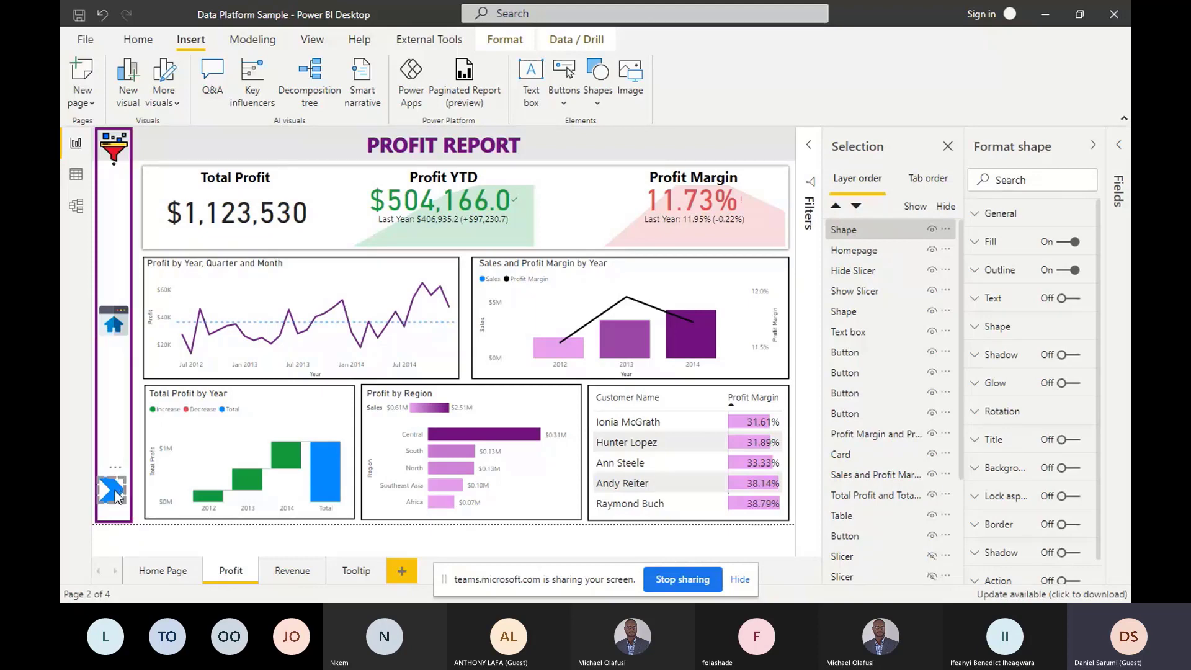
pyautogui.press('Right')
pyautogui.press('Down')
pyautogui.press('Down')
pyautogui.press('Down')
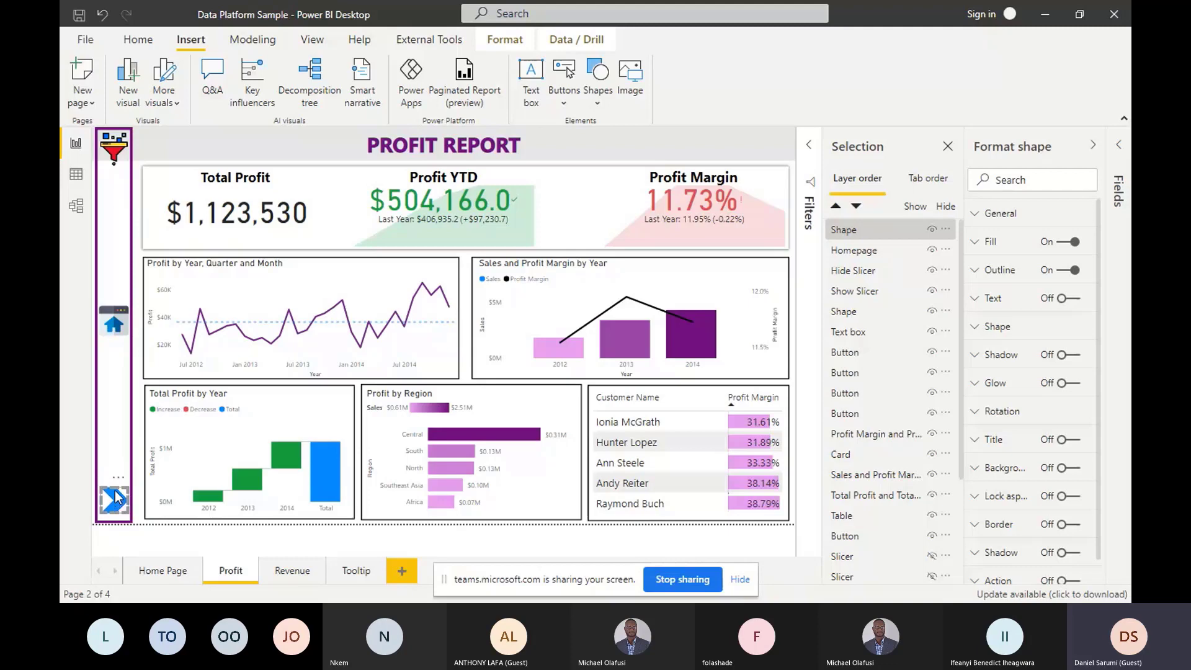
pyautogui.press('Down')
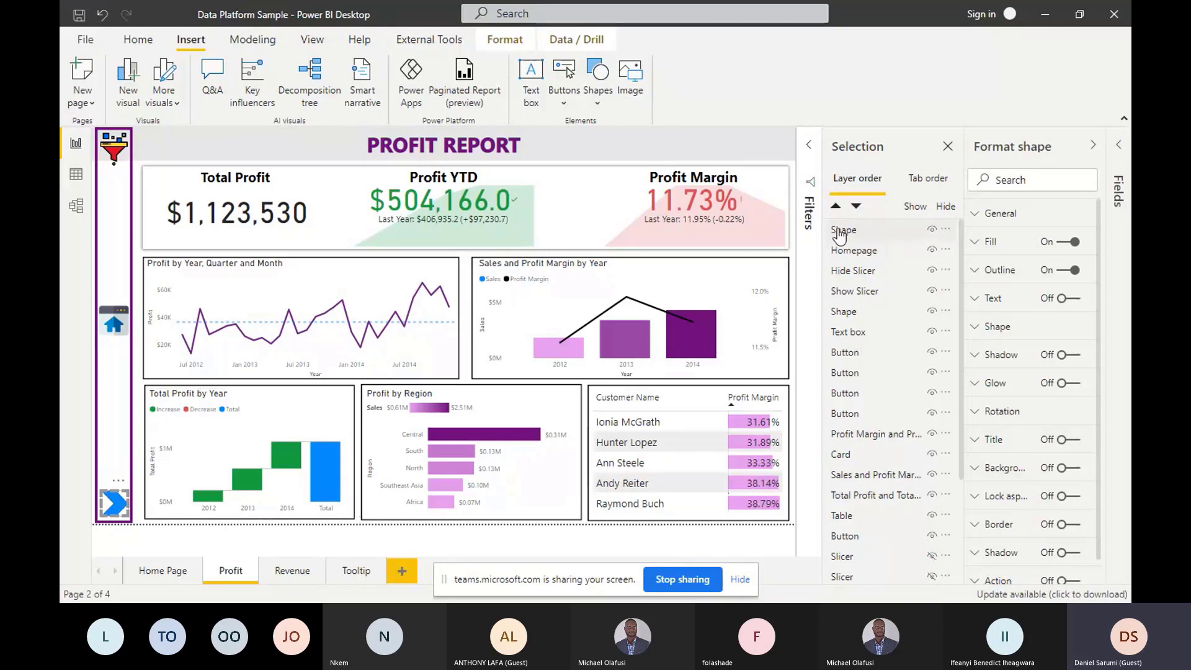
# Rename the chevron arrow's layer as "Next Report" and select it
pyautogui.doubleClick(868, 235)
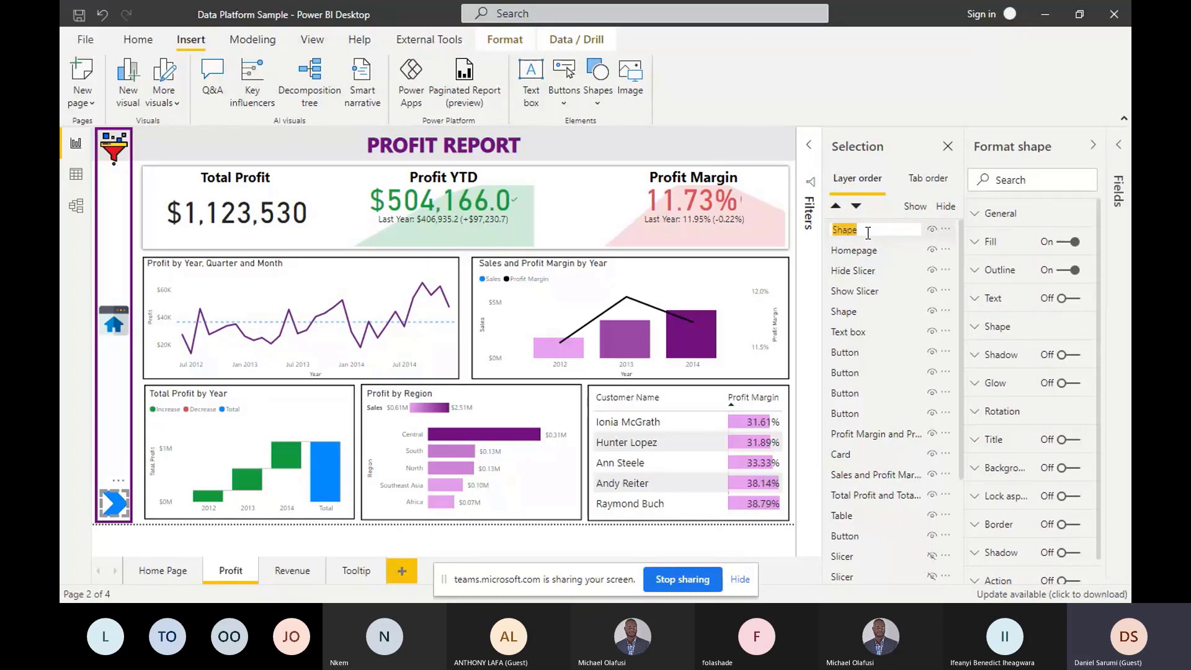
pyautogui.write('Next Report')
pyautogui.press('Return')
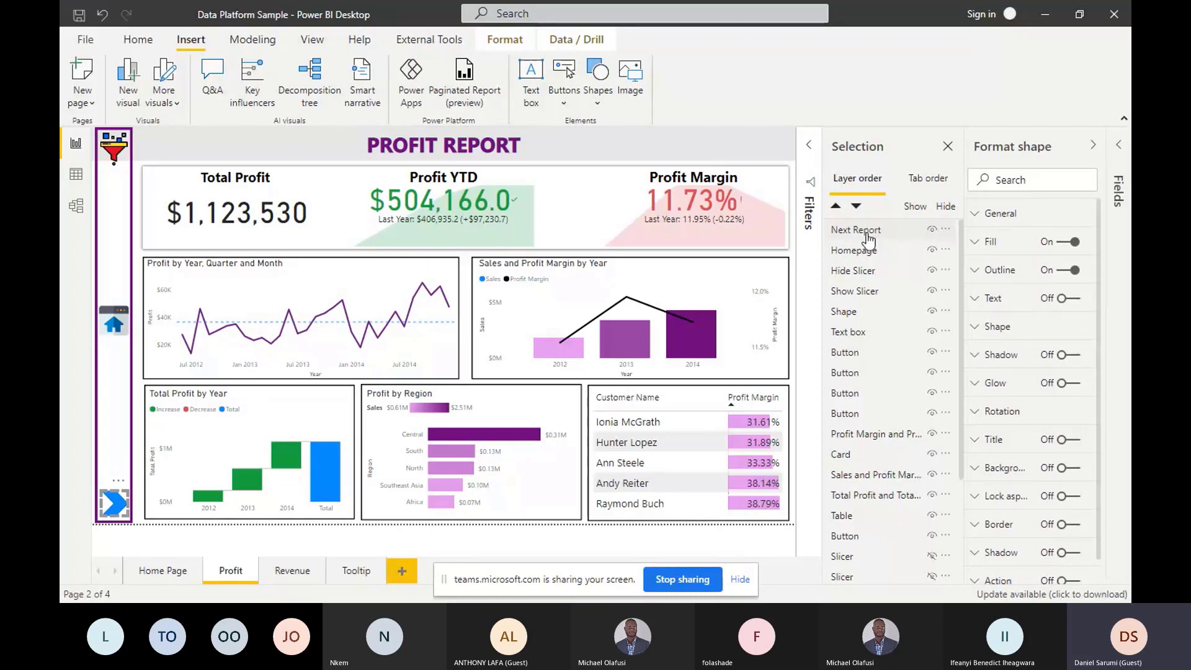
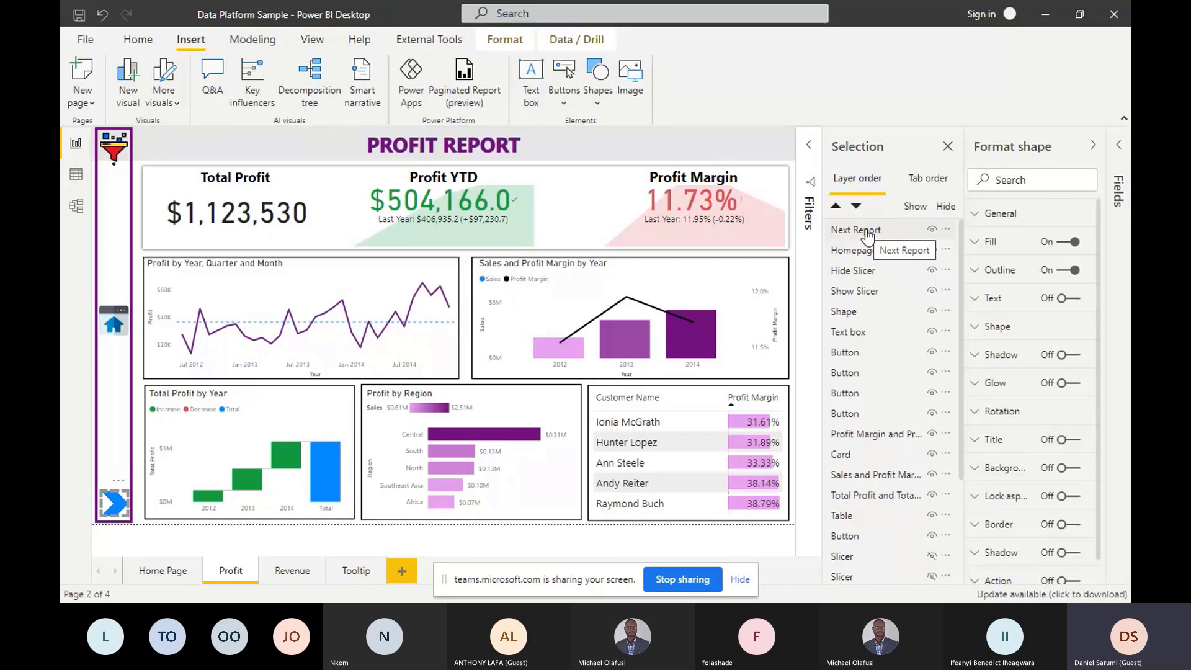
pyautogui.click(867, 236)
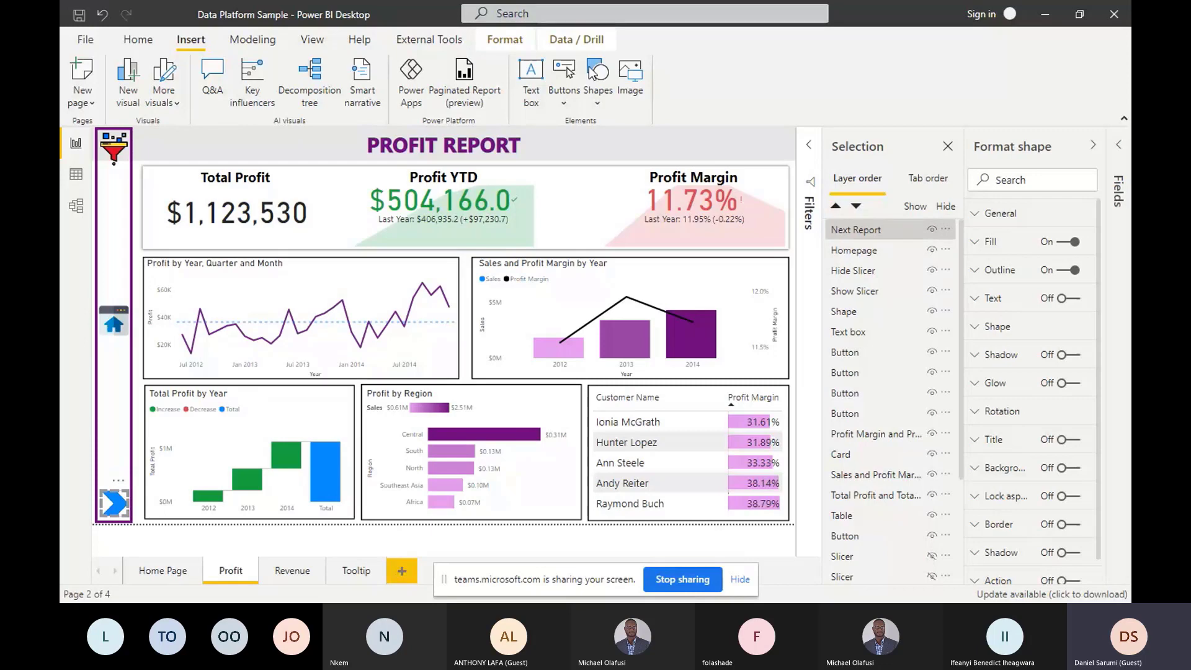
# Insert a rectangle shape and enlarge it from the page's upper-left corner to cover the whole Profit page
pyautogui.click(594, 99)
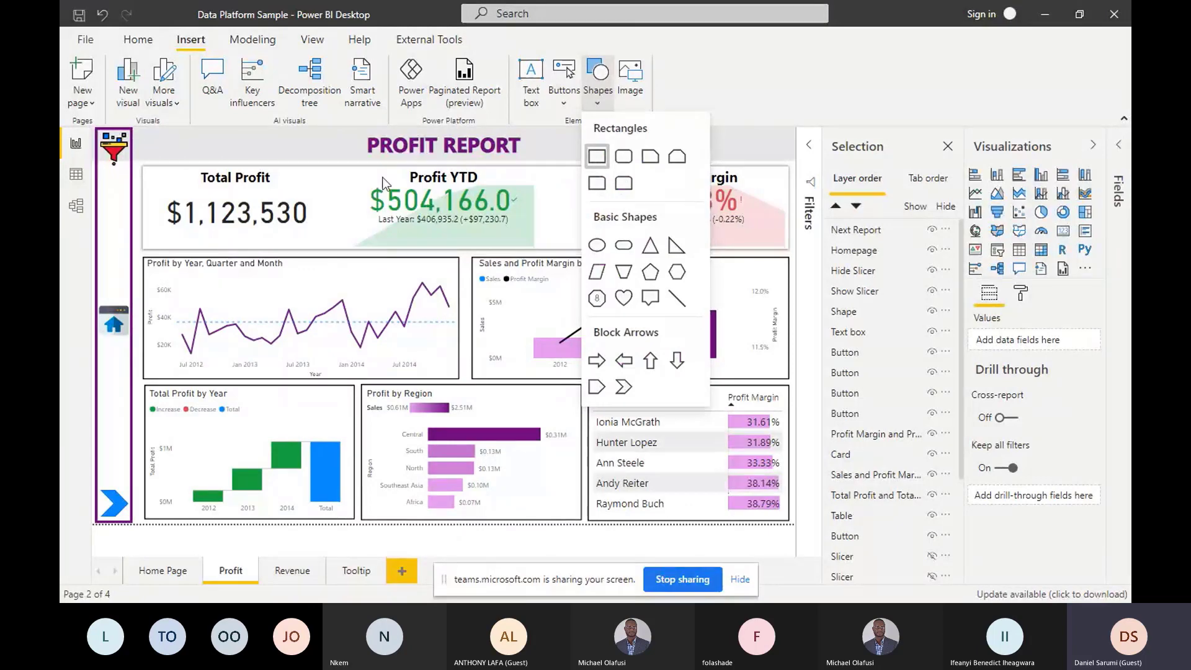
pyautogui.click(597, 156)
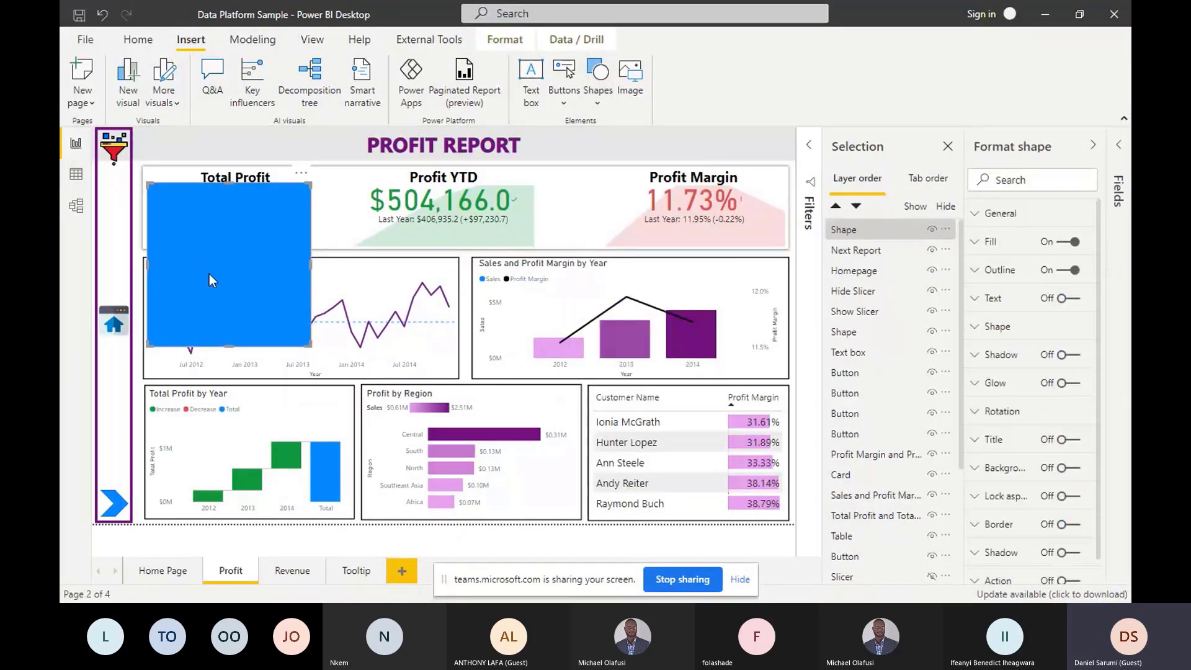
pyautogui.moveTo(210, 274); pyautogui.dragTo(160, 224)
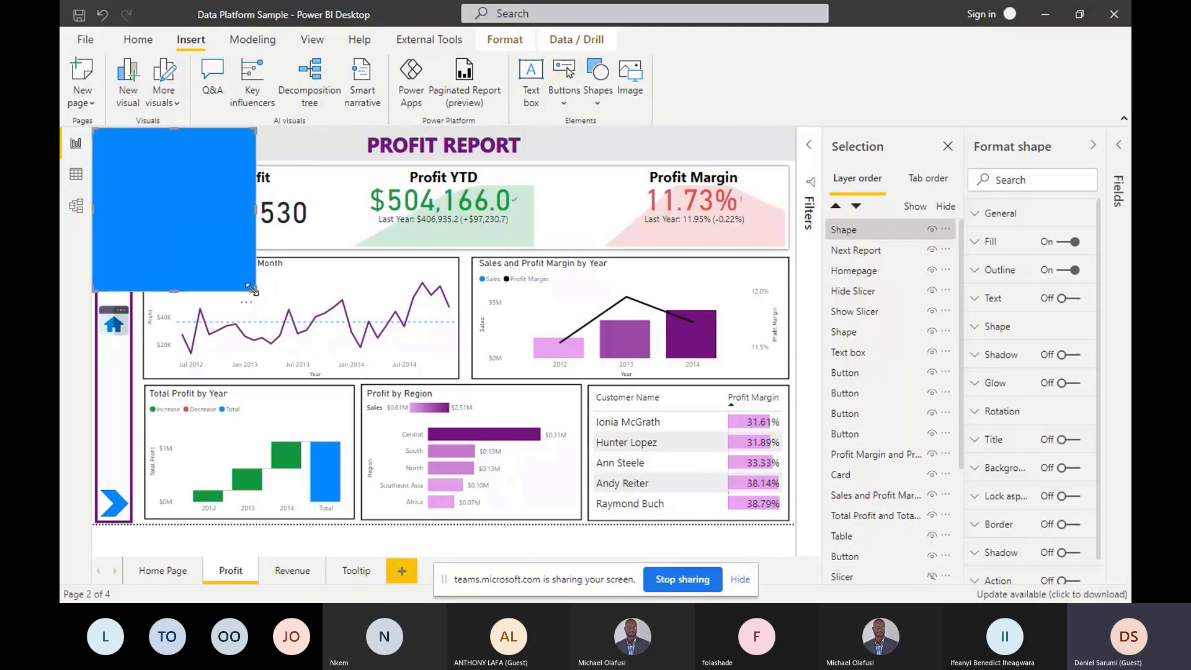
pyautogui.moveTo(251, 289); pyautogui.dragTo(805, 537)
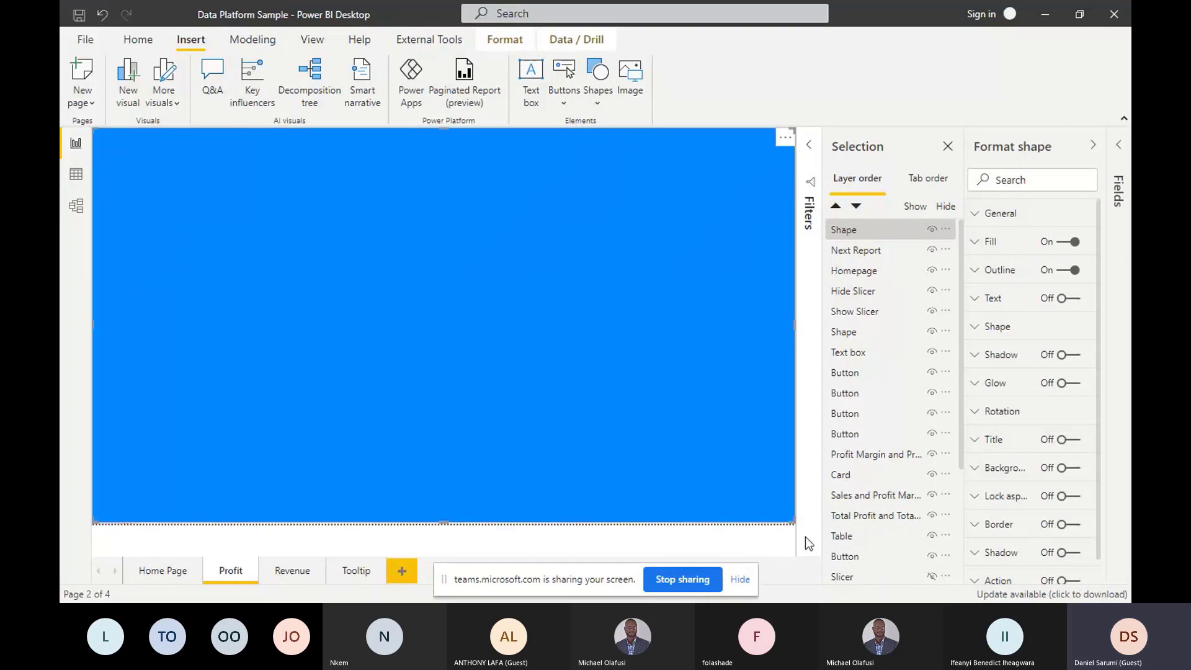
# Turn off the rectangle's outline and give it a black fill with 18% transparency
pyautogui.click(1074, 273)
pyautogui.click(1006, 246)
pyautogui.click(1002, 289)
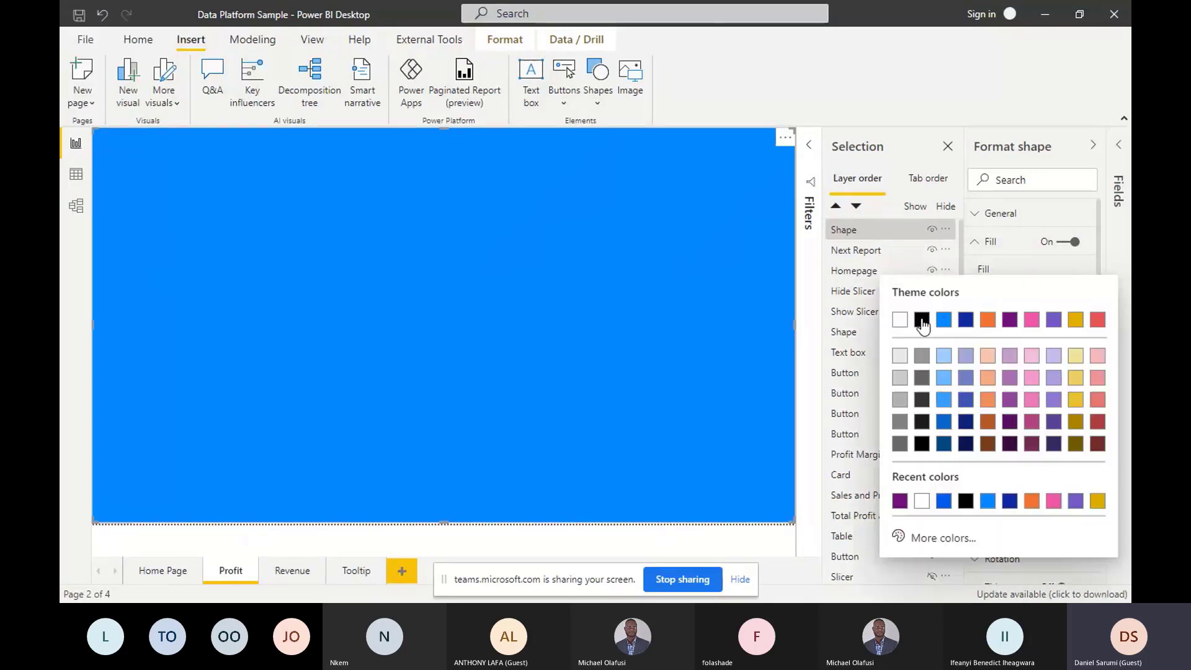
pyautogui.click(923, 319)
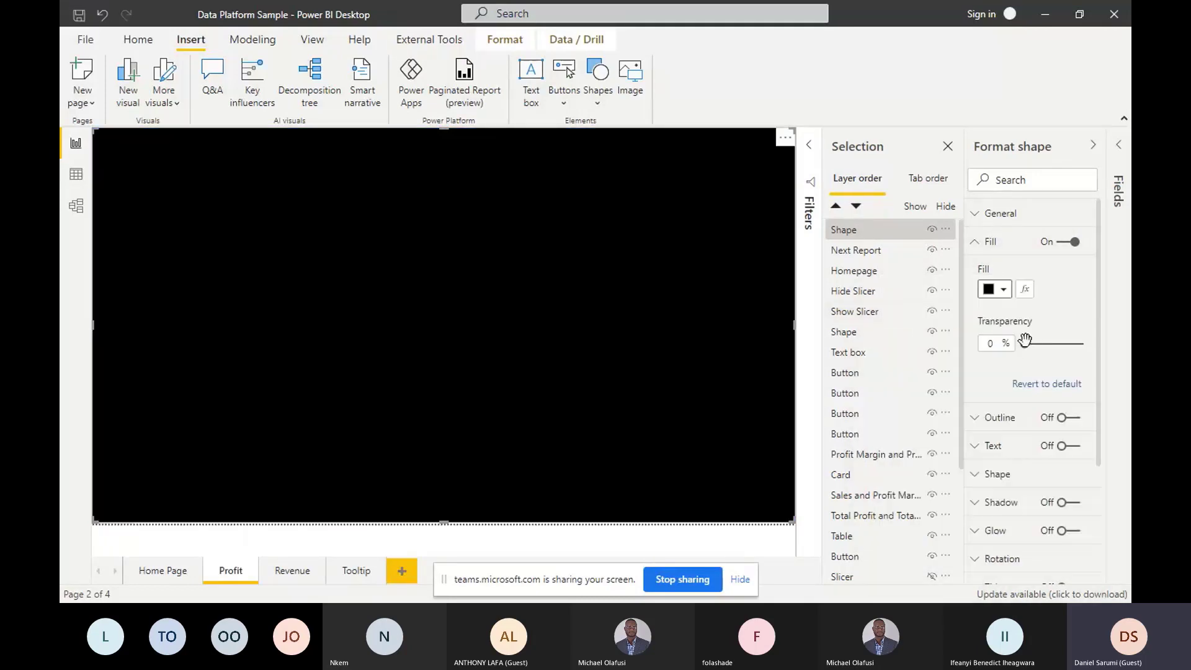
pyautogui.moveTo(1024, 344)
pyautogui.mouseDown()
pyautogui.moveTo(1047, 346)
pyautogui.moveTo(1034, 346)
pyautogui.mouseUp()
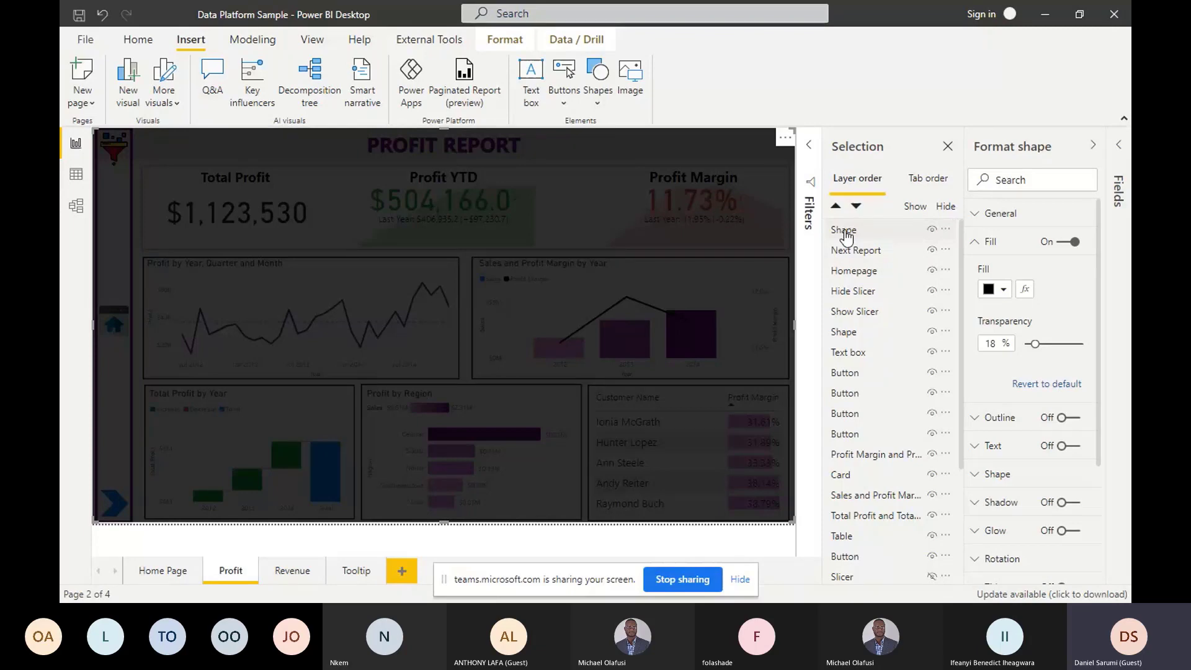
# Rename the black rectangle's layer as "Background" and bring the Hide Slicer layer above it
pyautogui.click(847, 237)
pyautogui.click(845, 230)
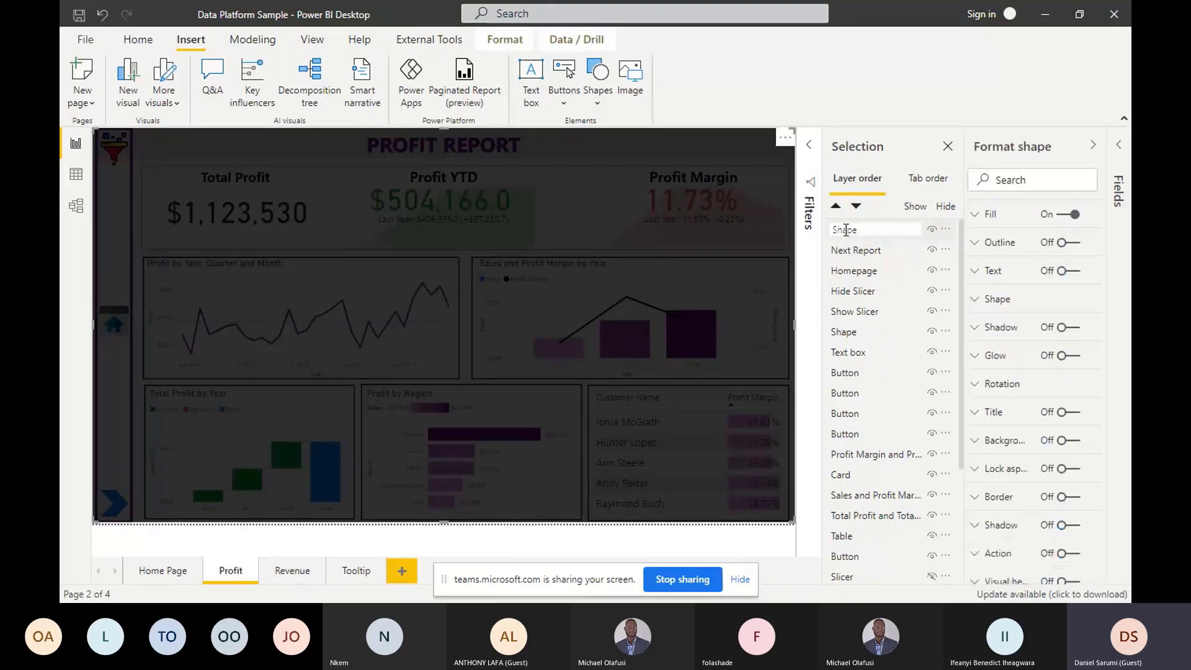
pyautogui.doubleClick(845, 231)
pyautogui.write('Backgrou')
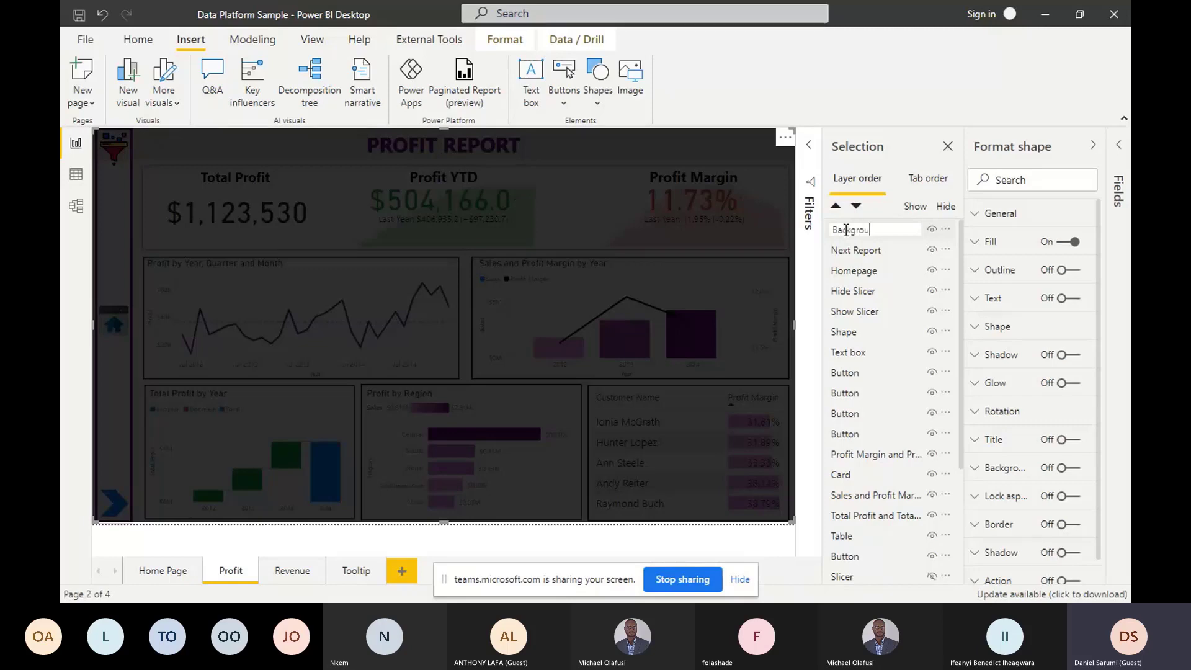
pyautogui.write('nd')
pyautogui.press('Return')
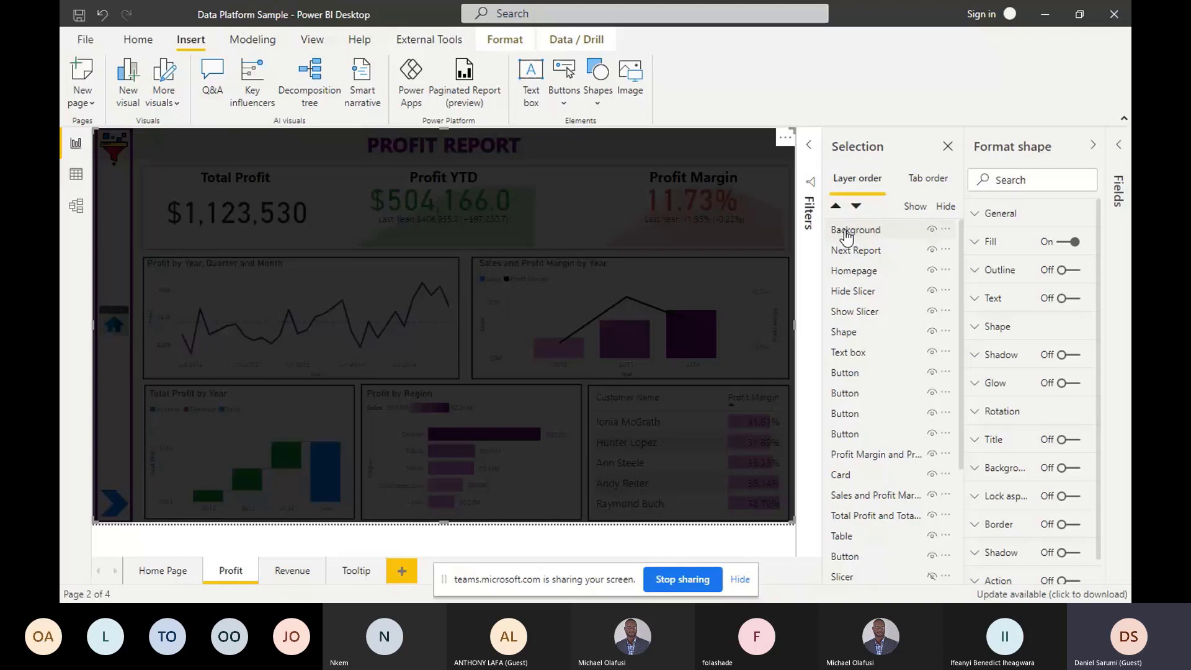
pyautogui.click(849, 234)
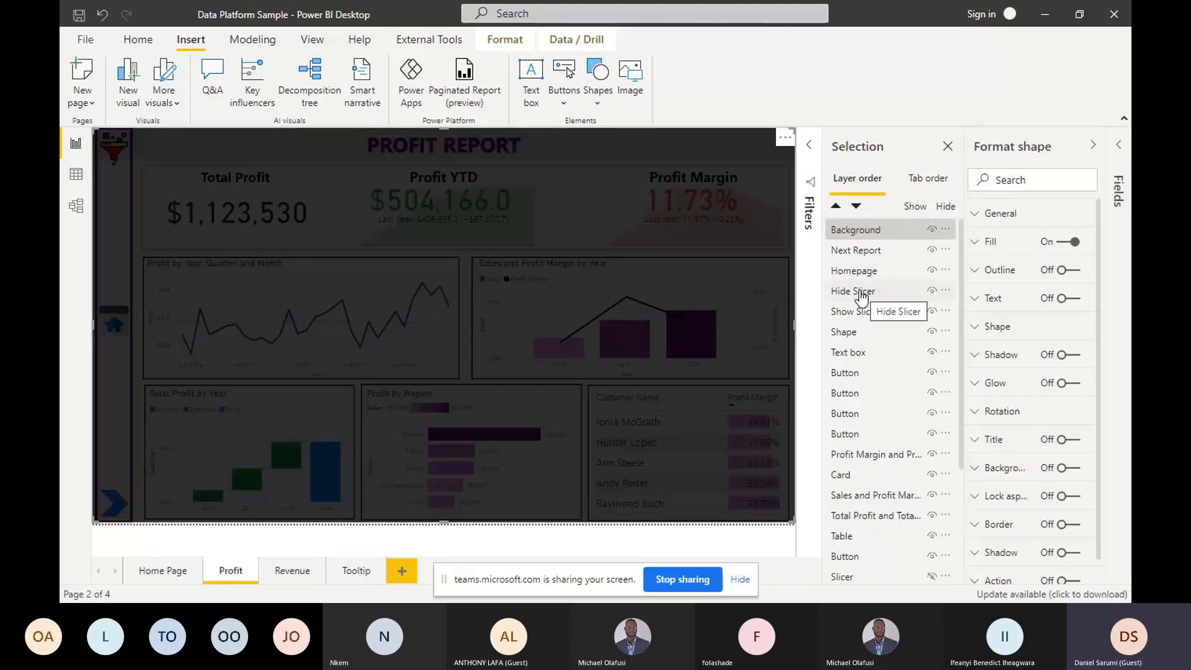
pyautogui.moveTo(862, 297); pyautogui.dragTo(860, 229)
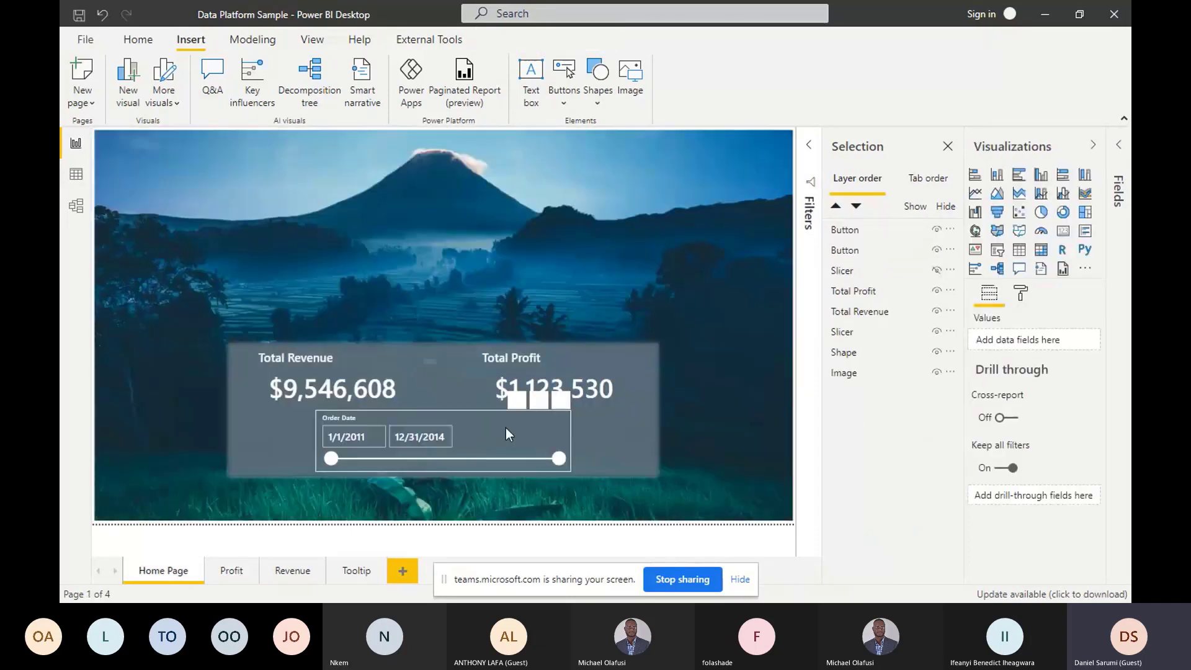
# Copy the Home Page's Order Date slicer to the Profit page with syncing, and fit it narrower just below the funnel icon
pyautogui.click(506, 435)
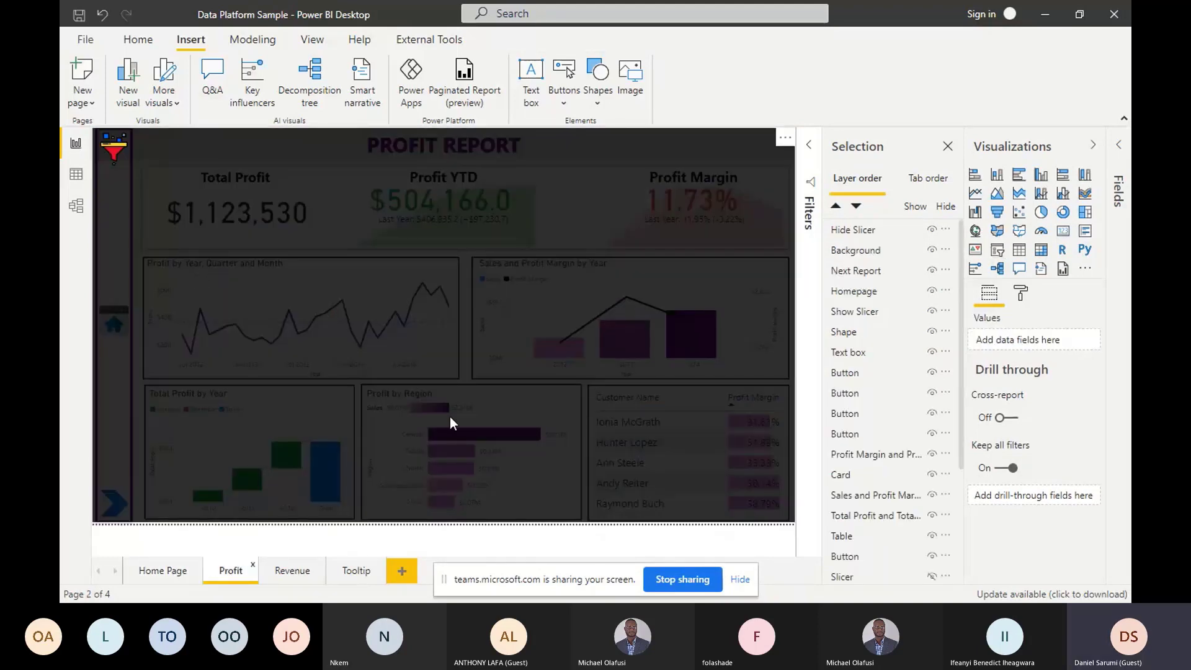
pyautogui.hotkey('ctrl', 'v')
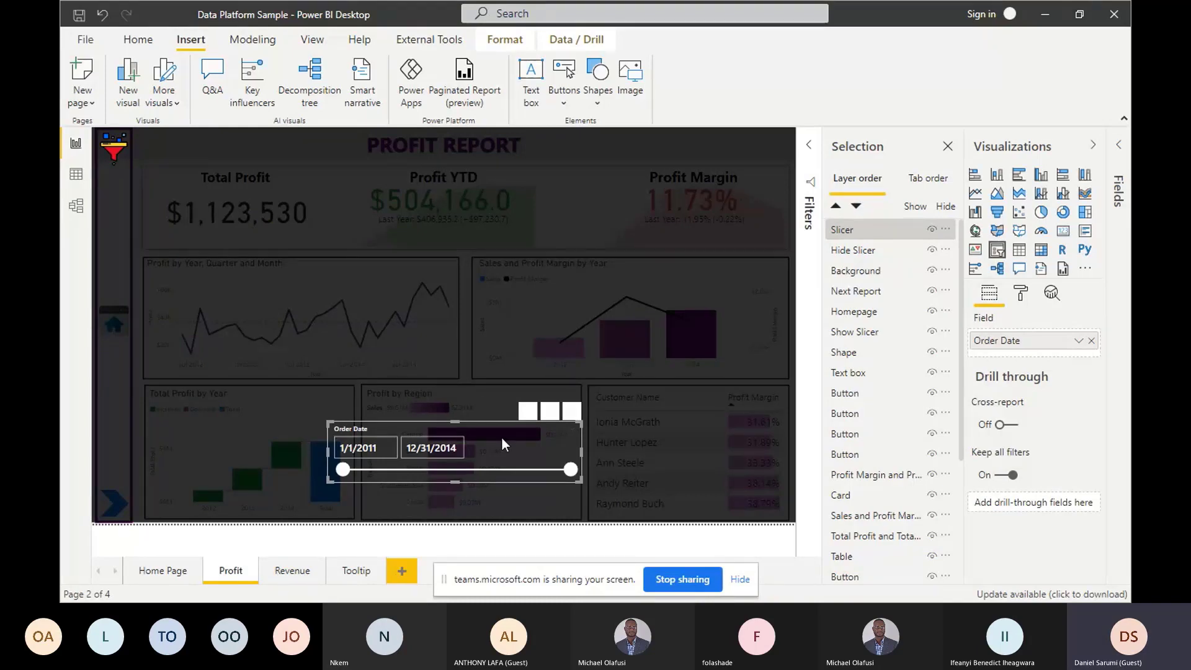
pyautogui.hotkey('ctrl', 'v')
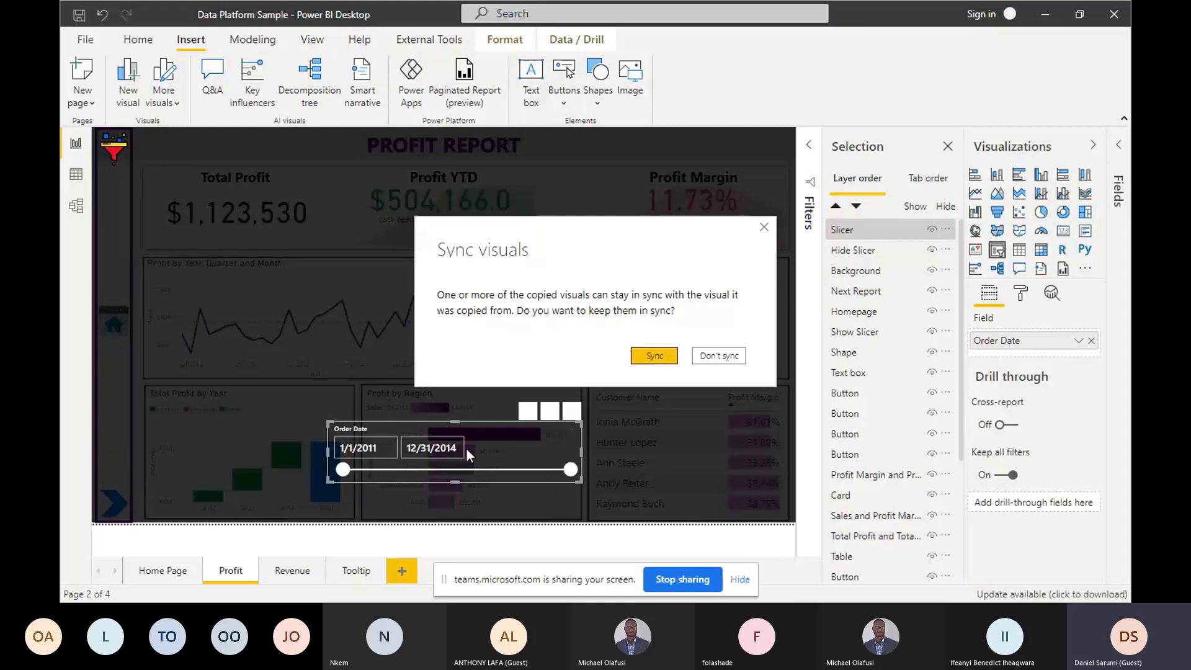
pyautogui.click(653, 356)
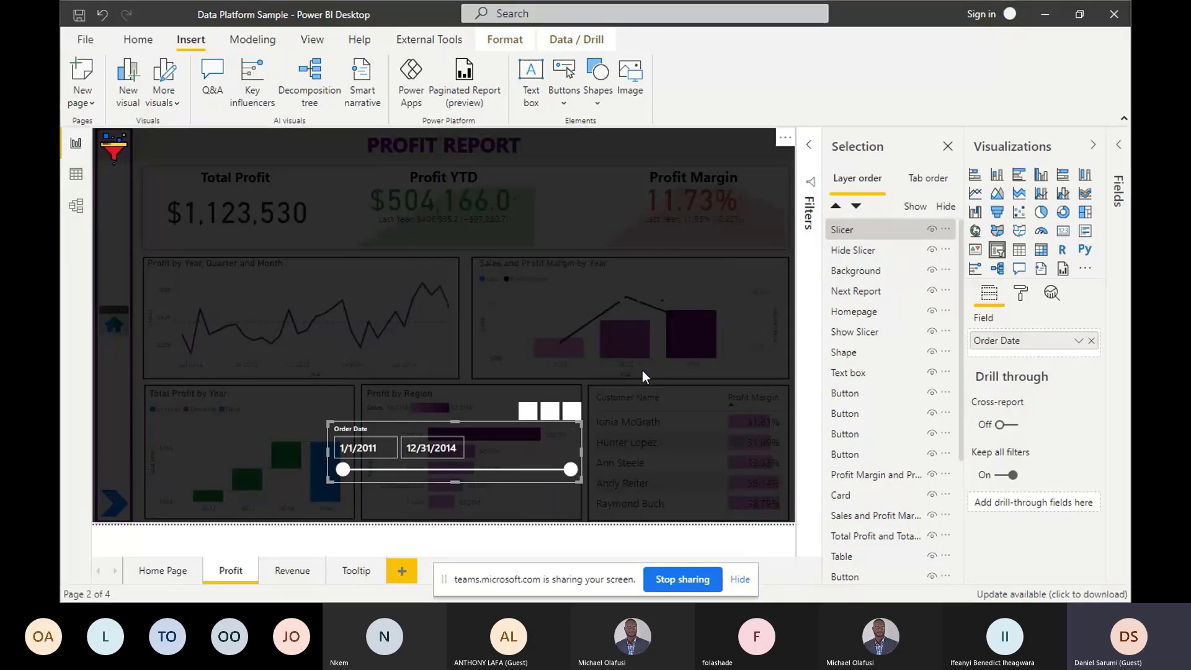
pyautogui.moveTo(496, 429); pyautogui.dragTo(255, 187)
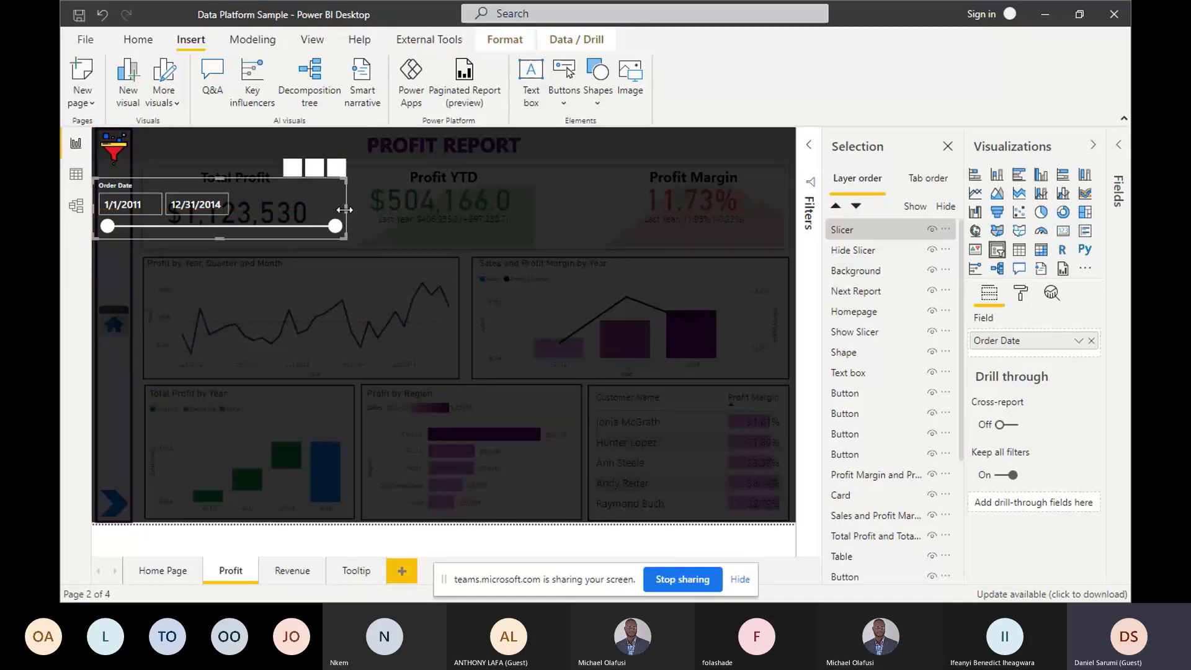
pyautogui.moveTo(344, 210); pyautogui.dragTo(265, 210)
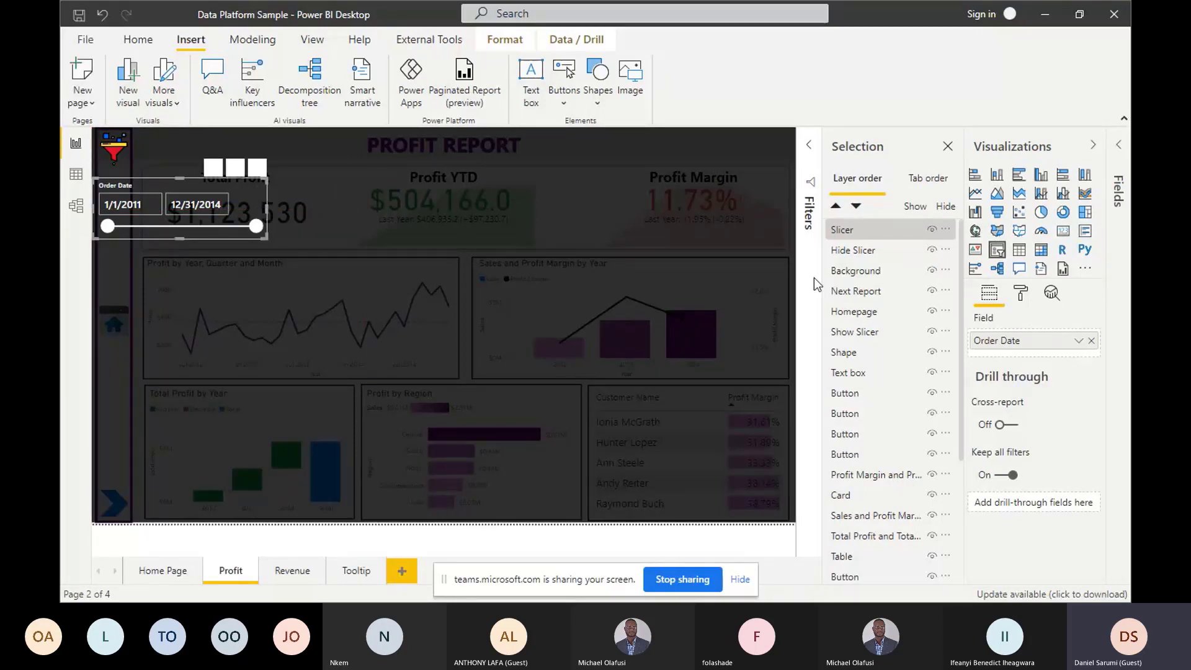
# Add a new slicer to the Profit page using Product Hierarchy from the Product Table
pyautogui.click(1120, 151)
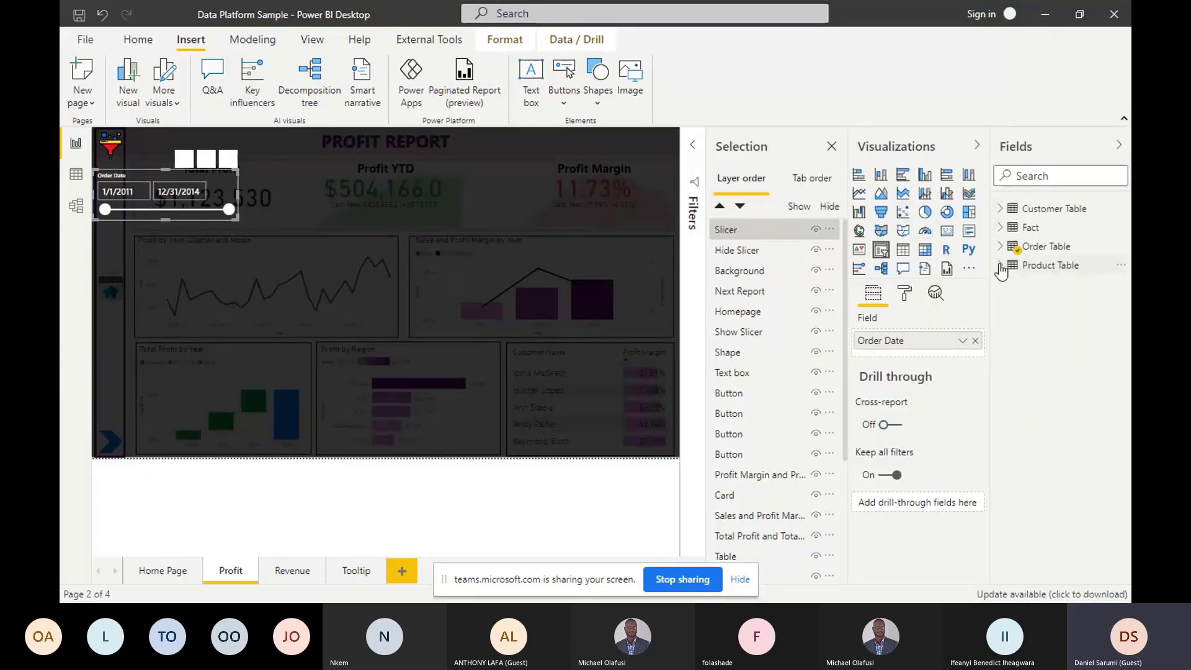
pyautogui.click(1000, 265)
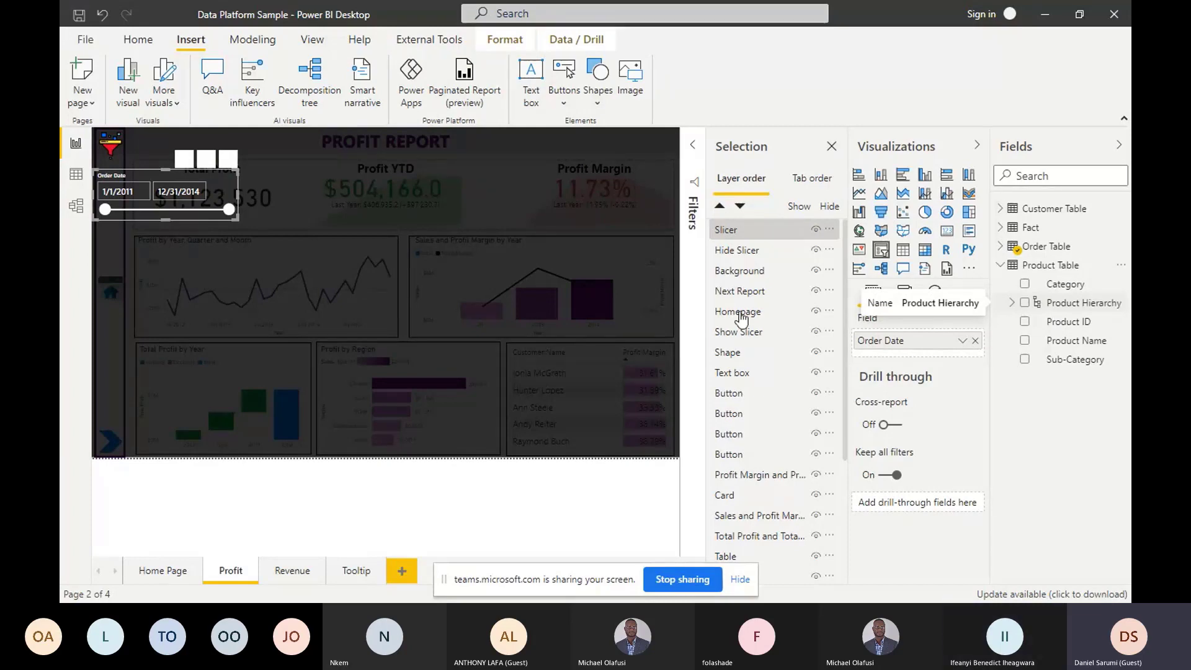
pyautogui.click(411, 515)
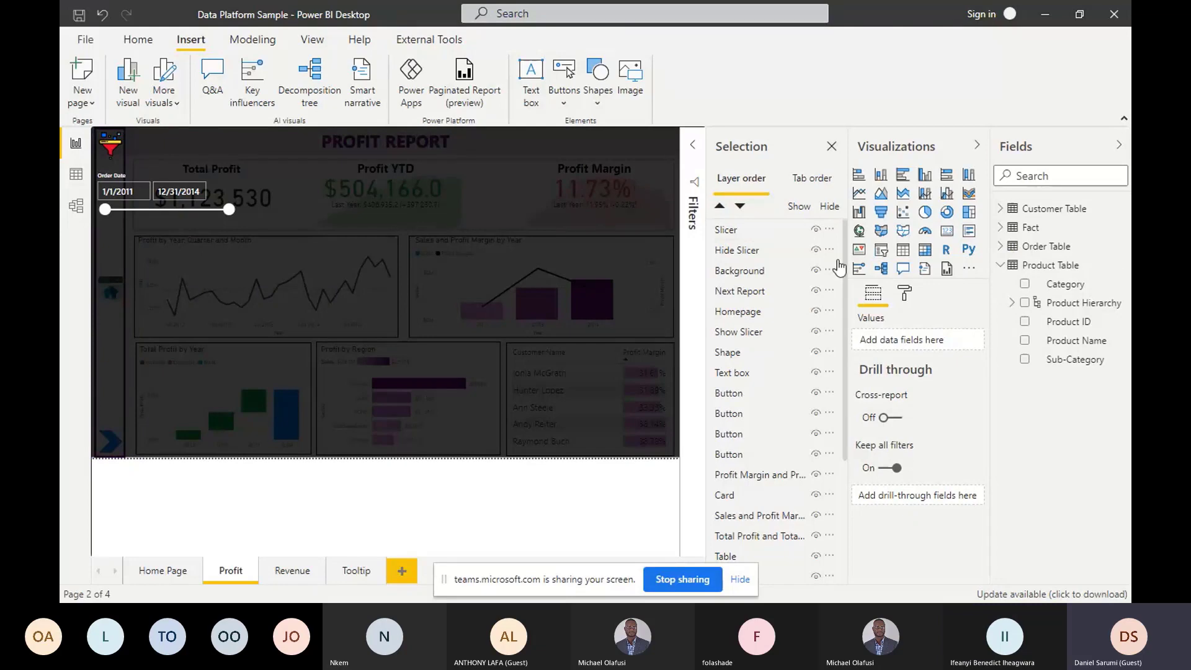
pyautogui.click(881, 250)
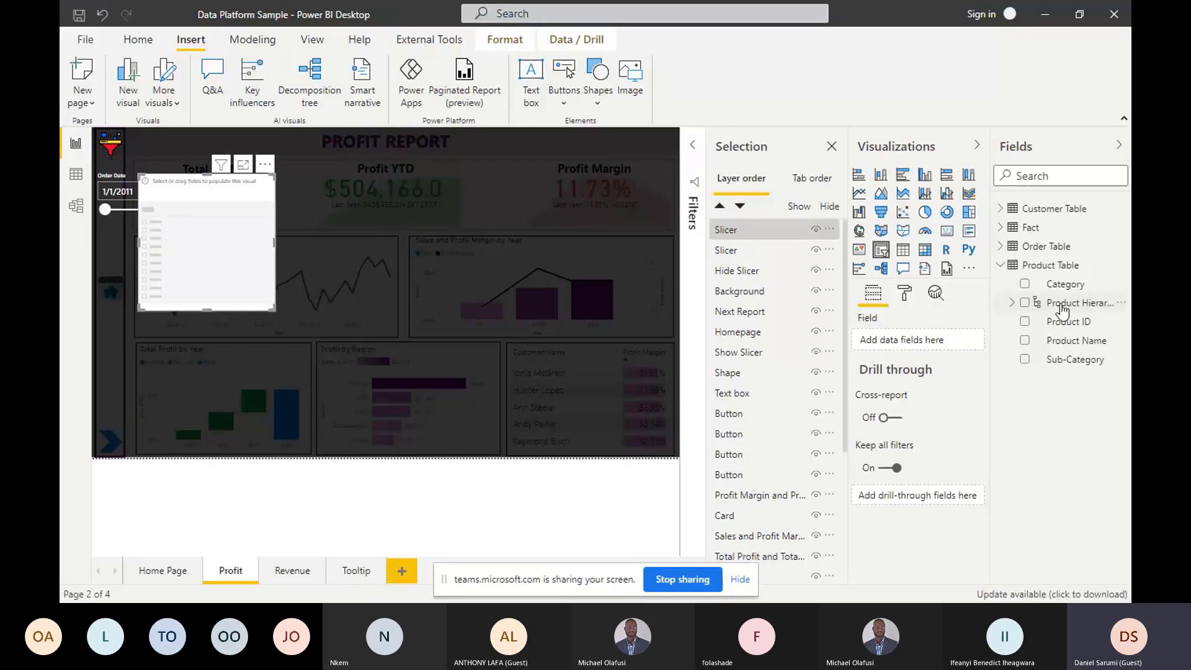
pyautogui.moveTo(1062, 310); pyautogui.dragTo(931, 341)
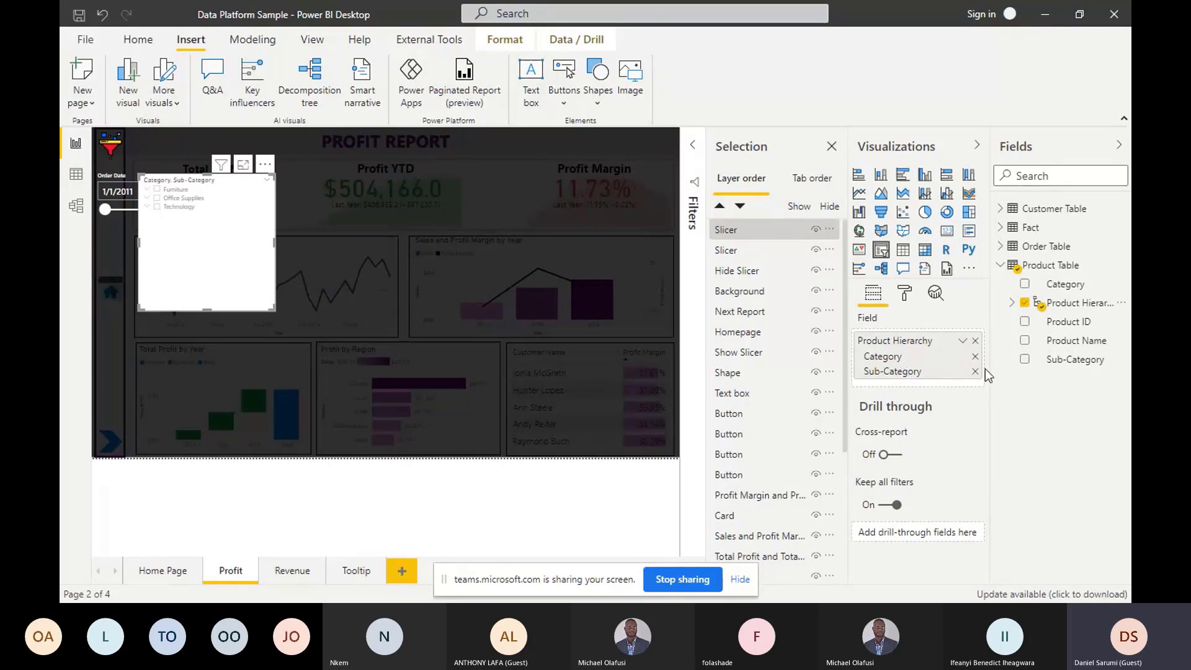
# Expand Furniture, Office Supplies and Technology in the product slicer and lengthen it to fit all sub-categories
pyautogui.click(147, 190)
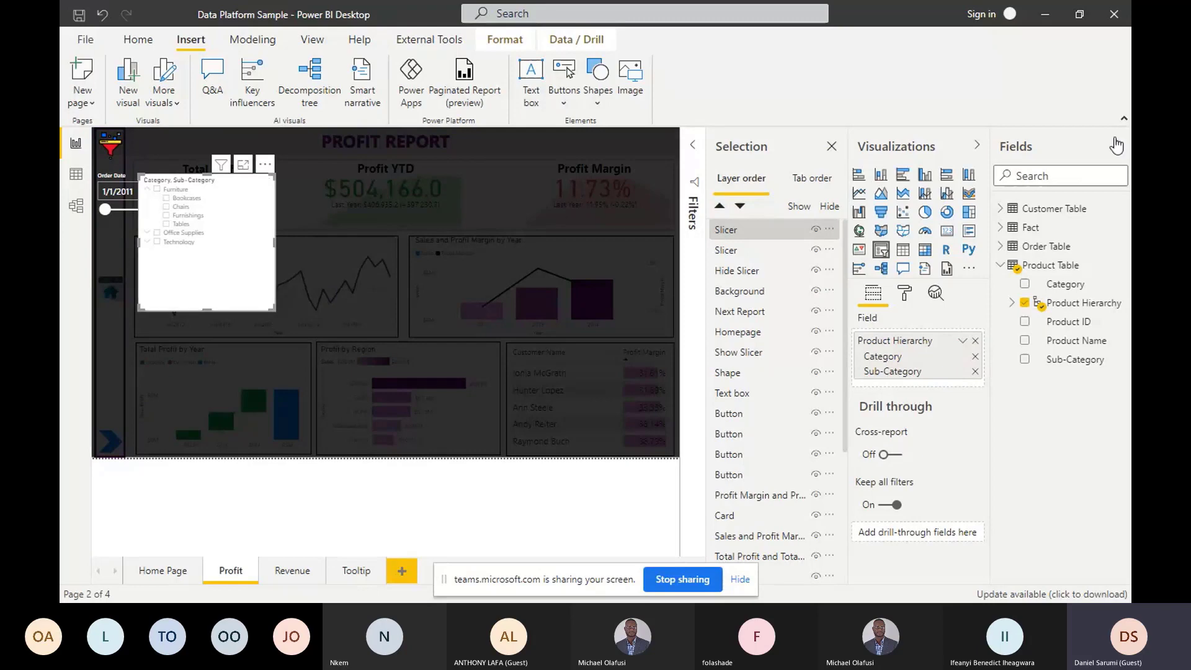
pyautogui.click(1119, 145)
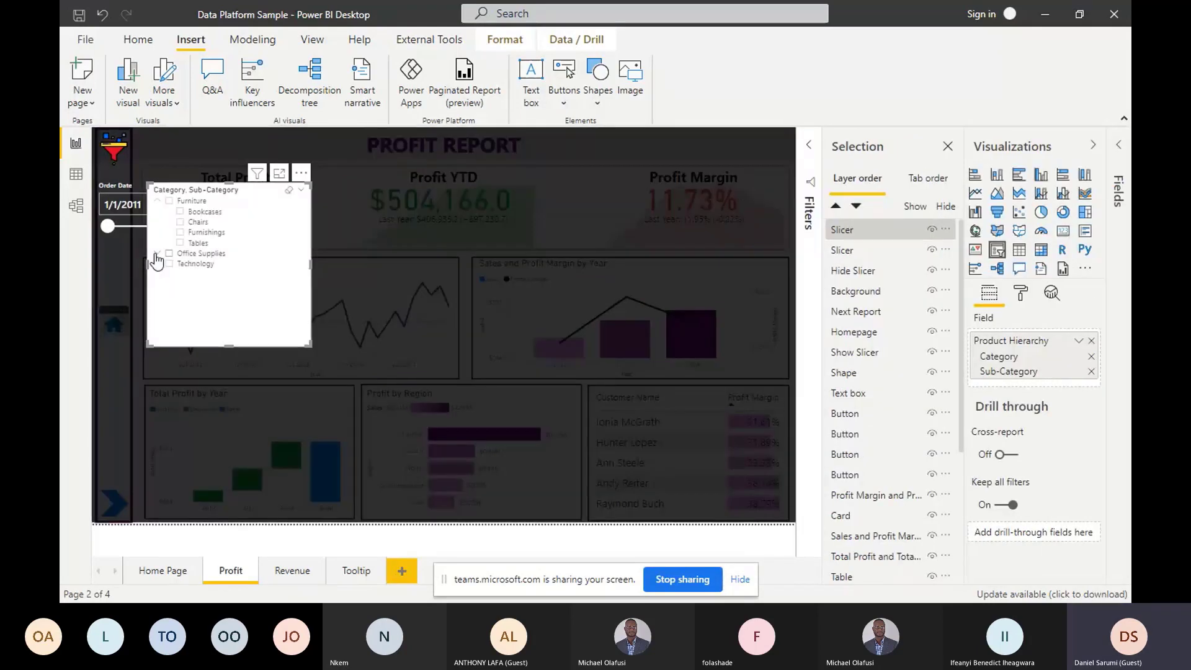
pyautogui.click(157, 253)
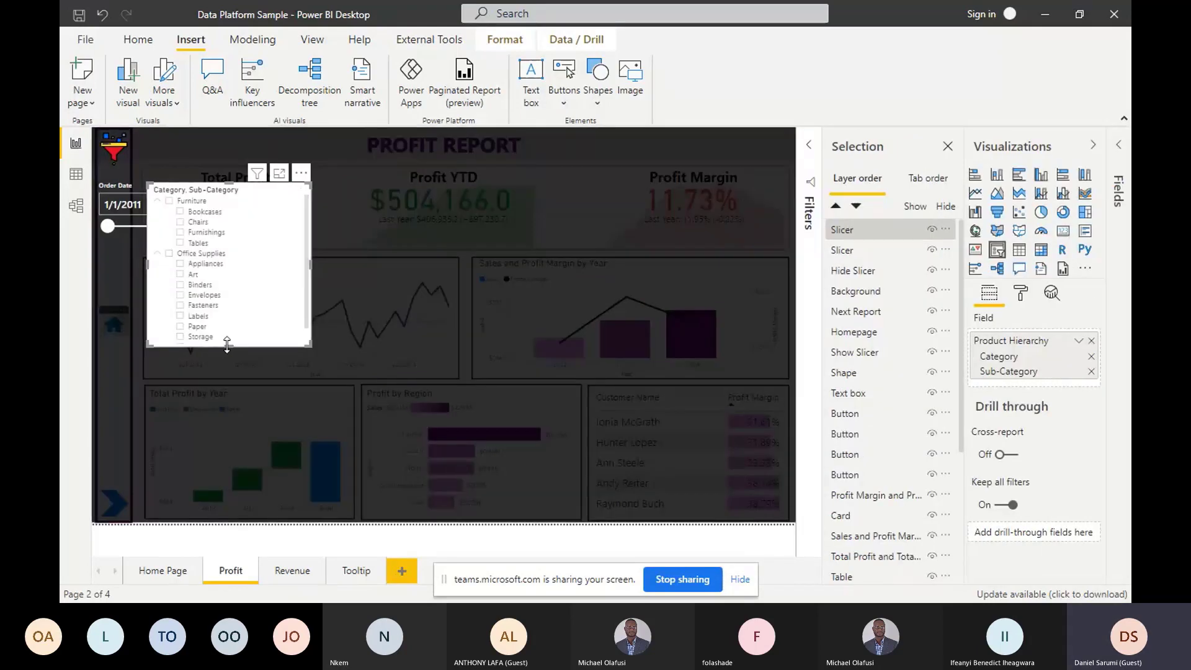
pyautogui.moveTo(229, 355); pyautogui.dragTo(230, 461)
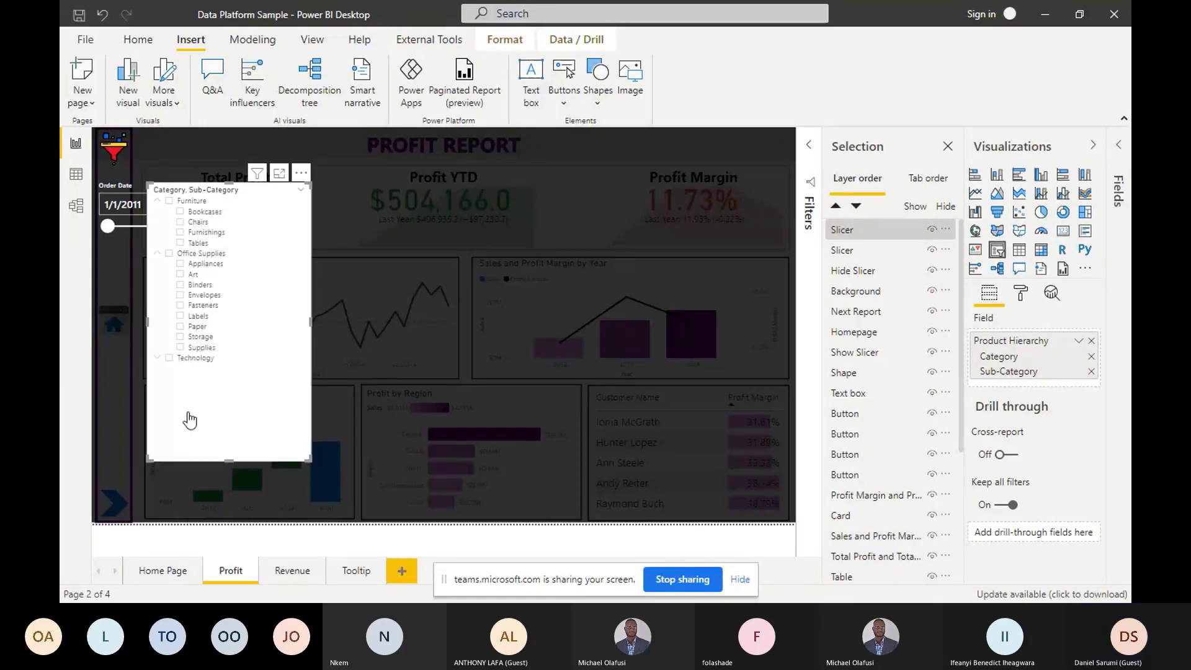
pyautogui.click(158, 358)
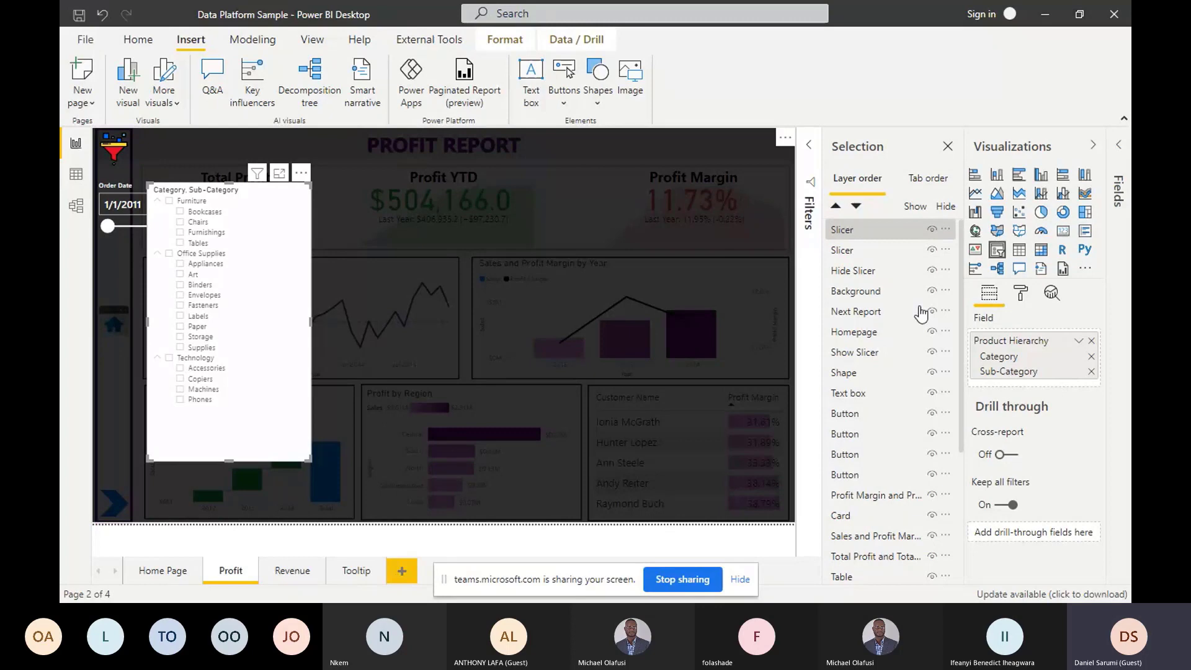
# Turn off the product slicer's background and set its item font color to white
pyautogui.click(1022, 294)
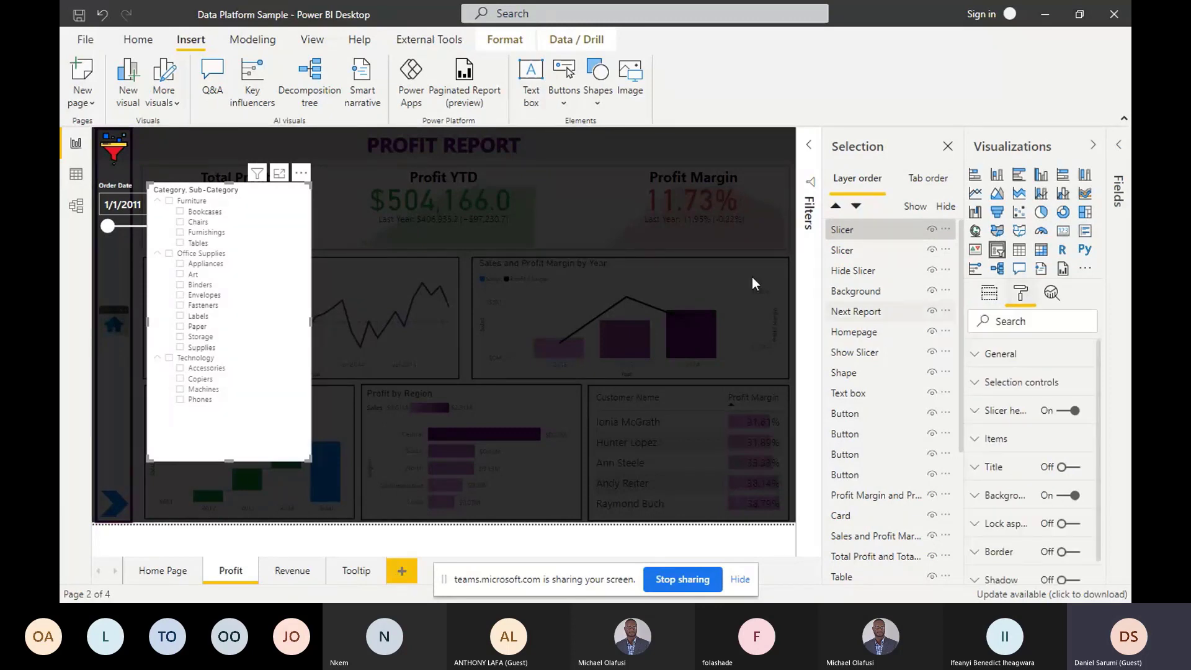
pyautogui.click(1070, 496)
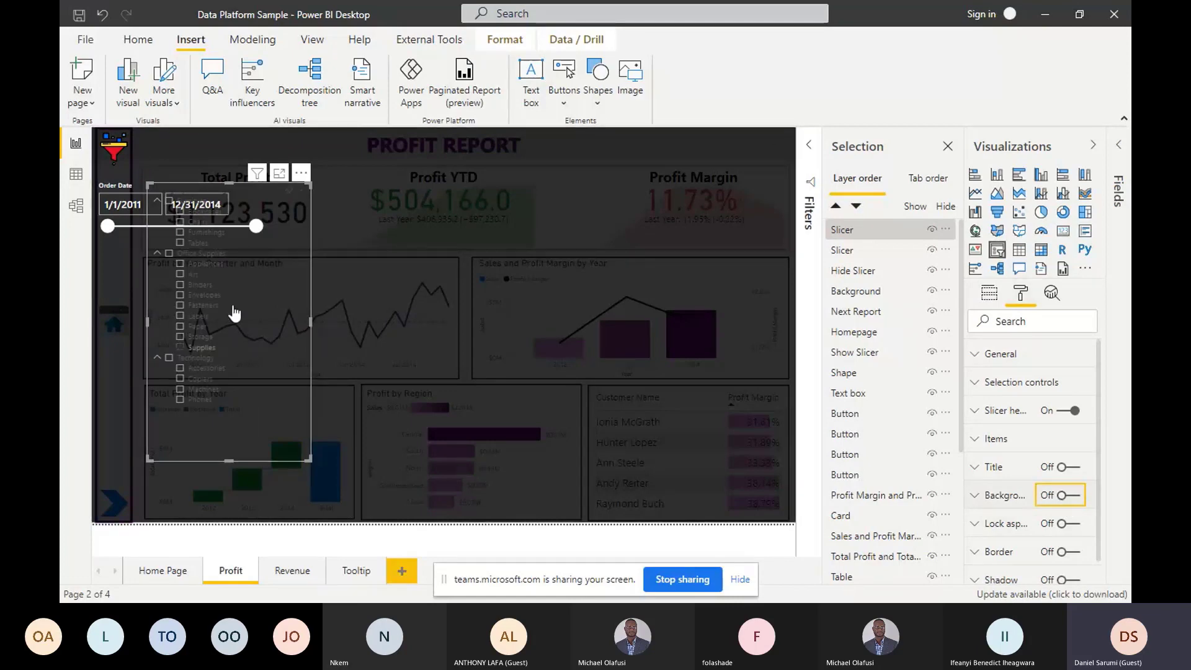
pyautogui.click(1009, 445)
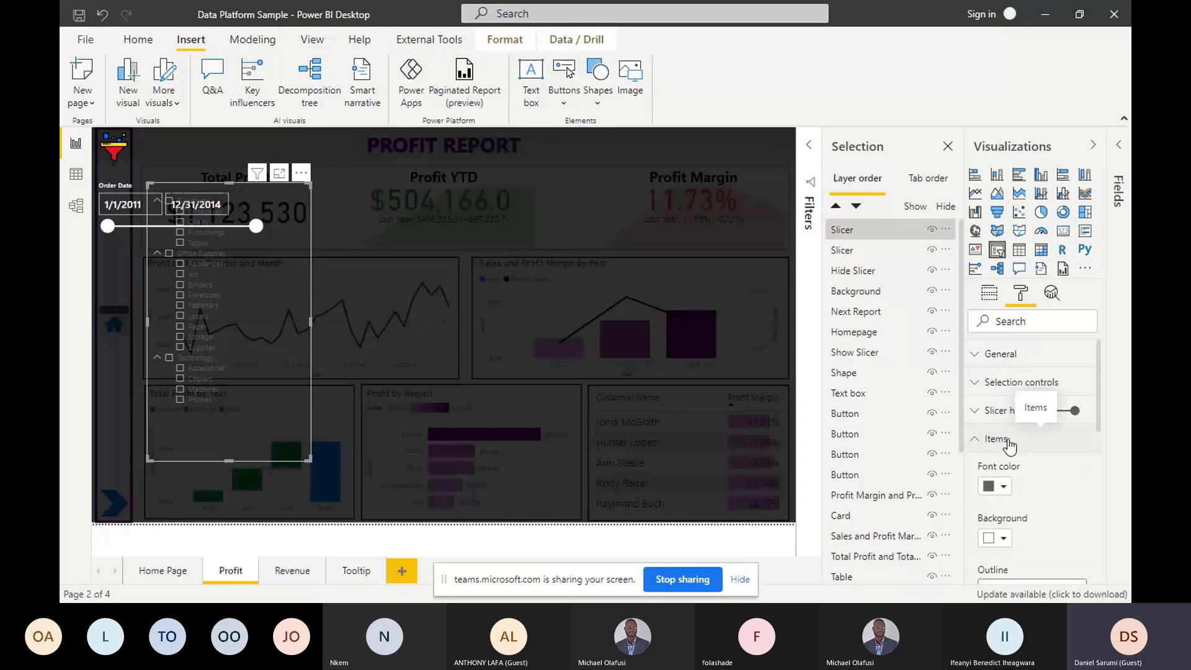
pyautogui.click(998, 490)
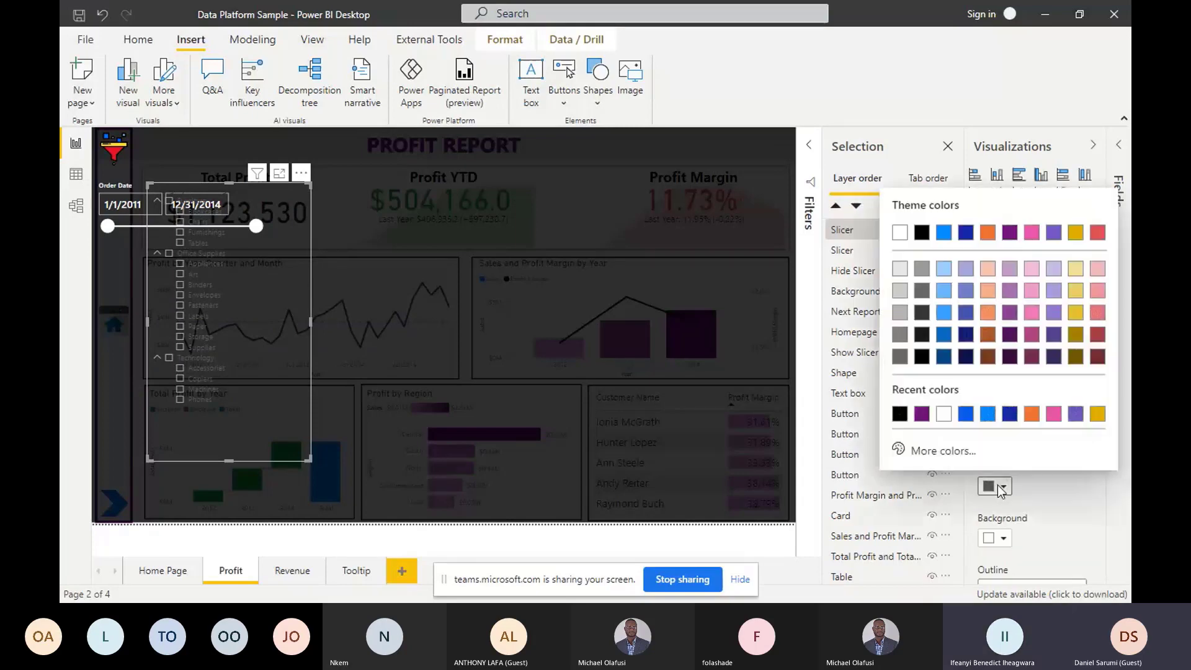
pyautogui.click(939, 416)
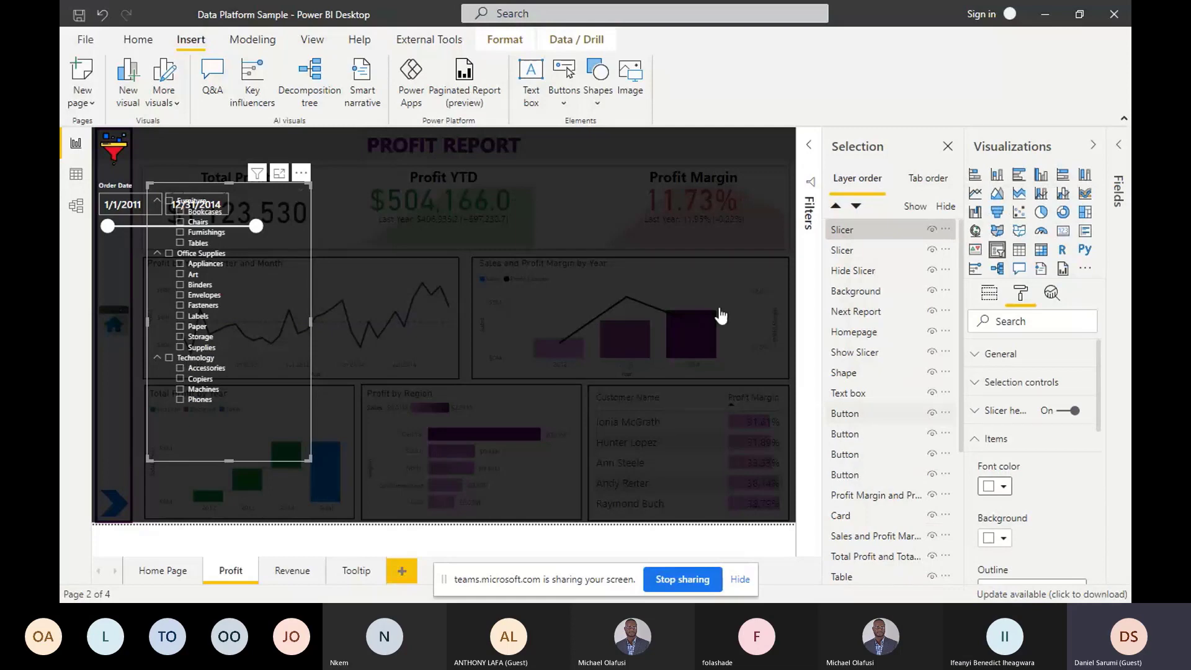
# Set the product slicer's item text size to 12 pt and place the slicer directly below the Order Date slicer
pyautogui.moveTo(254, 211); pyautogui.dragTo(221, 229)
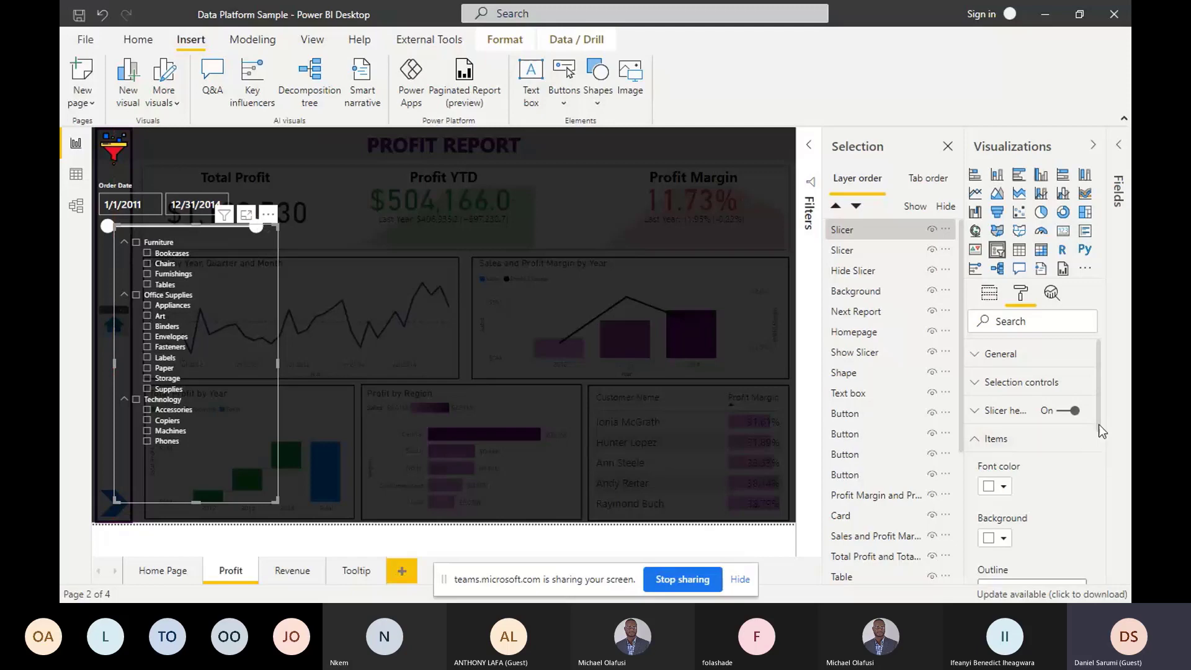
pyautogui.scroll(-3, 1101, 431)
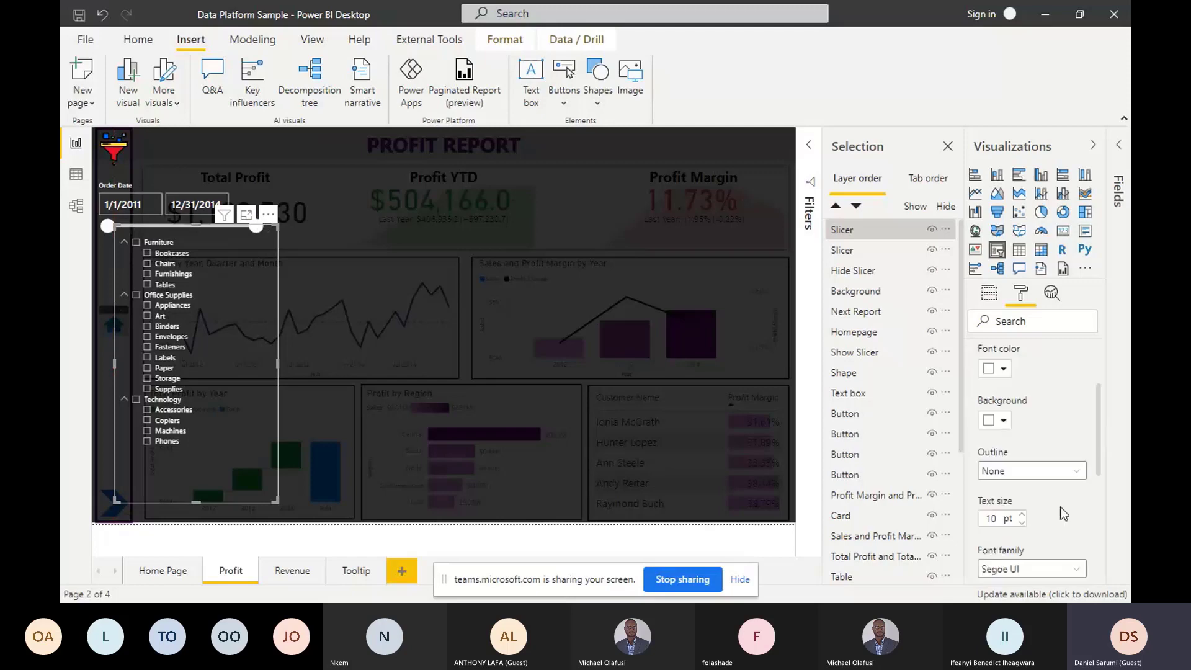
pyautogui.click(1020, 515)
pyautogui.click(1021, 515)
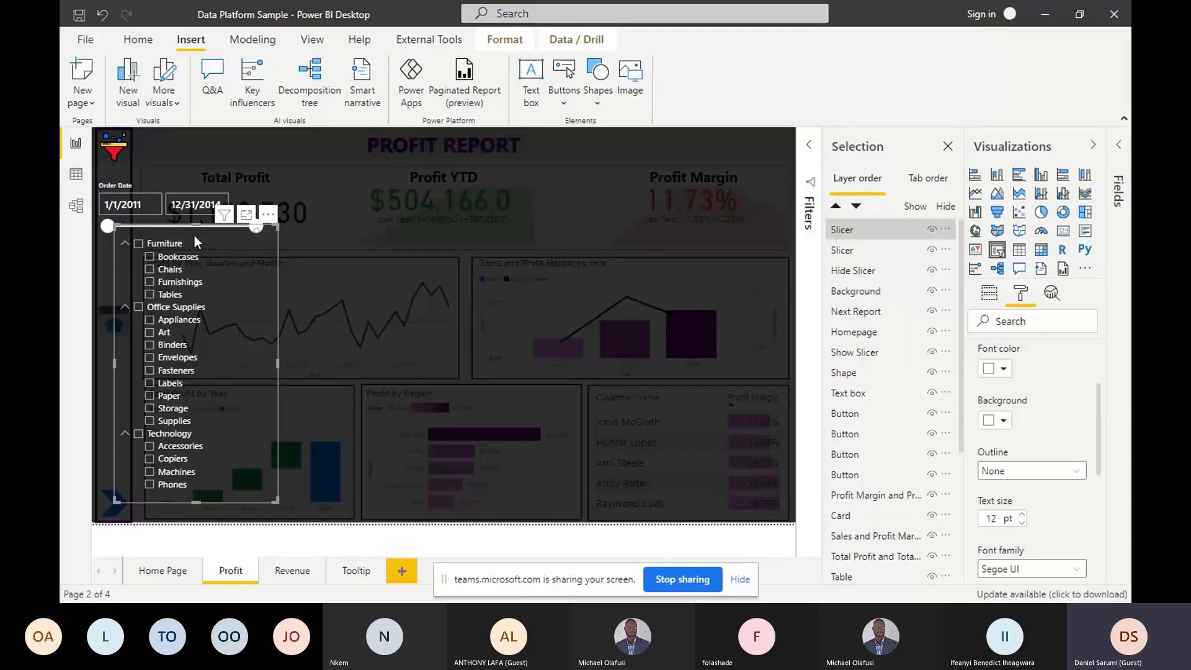
pyautogui.moveTo(195, 238); pyautogui.dragTo(183, 250)
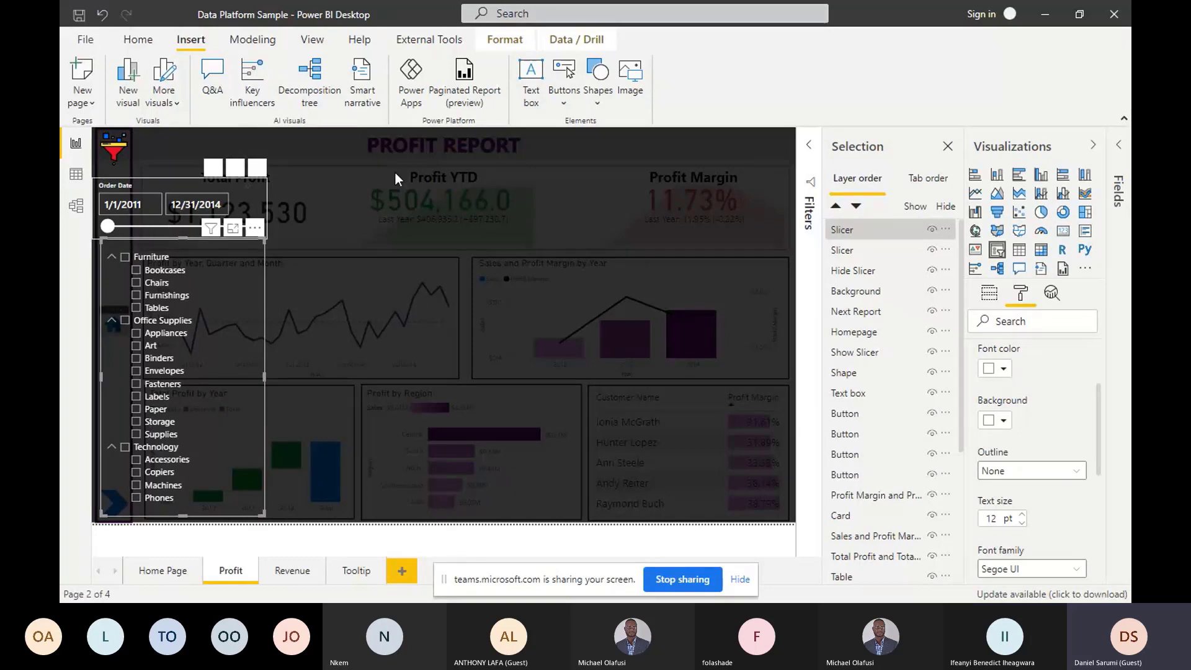
# Rename the product hierarchy slicer's layer as "Product Slicer"
pyautogui.click(841, 235)
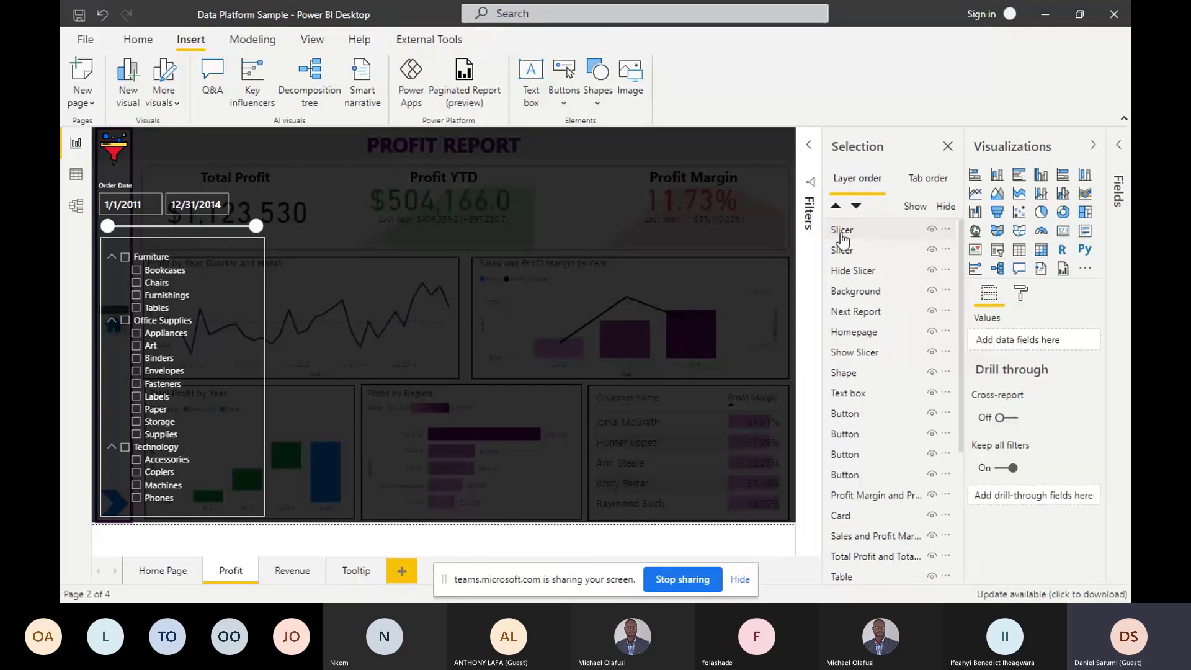
pyautogui.doubleClick(841, 233)
pyautogui.write('Product')
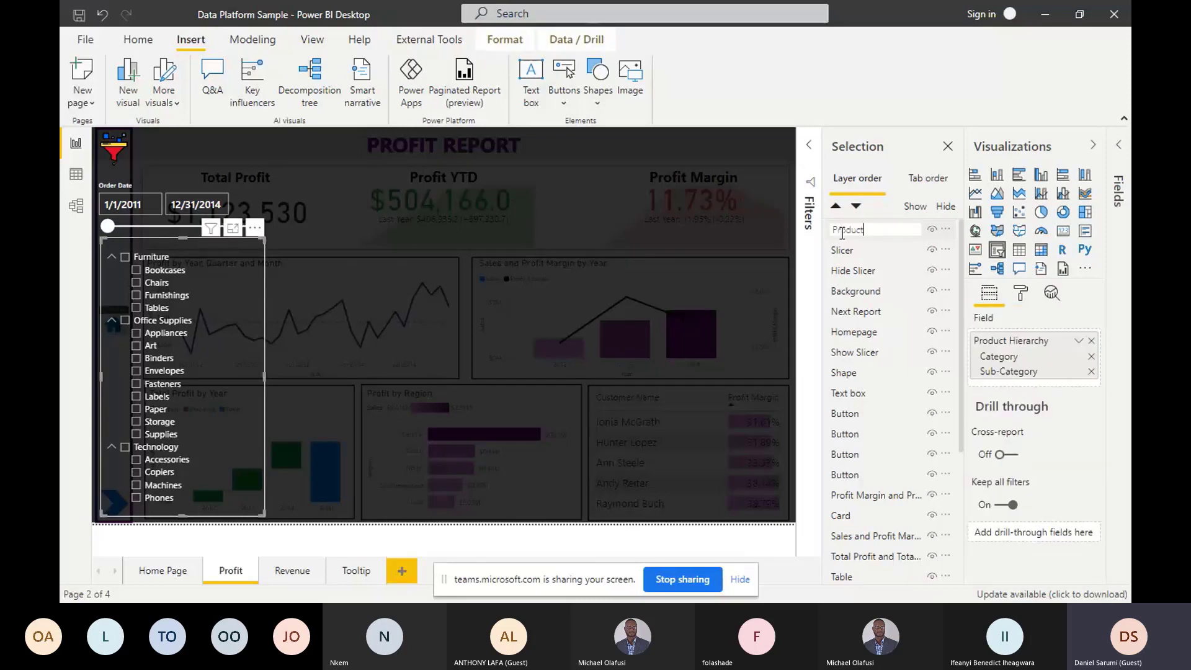
pyautogui.write(' Slicer')
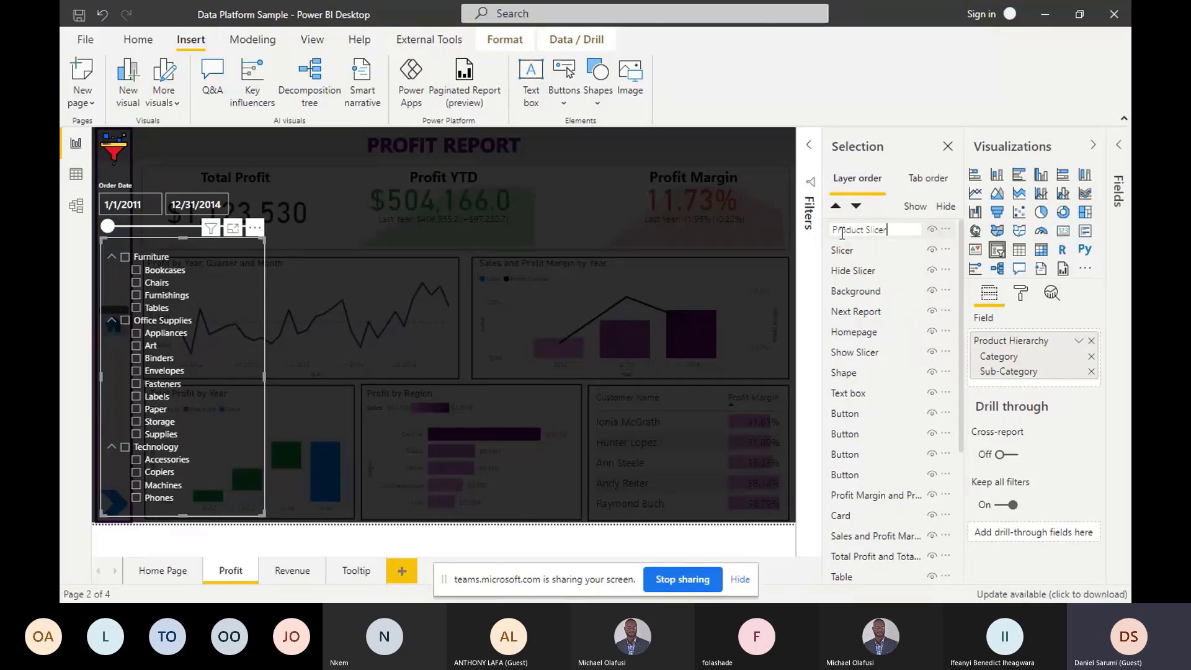
pyautogui.press('Return')
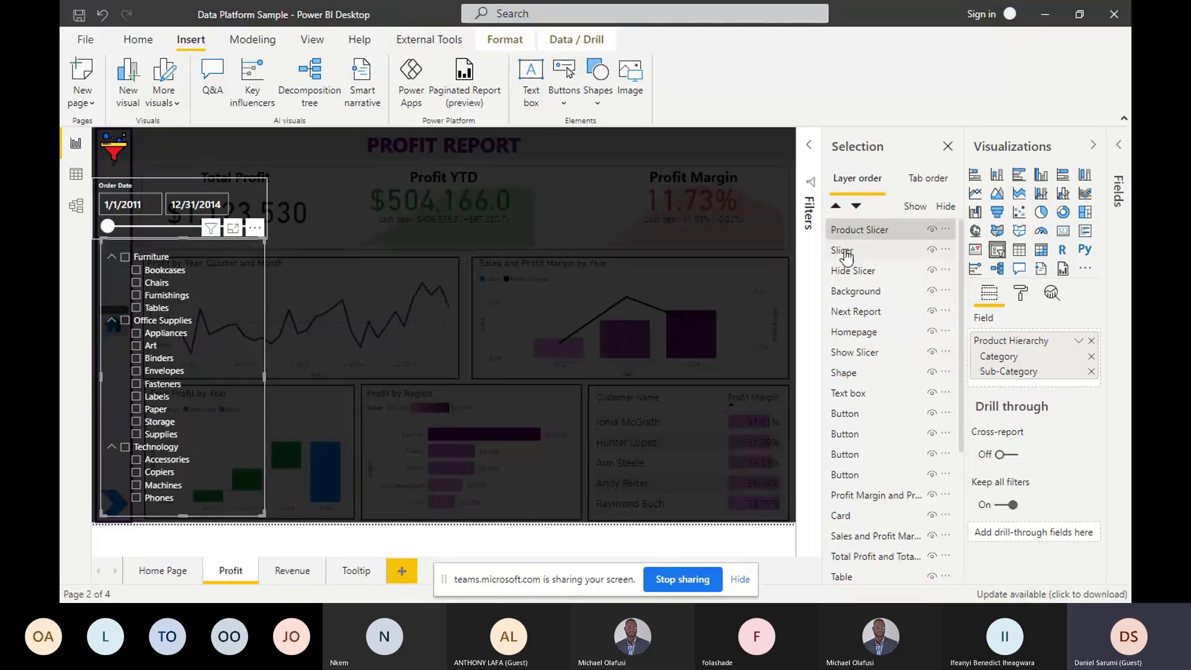
# Rename the Order Date slicer's layer as "Date Slicer"
pyautogui.click(843, 251)
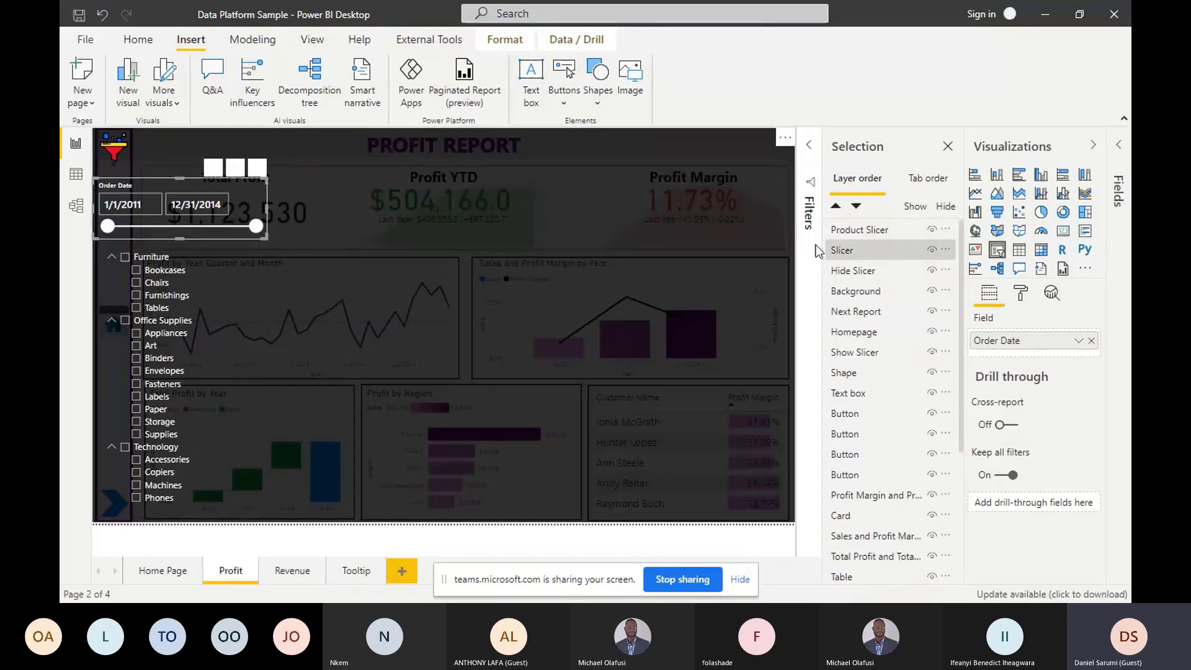
pyautogui.doubleClick(852, 252)
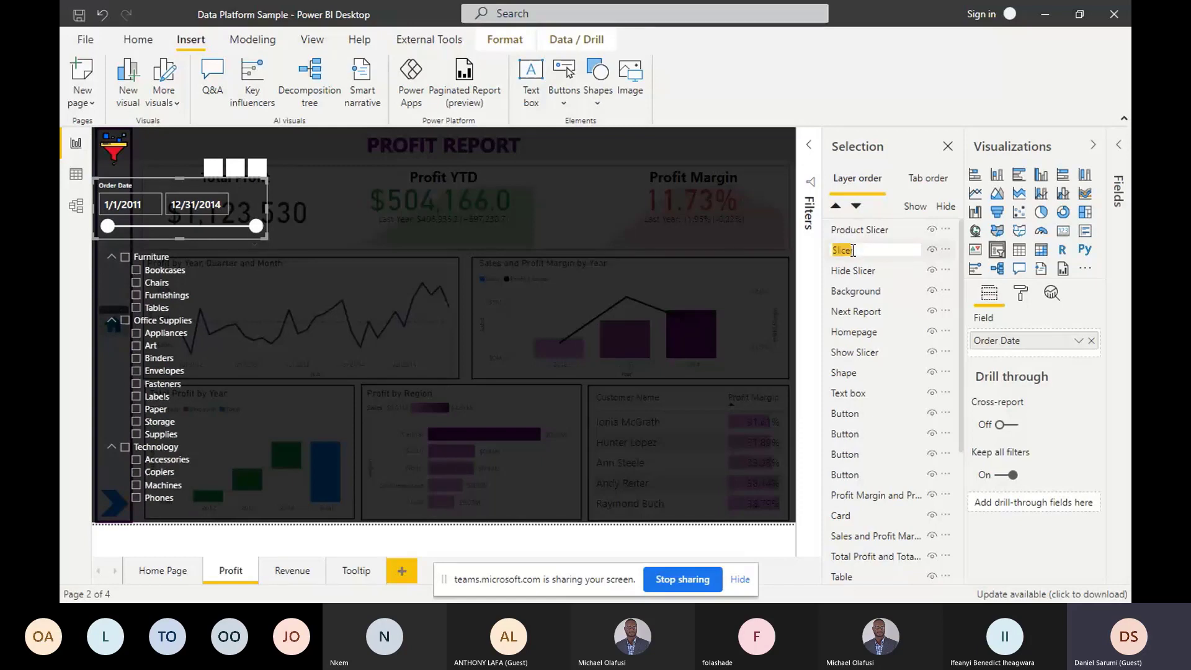
pyautogui.write('Date Sl')
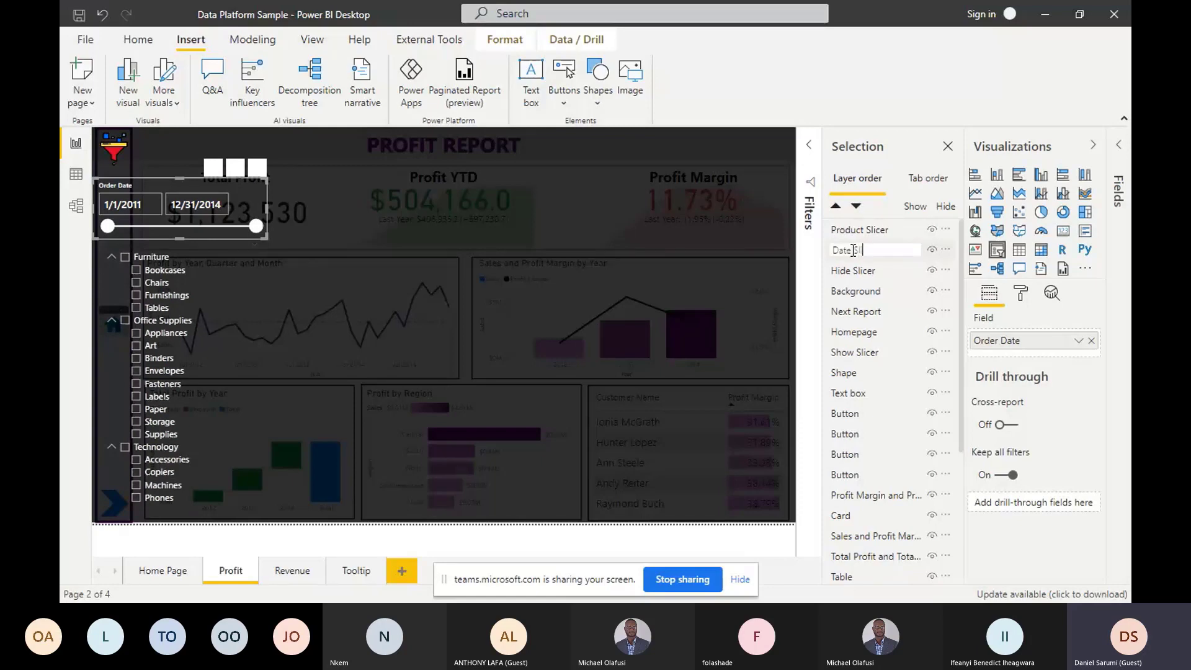
pyautogui.write('icer')
pyautogui.press('Return')
pyautogui.click(853, 251)
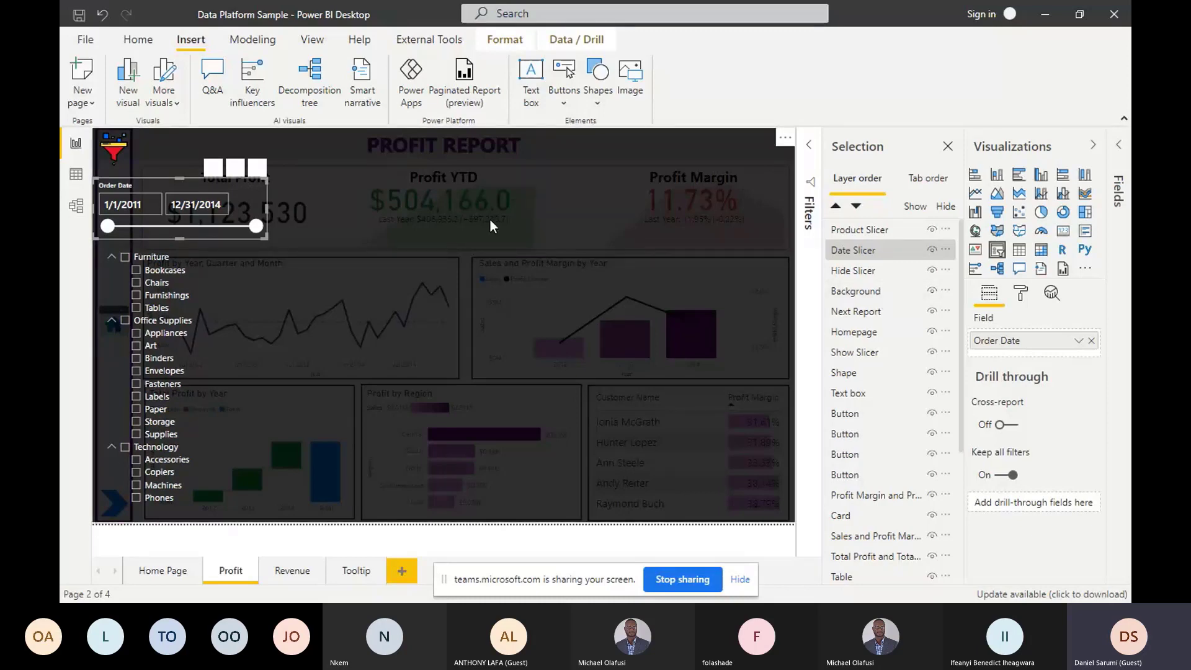
# Add a bookmark of the page with all slicer panel layers visible and name it "Show Slicer Pane"
pyautogui.click(1093, 148)
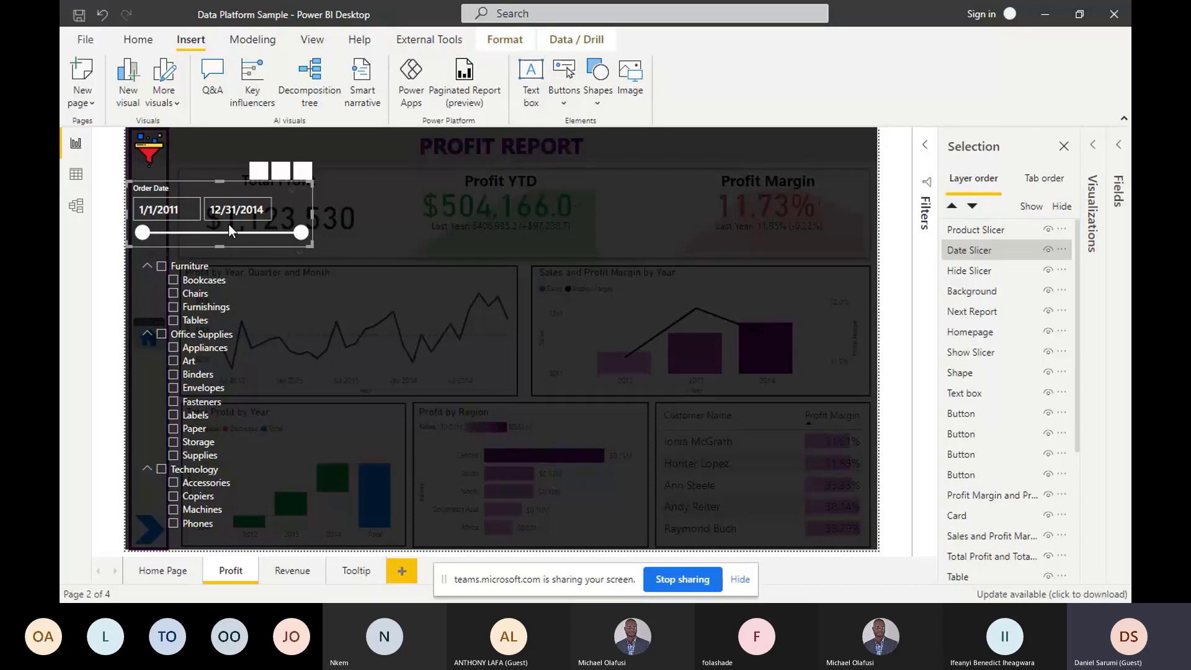
pyautogui.click(312, 41)
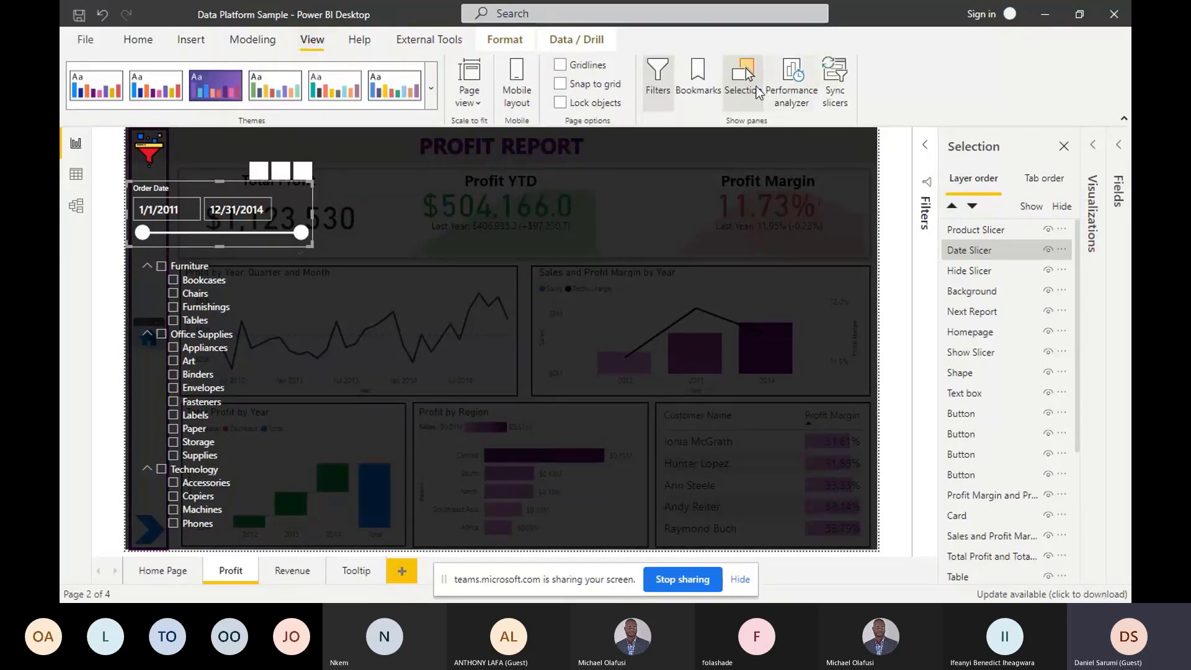
pyautogui.click(698, 95)
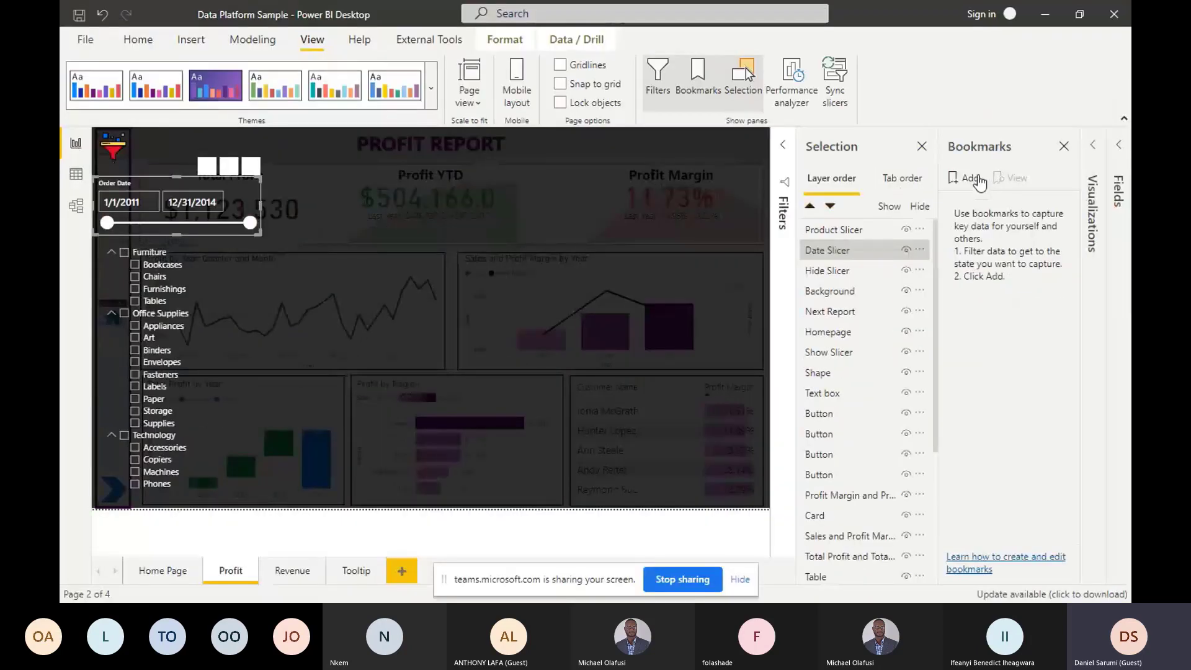
pyautogui.click(971, 179)
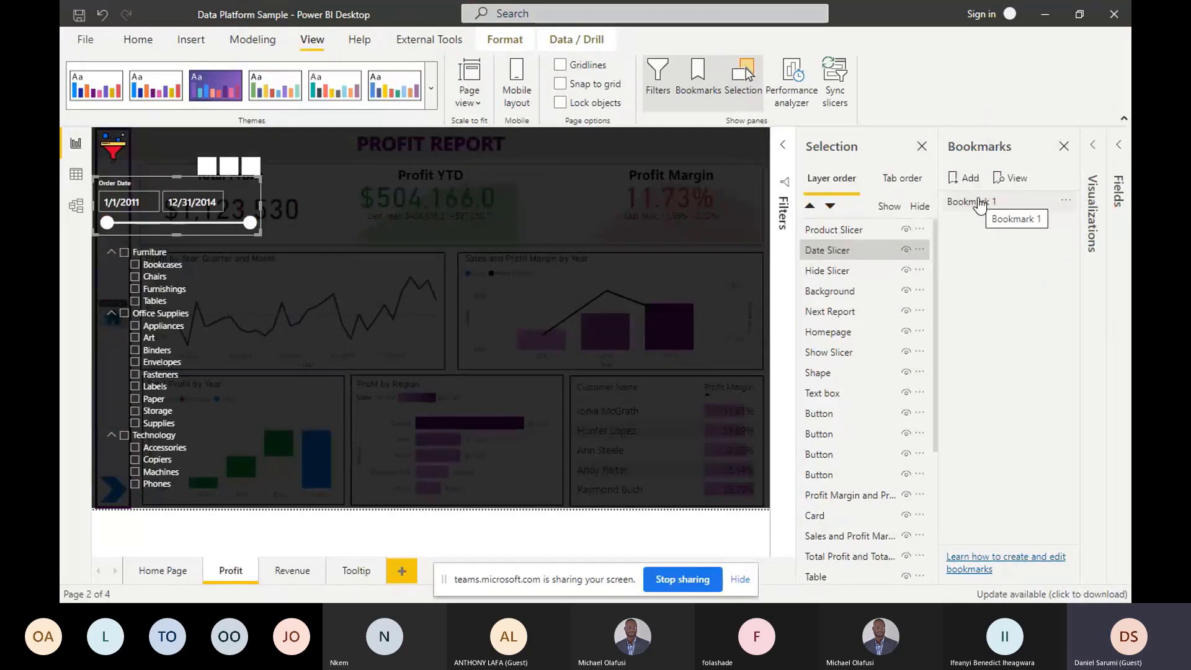
pyautogui.doubleClick(978, 198)
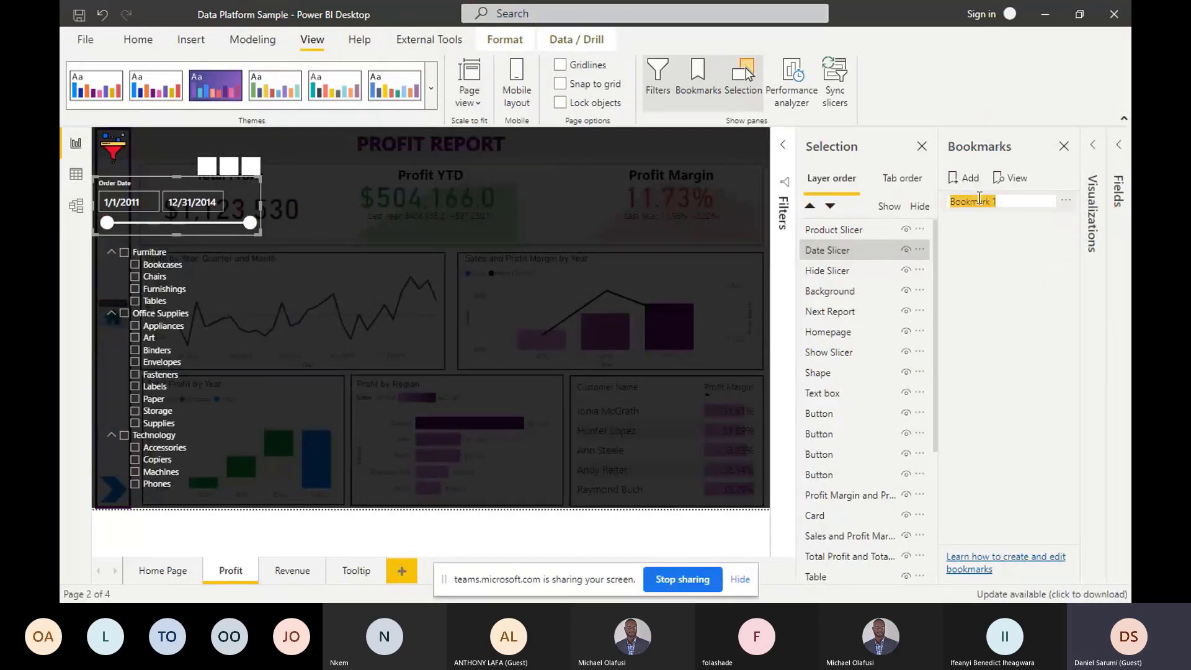
pyautogui.write('Show ')
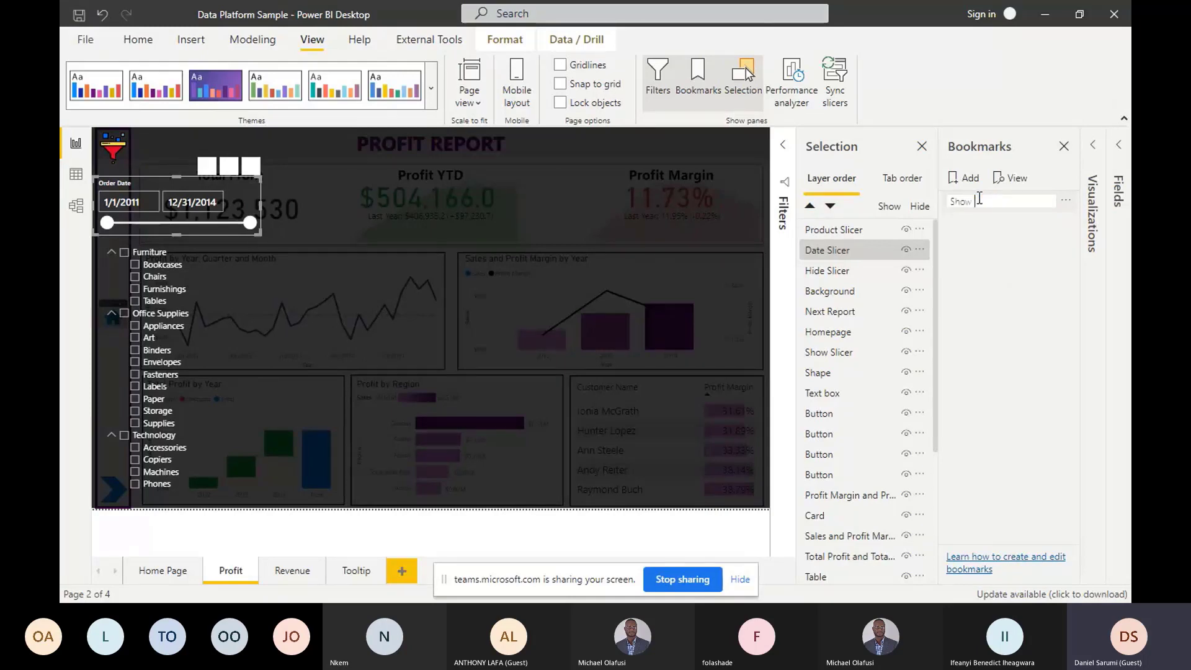
pyautogui.write('Slicer Pane')
pyautogui.press('Return')
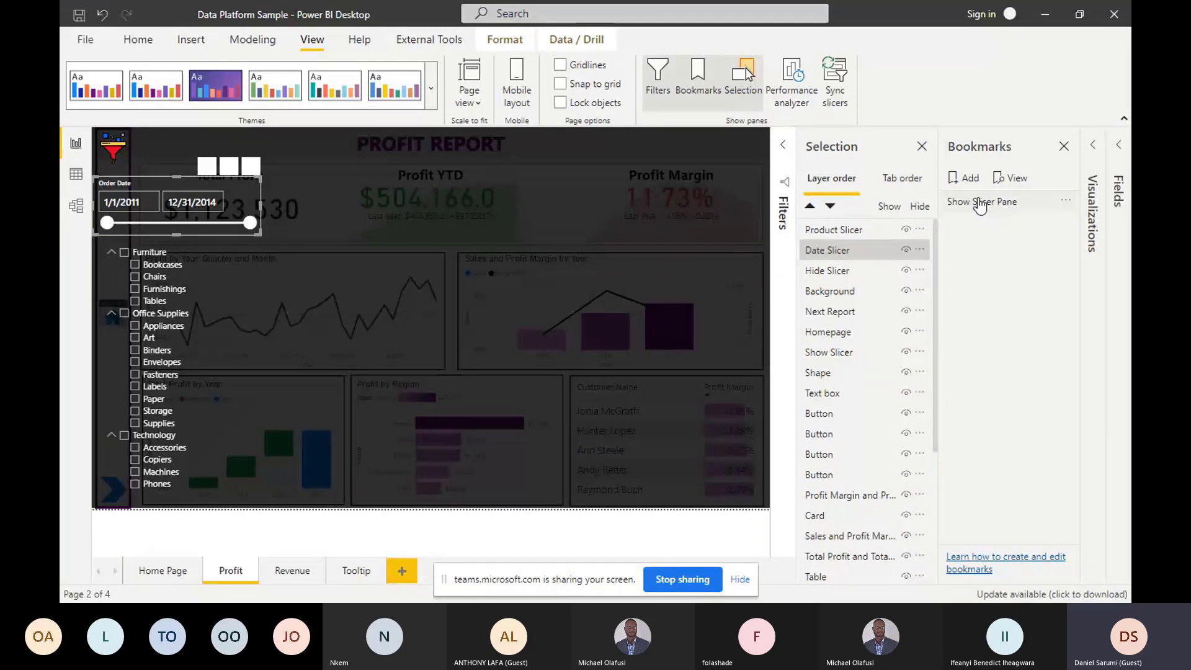
pyautogui.click(979, 204)
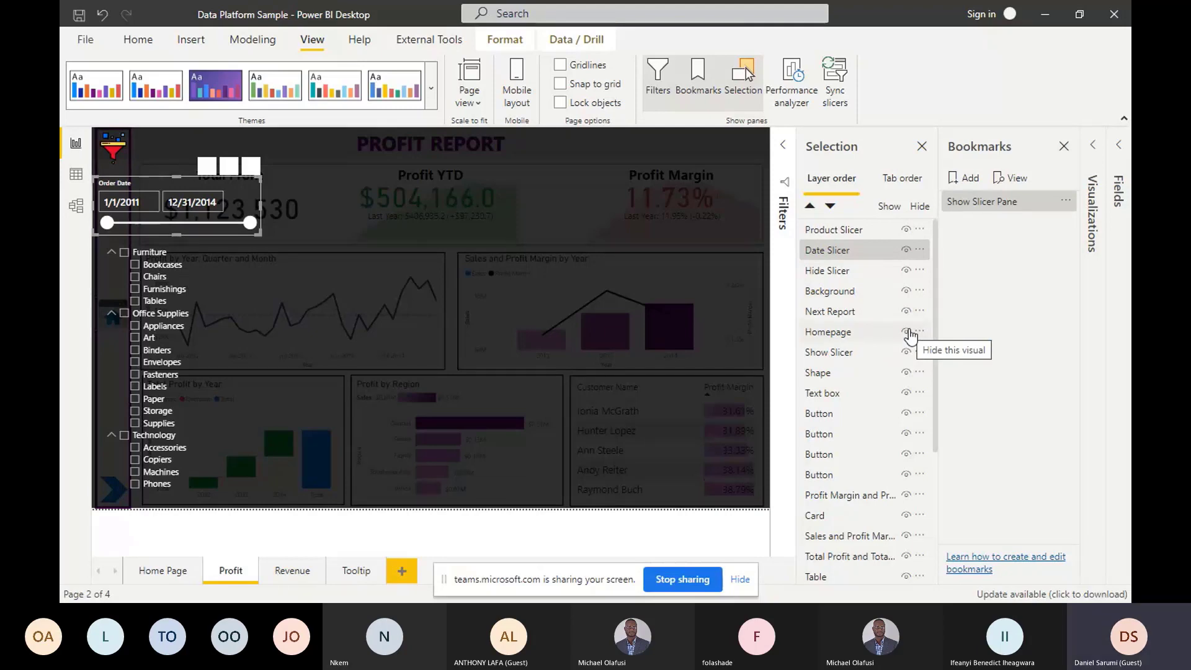
# Hide the Product Slicer, Date Slicer, Hide Slicer and Background layers on the Profit page
pyautogui.click(906, 229)
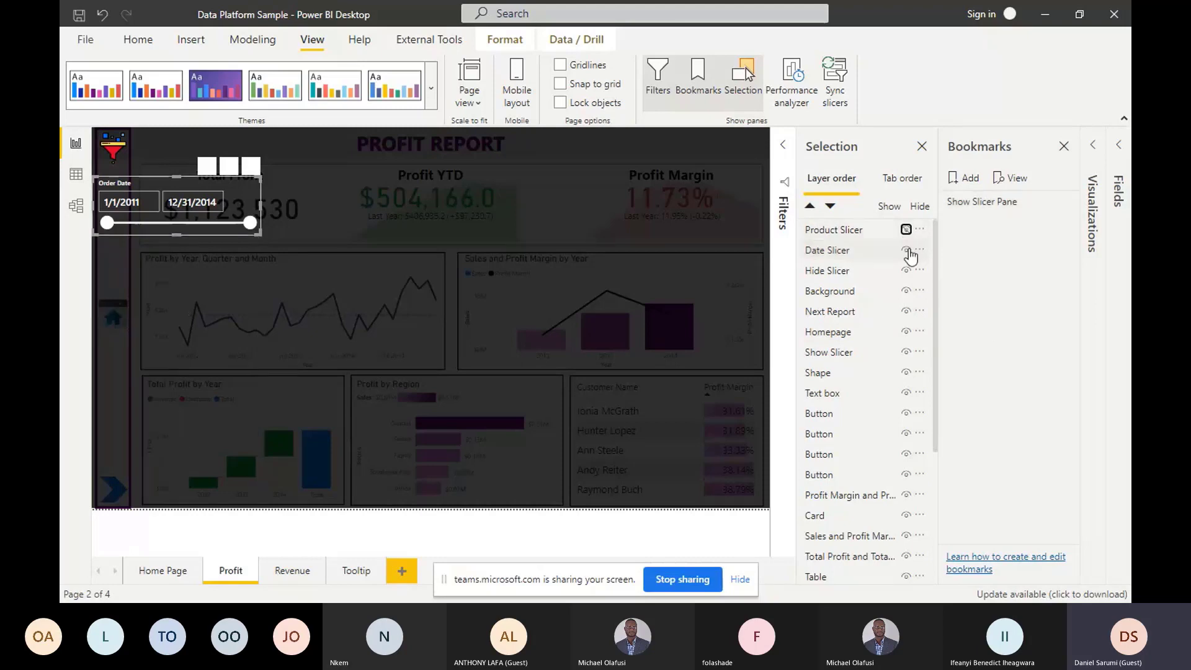
pyautogui.click(906, 250)
pyautogui.click(906, 251)
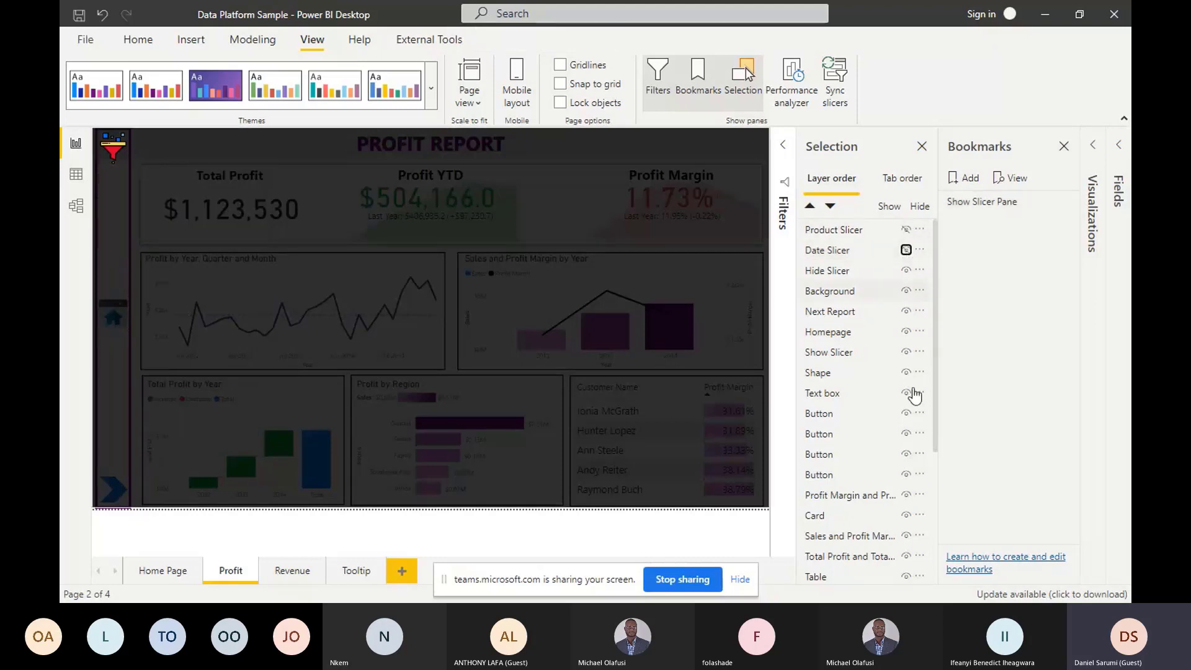
pyautogui.click(906, 270)
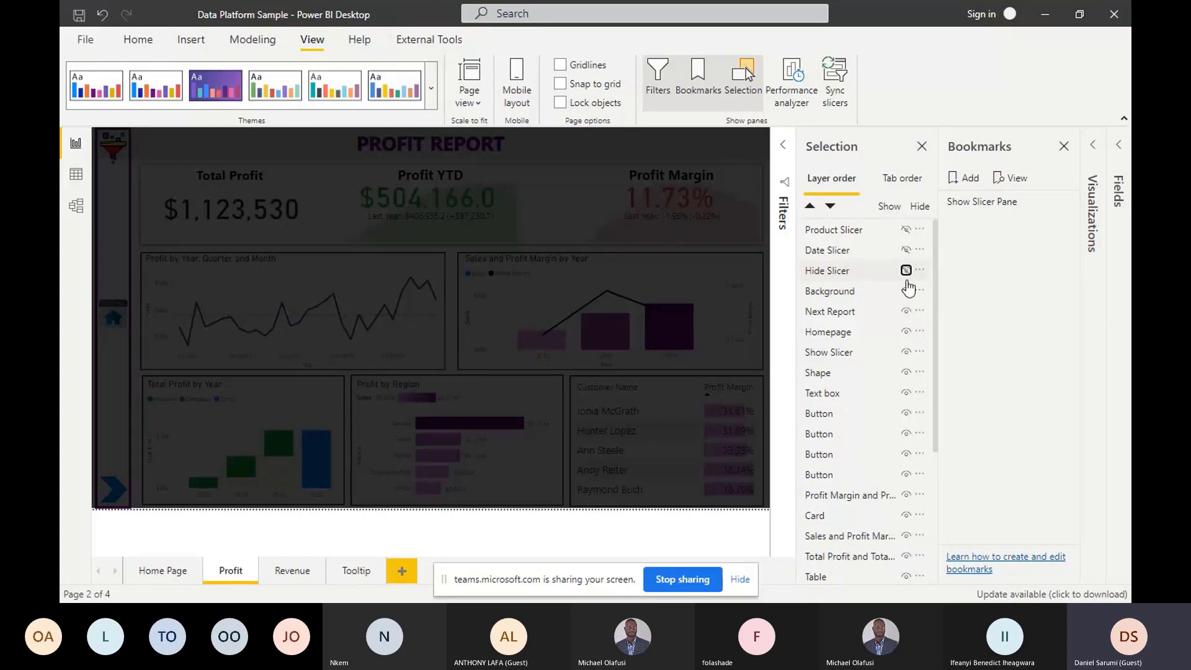
pyautogui.click(906, 290)
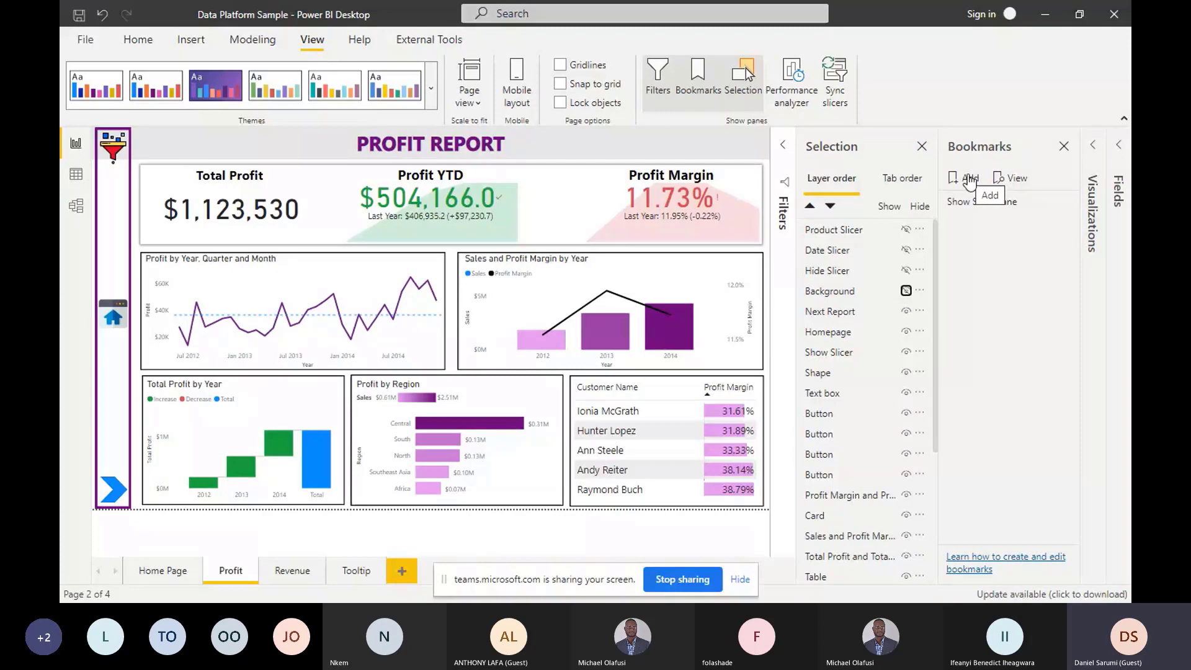
# Add a bookmark of the page with the slicer panel hidden and name it "No Slicer Pane"
pyautogui.click(969, 179)
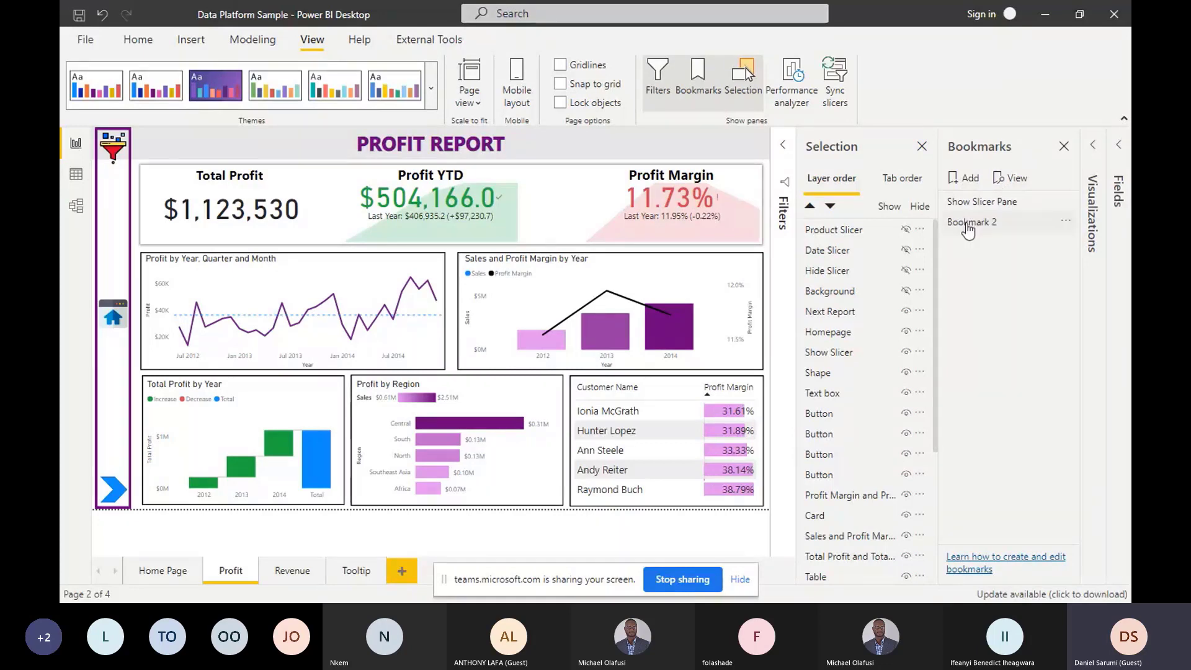
pyautogui.doubleClick(968, 224)
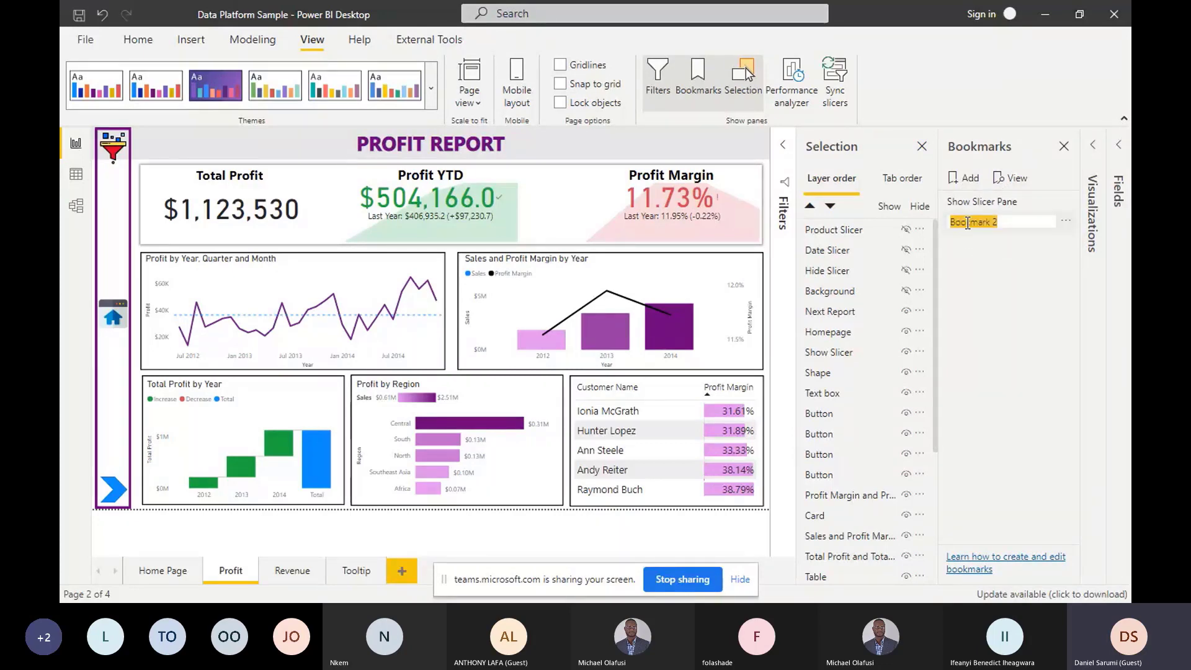
pyautogui.write('No Slicer Pane')
pyautogui.press('Return')
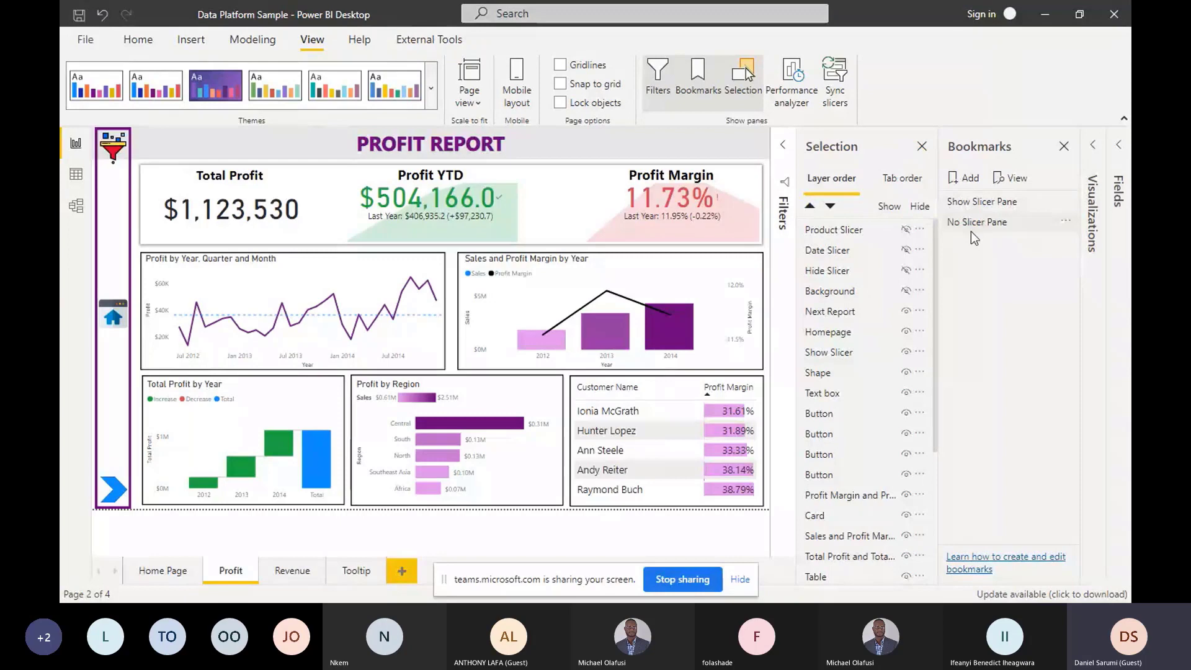
# Test both bookmarks by switching between No Slicer Pane and Show Slicer Pane, ending on No Slicer Pane
pyautogui.click(998, 225)
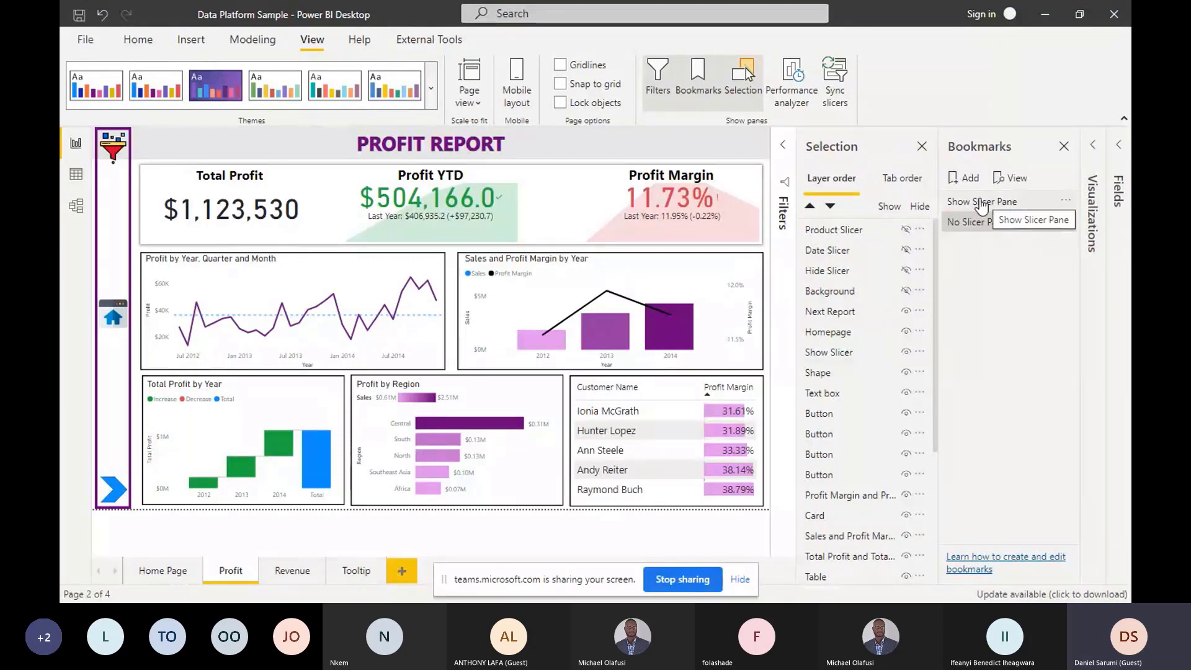
pyautogui.click(981, 204)
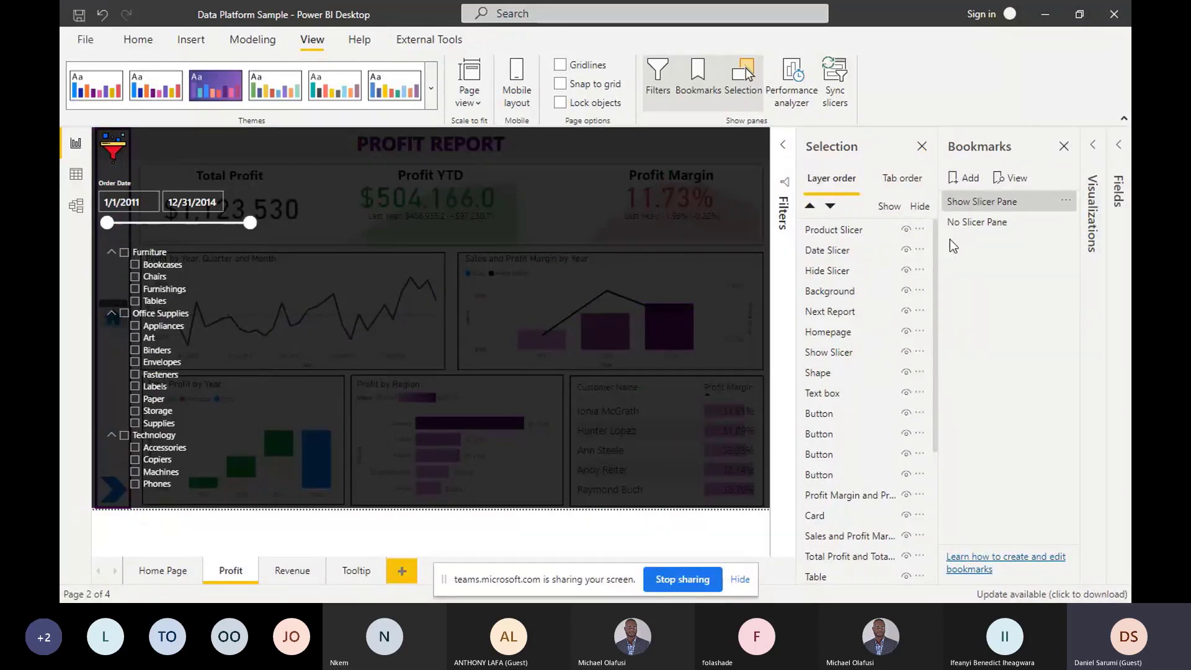
pyautogui.click(986, 223)
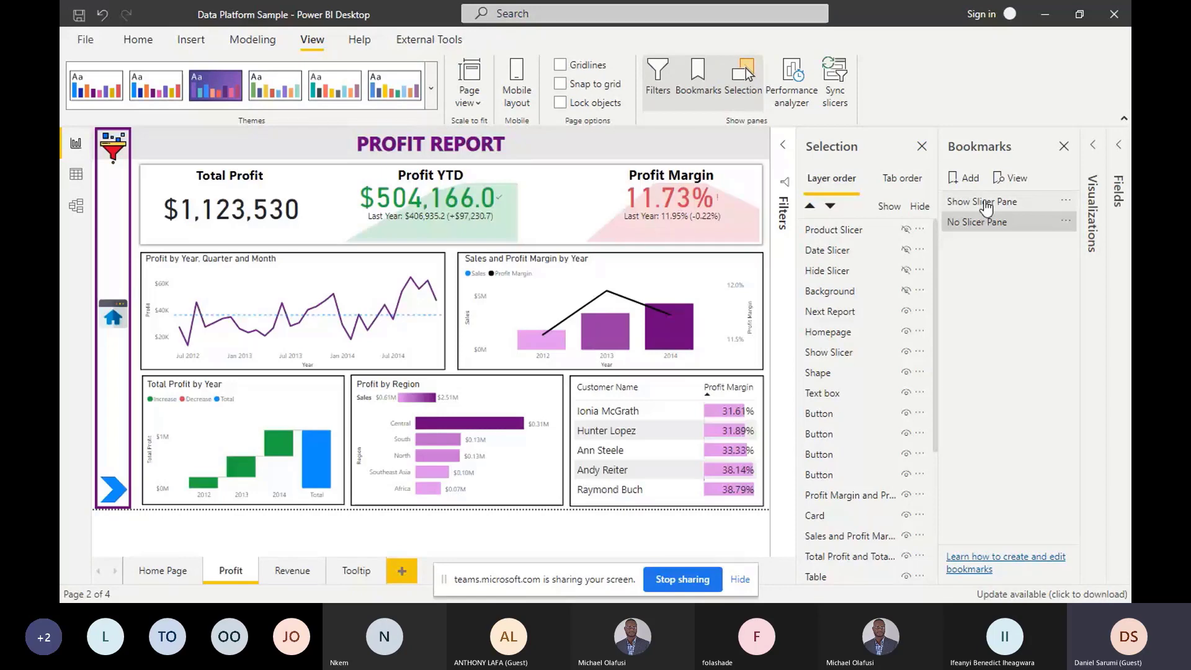
# Apply the Show Slicer Pane bookmark and return to No Slicer Pane to compare the two page states
pyautogui.click(986, 207)
pyautogui.click(986, 222)
pyautogui.click(995, 234)
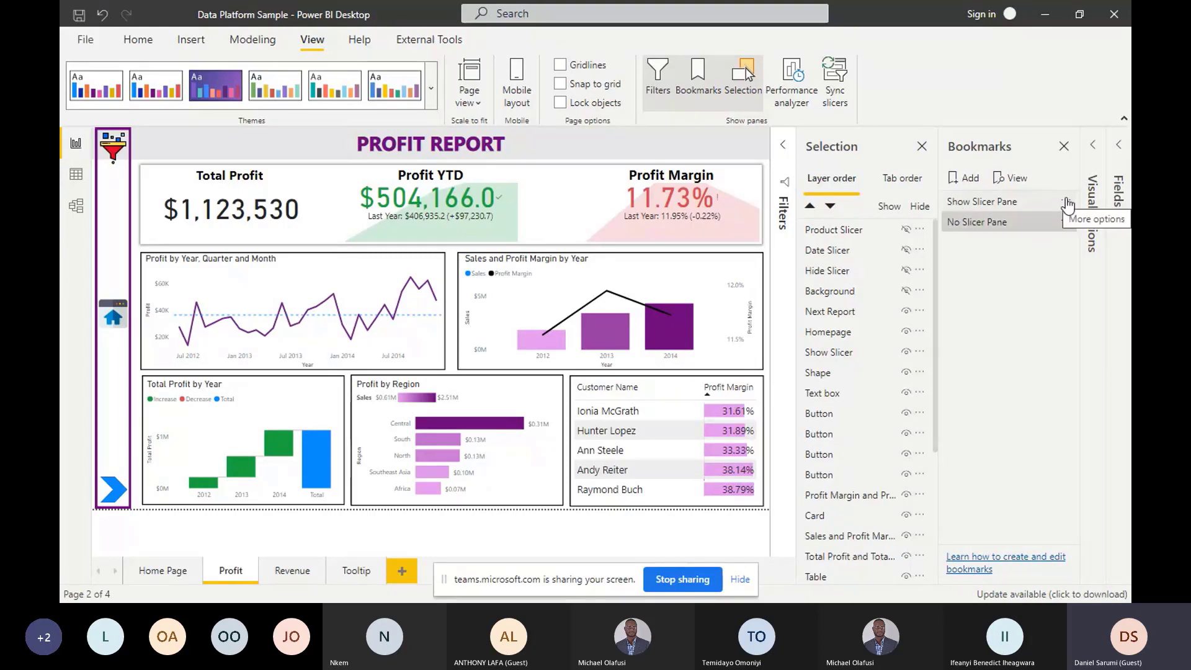
# Turn off the Data option for the Show Slicer Pane and No Slicer Pane bookmarks, ending on No Slicer Pane
pyautogui.click(1067, 203)
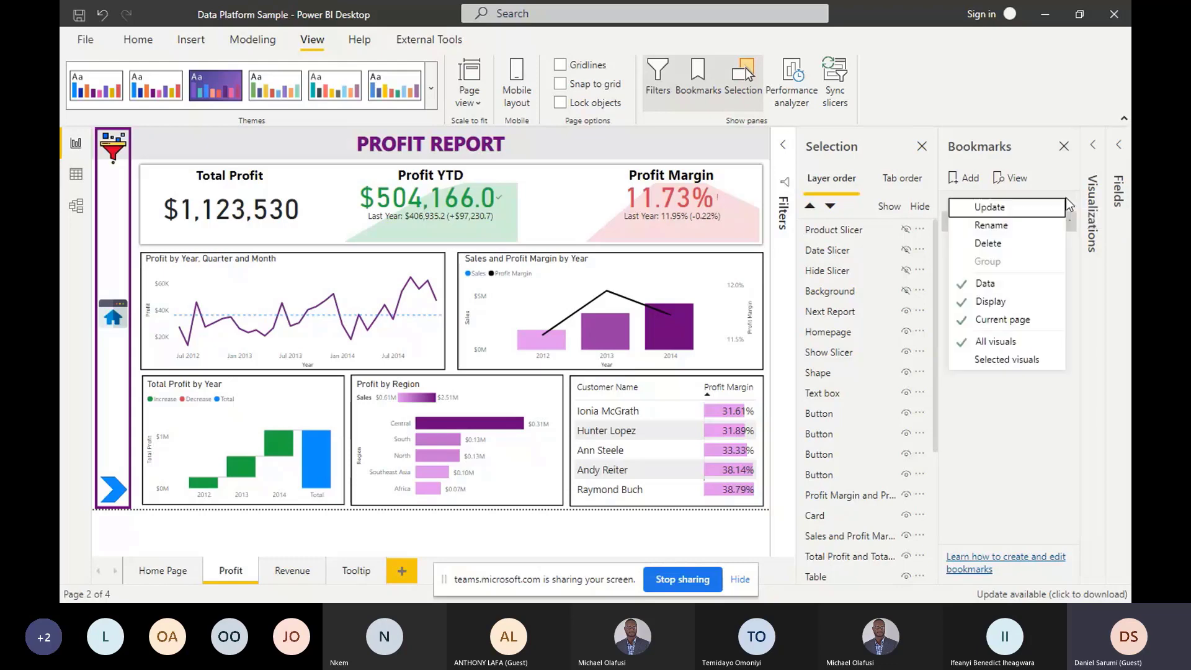
pyautogui.click(973, 283)
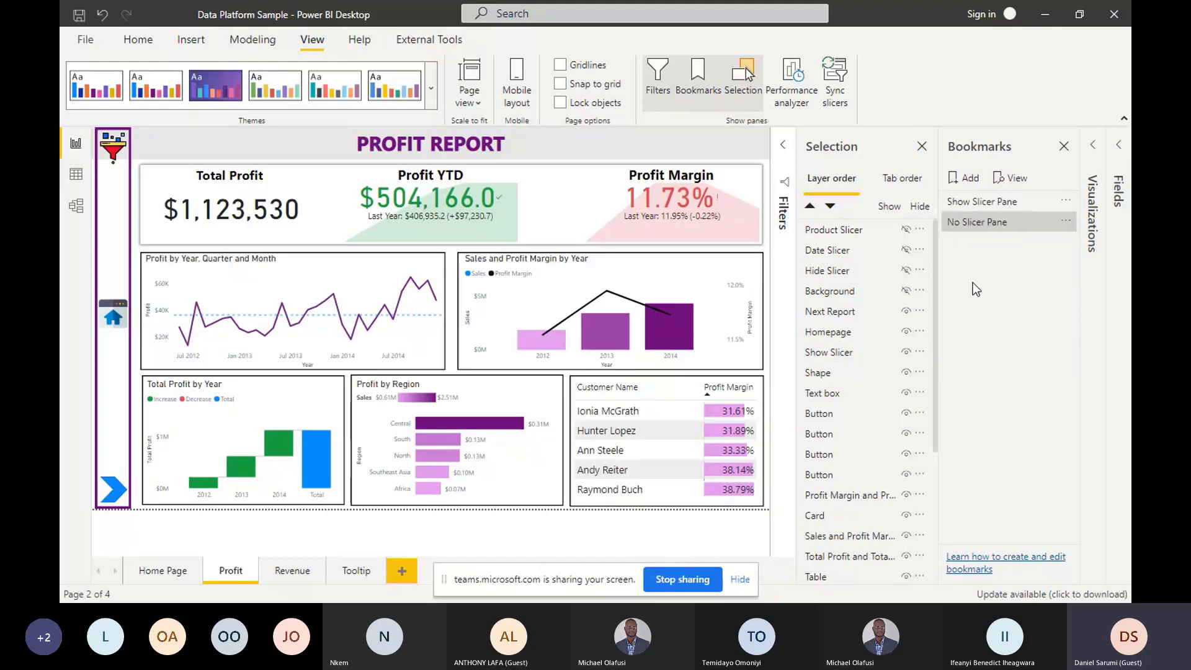
pyautogui.click(1067, 222)
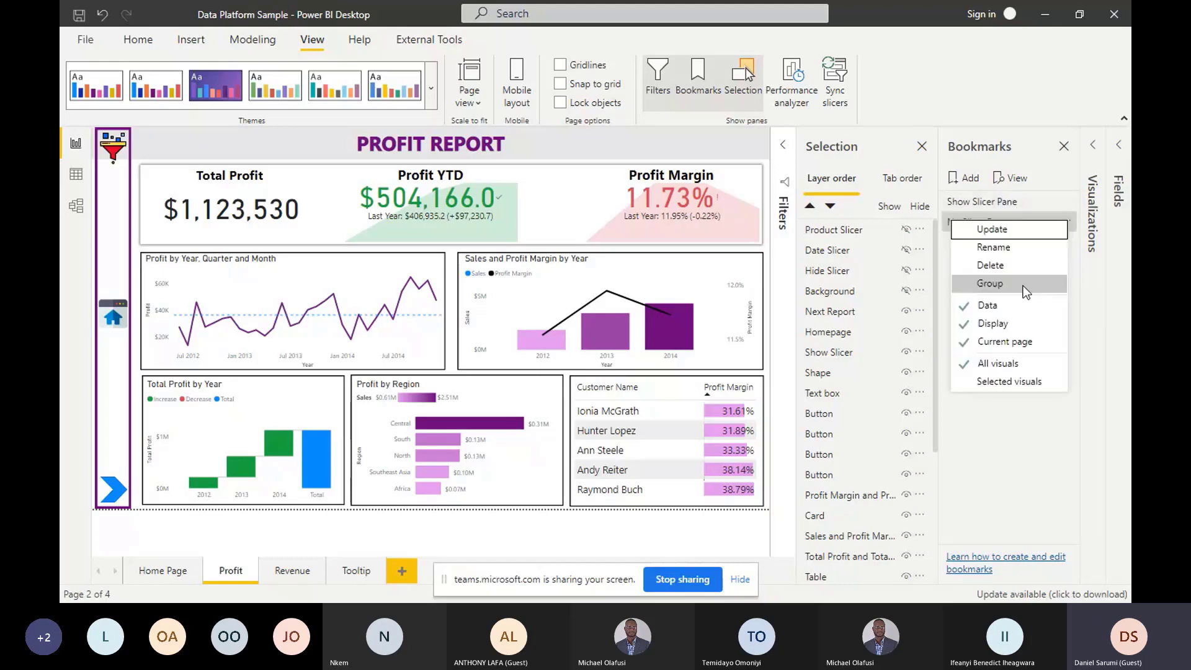
pyautogui.click(995, 303)
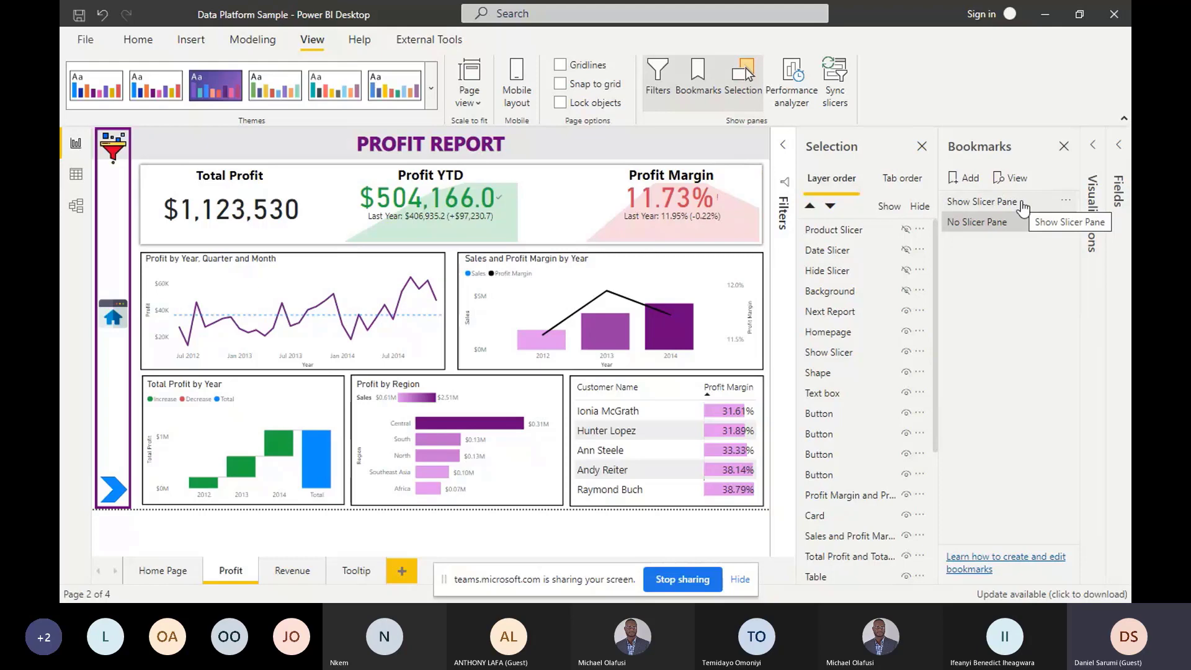
pyautogui.click(965, 209)
pyautogui.click(968, 224)
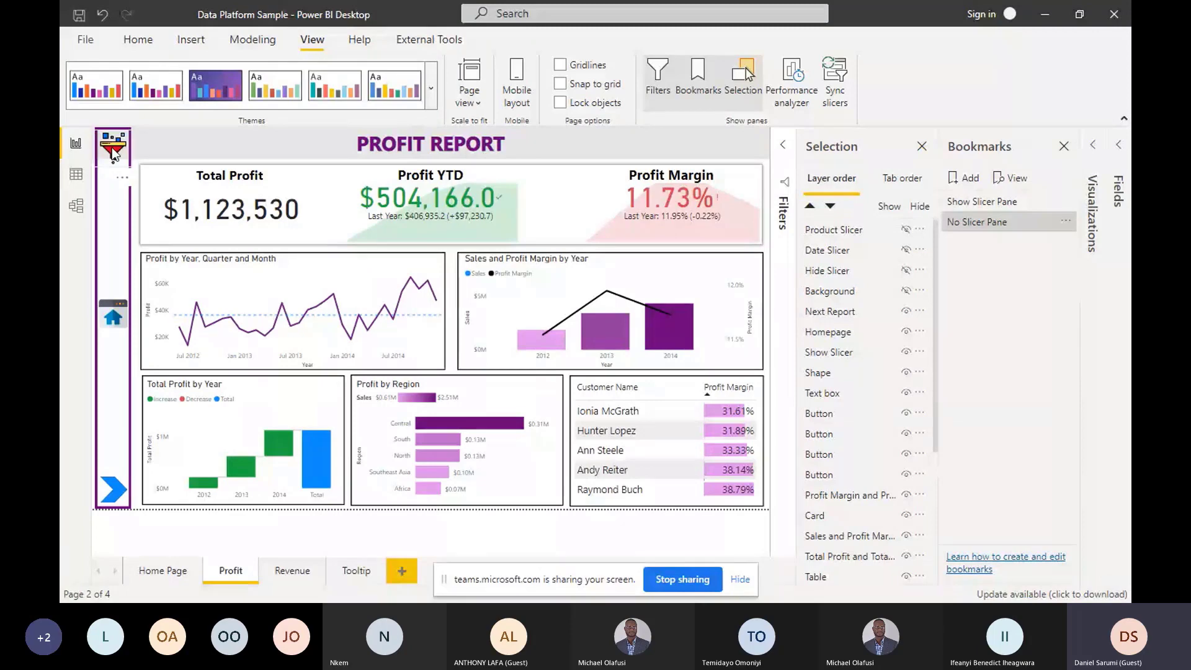
# Turn on the action of the Show Slicer funnel image and set it to the bookmark Show Slicer Pane
pyautogui.click(127, 150)
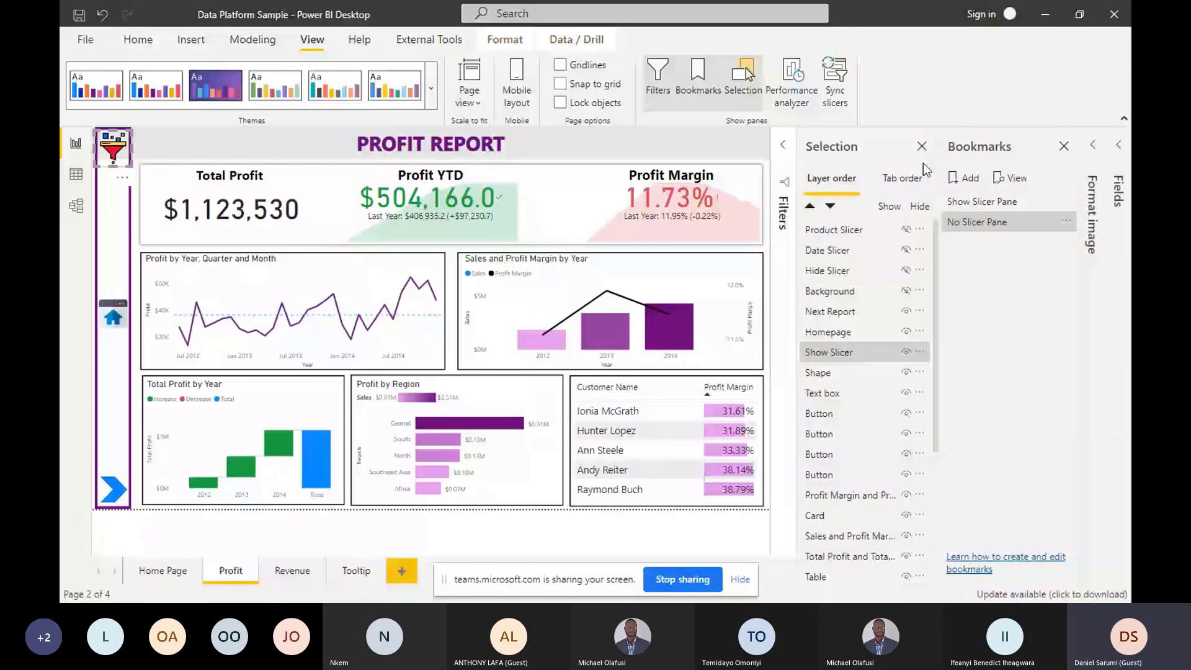
pyautogui.click(922, 145)
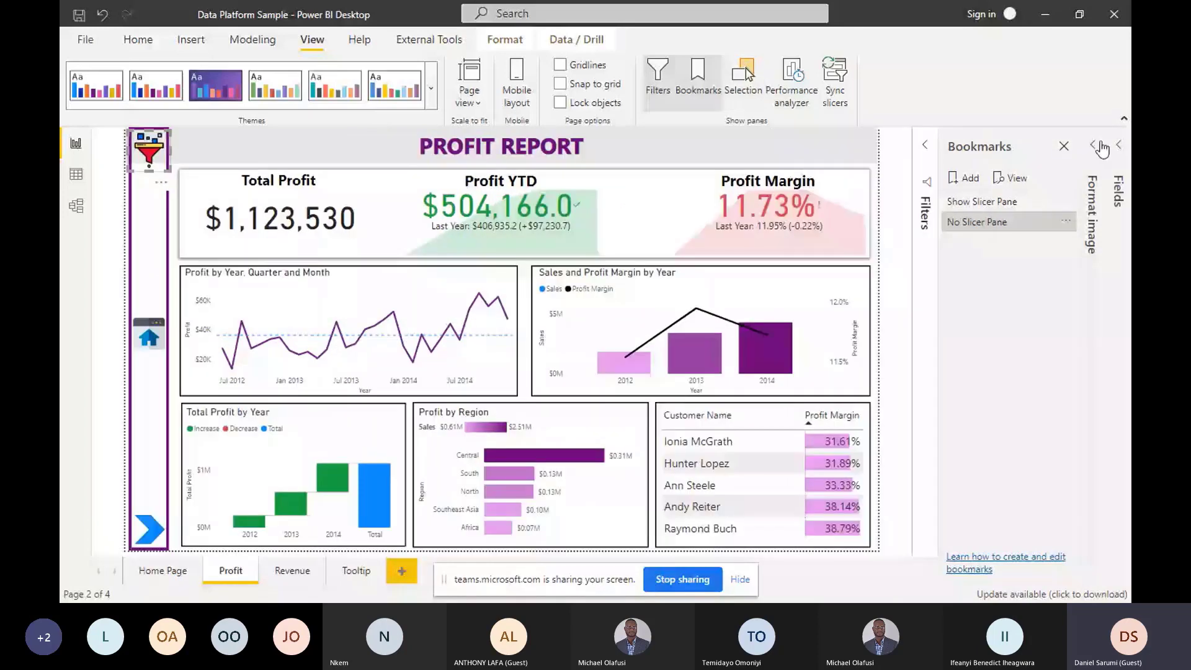
pyautogui.click(1096, 146)
pyautogui.click(1048, 413)
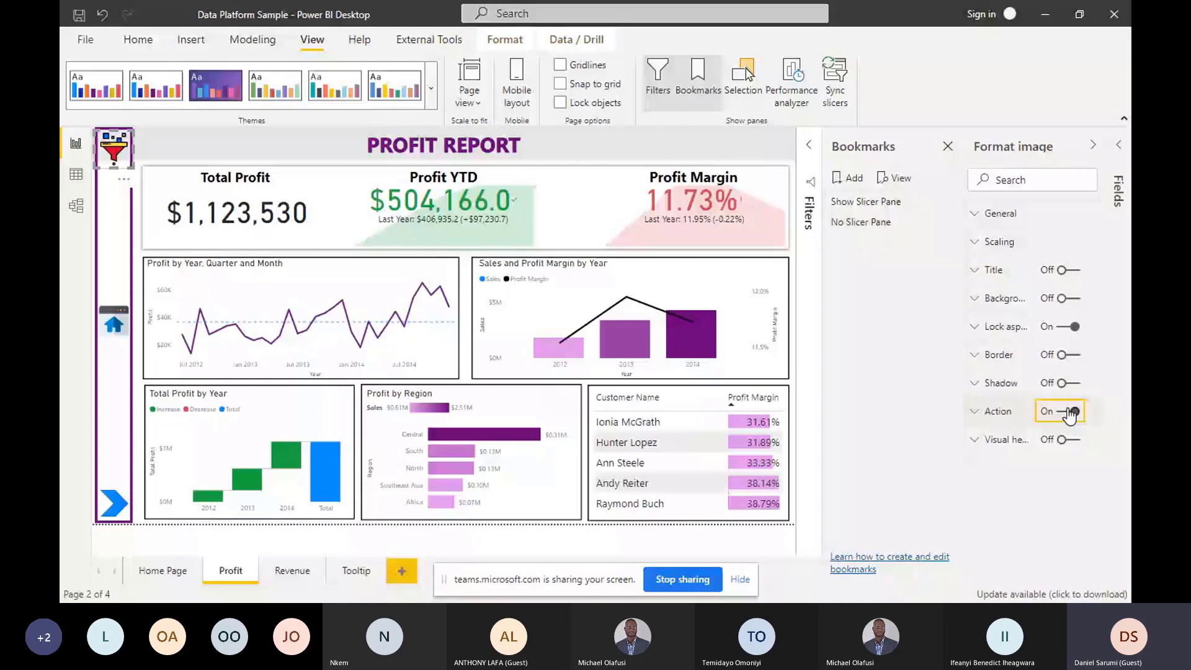
pyautogui.click(876, 414)
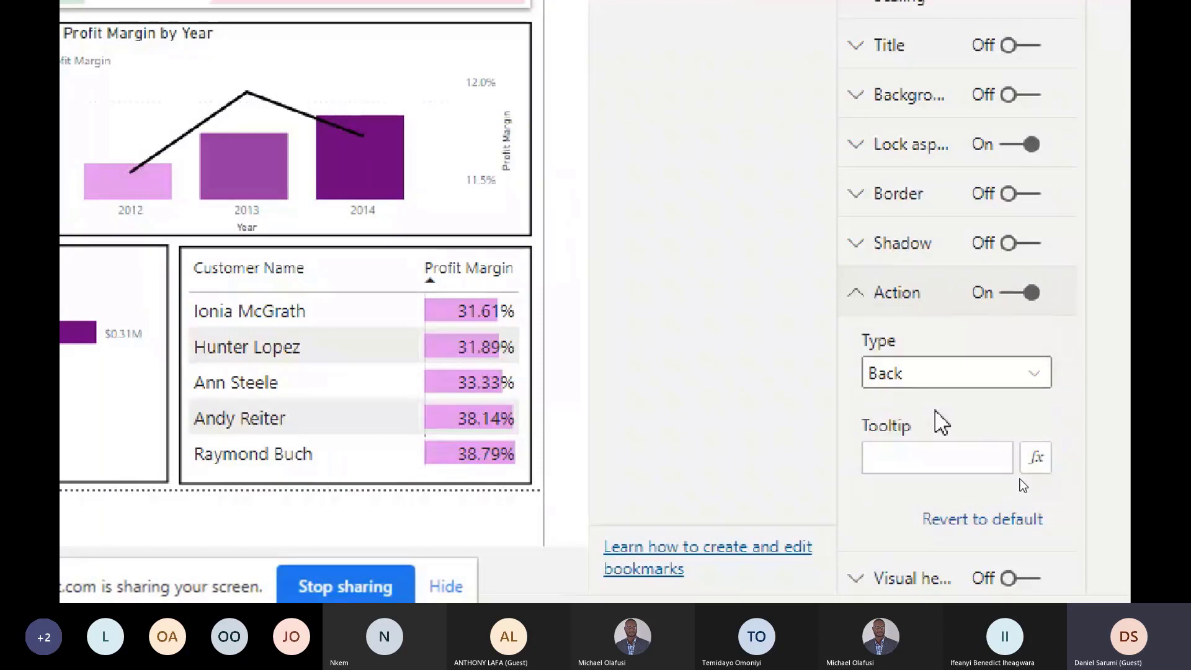
pyautogui.click(913, 374)
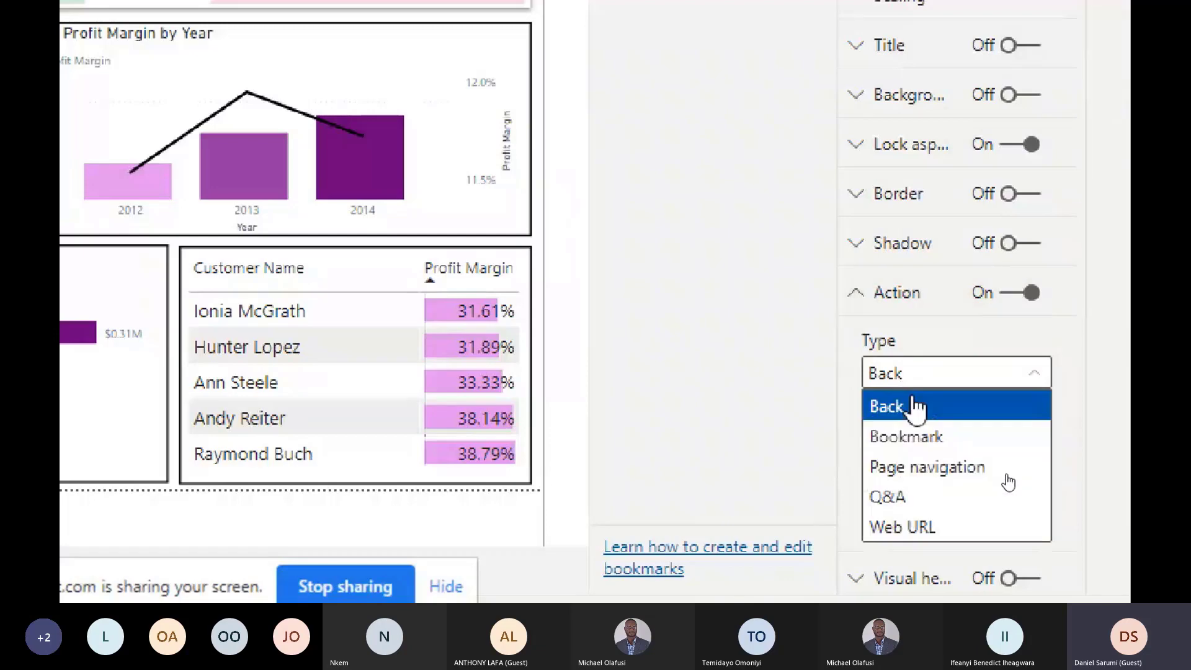
pyautogui.click(912, 437)
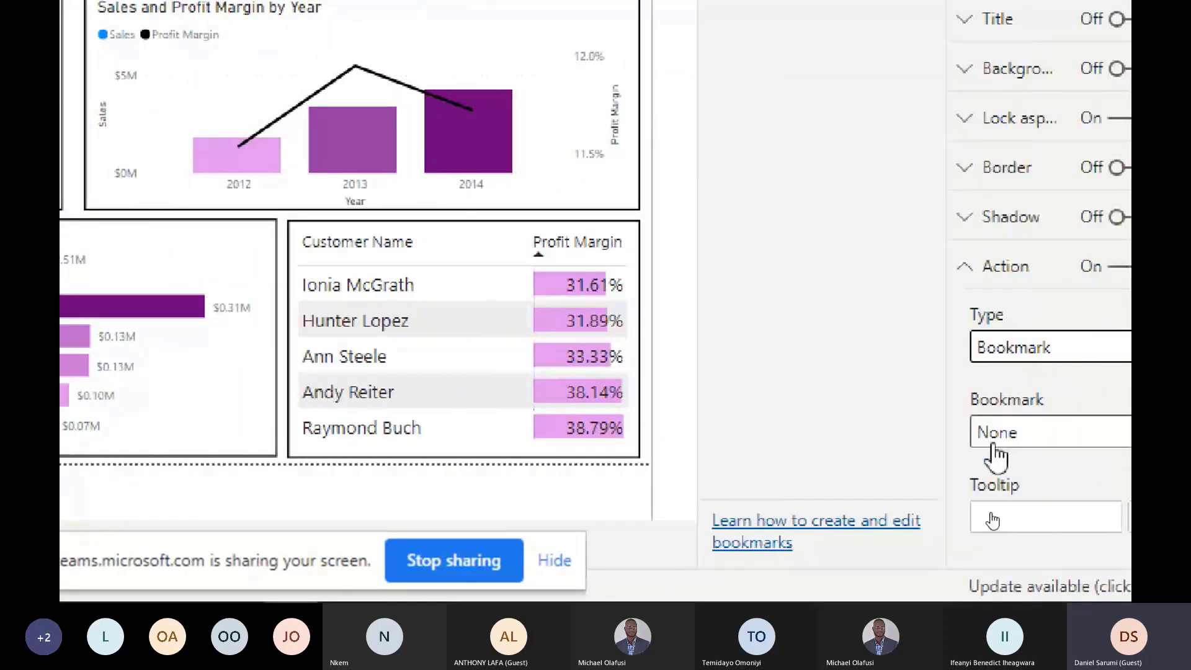
pyautogui.click(995, 445)
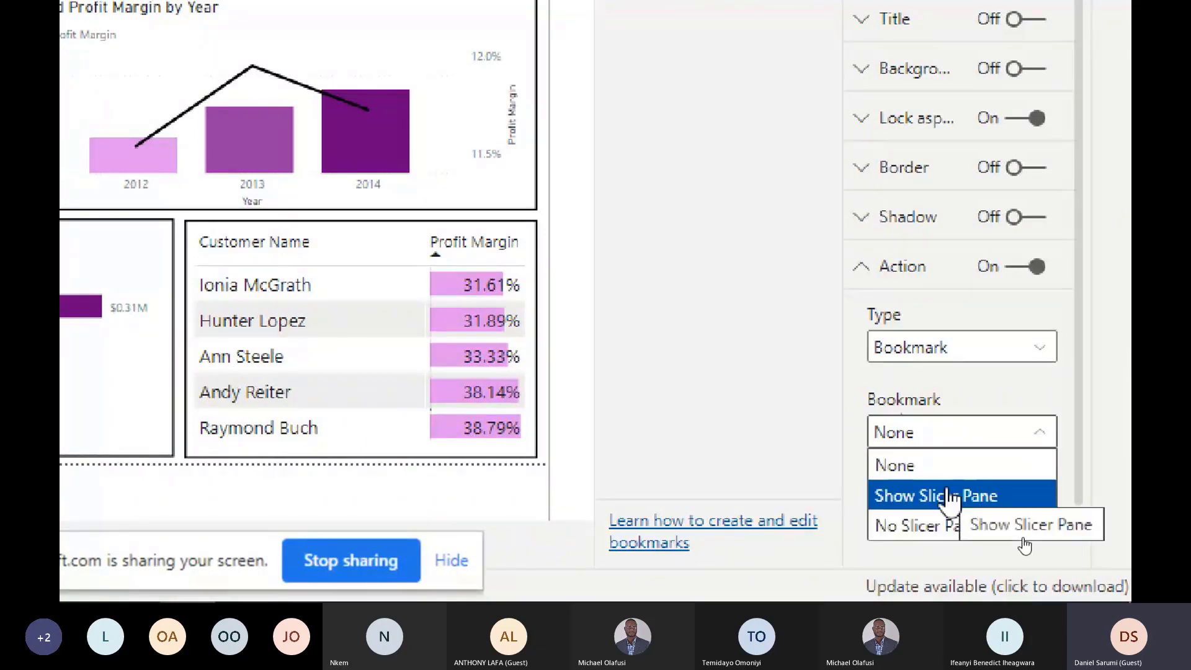
pyautogui.click(948, 496)
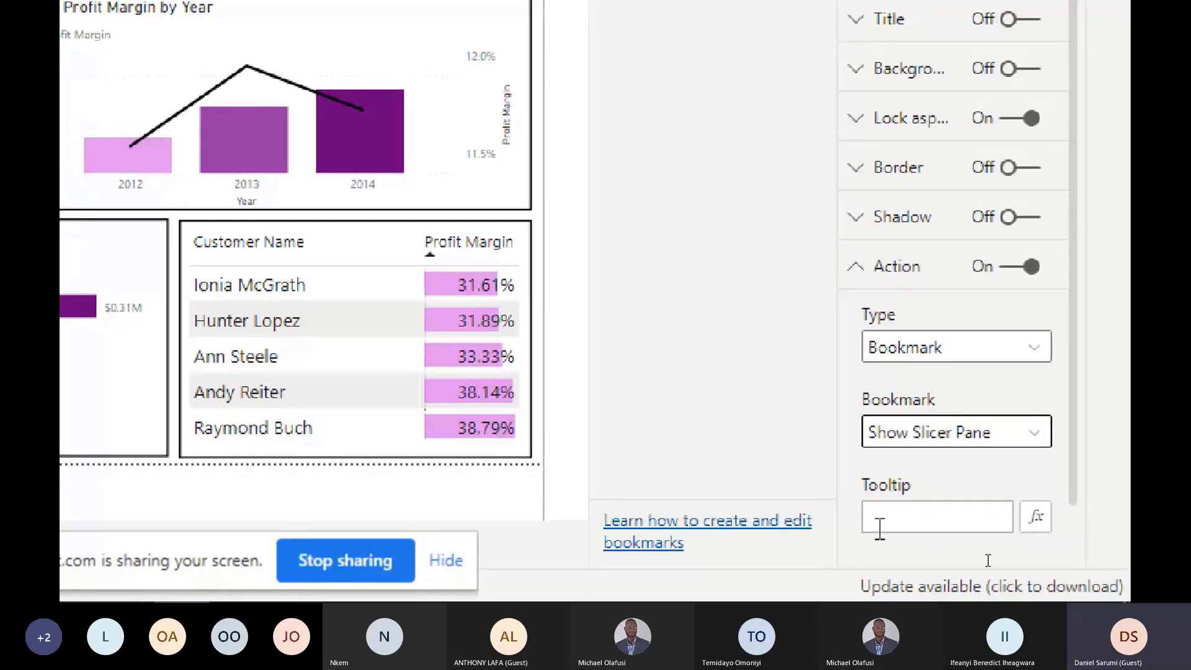
# Give the Show Slicer image's action the tooltip "Click to show slicer" and collapse the action settings
pyautogui.click(913, 514)
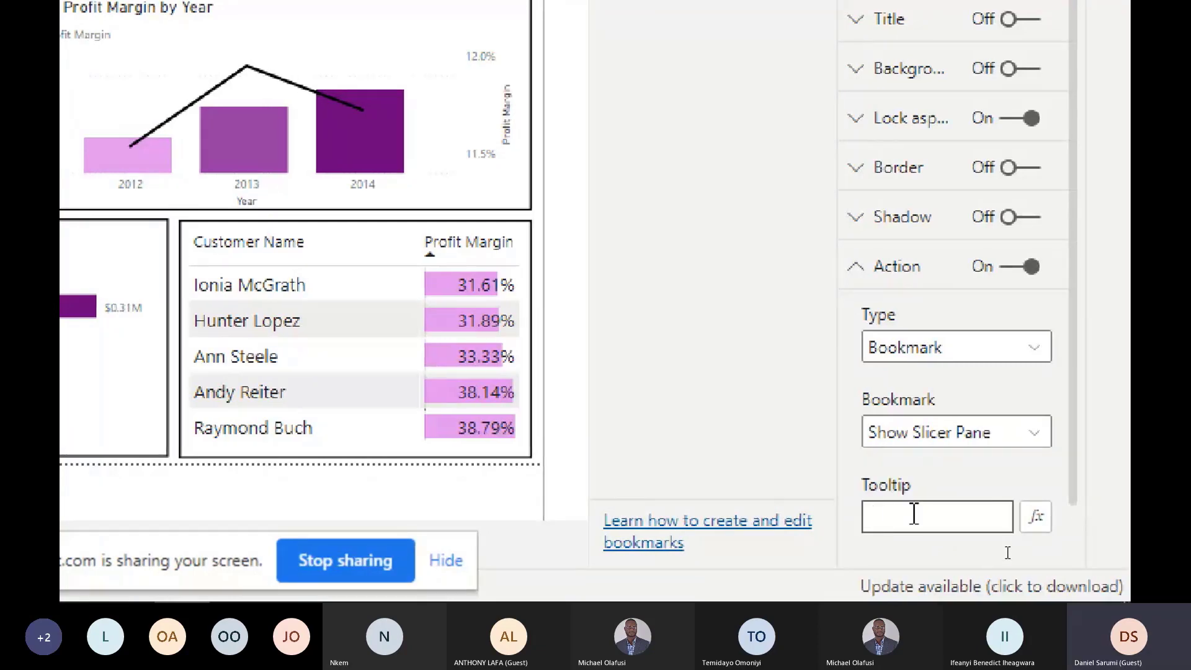
pyautogui.write('Click to show sli')
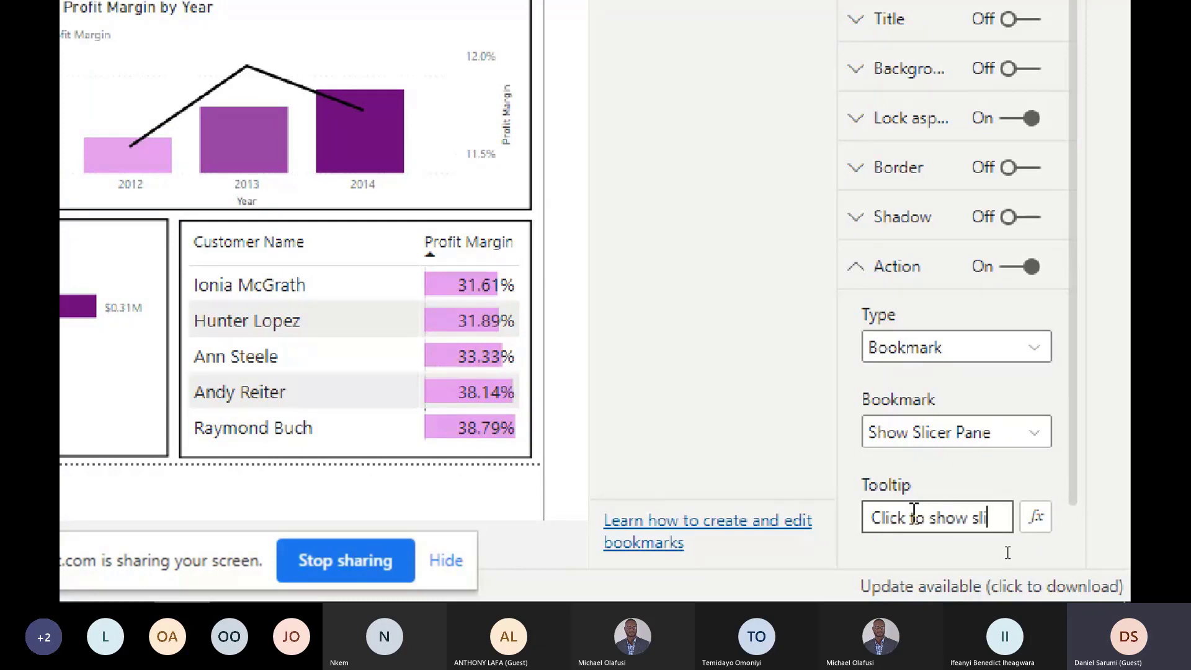
pyautogui.write('cer')
pyautogui.hotkey('ctrl', '4')
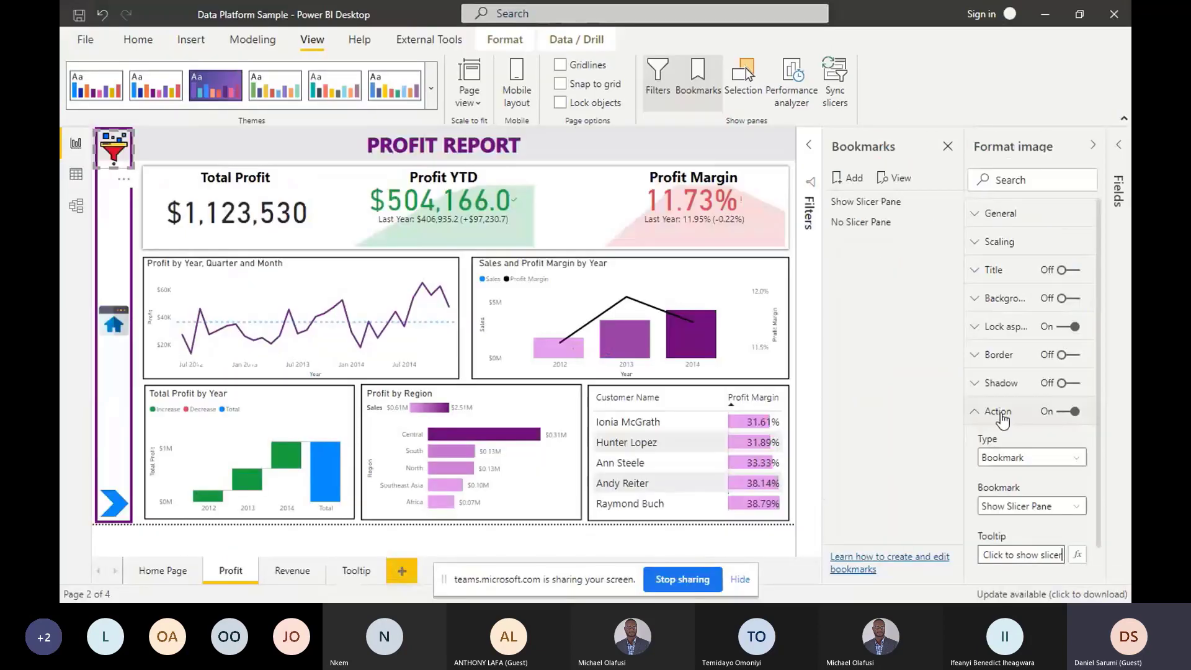
pyautogui.click(998, 415)
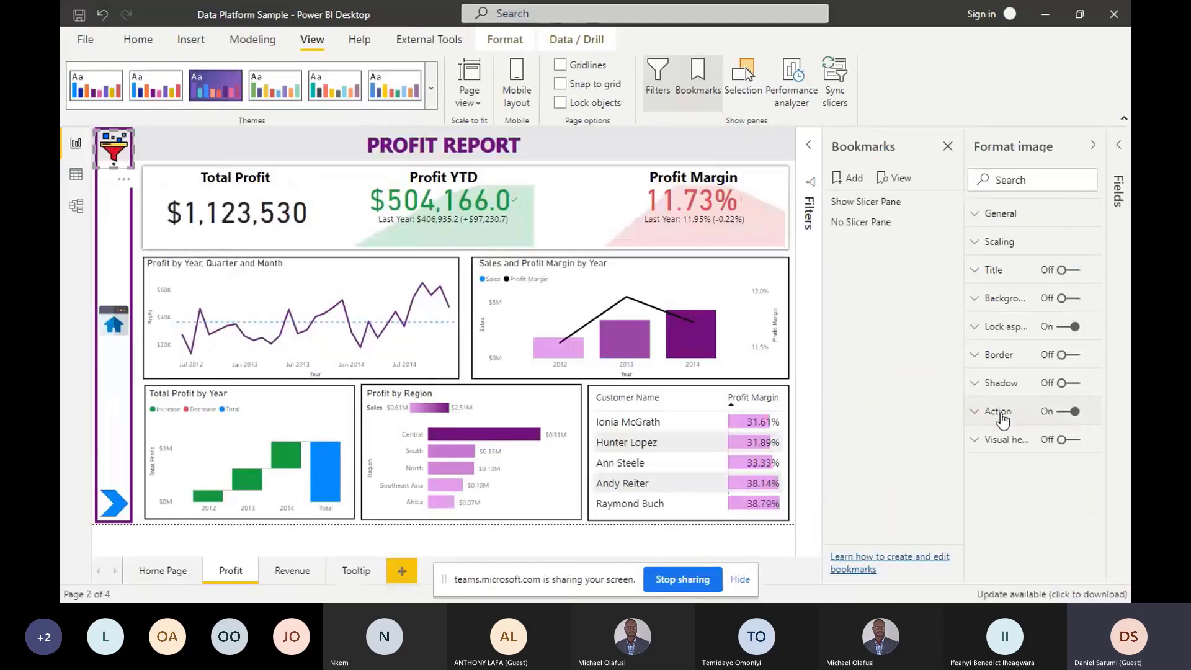
# Test the Show Slicer funnel image's action by opening the slicer panel from it
pyautogui.keyDown('ctrl'); pyautogui.click(110, 155); pyautogui.keyUp('ctrl')
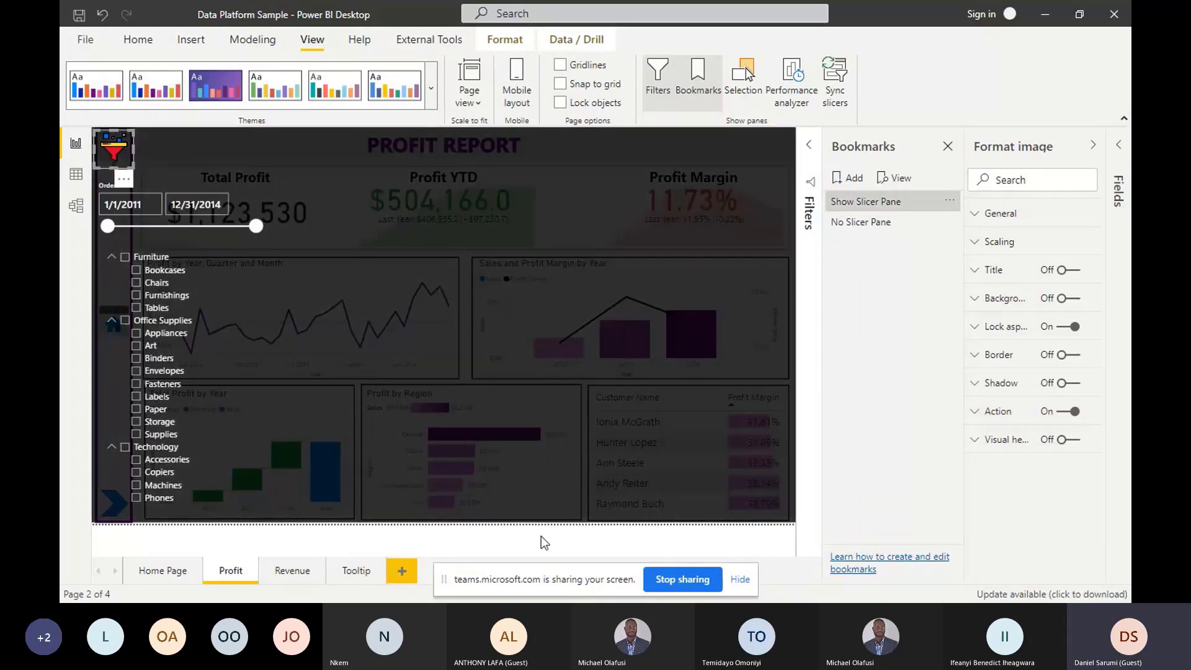
pyautogui.click(184, 436)
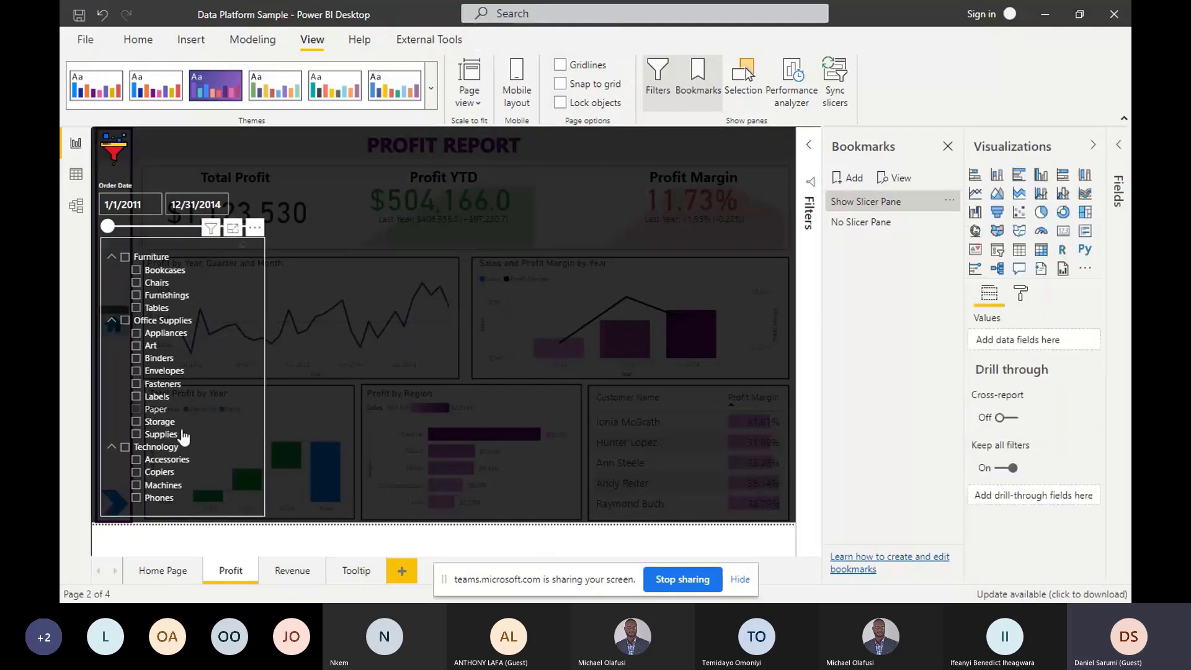
pyautogui.click(112, 152)
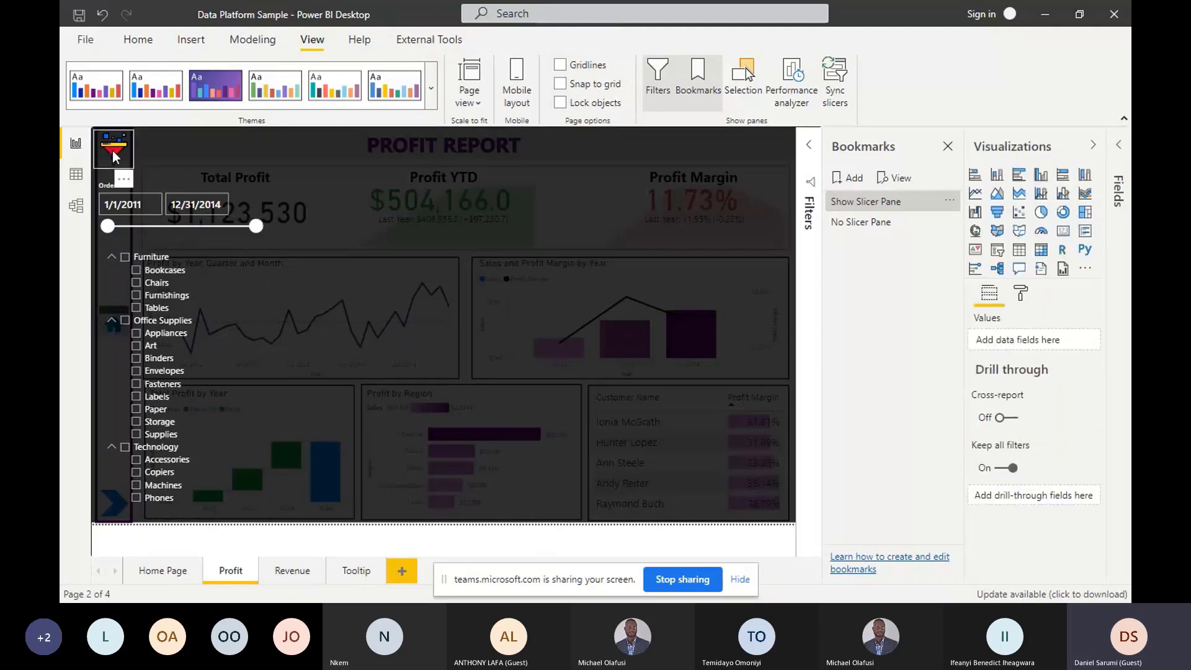
# Turn on the Hide Slicer image's action, set it to the bookmark No Slicer Pane and add the tooltip "Click to hide slicer"
pyautogui.click(113, 150)
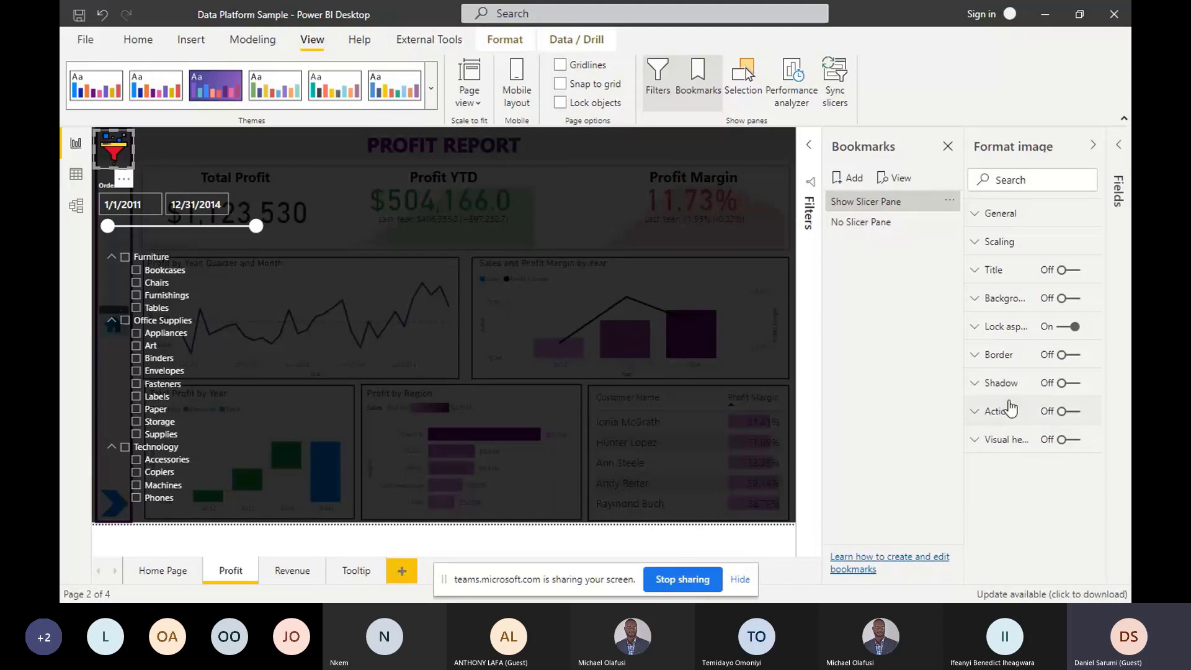
pyautogui.click(1067, 413)
pyautogui.click(1015, 413)
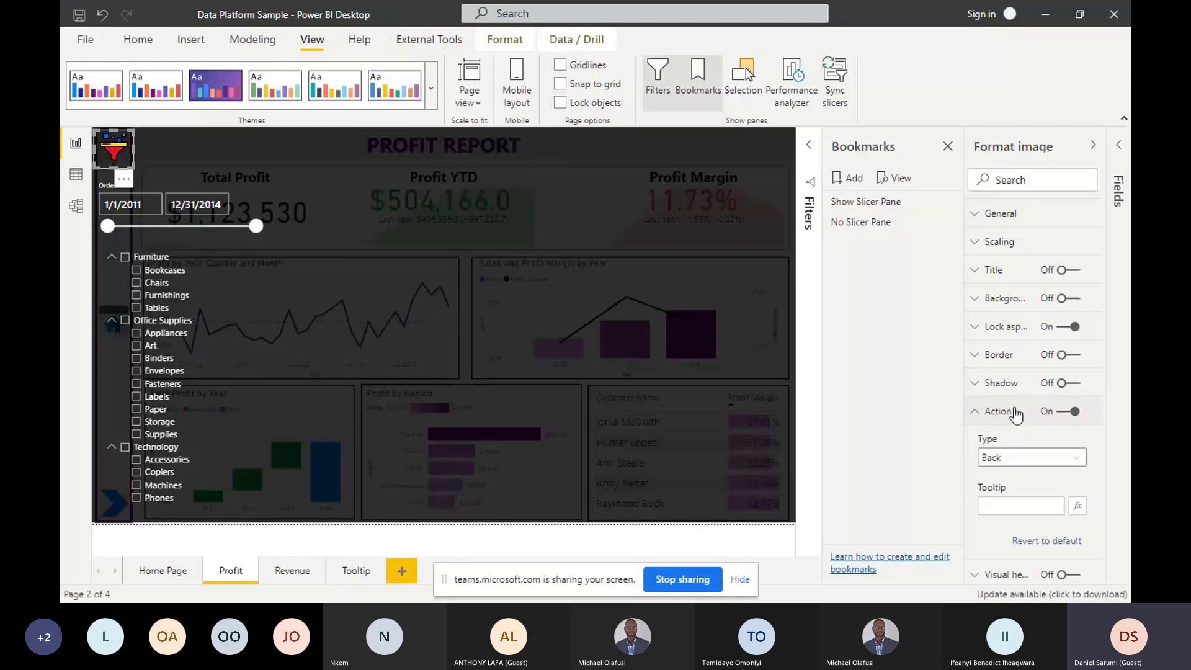
pyautogui.click(1018, 457)
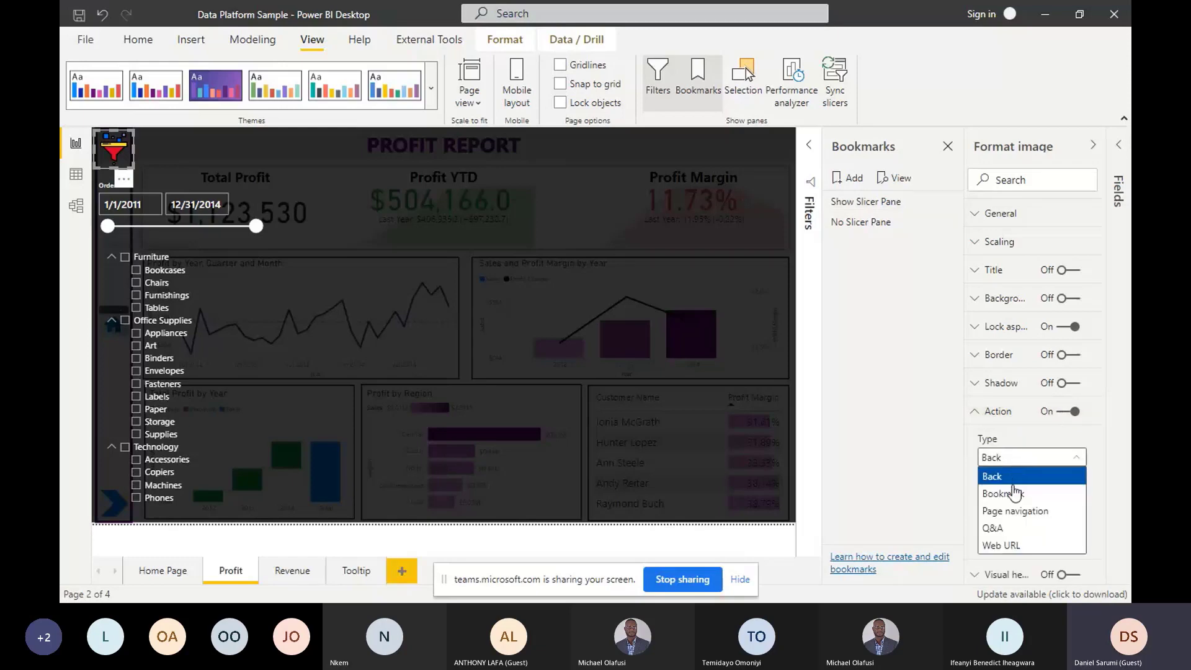
pyautogui.click(1017, 494)
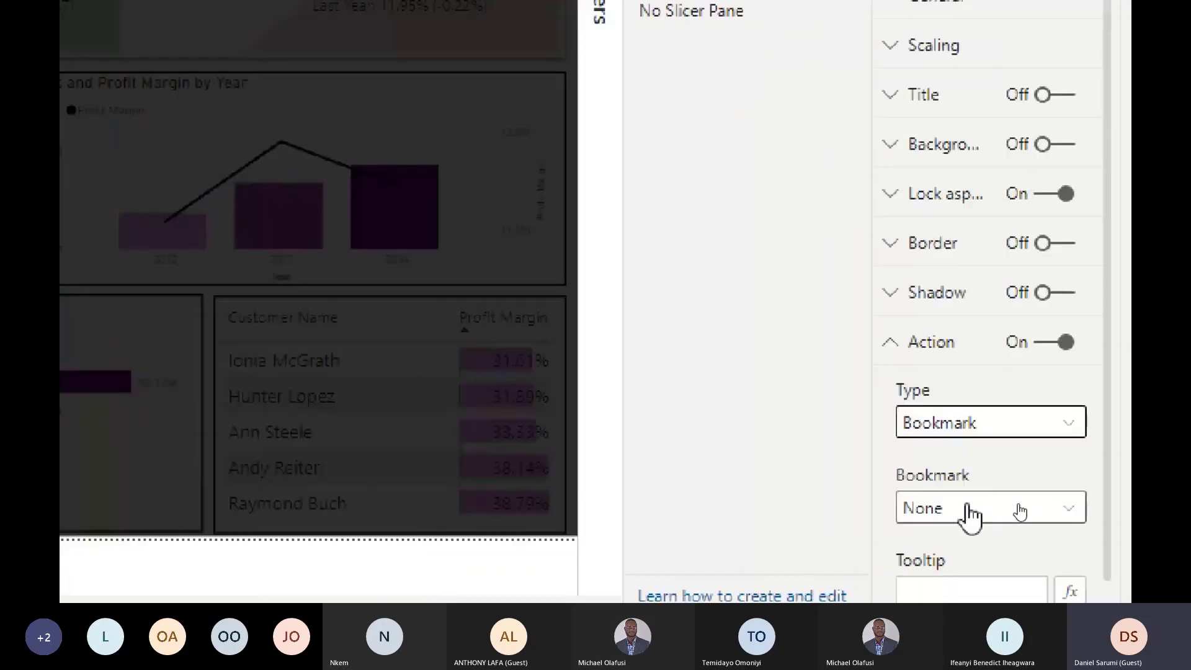
pyautogui.click(969, 516)
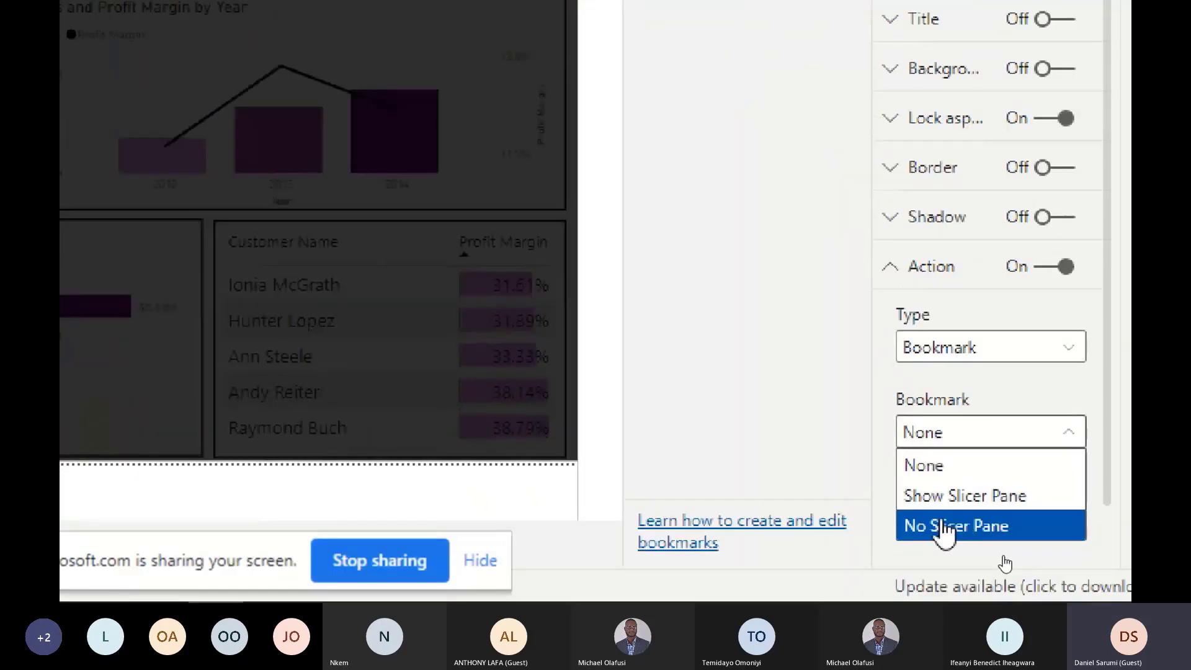
pyautogui.click(944, 527)
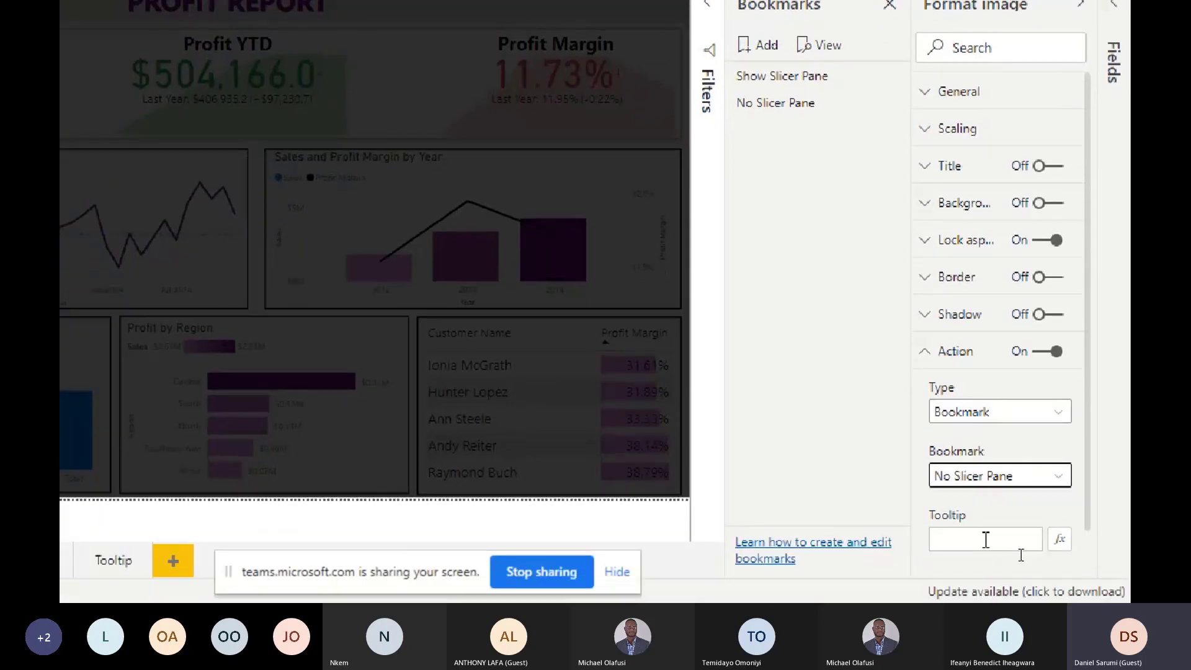
pyautogui.click(985, 539)
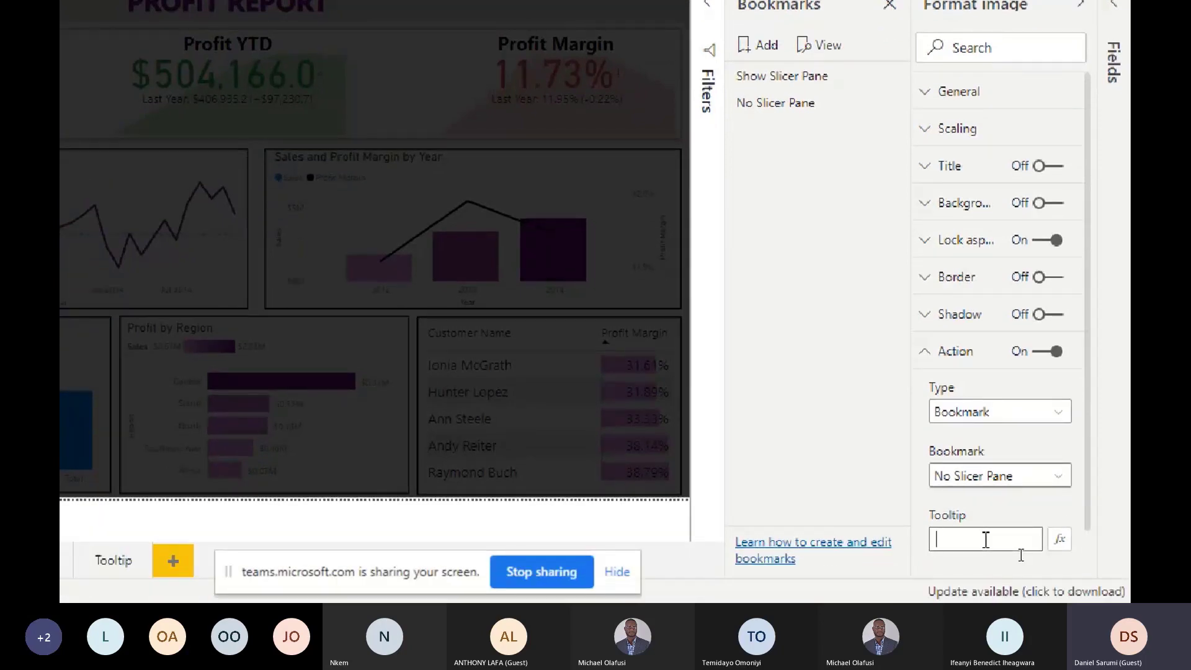
pyautogui.write('Click to hide slicer')
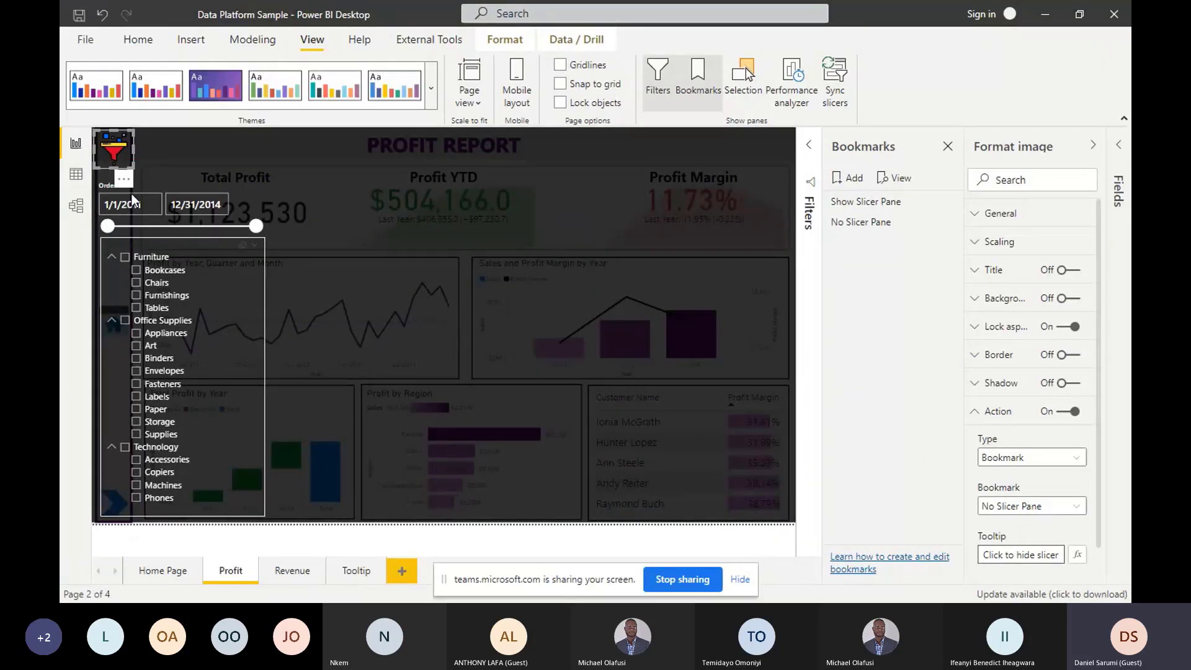
# Test both funnel images by hiding the slicer panel and showing it again
pyautogui.keyDown('ctrl'); pyautogui.click(112, 159); pyautogui.keyUp('ctrl')
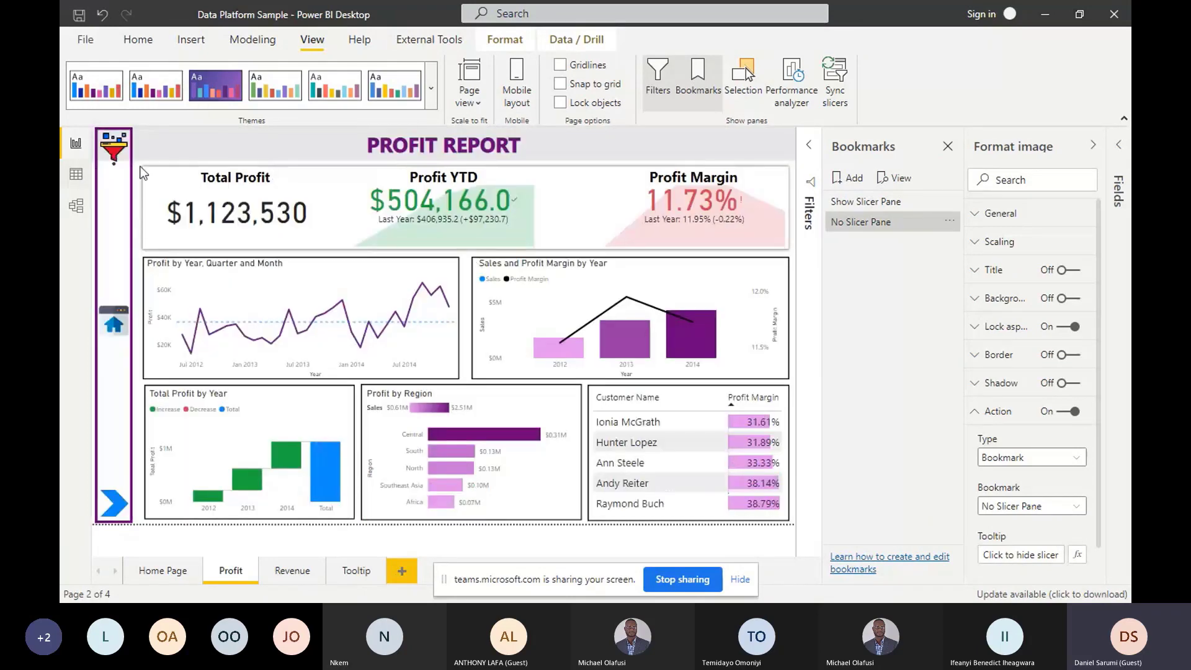
pyautogui.keyDown('ctrl'); pyautogui.click(107, 147); pyautogui.keyUp('ctrl')
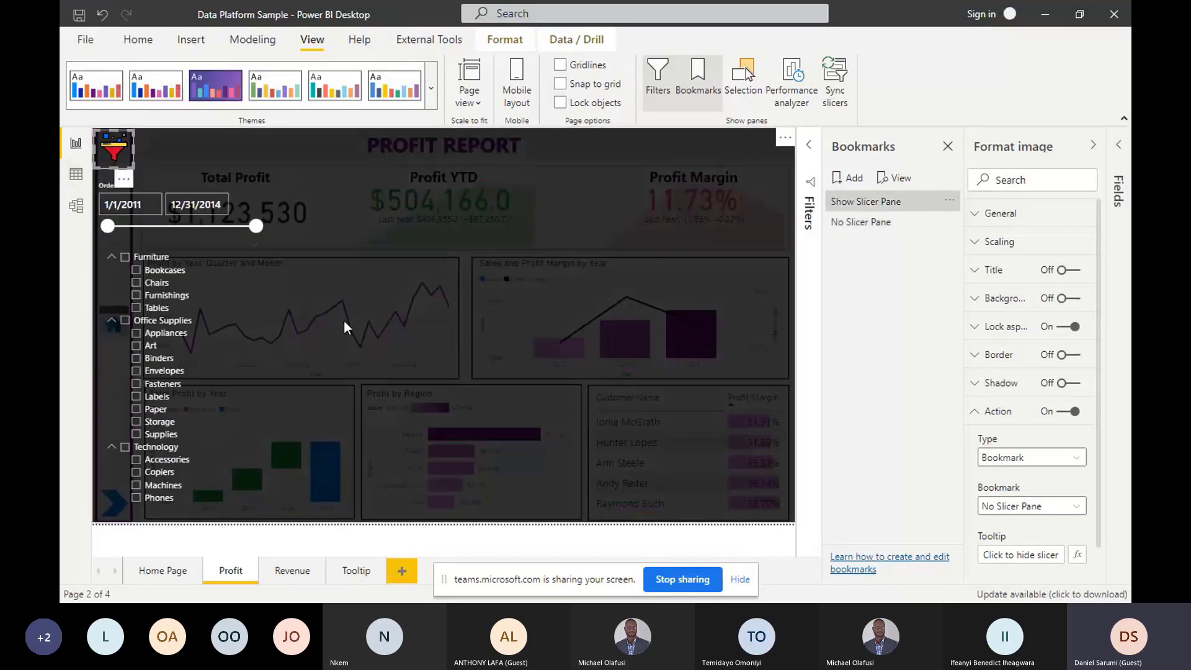
pyautogui.click(273, 537)
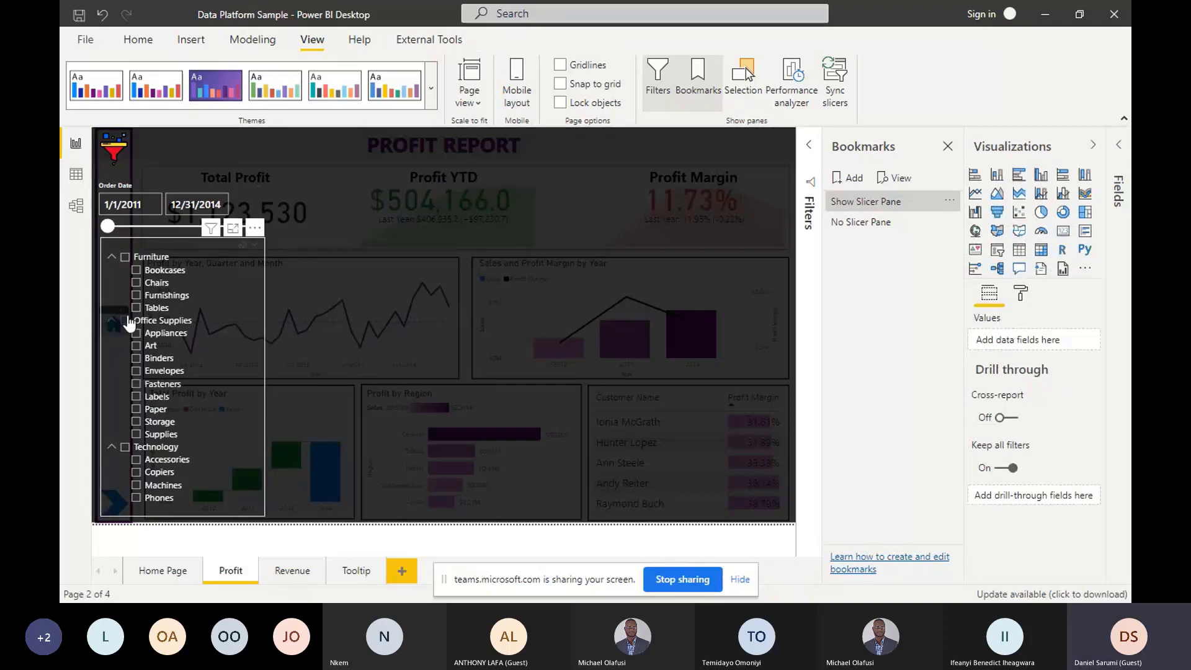
# Set the Order Date slicer's start date to 1/13/2012 and hide the slicer panel with the funnel image
pyautogui.click(153, 281)
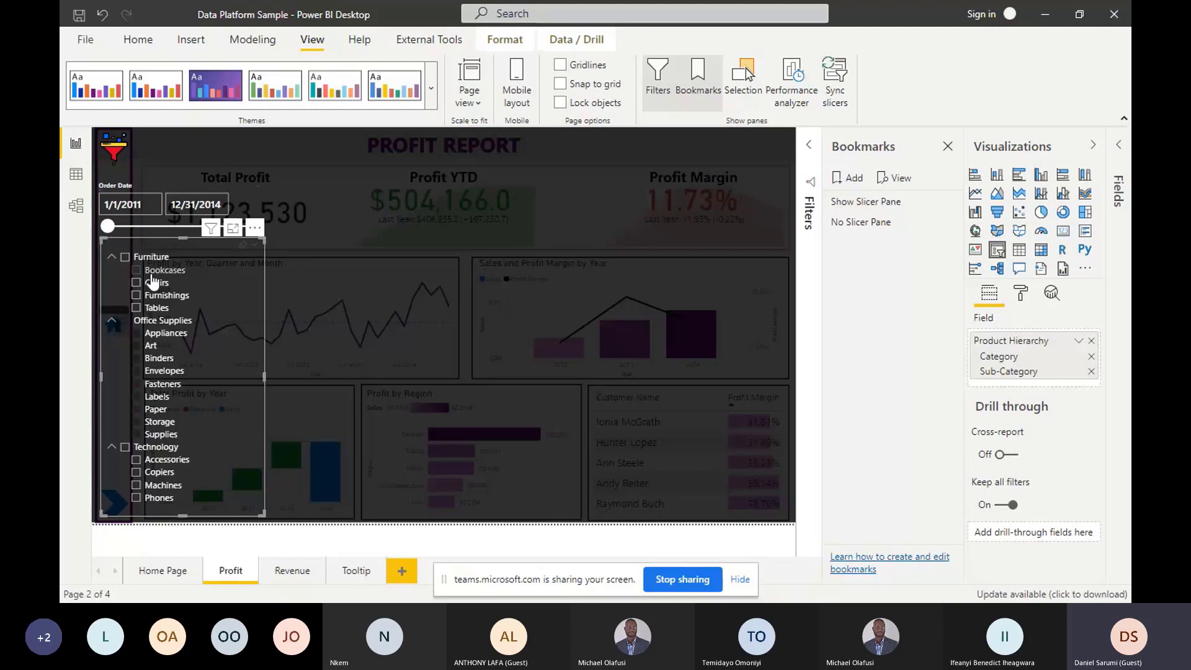
pyautogui.click(134, 225)
pyautogui.moveTo(140, 231); pyautogui.dragTo(152, 231)
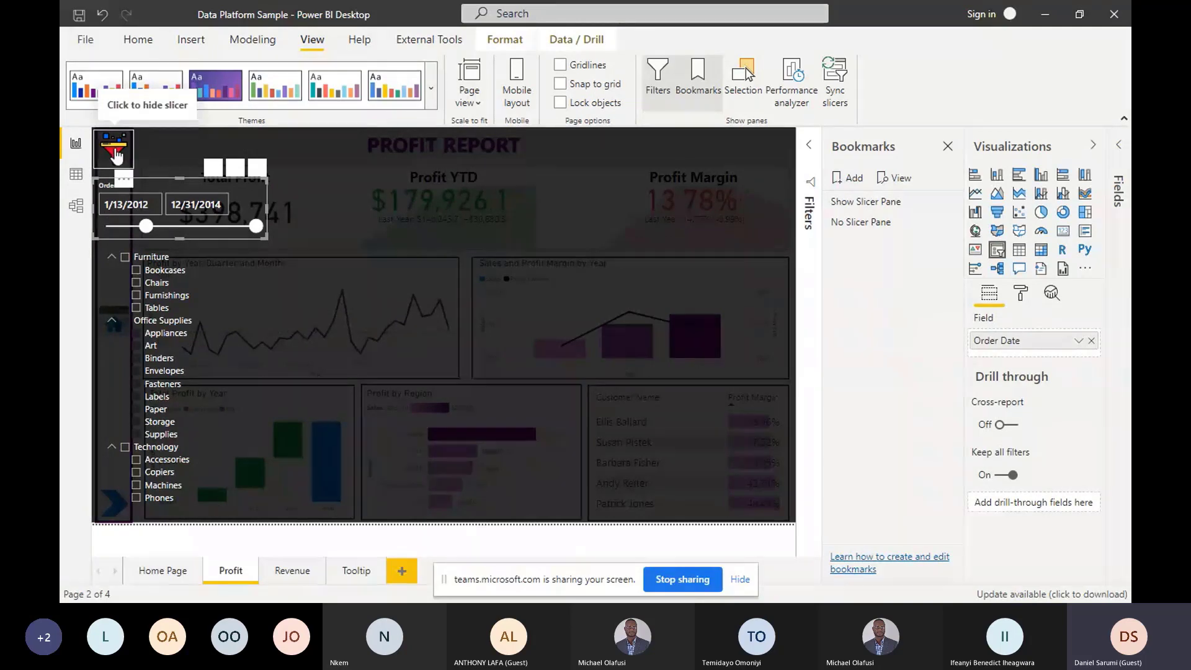
pyautogui.keyDown('ctrl'); pyautogui.click(115, 155); pyautogui.keyUp('ctrl')
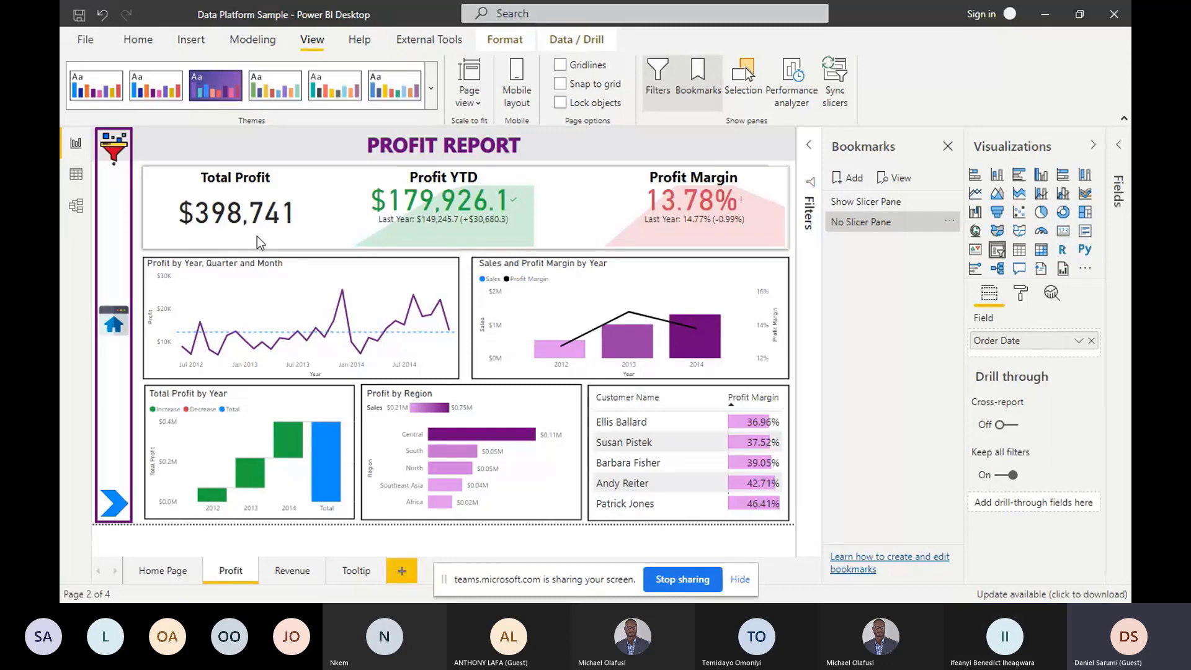
# Show the slicer panel, filter by the Furniture category, set the Order Date start to 2/2/2013 and hide the panel with the funnel image
pyautogui.click(114, 147)
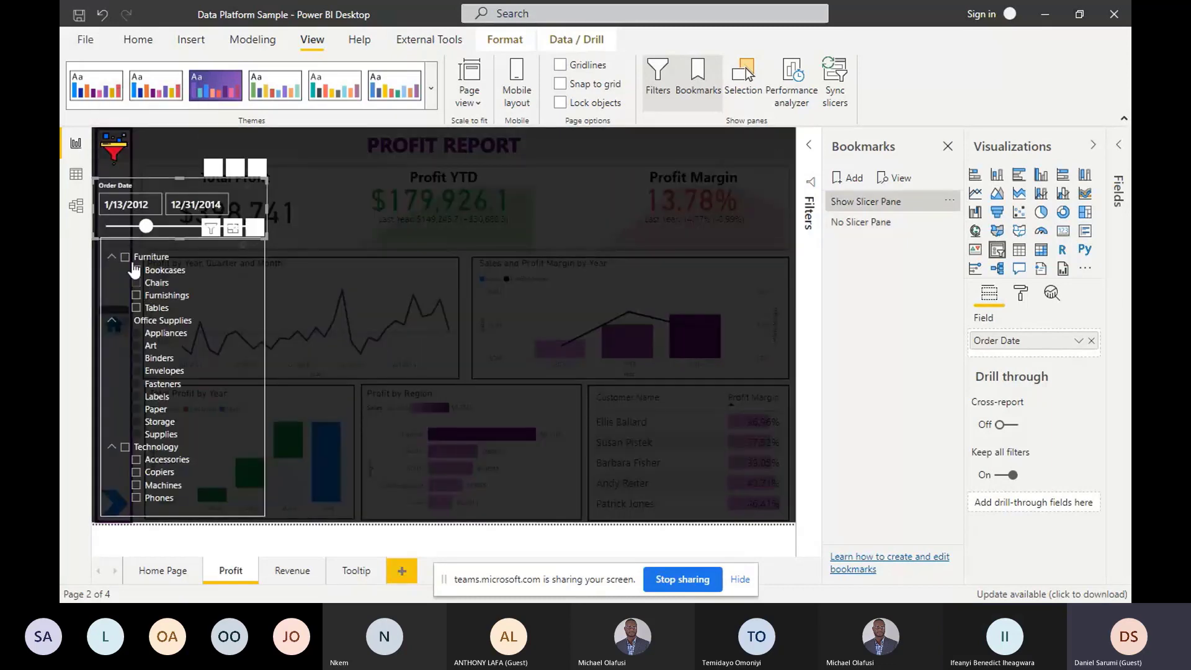
pyautogui.click(124, 258)
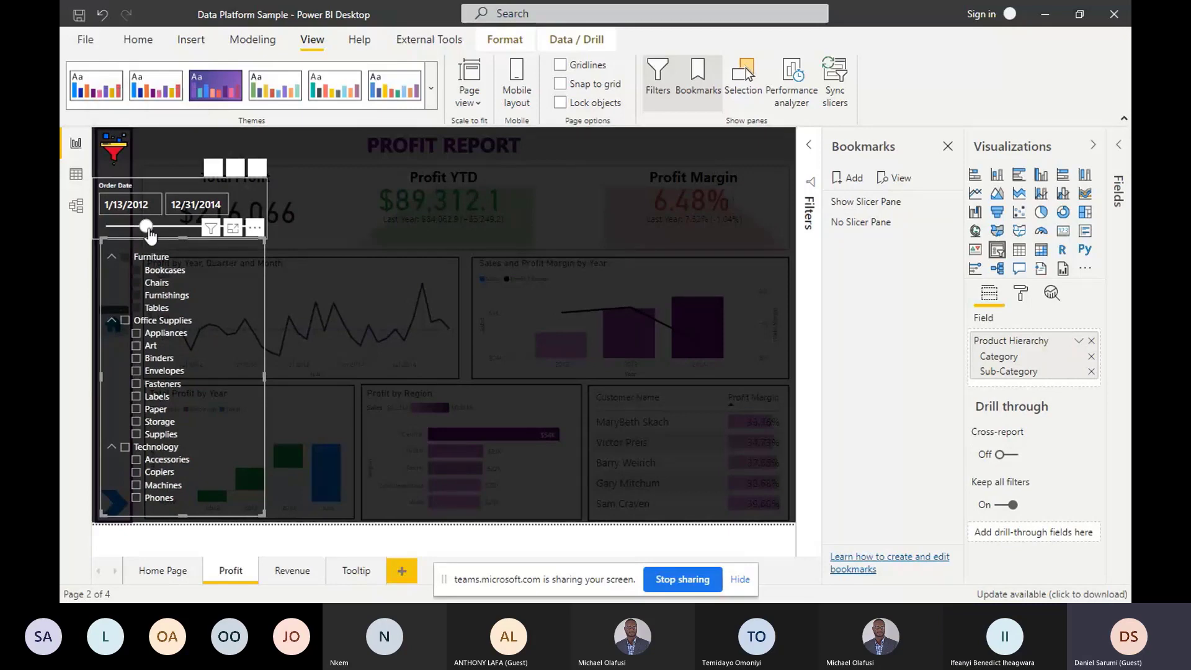
pyautogui.moveTo(149, 228); pyautogui.dragTo(186, 227)
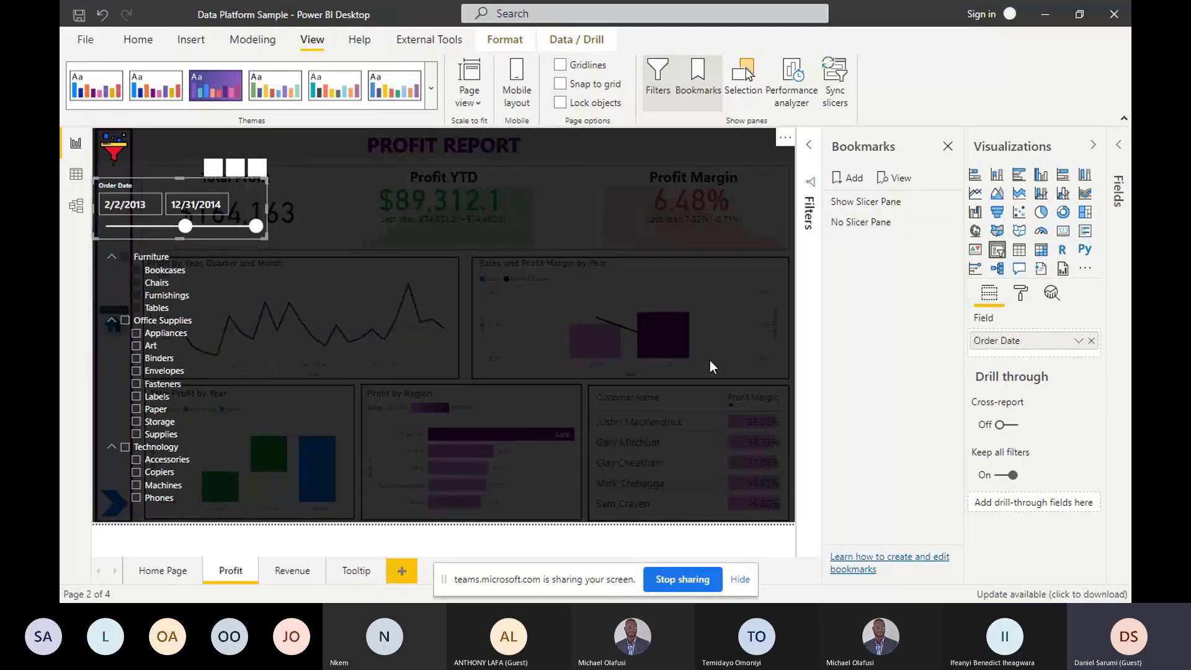
pyautogui.keyDown('ctrl'); pyautogui.click(121, 152); pyautogui.keyUp('ctrl')
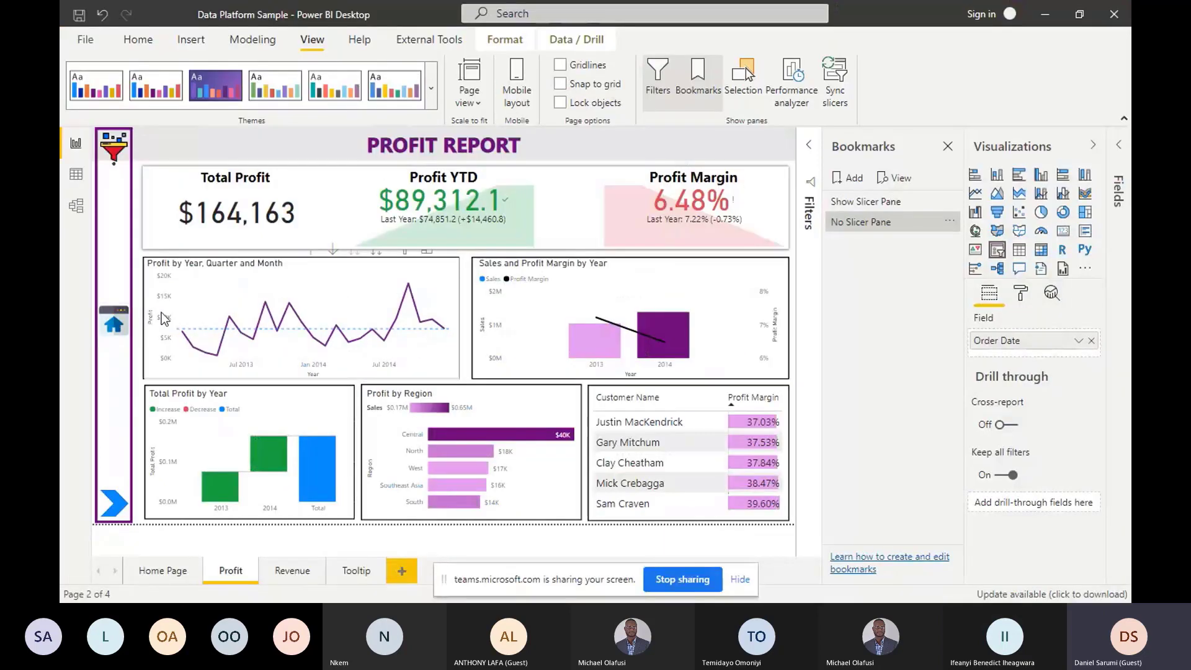
# Turn on the home icon's action on the Profit page as Page navigation with Home Page as the destination
pyautogui.click(114, 323)
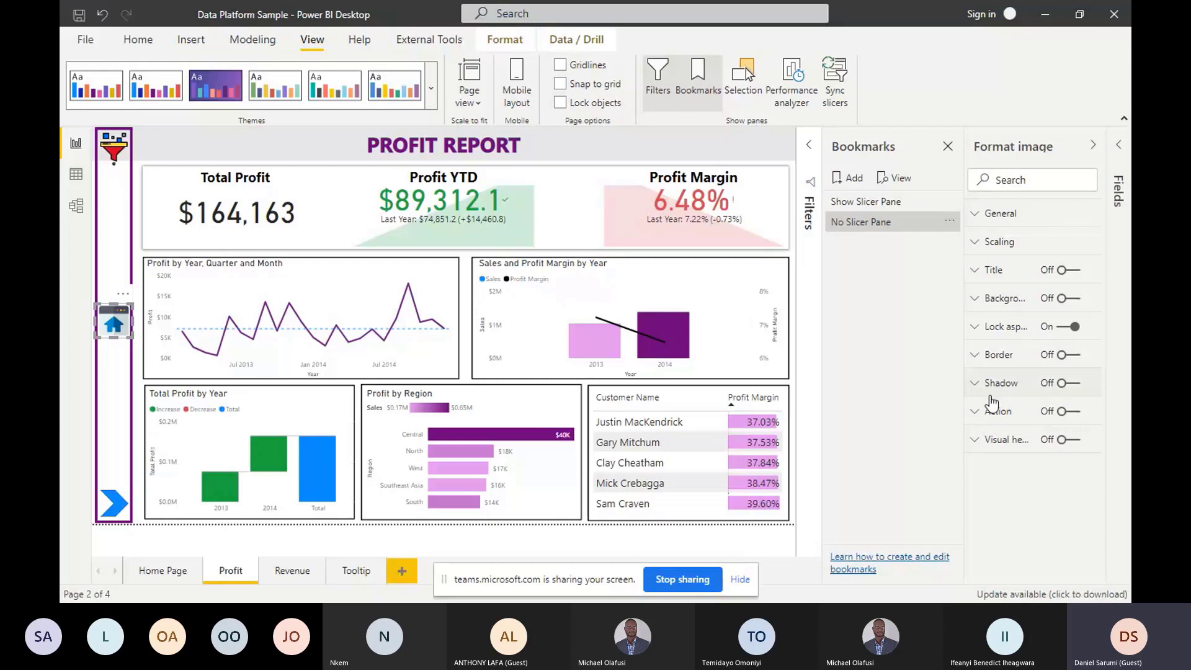
pyautogui.click(1067, 412)
pyautogui.click(1018, 413)
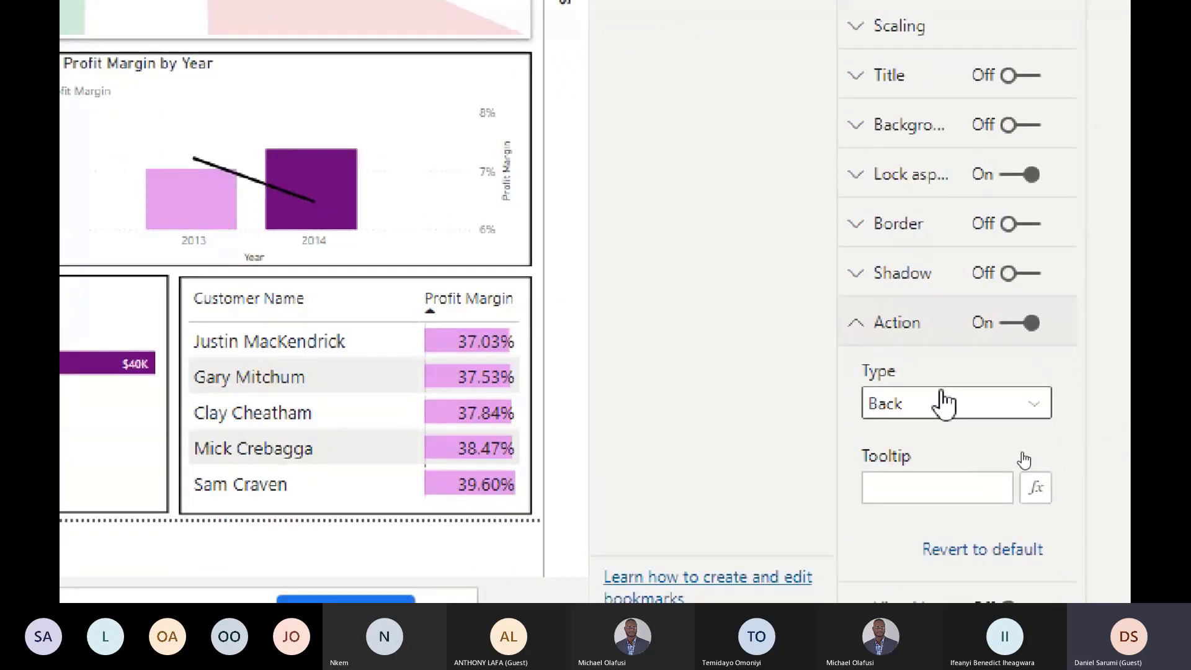
pyautogui.click(941, 411)
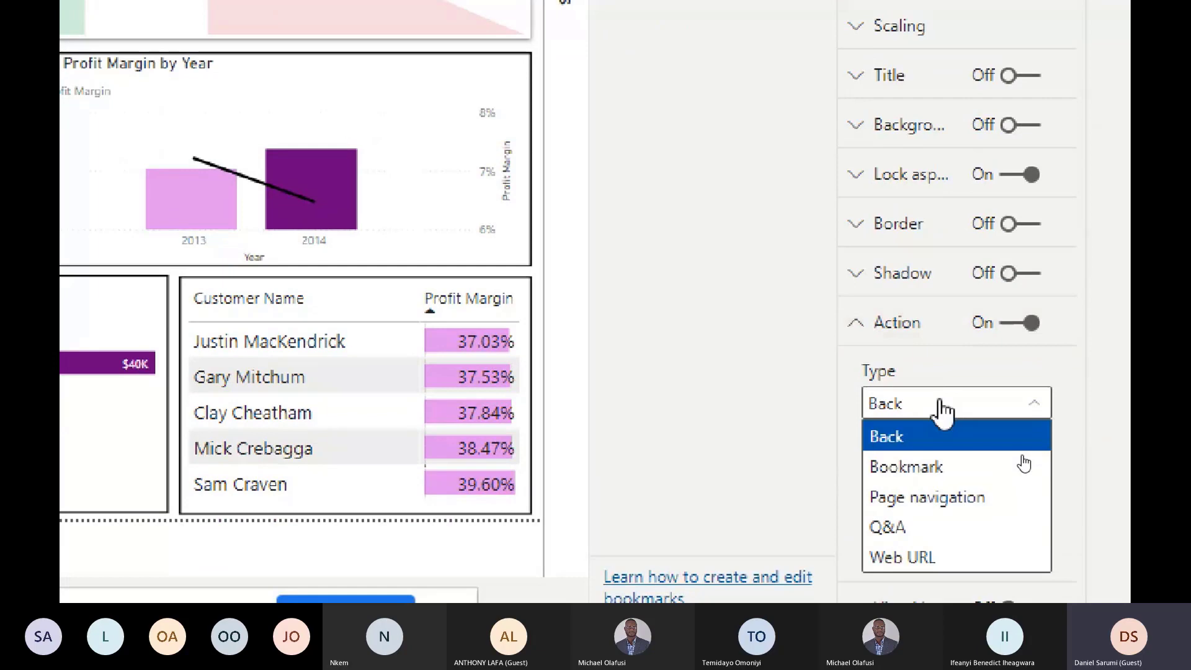
pyautogui.click(941, 499)
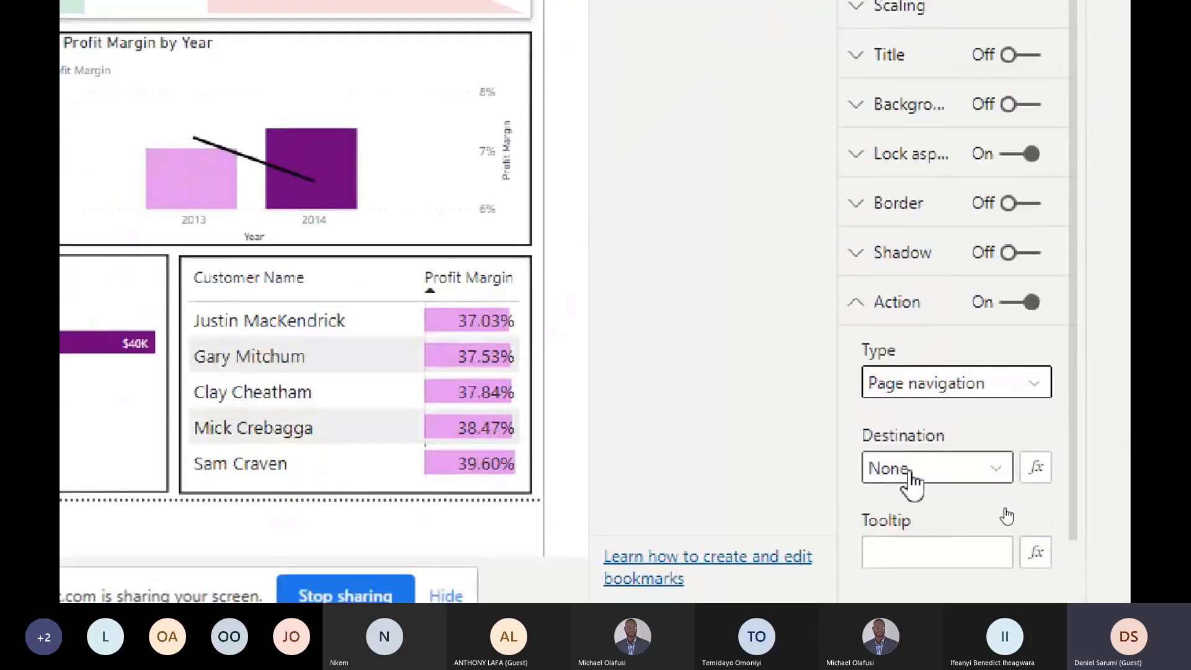
pyautogui.click(911, 476)
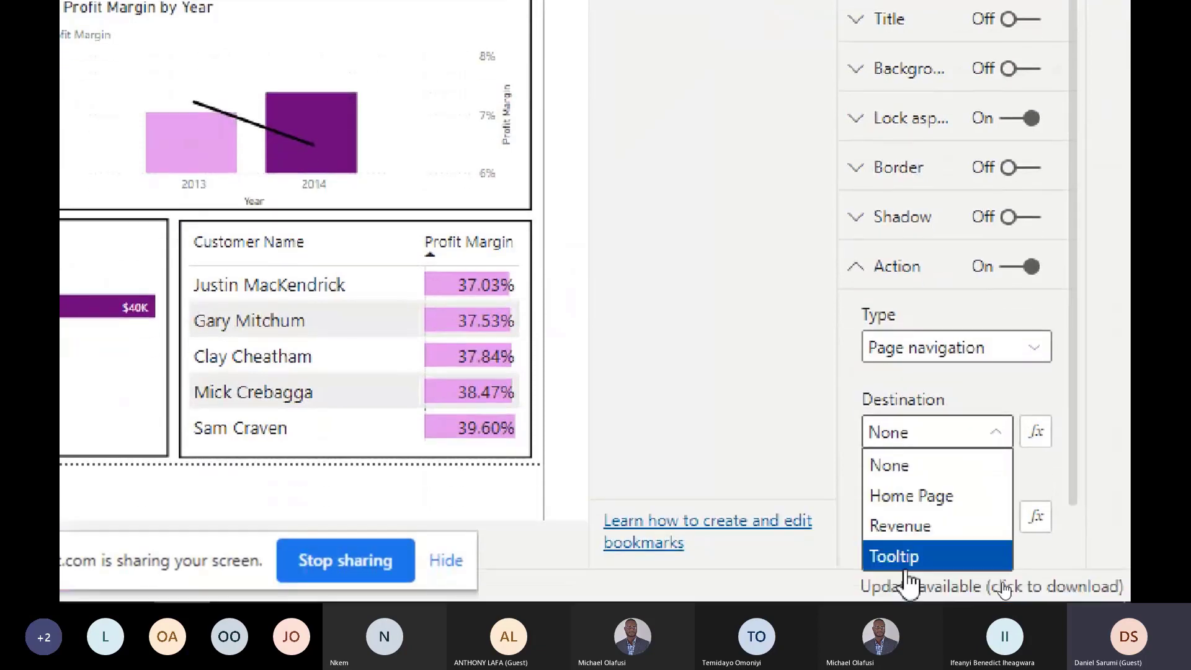
pyautogui.click(911, 496)
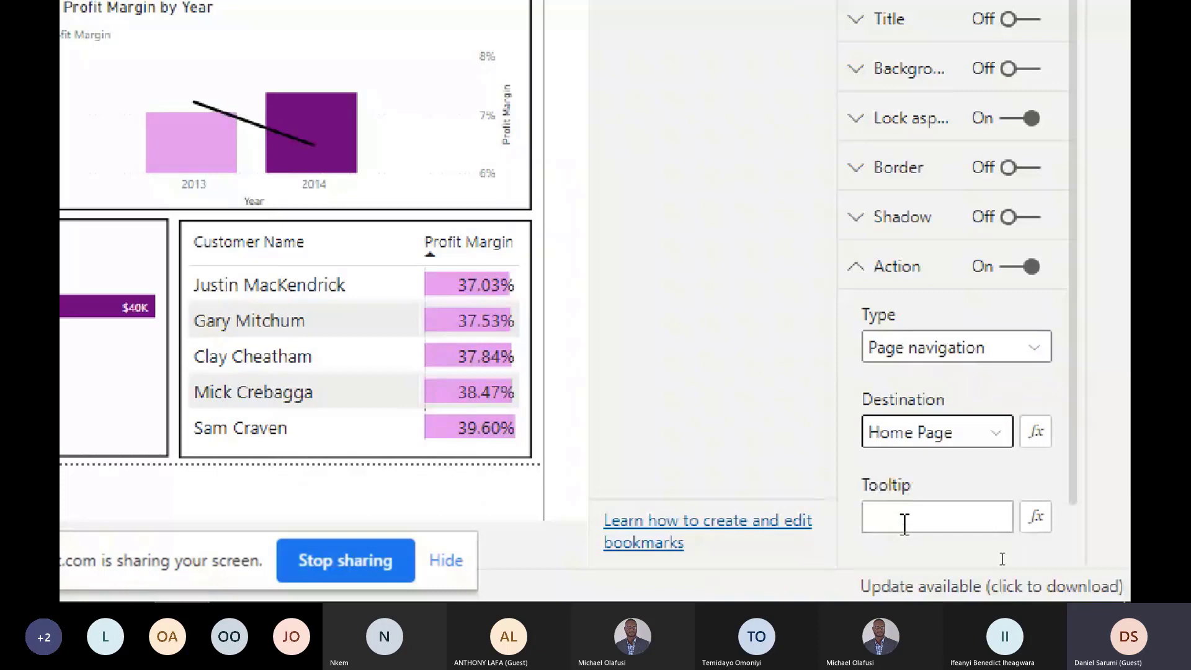
# Give the home icon's action the tooltip "Return to Homepage"
pyautogui.click(905, 524)
pyautogui.write('R')
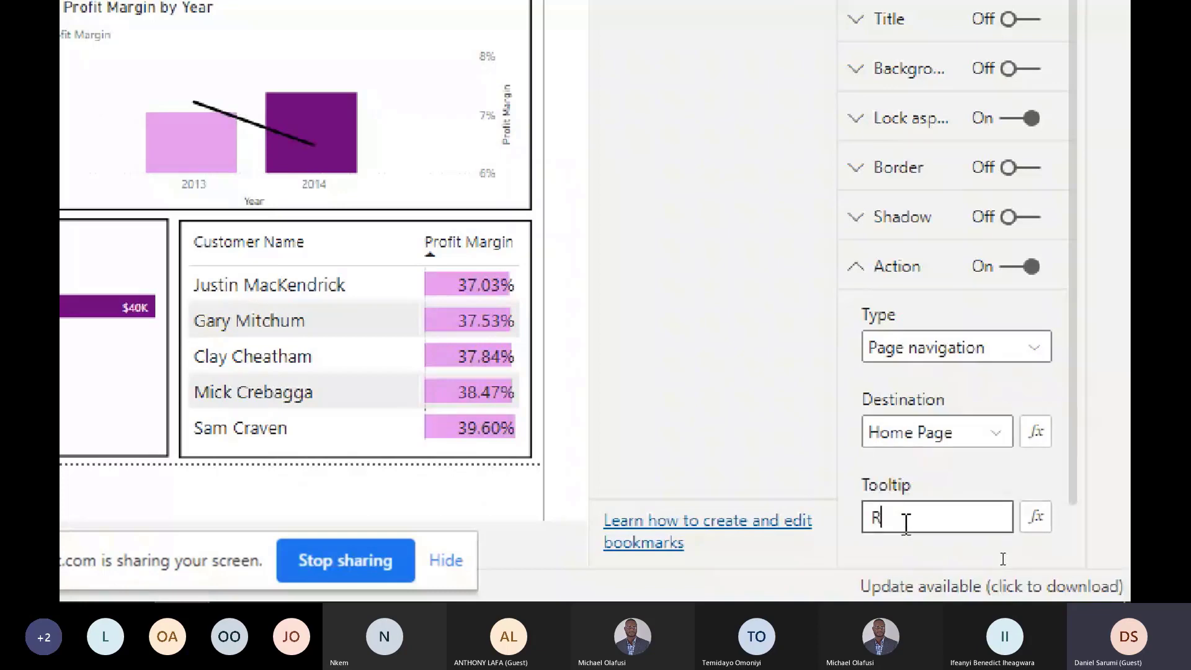
pyautogui.write('eturn to Homepa')
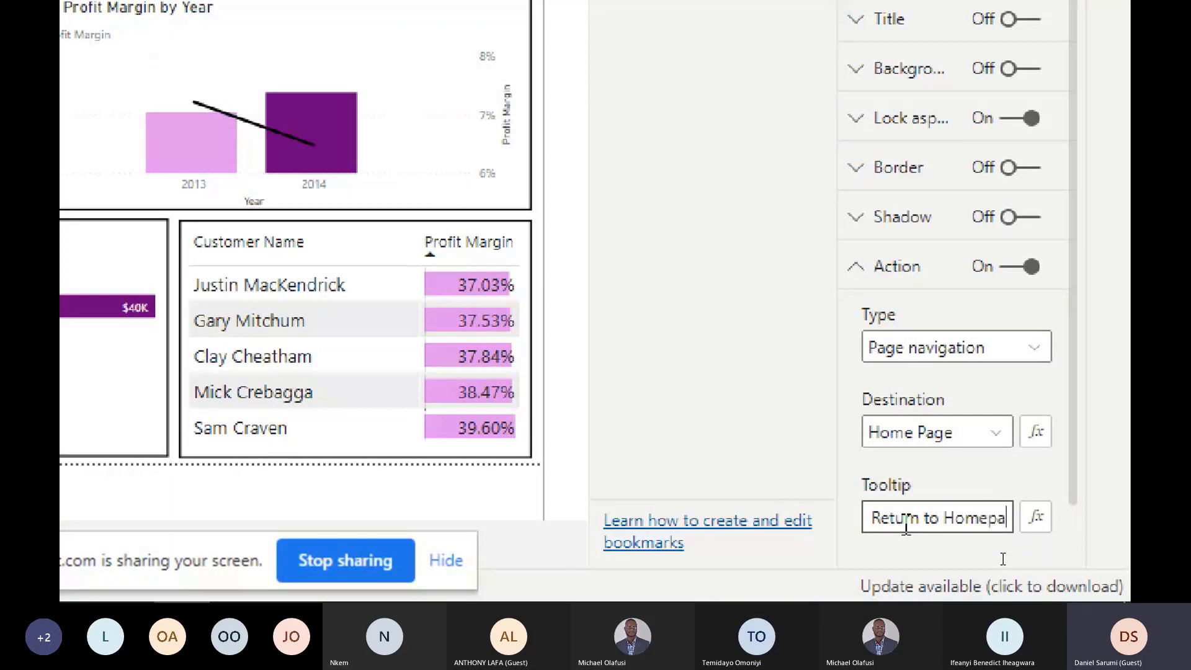
pyautogui.write('ge')
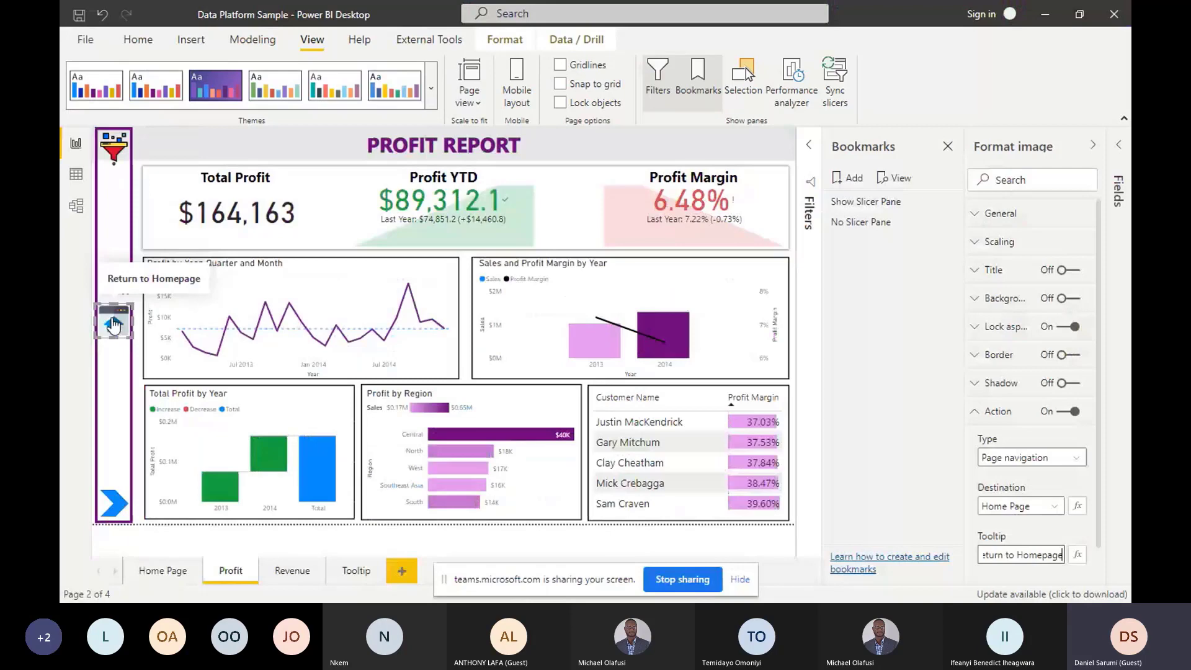
# Test the home icon's navigation to the Home Page and return through the View Profit Report button
pyautogui.click(113, 325)
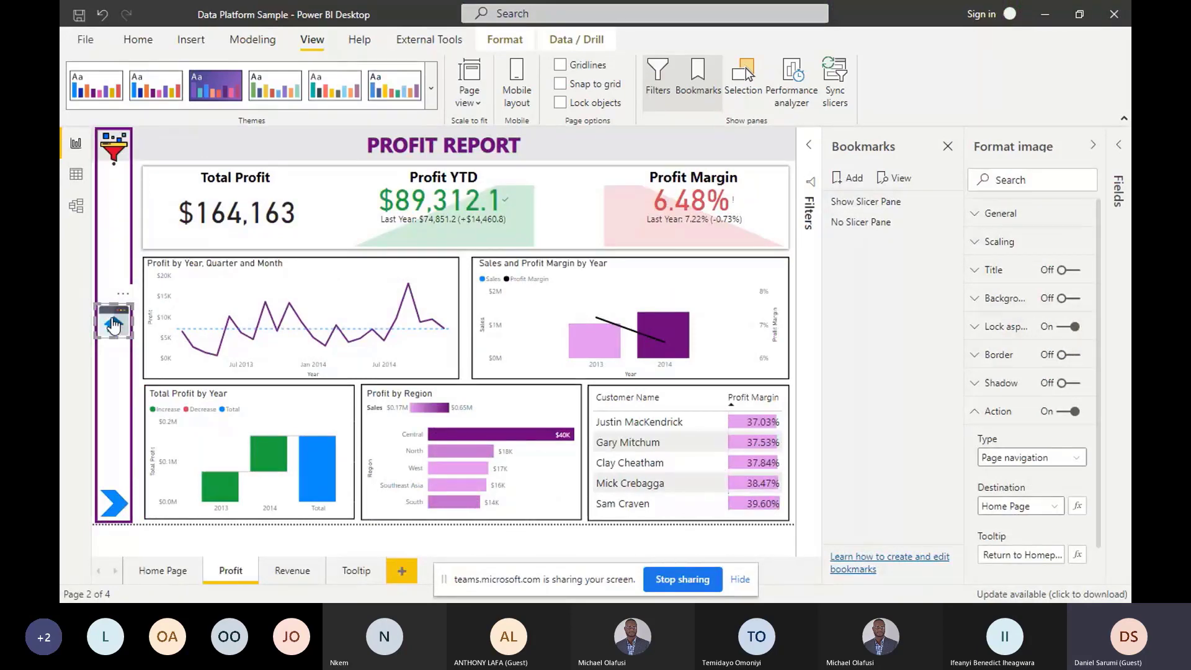
pyautogui.keyDown('ctrl'); pyautogui.click(113, 324); pyautogui.keyUp('ctrl')
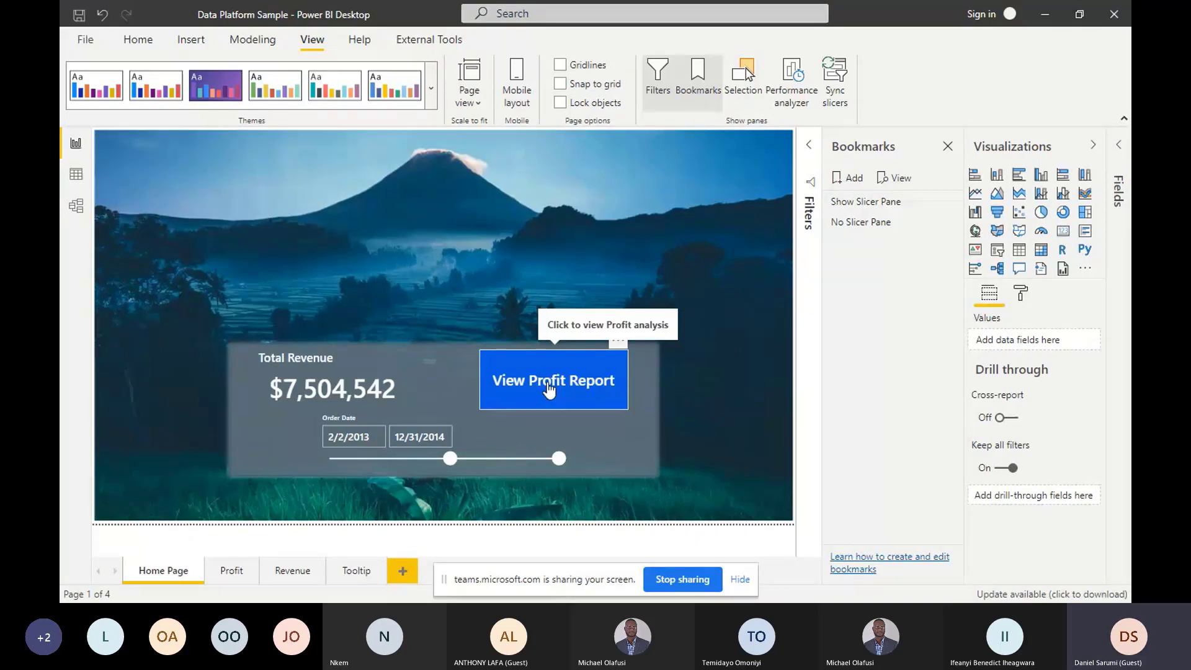
pyautogui.keyDown('ctrl'); pyautogui.click(547, 385); pyautogui.keyUp('ctrl')
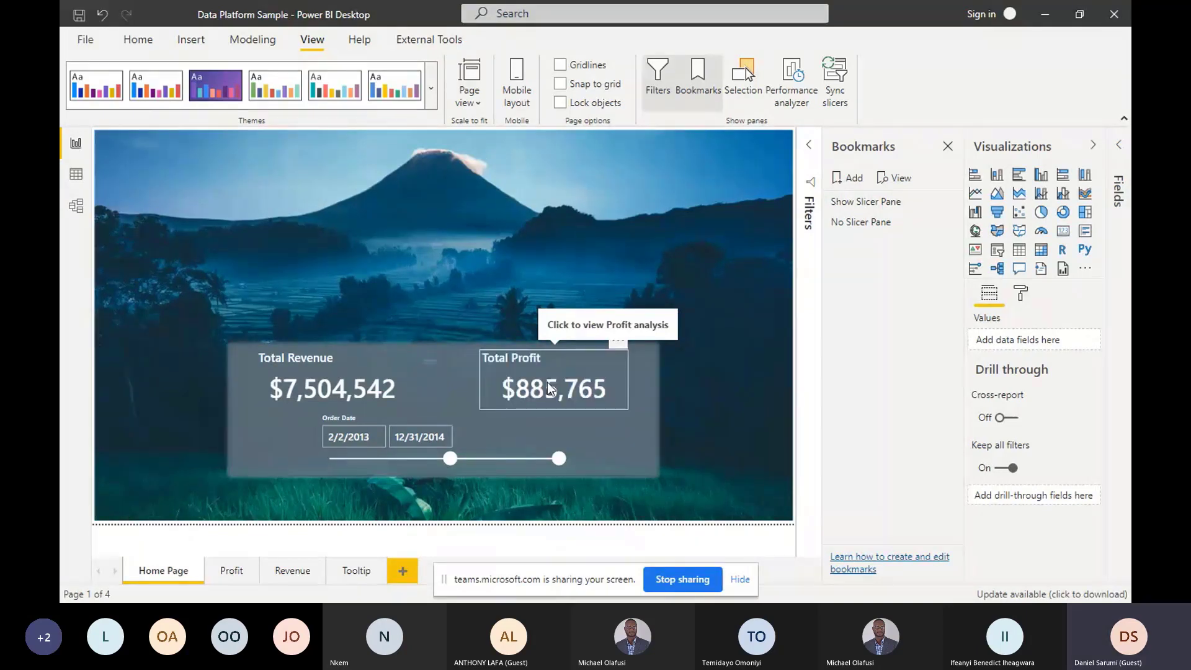
pyautogui.keyDown('ctrl'); pyautogui.click(547, 382); pyautogui.keyUp('ctrl')
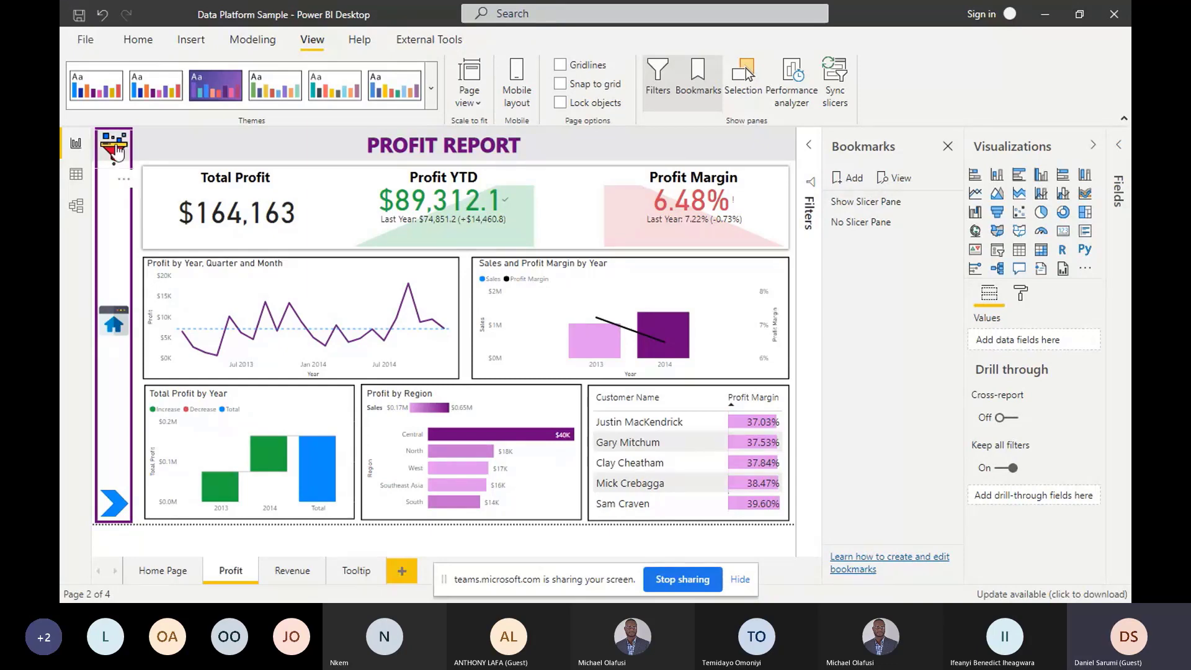
# Turn on the blue arrow shape's action as Page navigation with the Revenue page as the destination
pyautogui.click(117, 507)
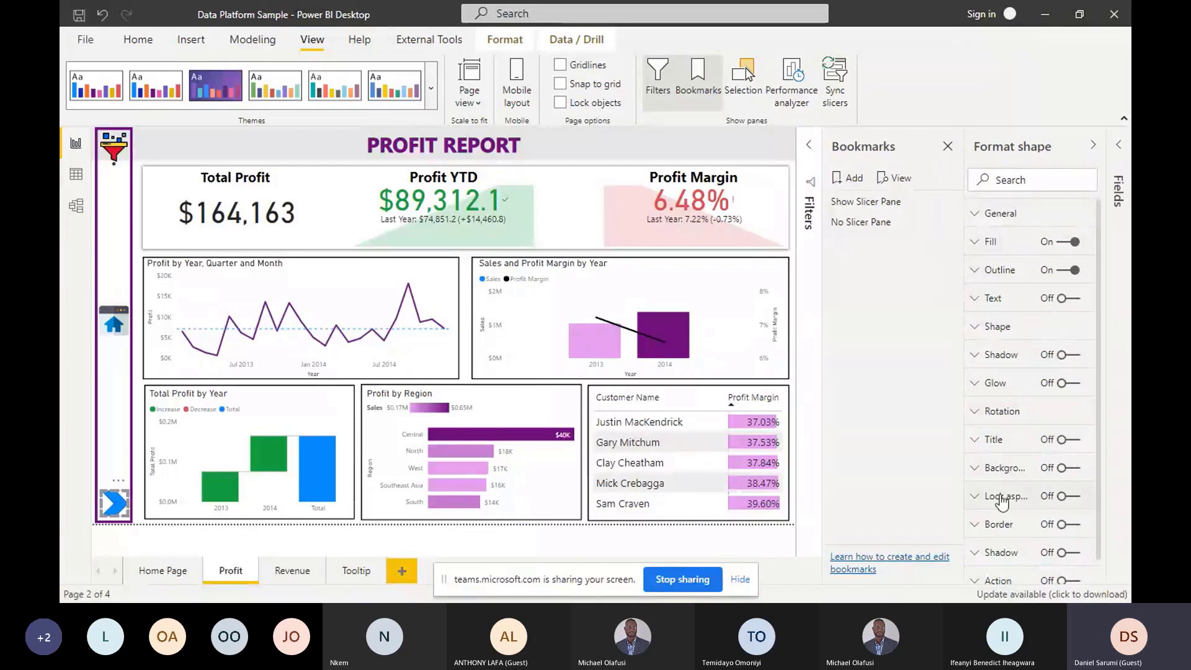
pyautogui.scroll(-2, 1099, 493)
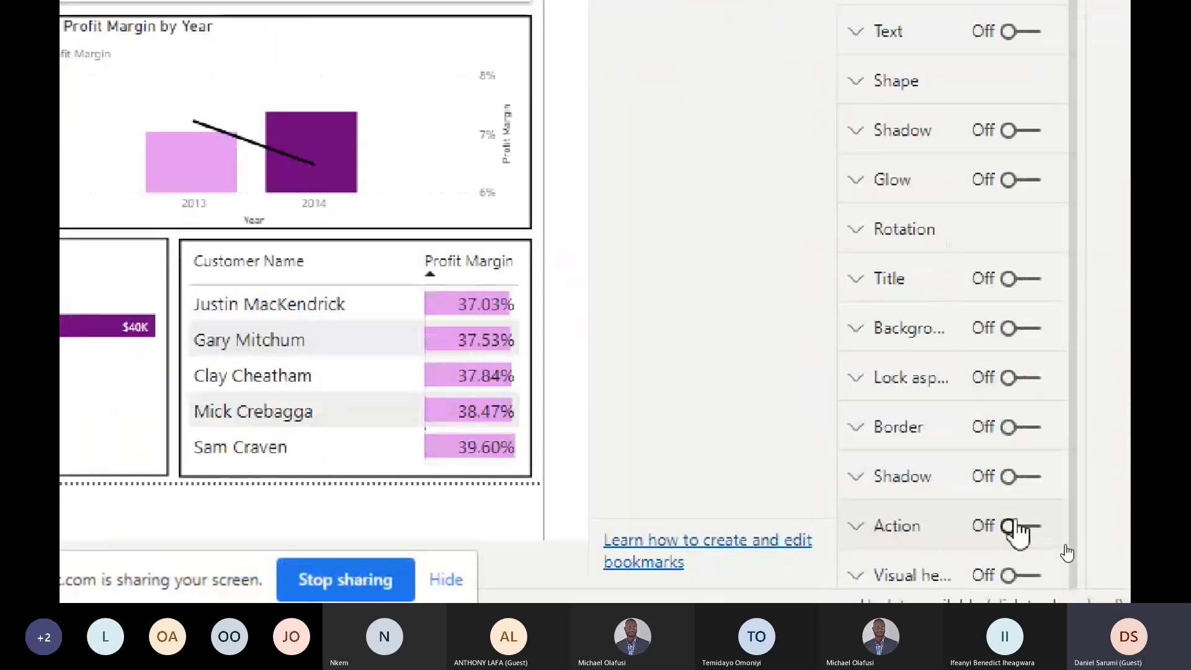
pyautogui.click(1017, 528)
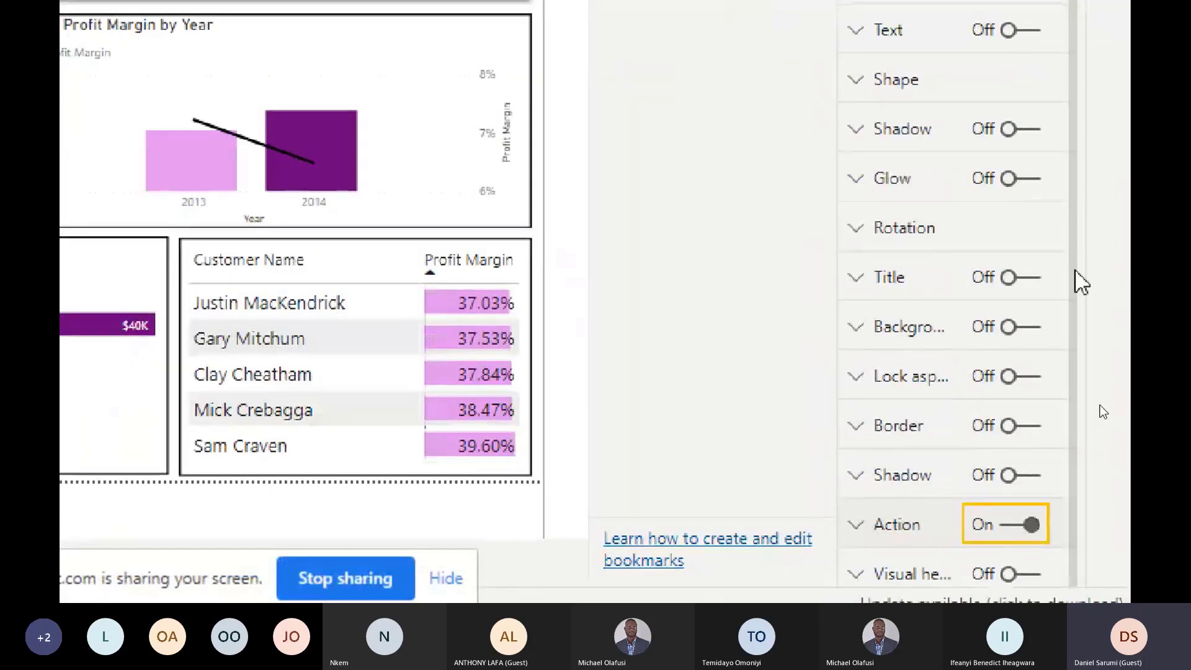
pyautogui.click(888, 506)
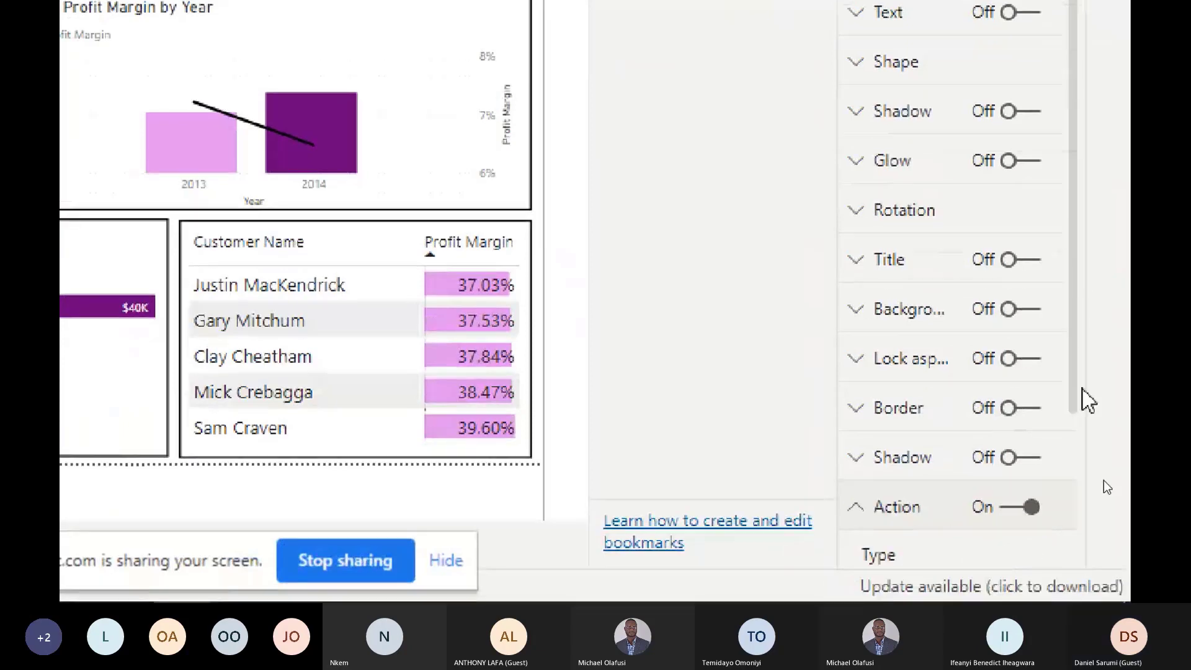
pyautogui.scroll(-4, 1079, 508)
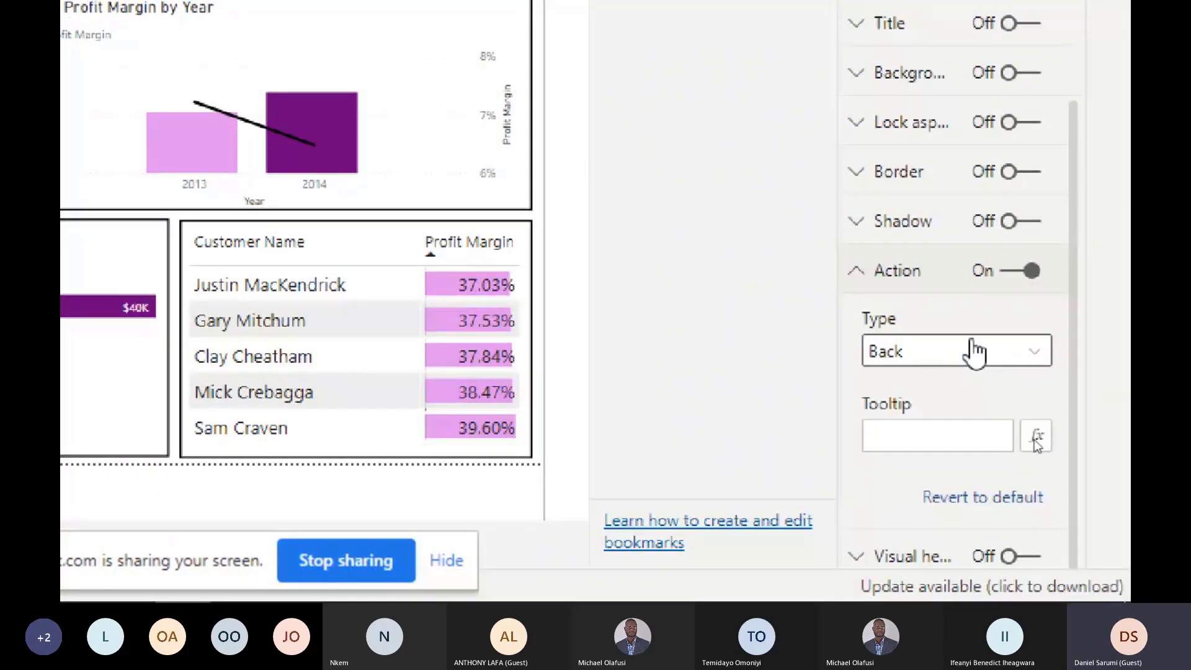
pyautogui.click(917, 366)
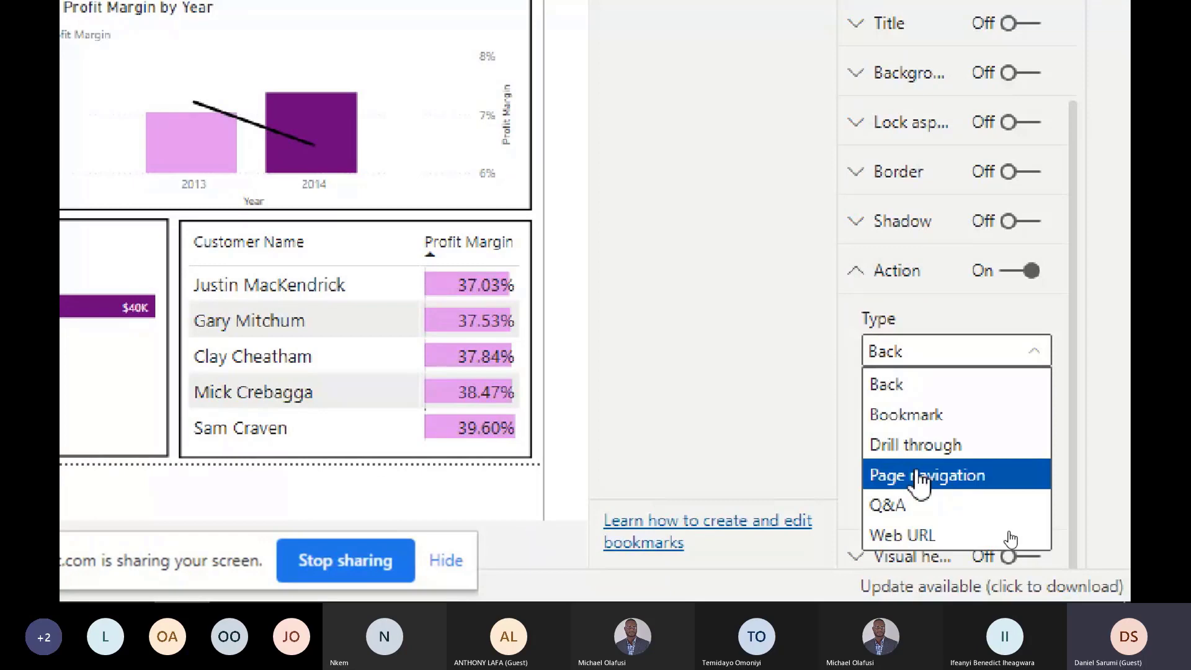
pyautogui.click(920, 478)
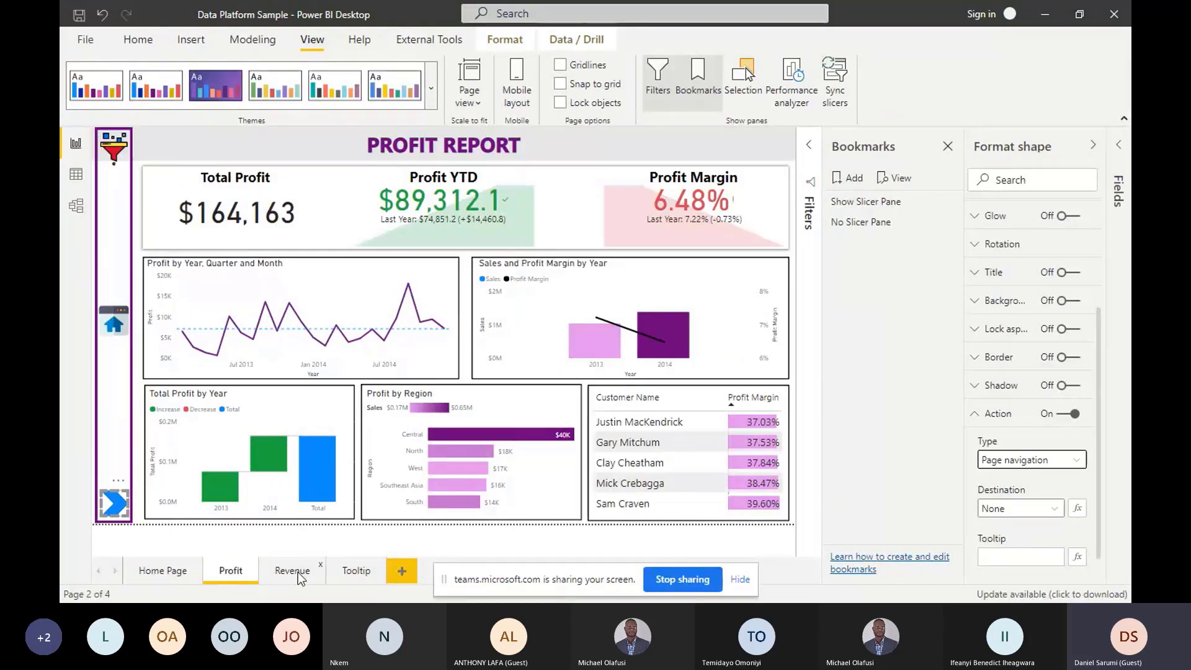
pyautogui.click(1017, 508)
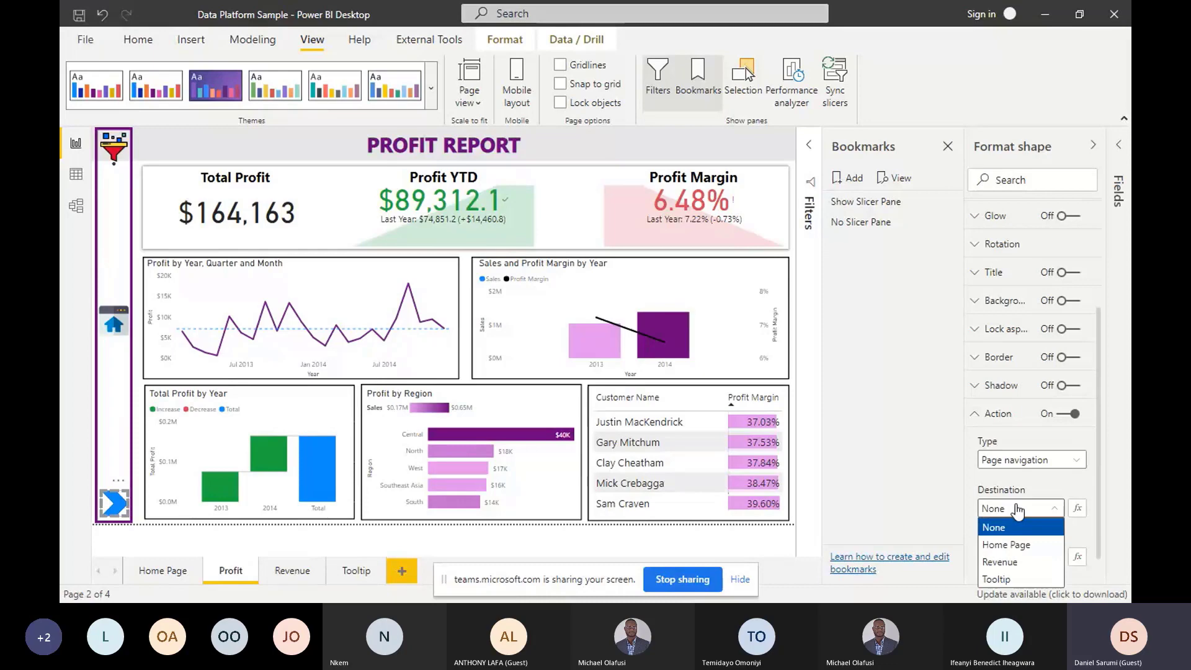
pyautogui.click(1009, 562)
# Give the blue arrow's action the tooltip "Click to view Revenue analysis"
pyautogui.click(1004, 557)
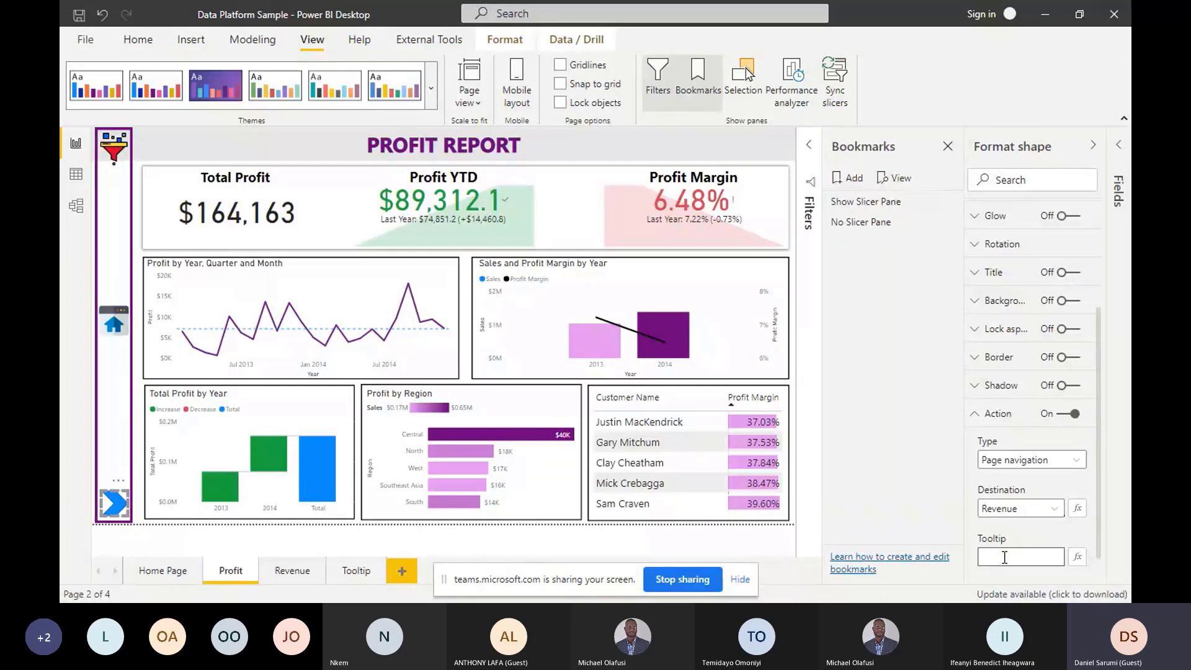
pyautogui.write('C')
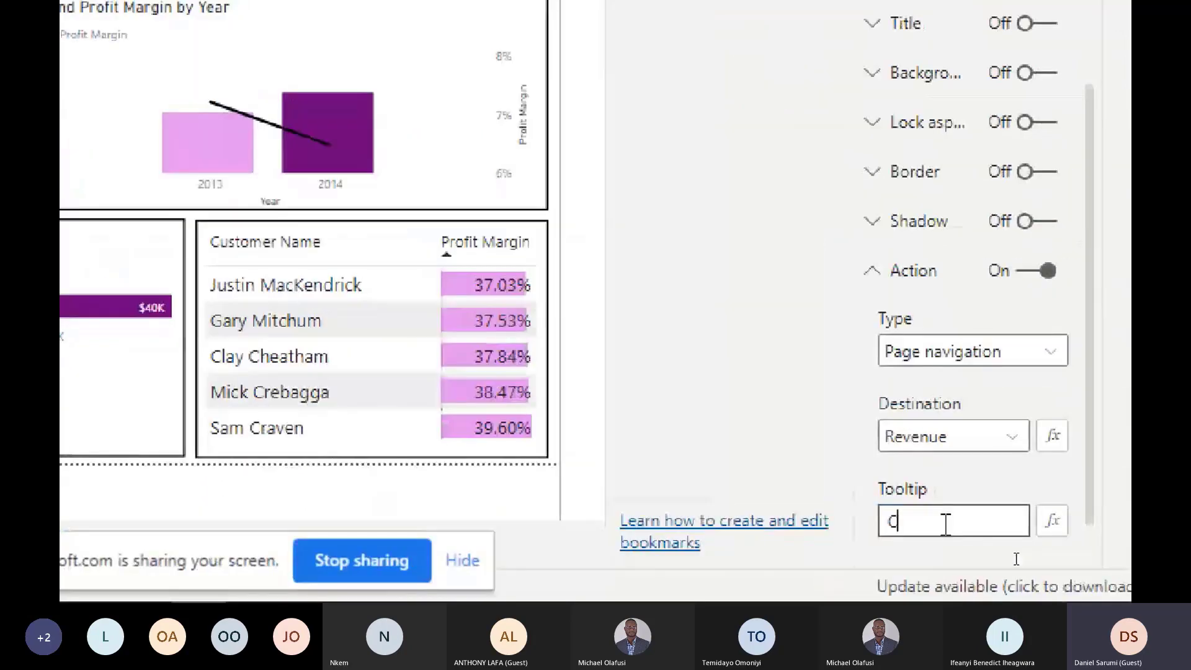
pyautogui.write('lick to view ')
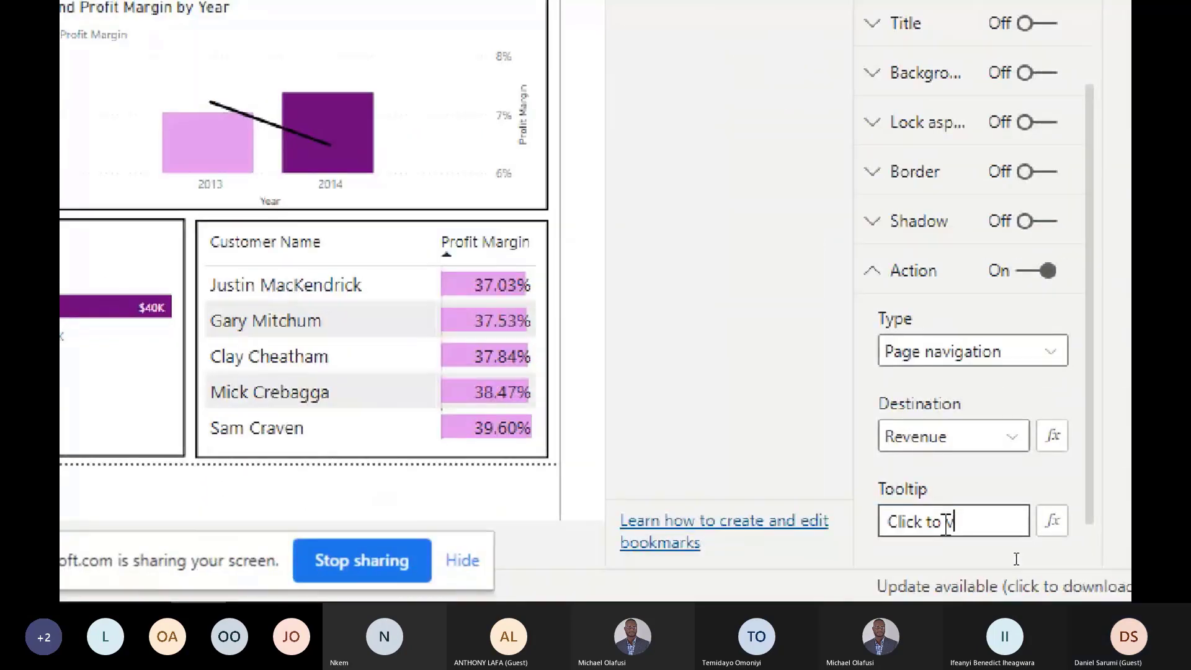
pyautogui.write('Rwe')
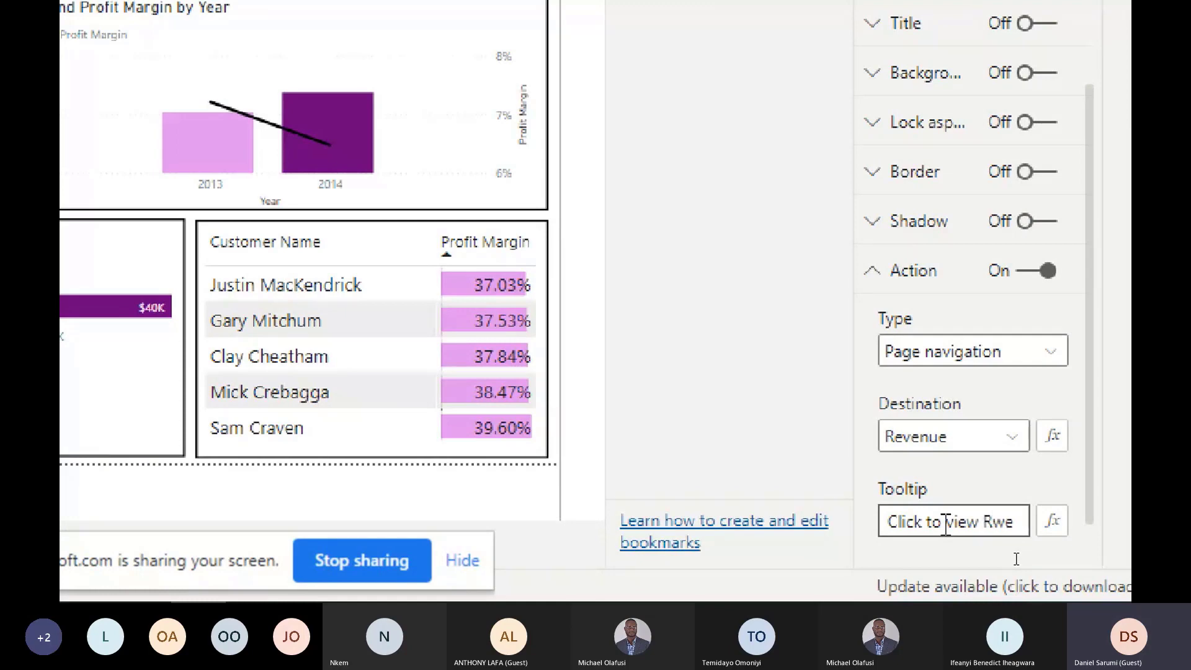
pyautogui.press('BackSpace')
pyautogui.press('BackSpace')
pyautogui.write('evenue a')
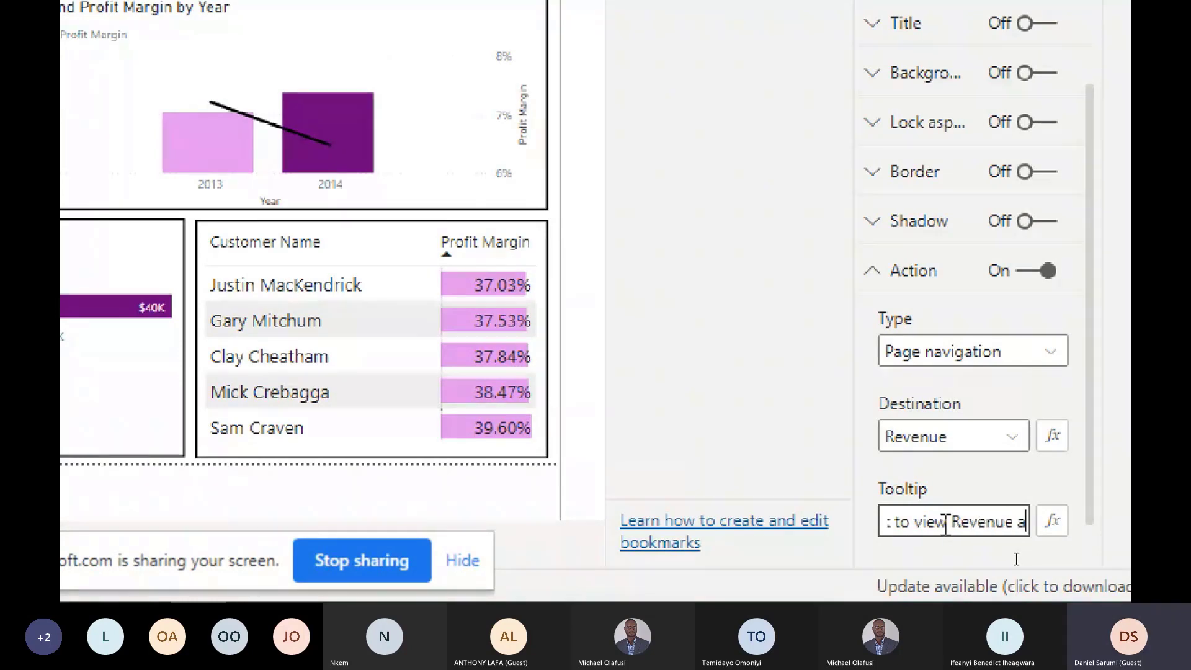
pyautogui.write('nalysis')
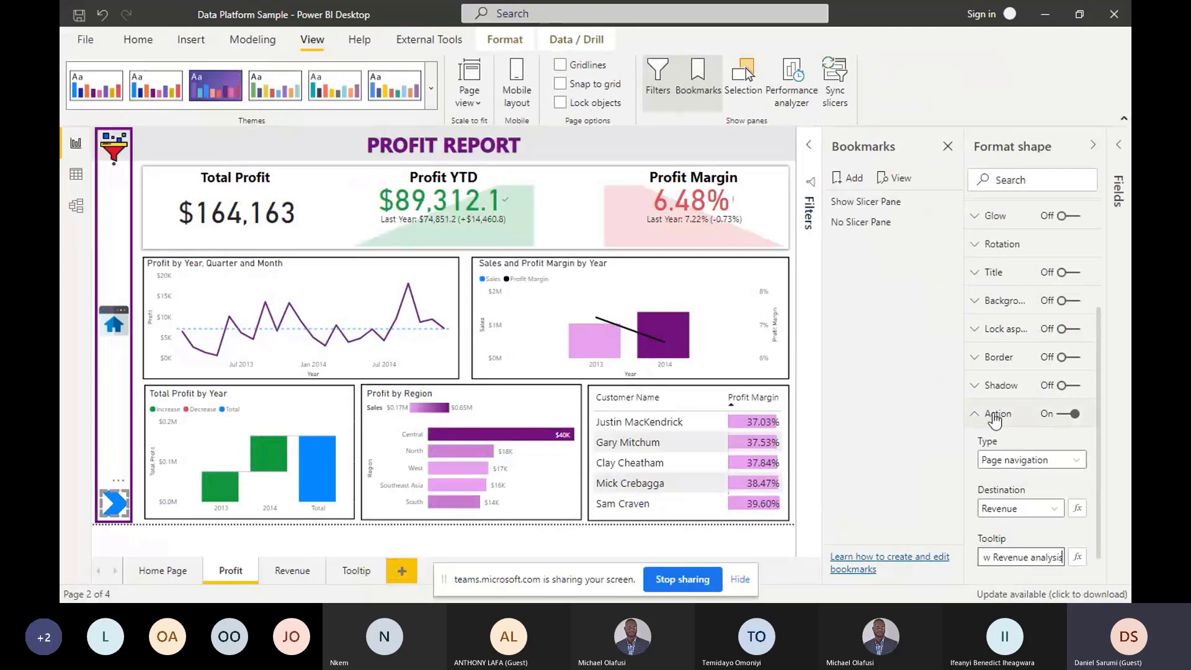
pyautogui.scroll(3, 994, 420)
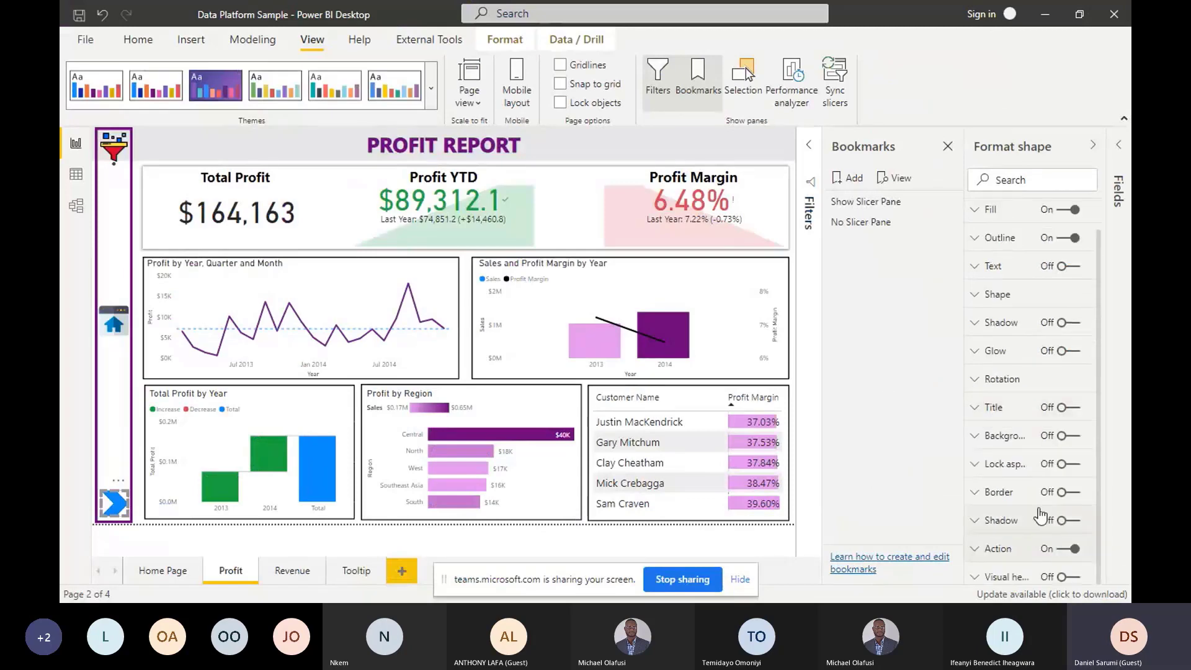
# Test the blue arrow's navigation to the Revenue page, and go back through the Profit page to the Home Page
pyautogui.keyDown('ctrl'); pyautogui.click(115, 506); pyautogui.keyUp('ctrl')
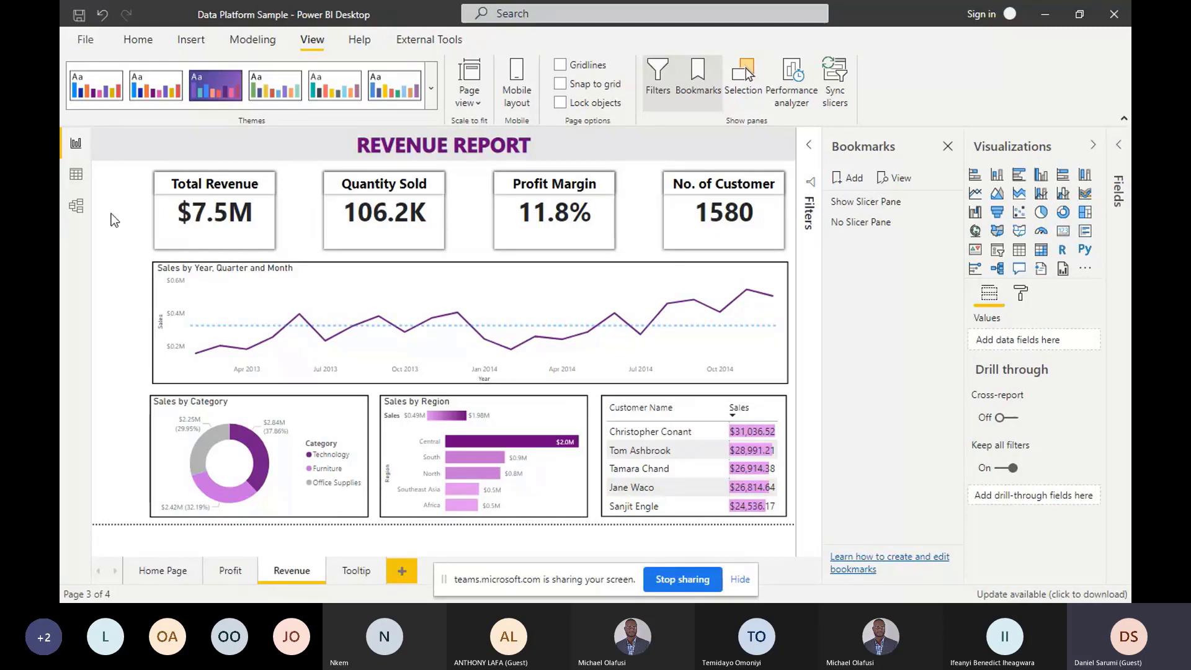
pyautogui.click(217, 571)
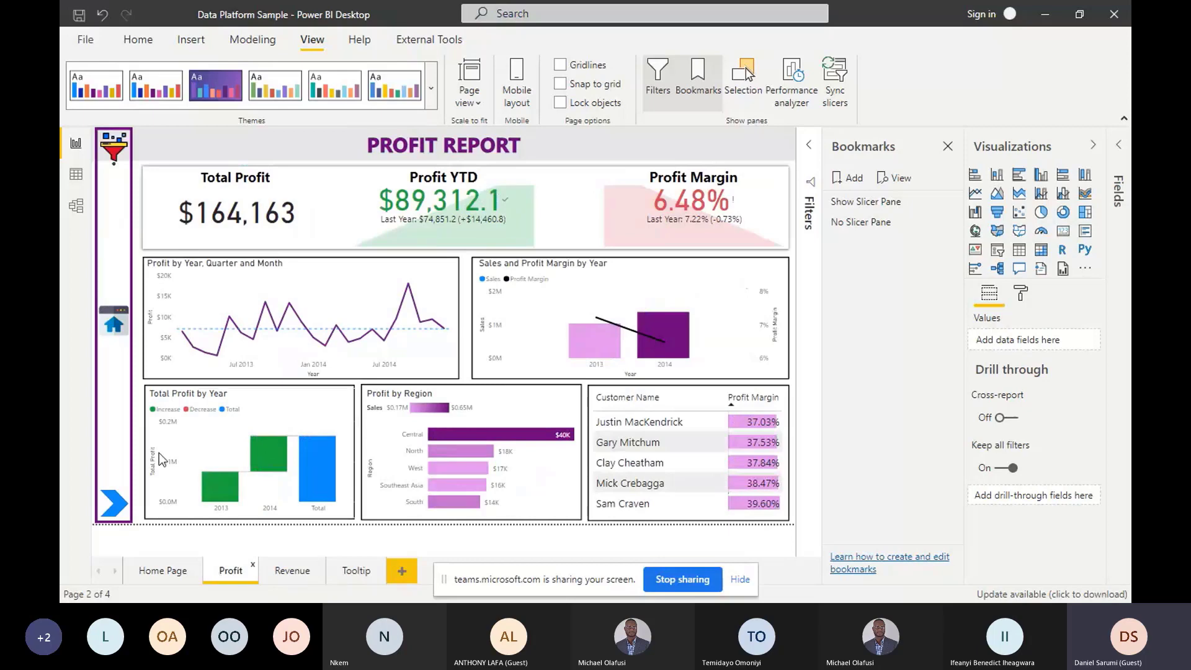
pyautogui.click(156, 571)
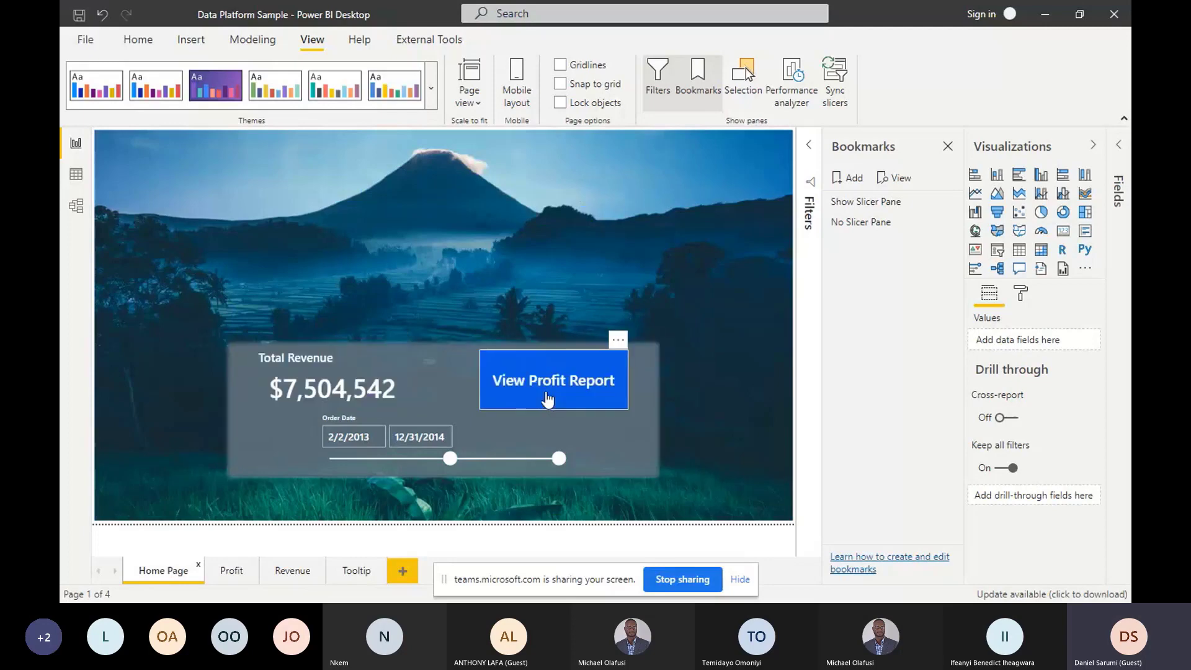
# Test the View Profit Report and View Revenue Report buttons on the Home Page, ending on the Profit page
pyautogui.keyDown('ctrl'); pyautogui.click(546, 400); pyautogui.keyUp('ctrl')
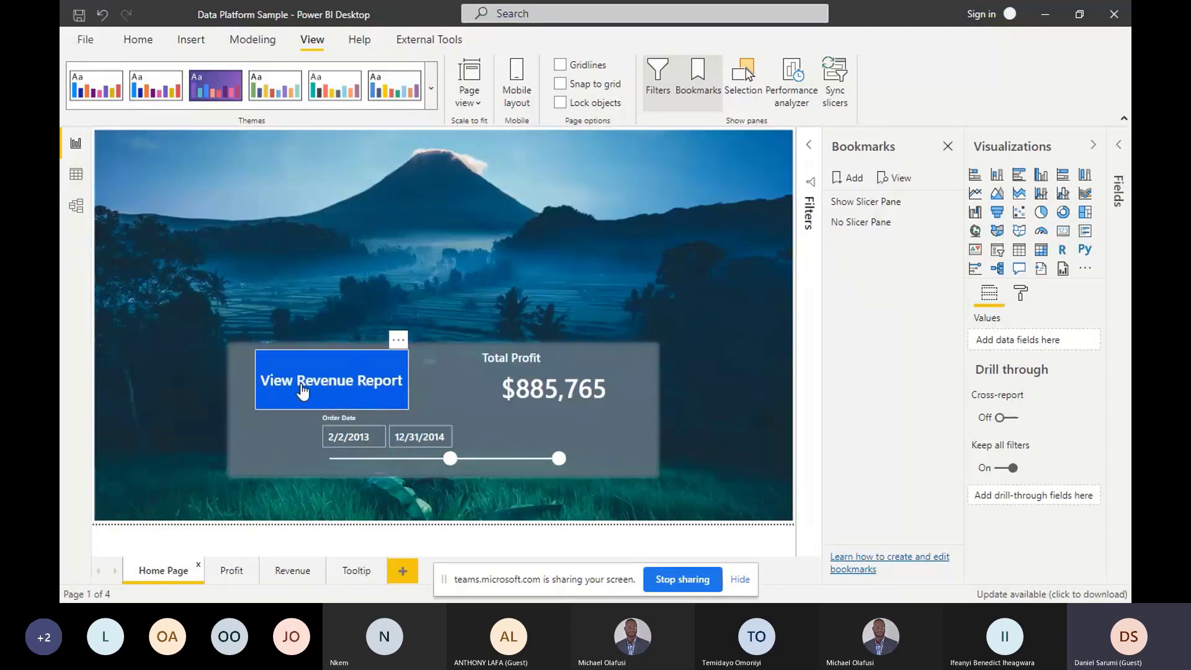
pyautogui.keyDown('ctrl'); pyautogui.click(412, 393); pyautogui.keyUp('ctrl')
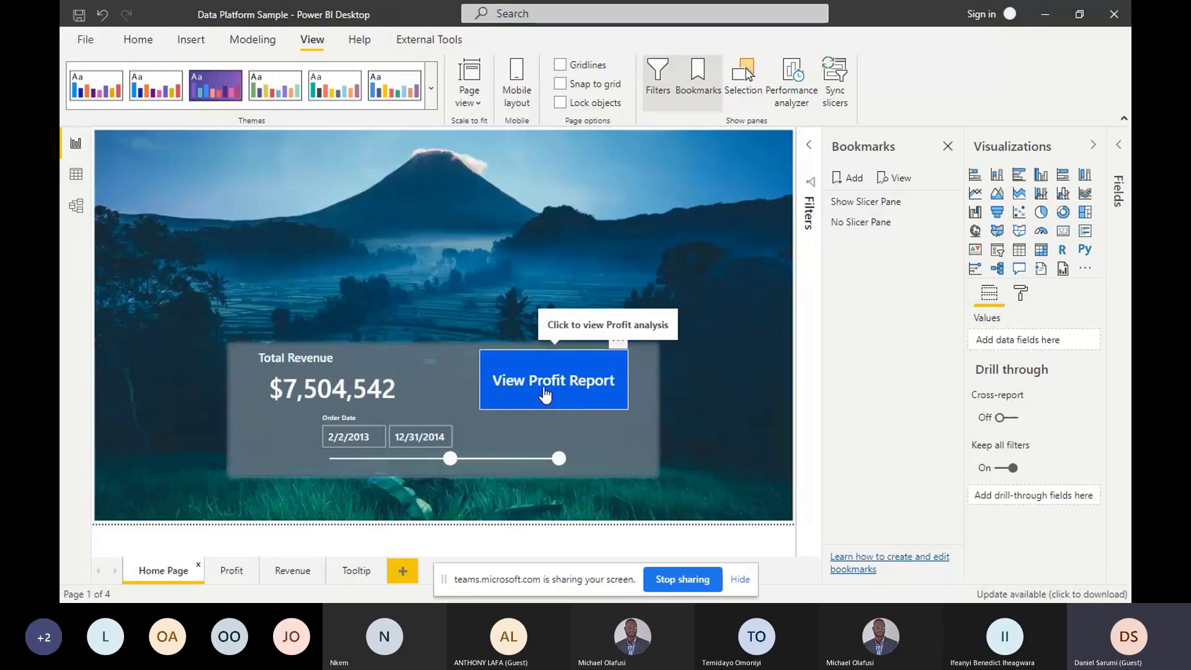
pyautogui.keyDown('ctrl'); pyautogui.click(545, 398); pyautogui.keyUp('ctrl')
pyautogui.keyDown('ctrl'); pyautogui.click(313, 397); pyautogui.keyUp('ctrl')
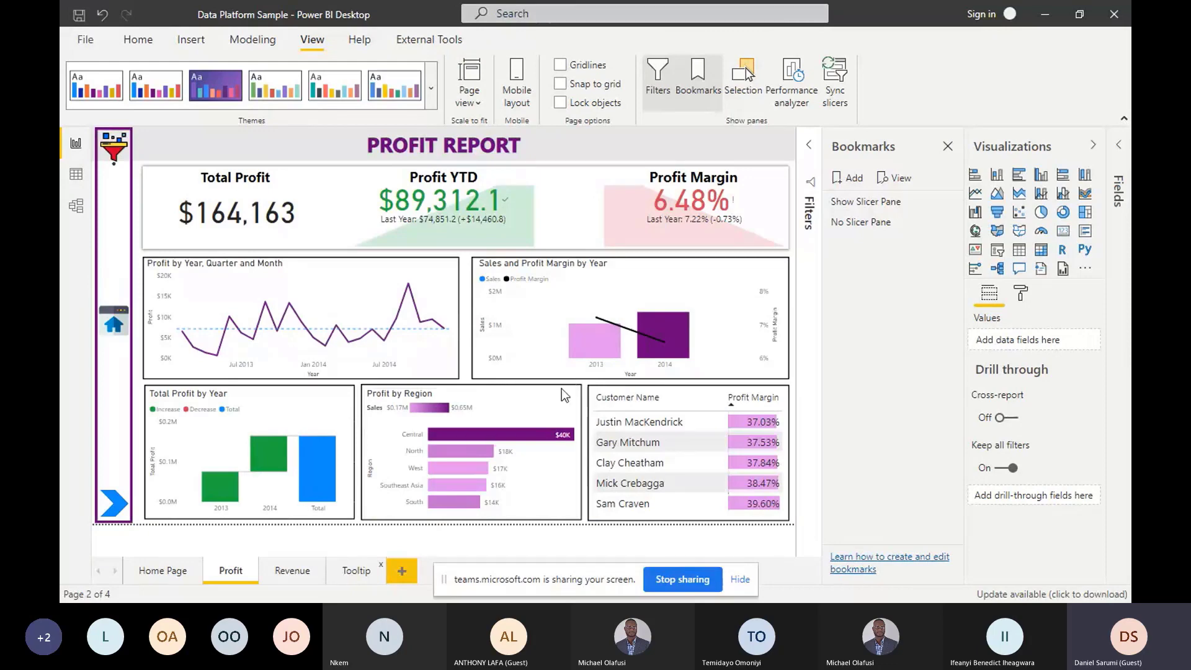
pyautogui.click(356, 571)
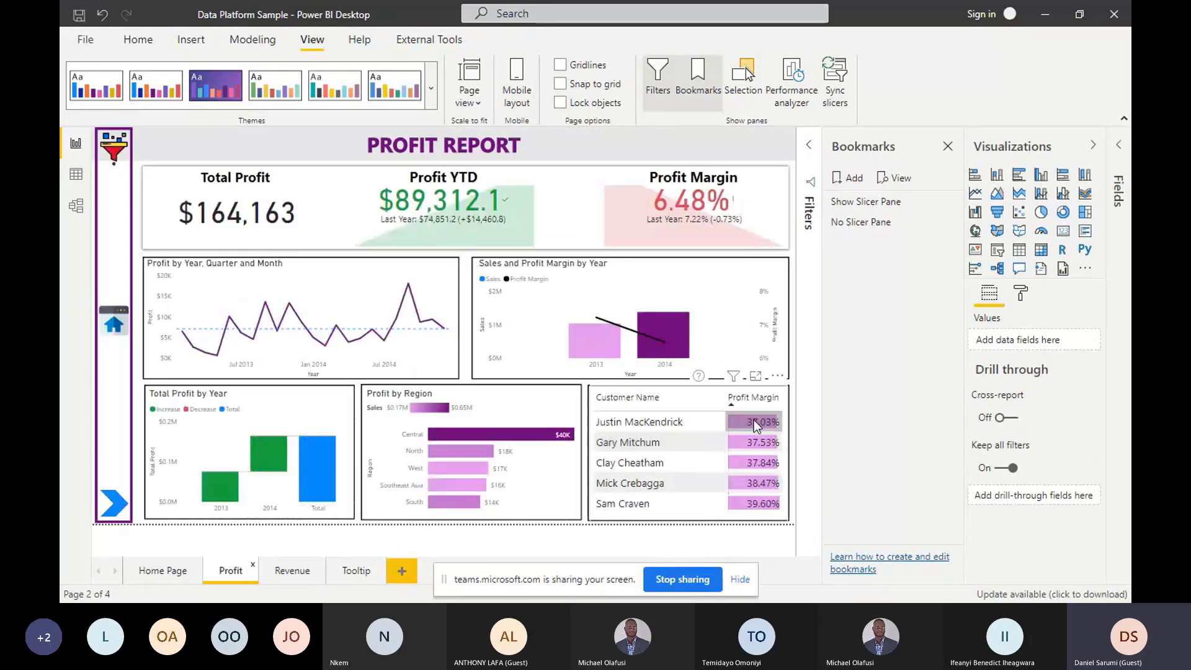
pyautogui.moveTo(754, 419)
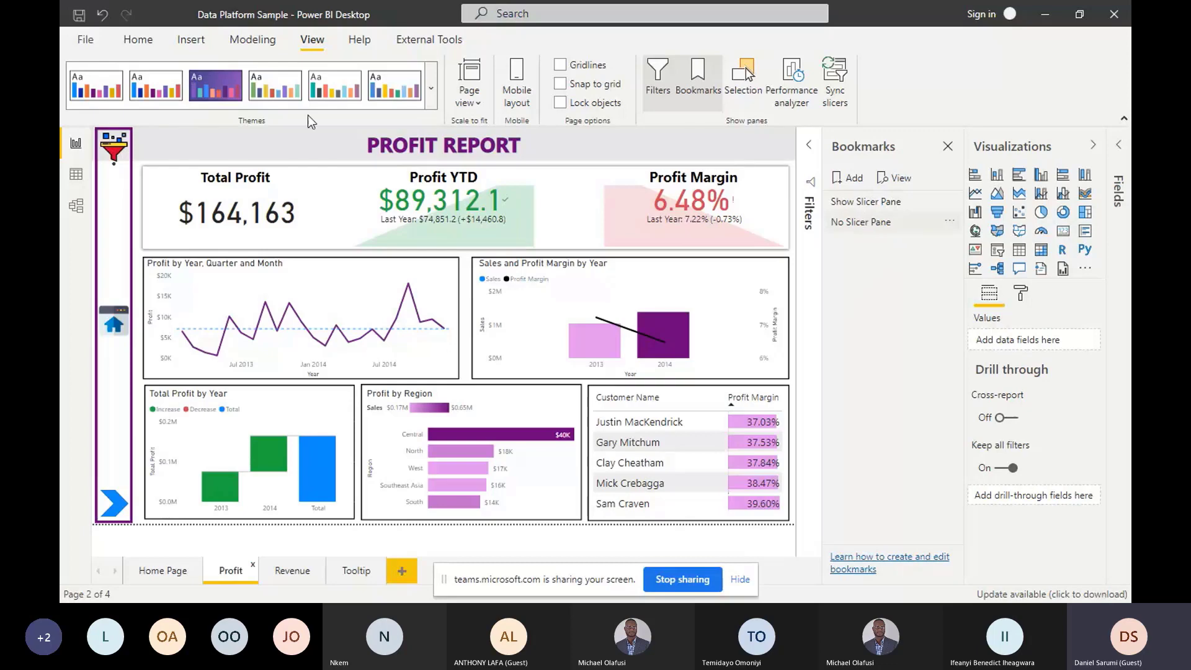
# Show and hide the slicer panel with the funnel icon, test the home icon's navigation, and return to the Profit page
pyautogui.click(114, 155)
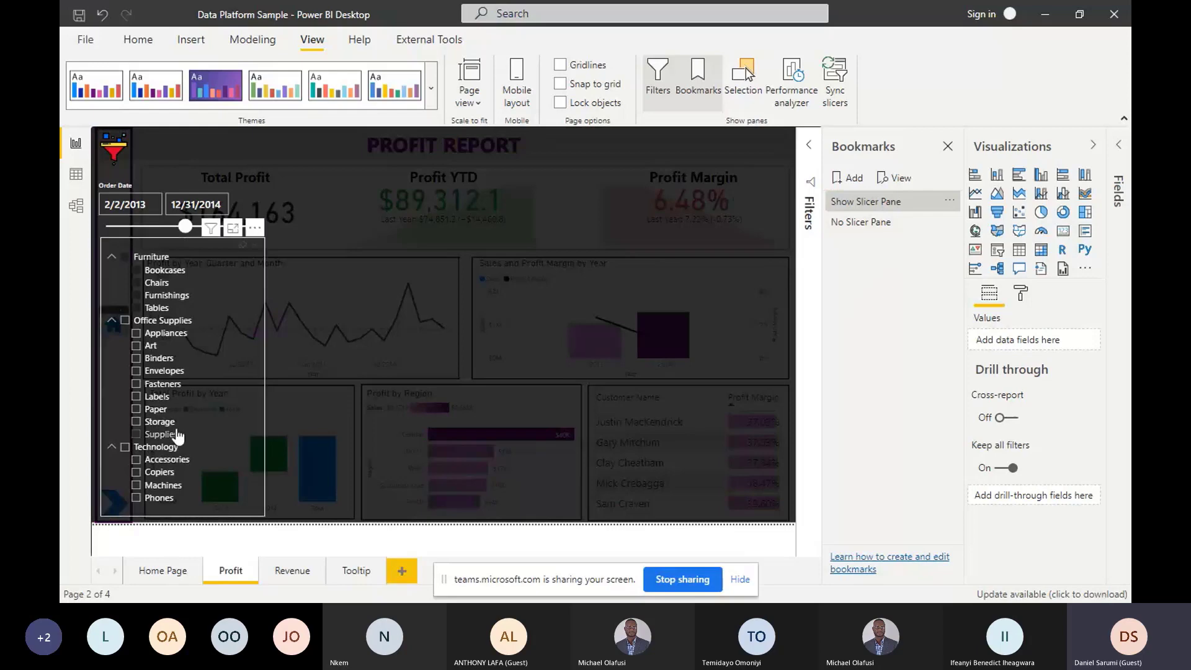
pyautogui.click(119, 153)
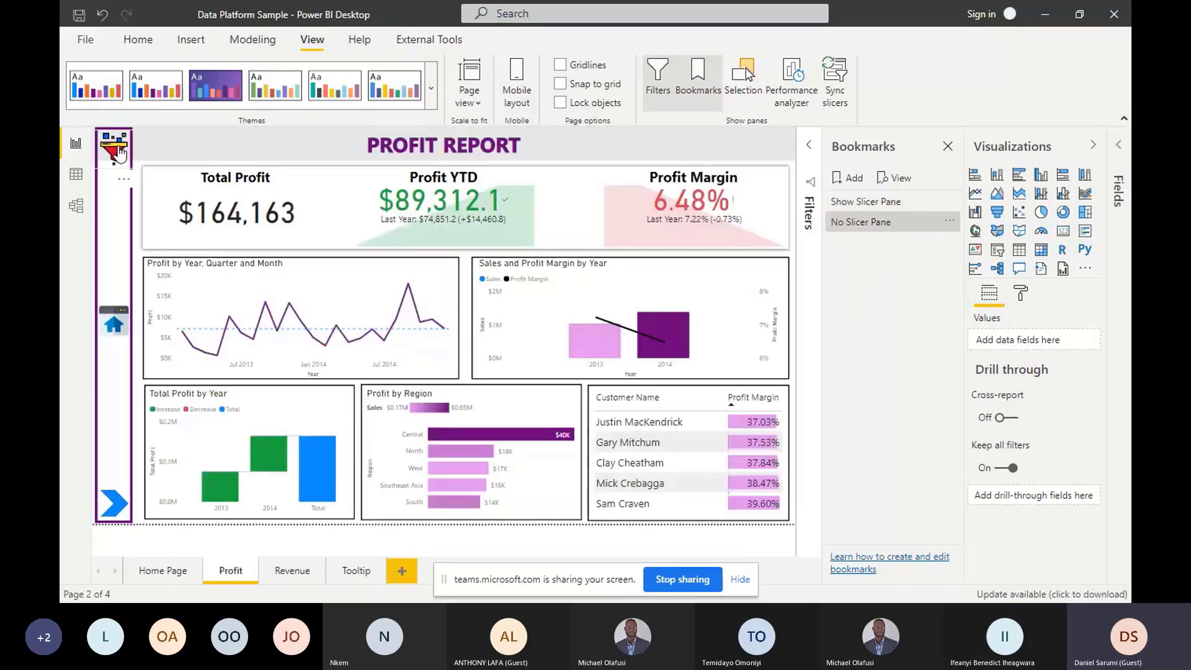
pyautogui.click(116, 330)
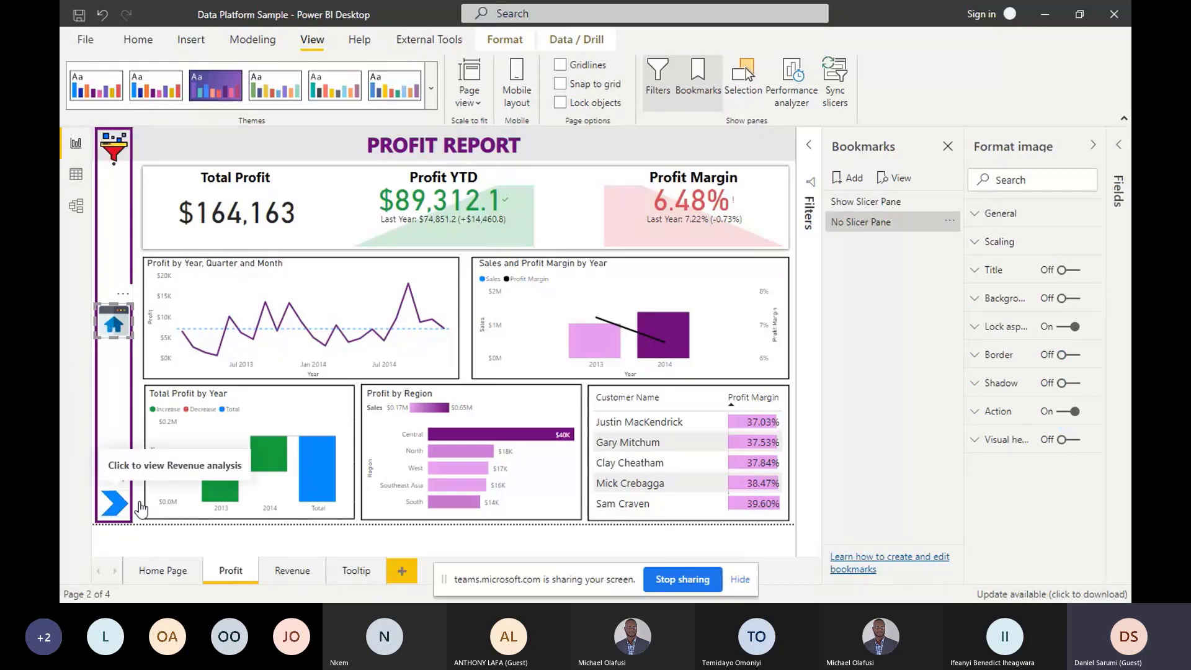
pyautogui.keyDown('ctrl'); pyautogui.click(112, 317); pyautogui.keyUp('ctrl')
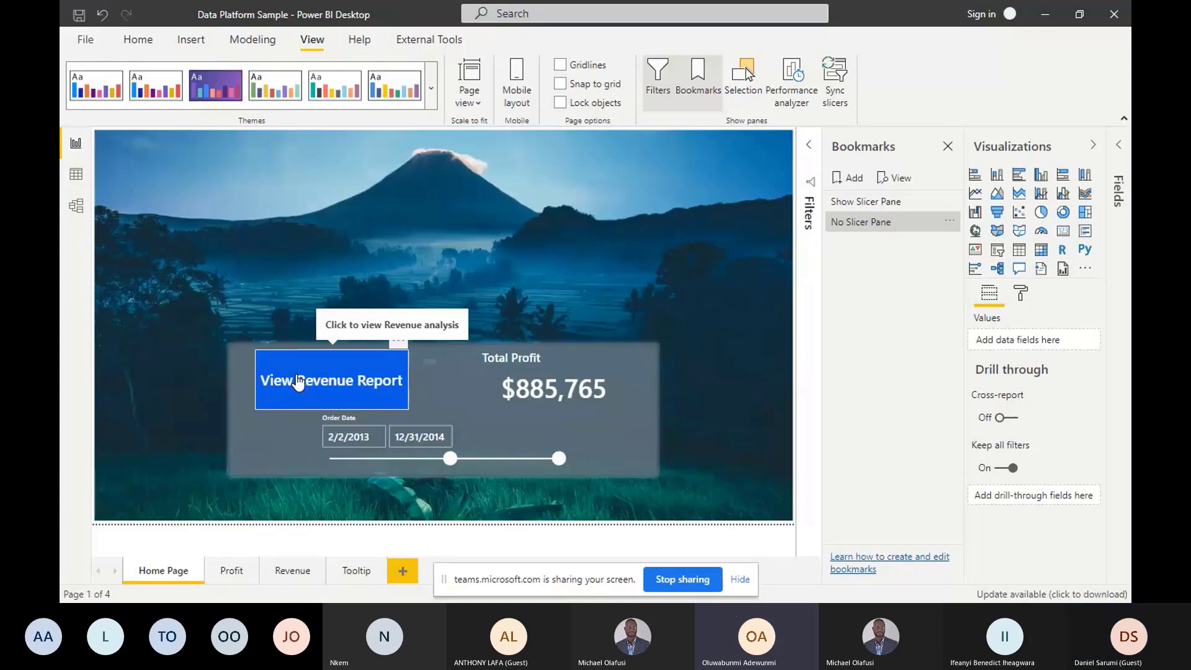
pyautogui.click(232, 571)
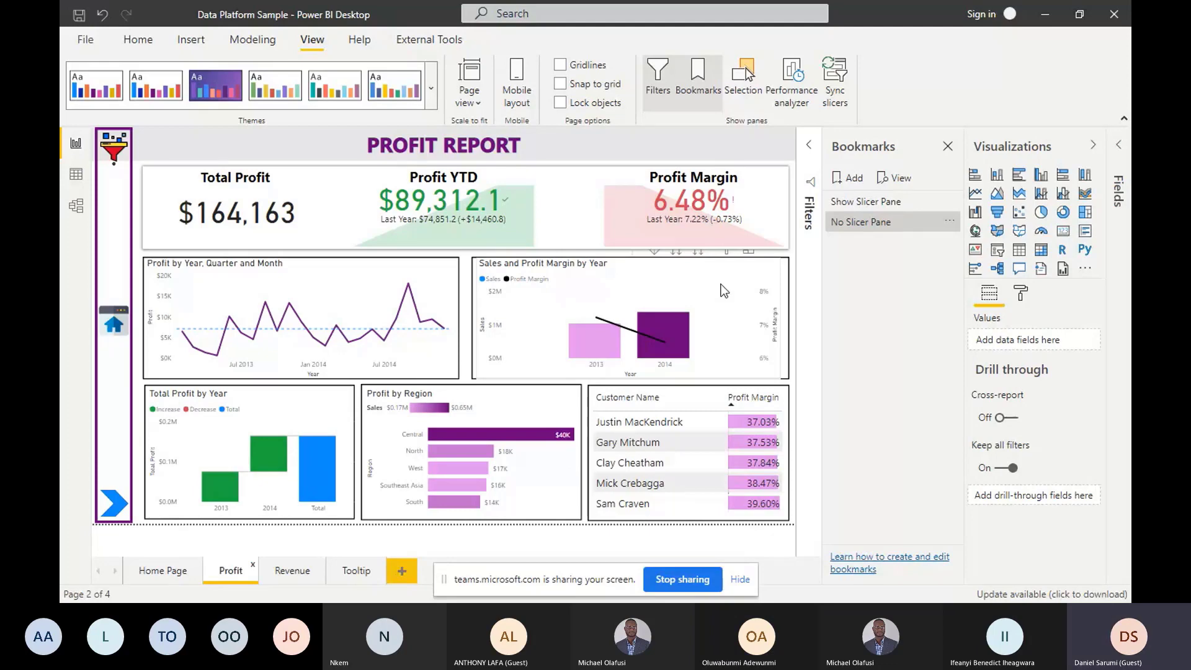
# Add a new report page and start a quick measure in the Fact table with the Year-over-year change calculation
pyautogui.click(393, 564)
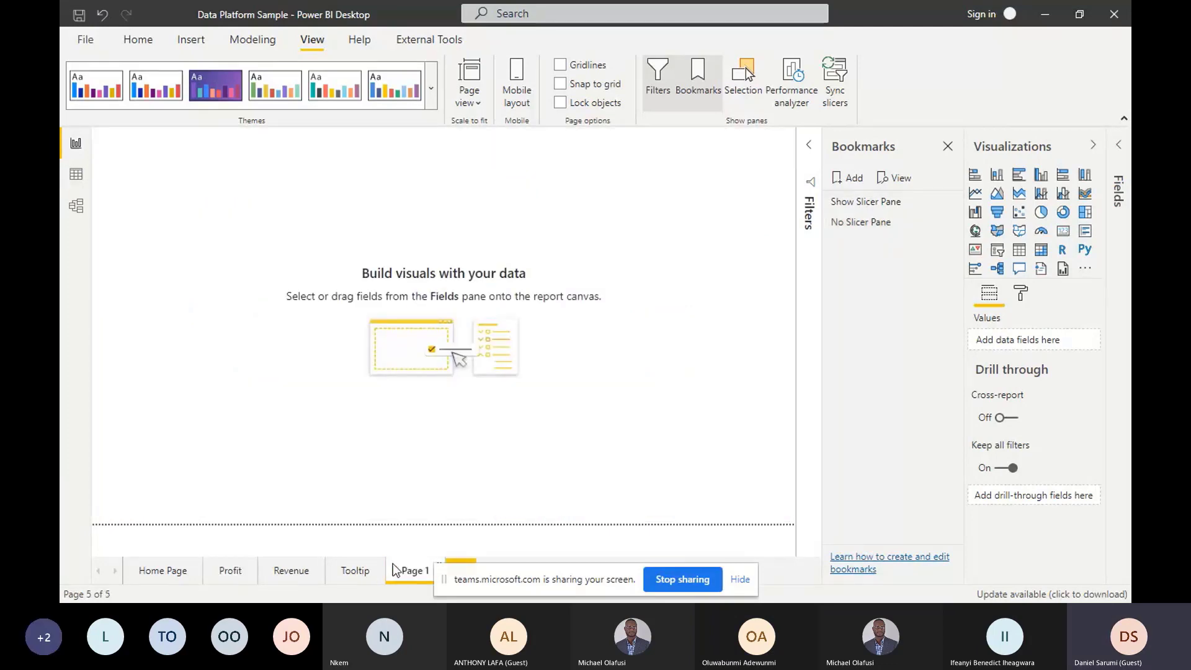
pyautogui.click(1118, 165)
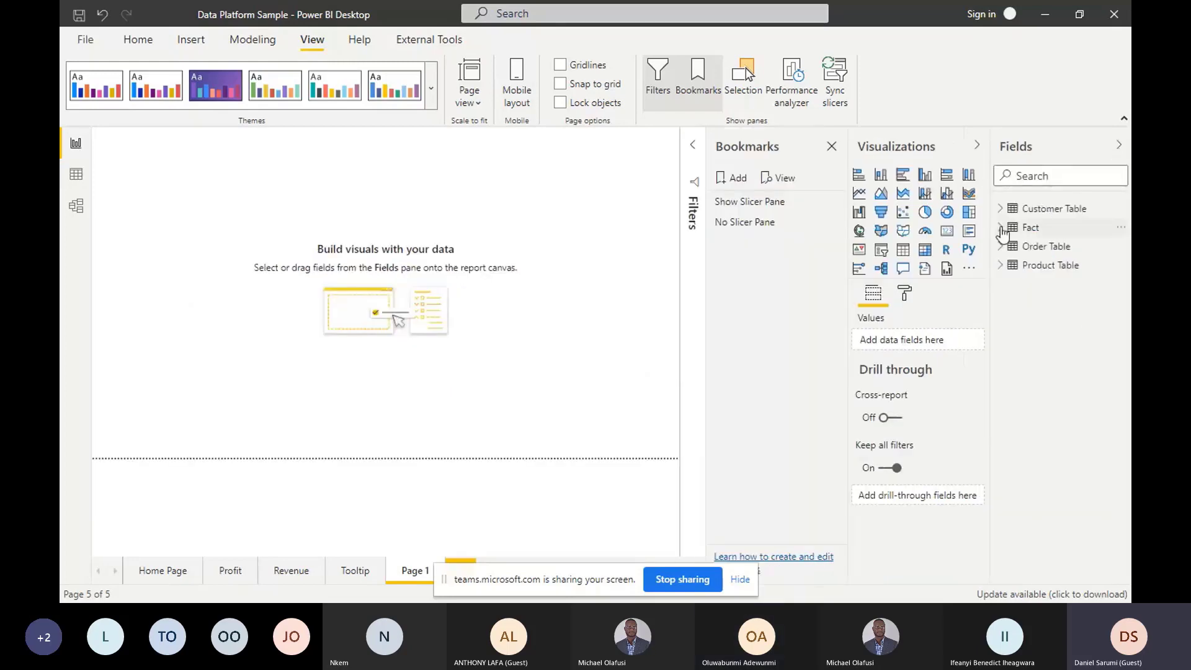
pyautogui.click(1002, 228)
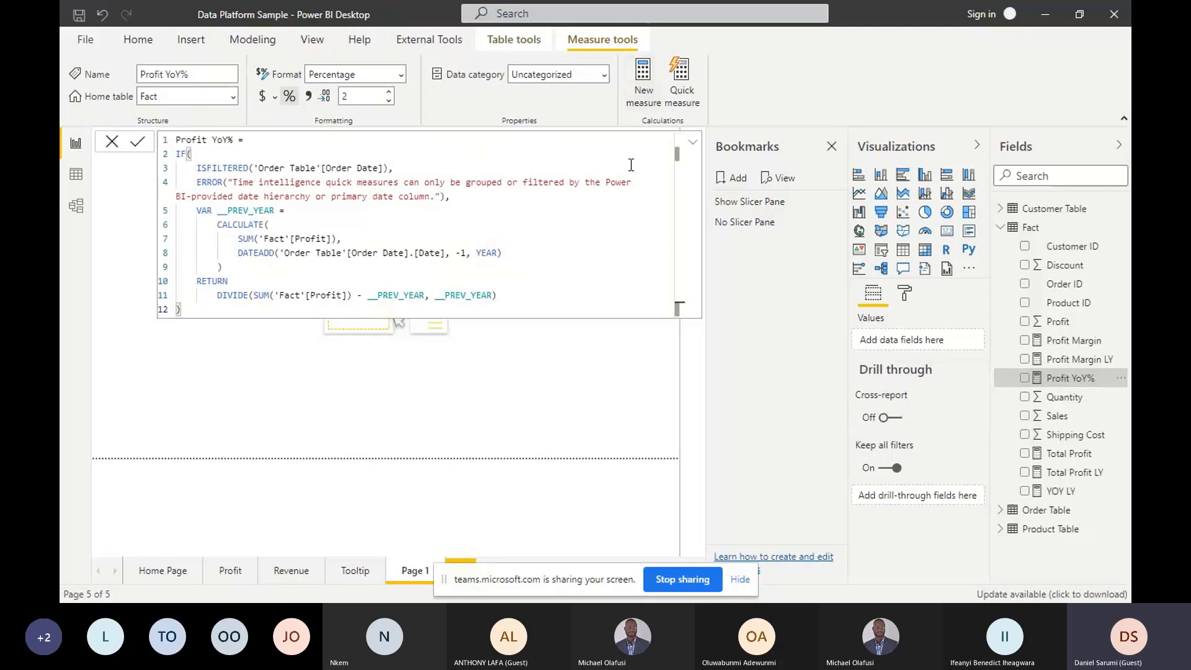
pyautogui.click(686, 104)
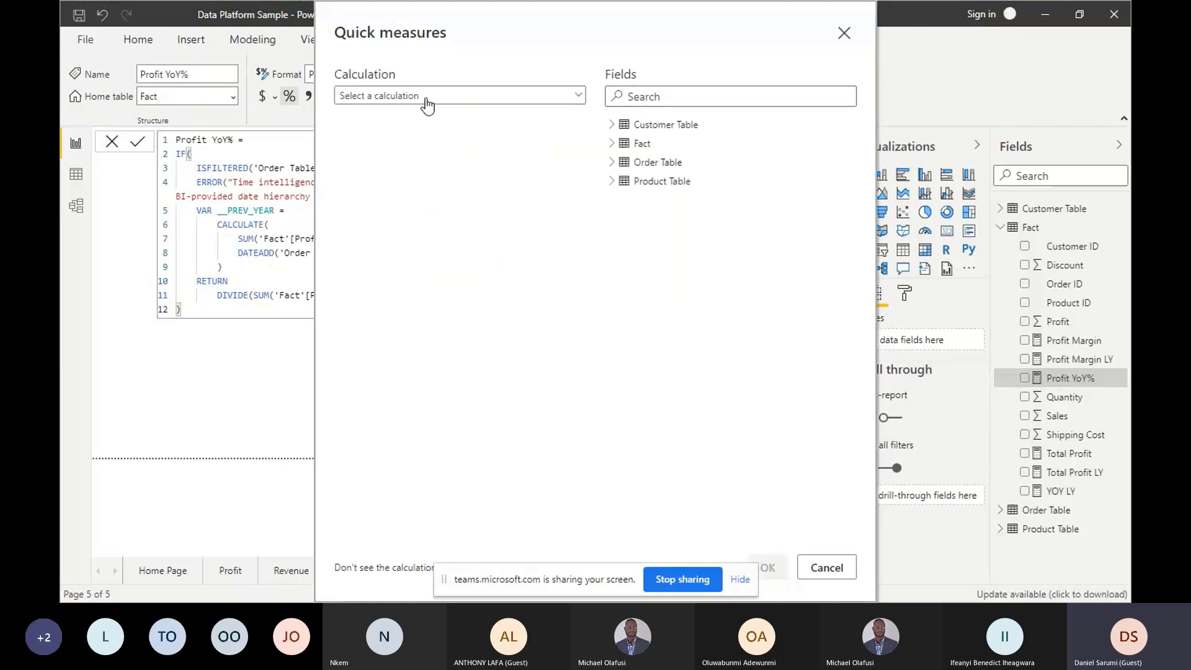
pyautogui.click(427, 102)
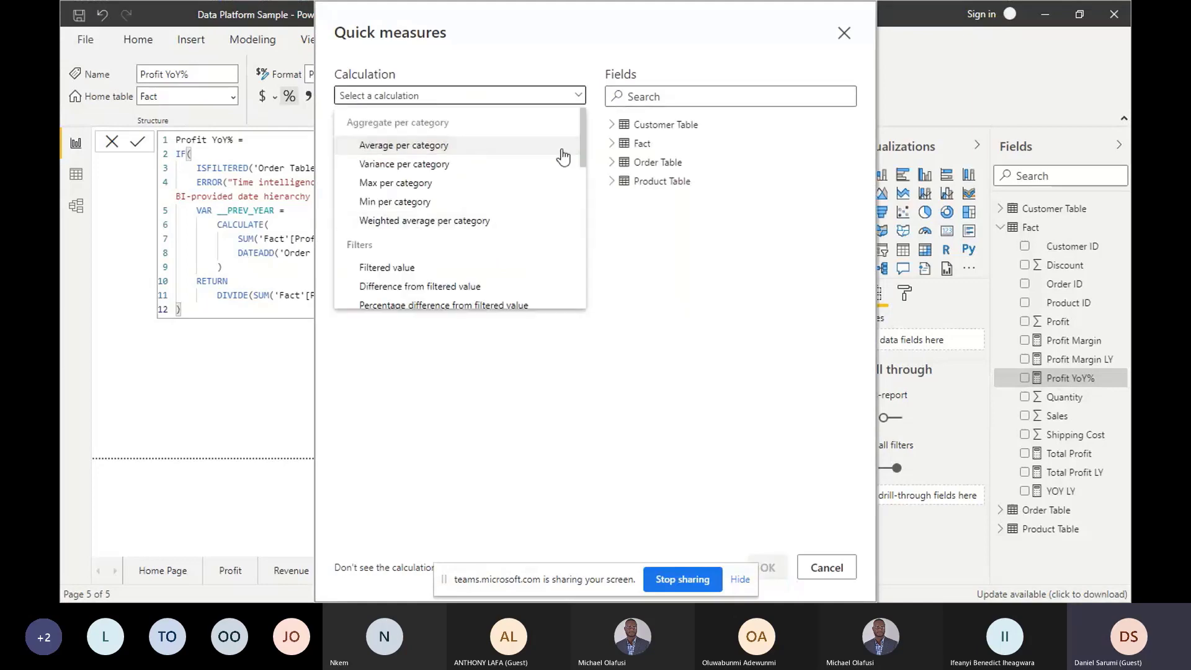
pyautogui.moveTo(582, 147); pyautogui.dragTo(589, 240)
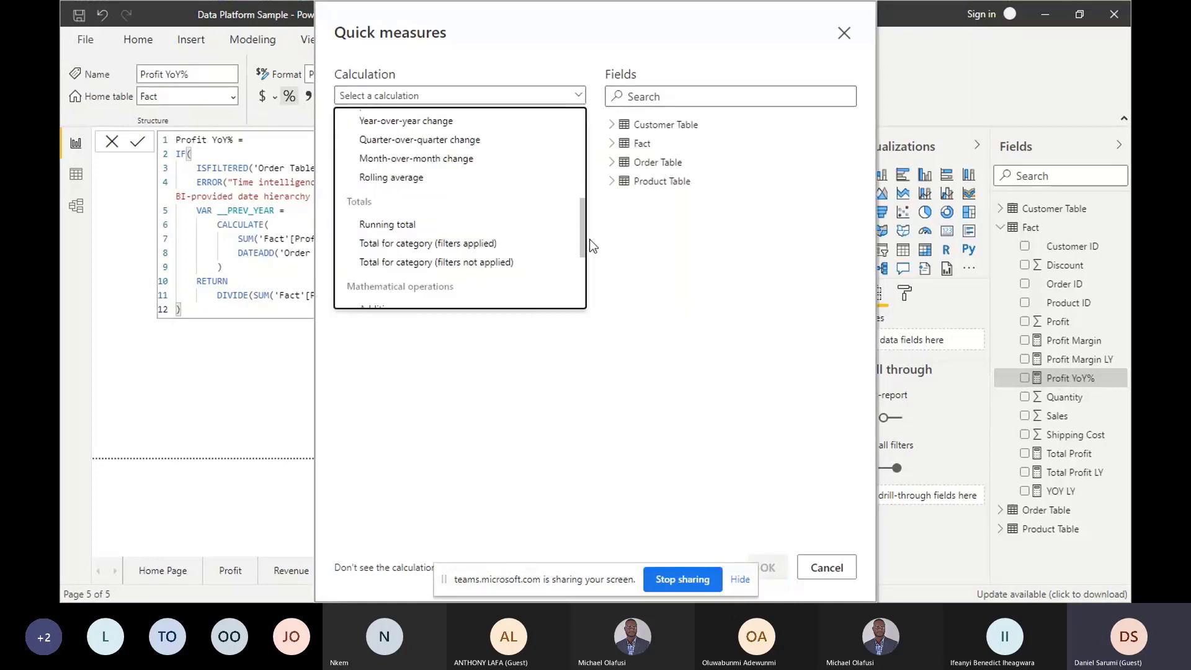
pyautogui.scroll(3, 437, 182)
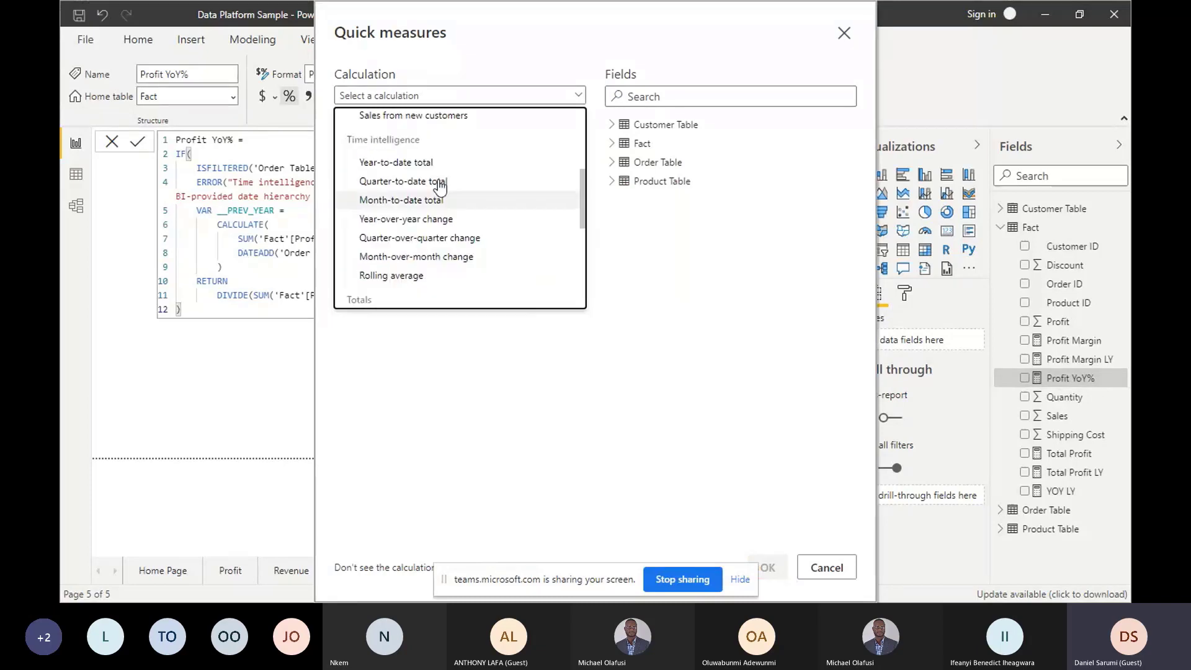
pyautogui.click(418, 220)
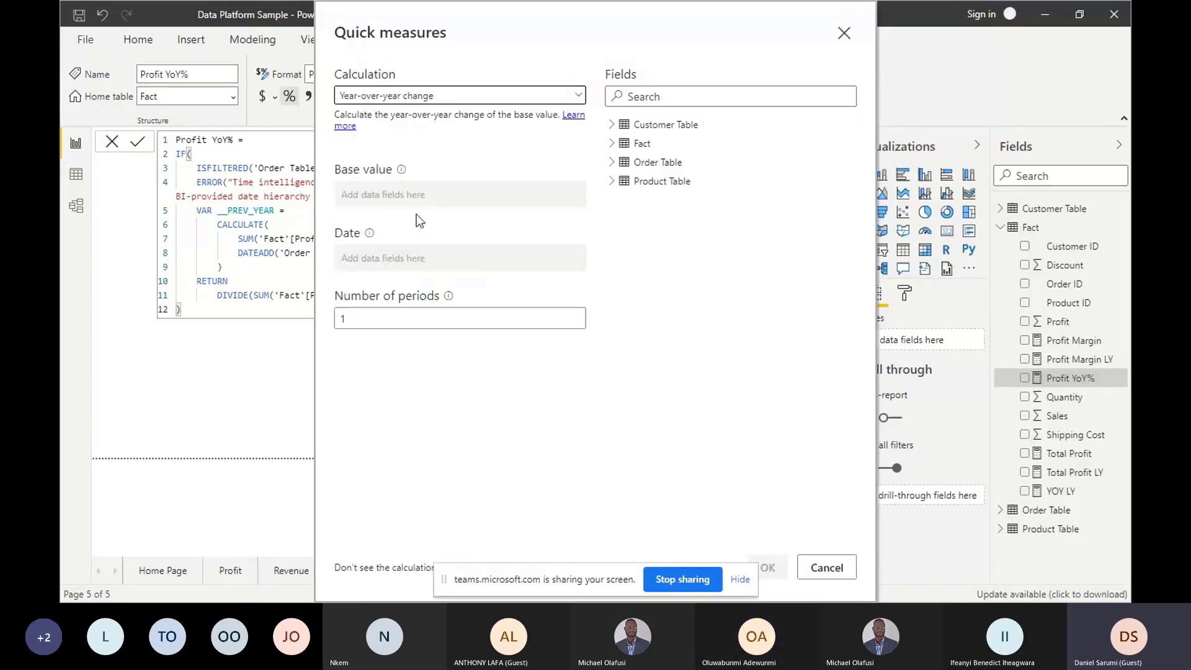
# Create the quick measure with Sum of Sales as base value and the Order Table's Order Date as date, and close the formula editor
pyautogui.click(611, 144)
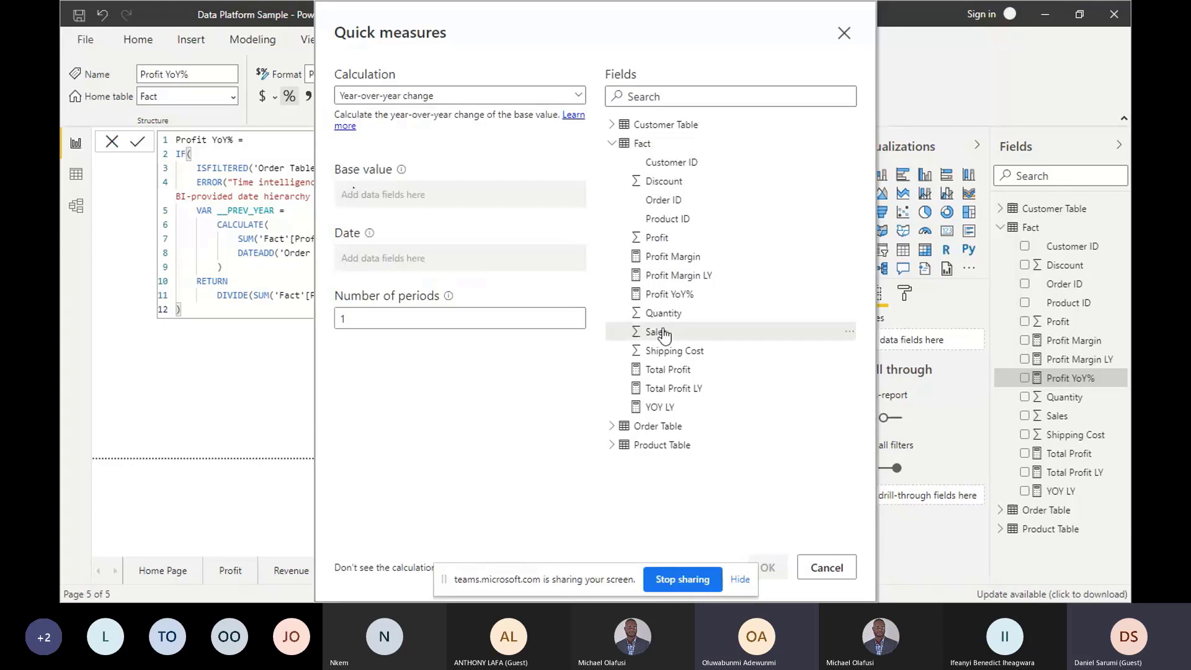
pyautogui.moveTo(671, 337); pyautogui.dragTo(437, 198)
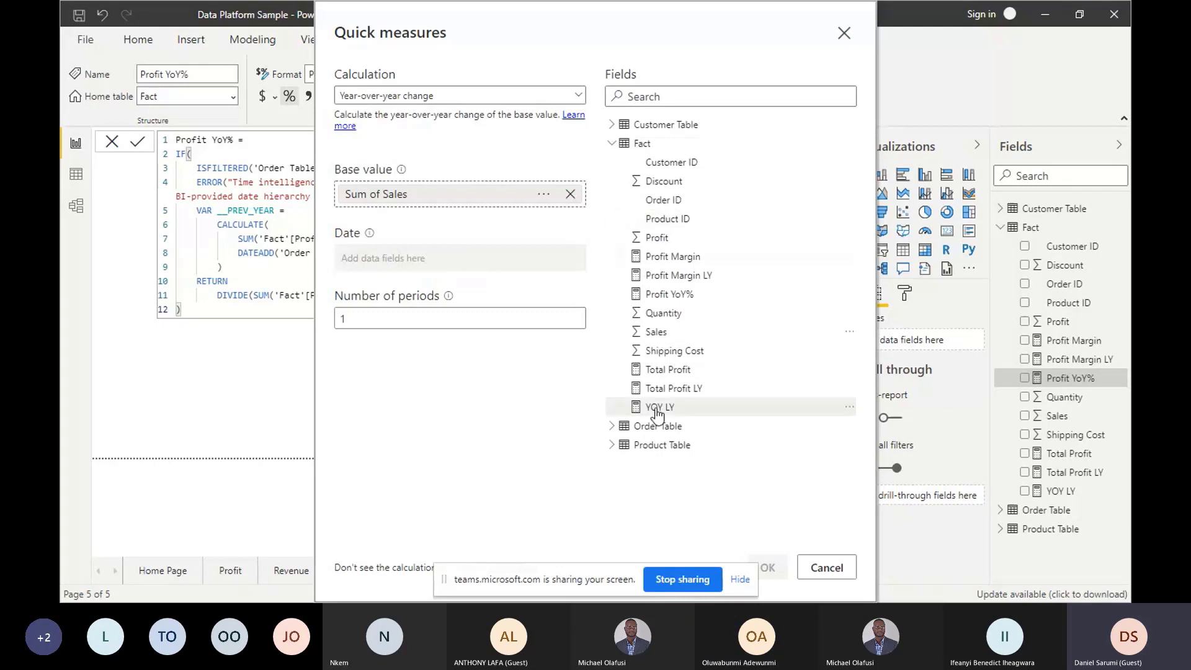
pyautogui.click(611, 148)
pyautogui.click(611, 162)
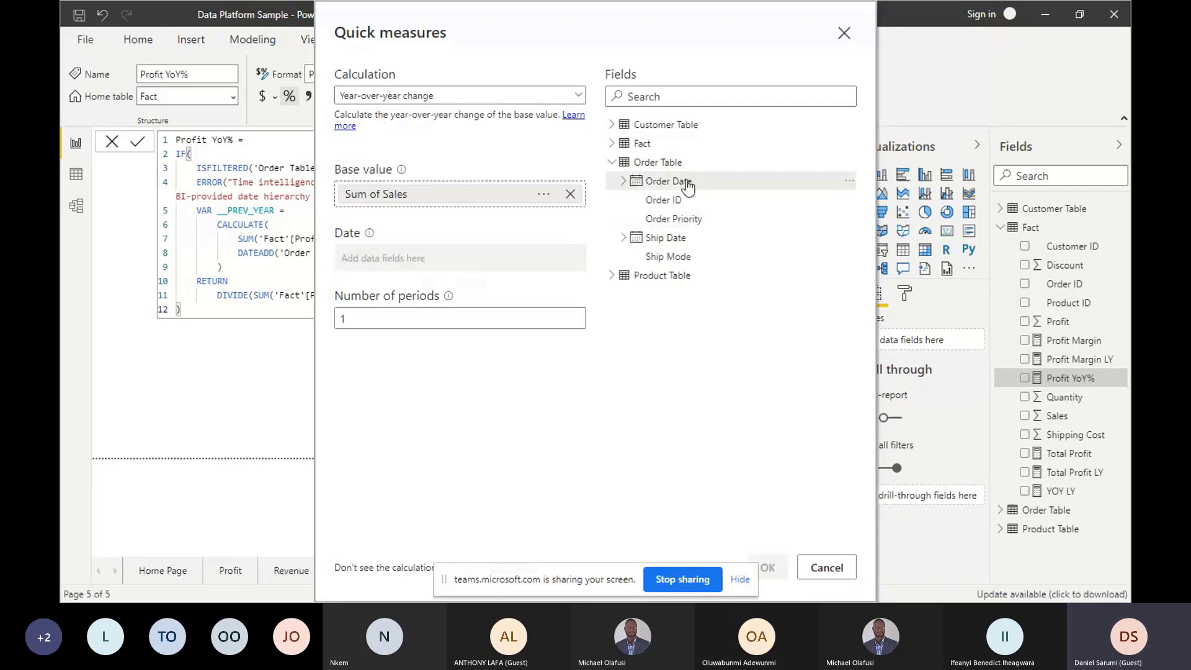
pyautogui.moveTo(687, 185); pyautogui.dragTo(462, 265)
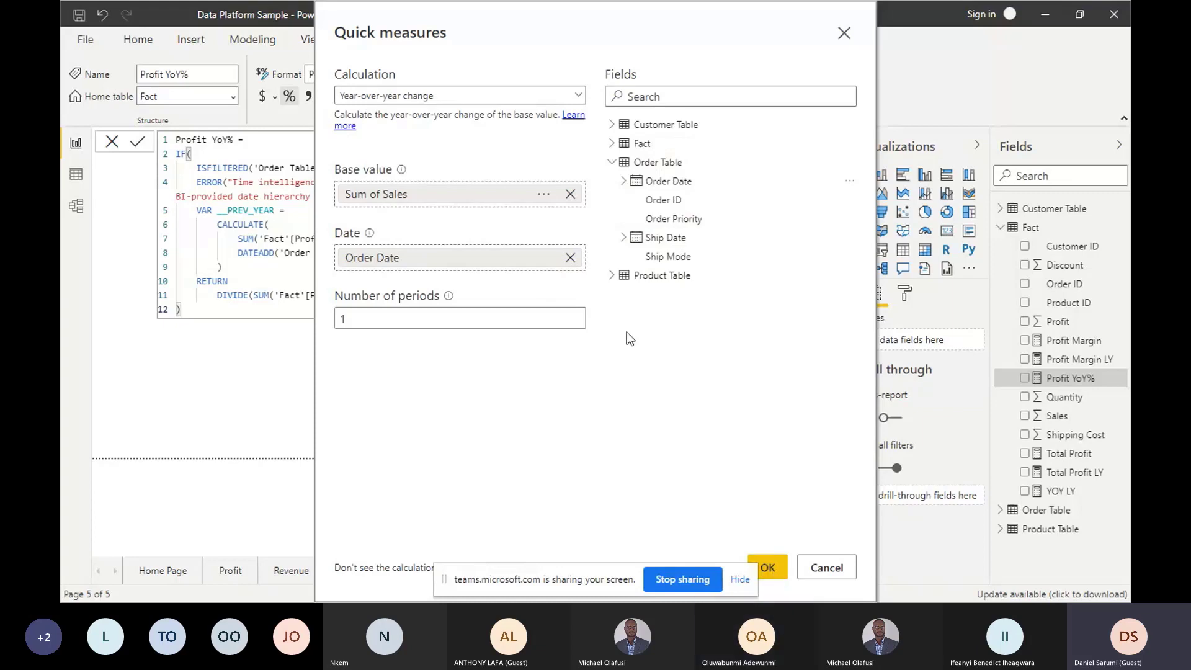
pyautogui.click(768, 566)
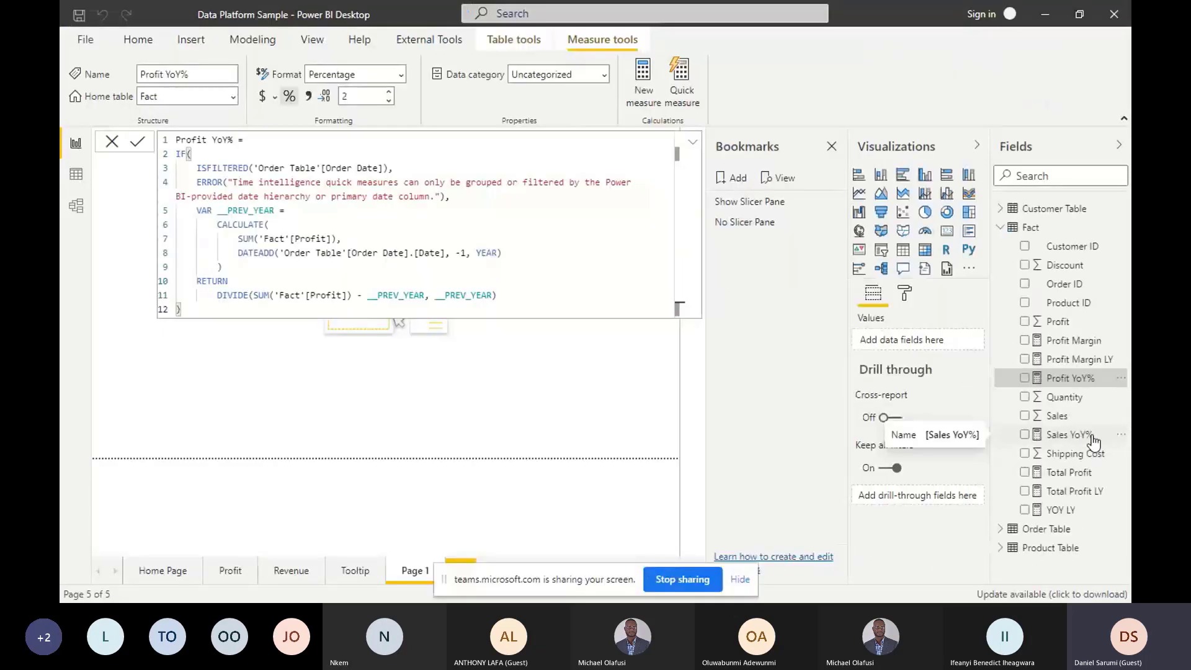
pyautogui.click(112, 144)
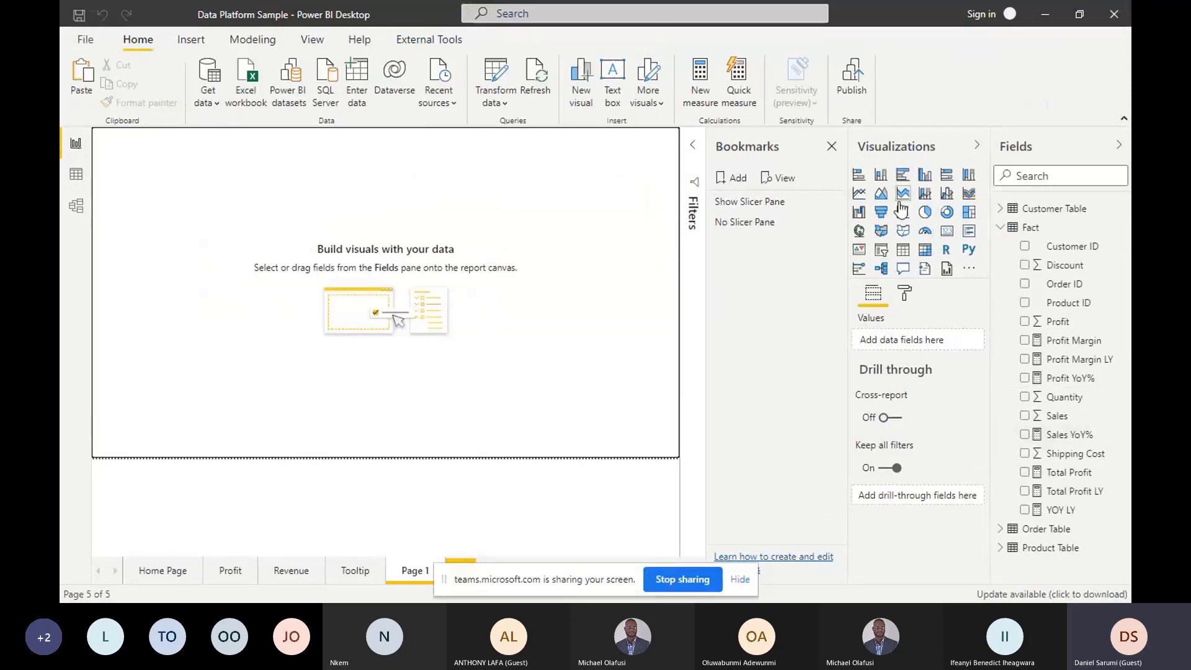
# Add a slicer to the new page using the Order Date field from the Order Table
pyautogui.click(881, 251)
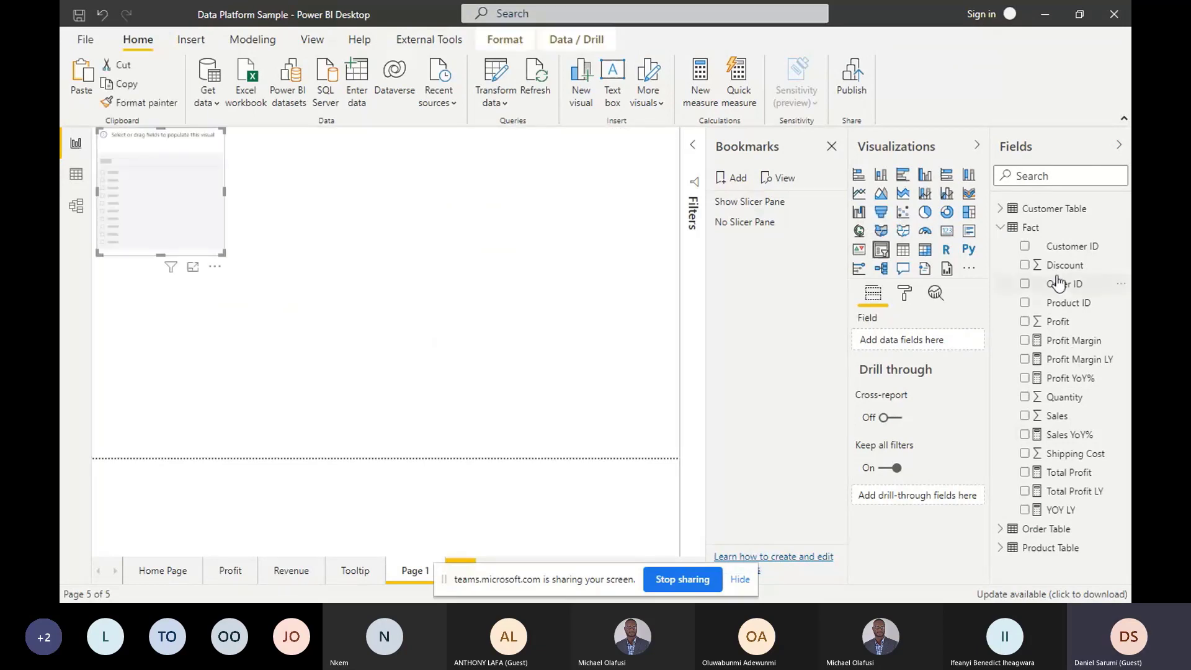
pyautogui.click(1001, 230)
pyautogui.click(999, 246)
pyautogui.moveTo(1058, 267); pyautogui.dragTo(927, 345)
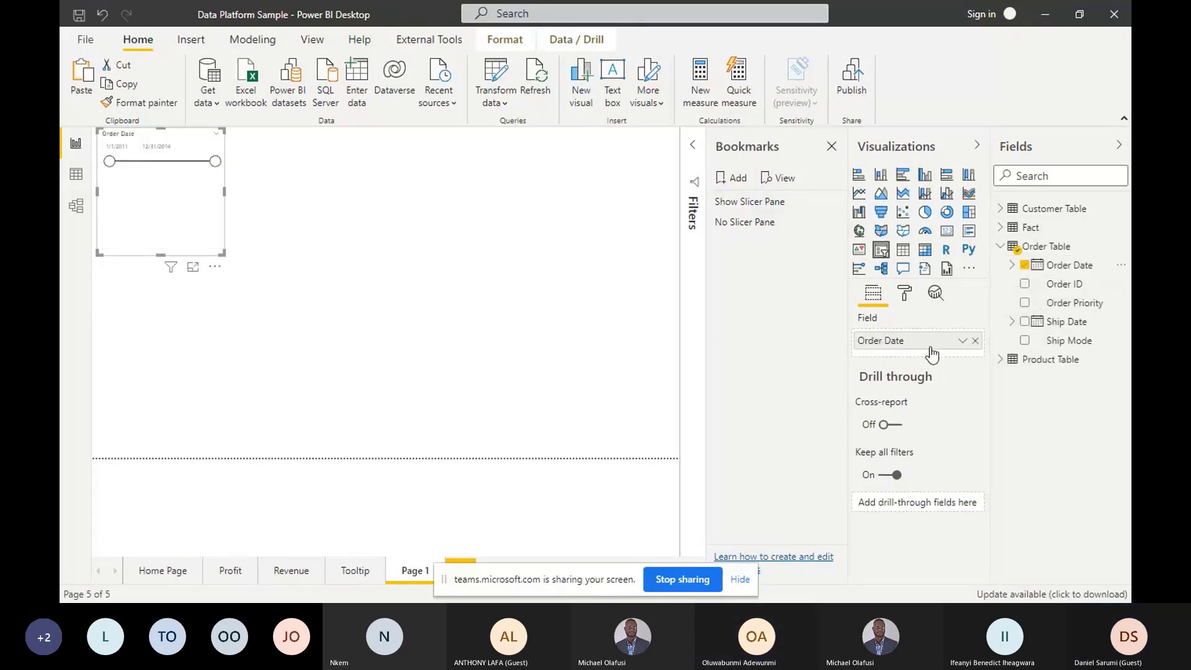
# Switch the slicer's Order Date field to Date Hierarchy and remove the Quarter, Month and Day levels, keeping only Year
pyautogui.click(962, 340)
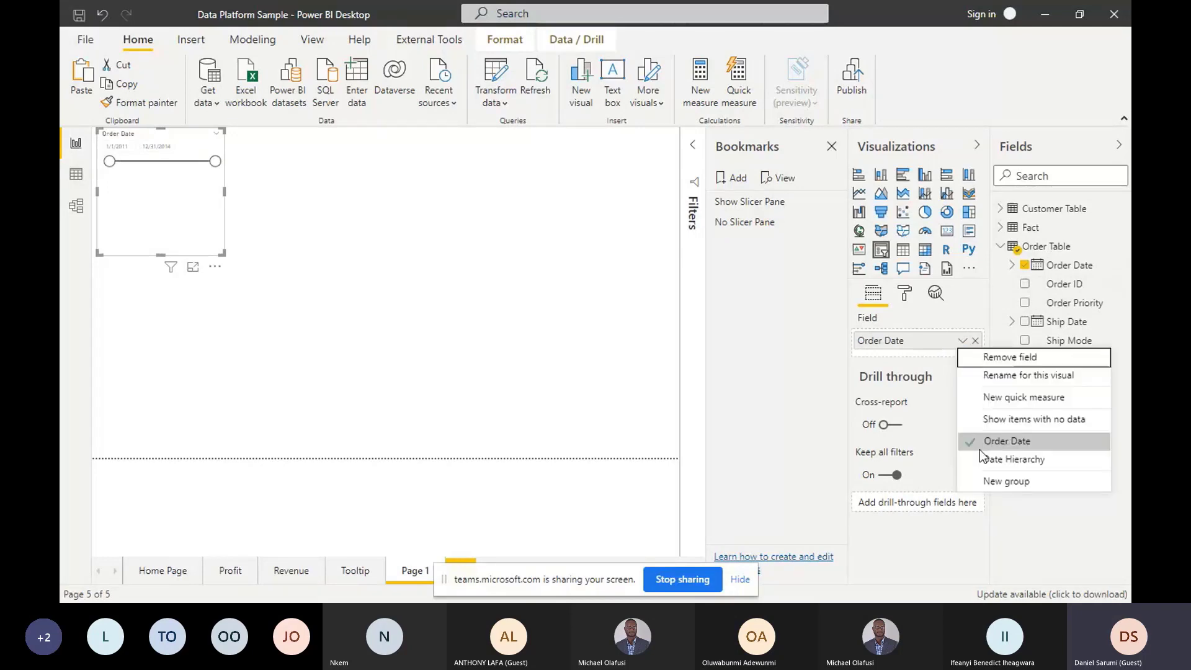
pyautogui.click(979, 457)
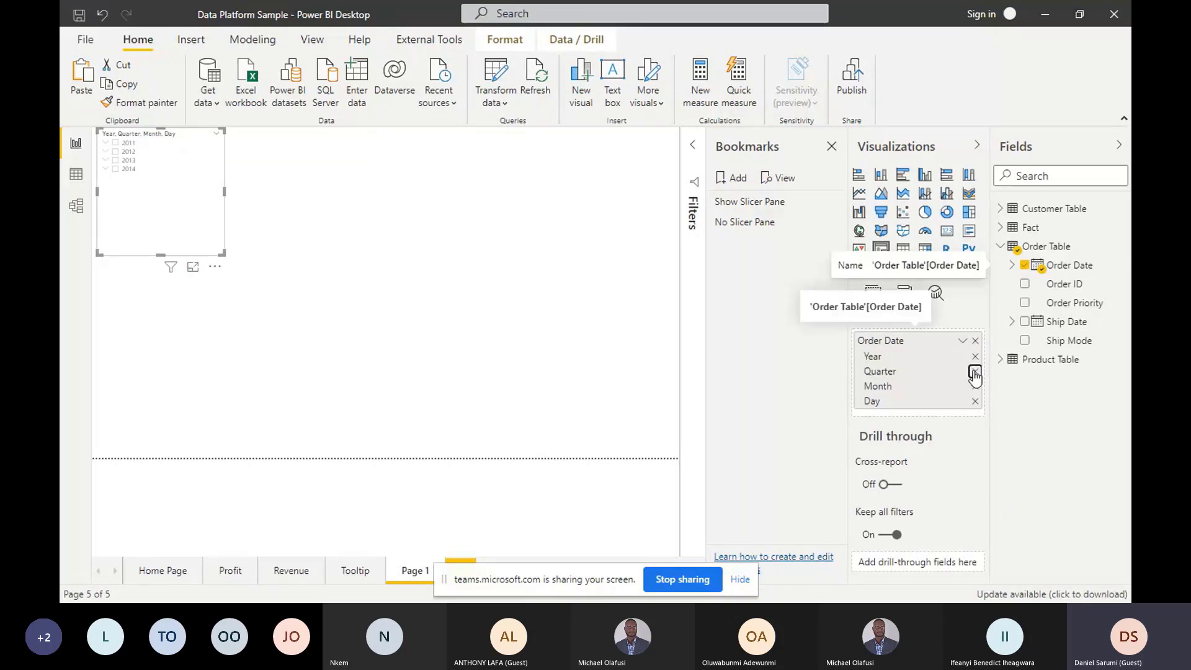
pyautogui.click(975, 372)
pyautogui.click(975, 372)
pyautogui.click(975, 371)
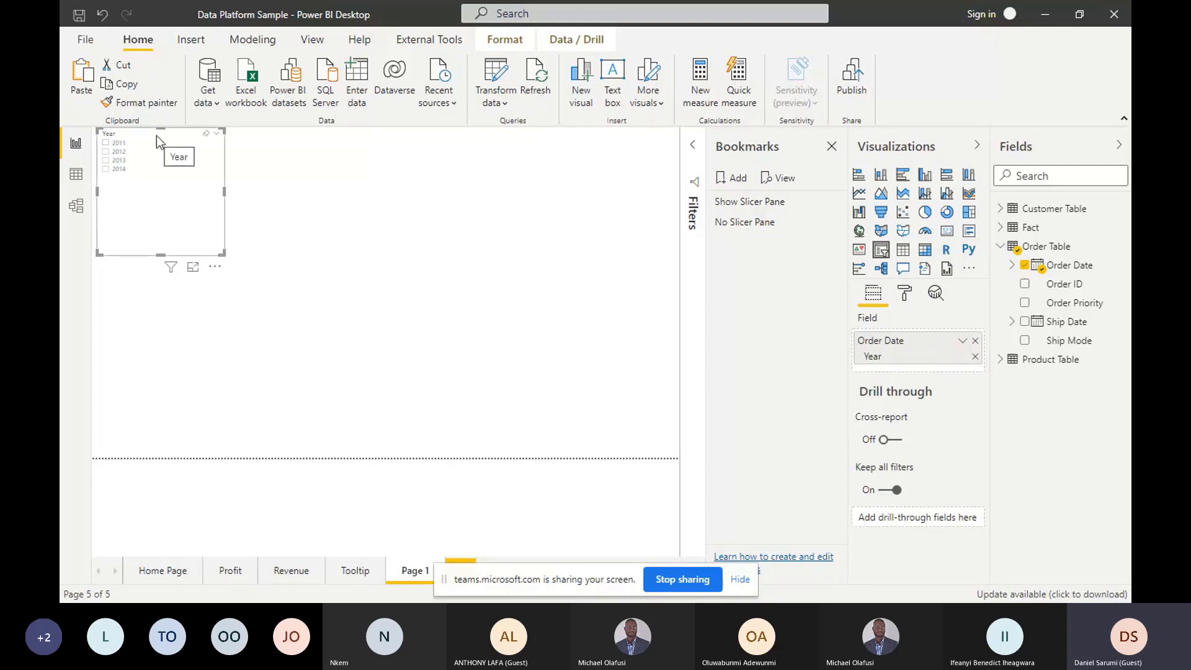
pyautogui.click(999, 246)
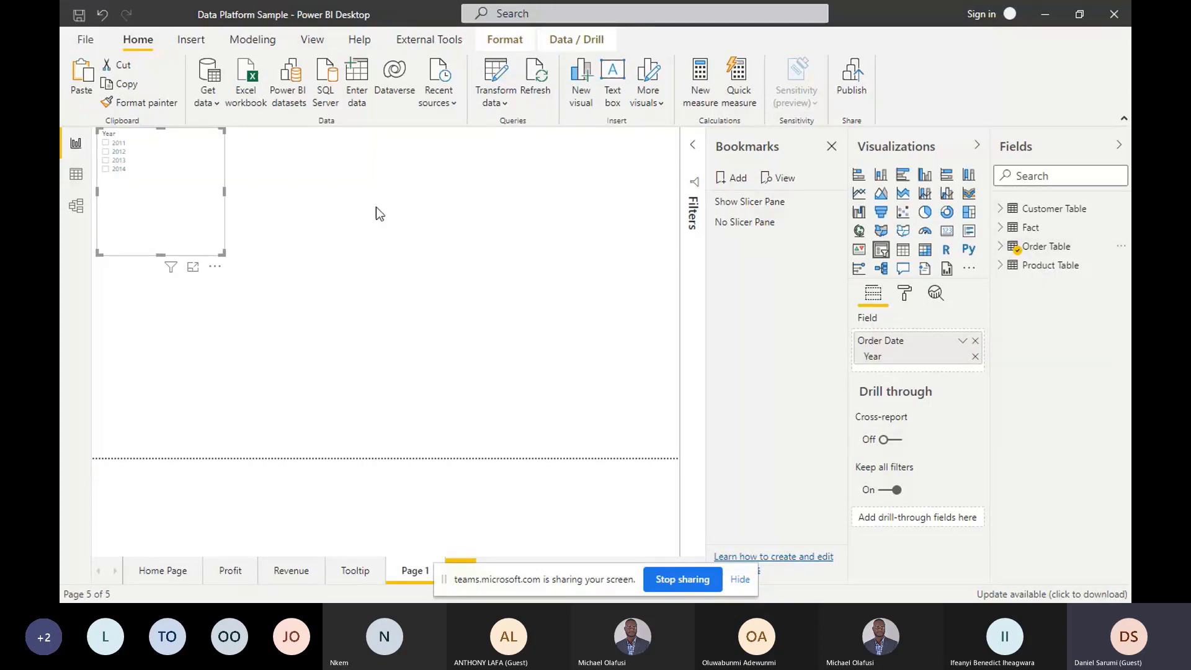
# Add a card with the Sales YoY% measure, close the Bookmarks pane, and move the Year slicer across the page, level with the card
pyautogui.click(945, 232)
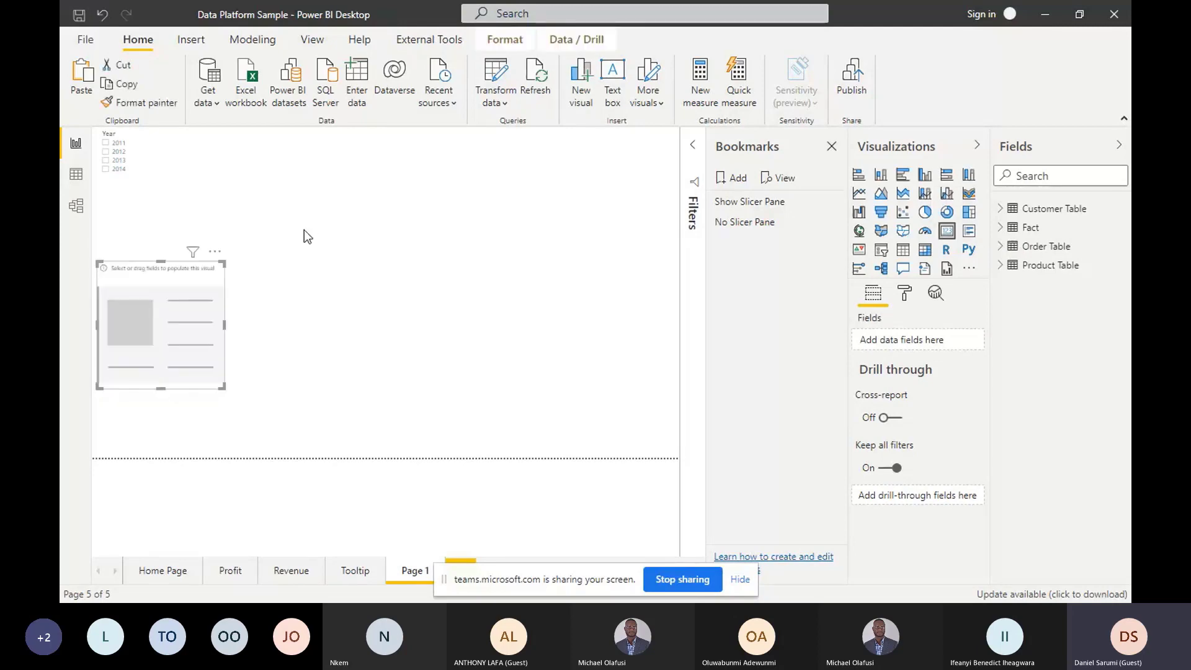
pyautogui.click(1001, 228)
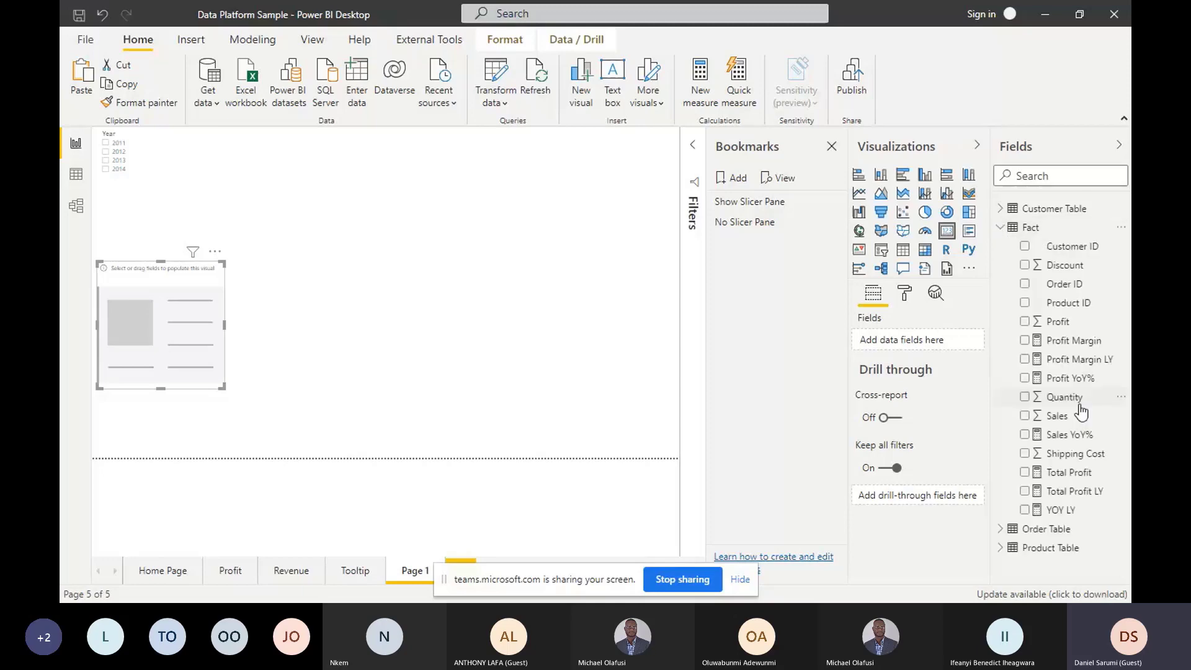
pyautogui.moveTo(1071, 435); pyautogui.dragTo(914, 341)
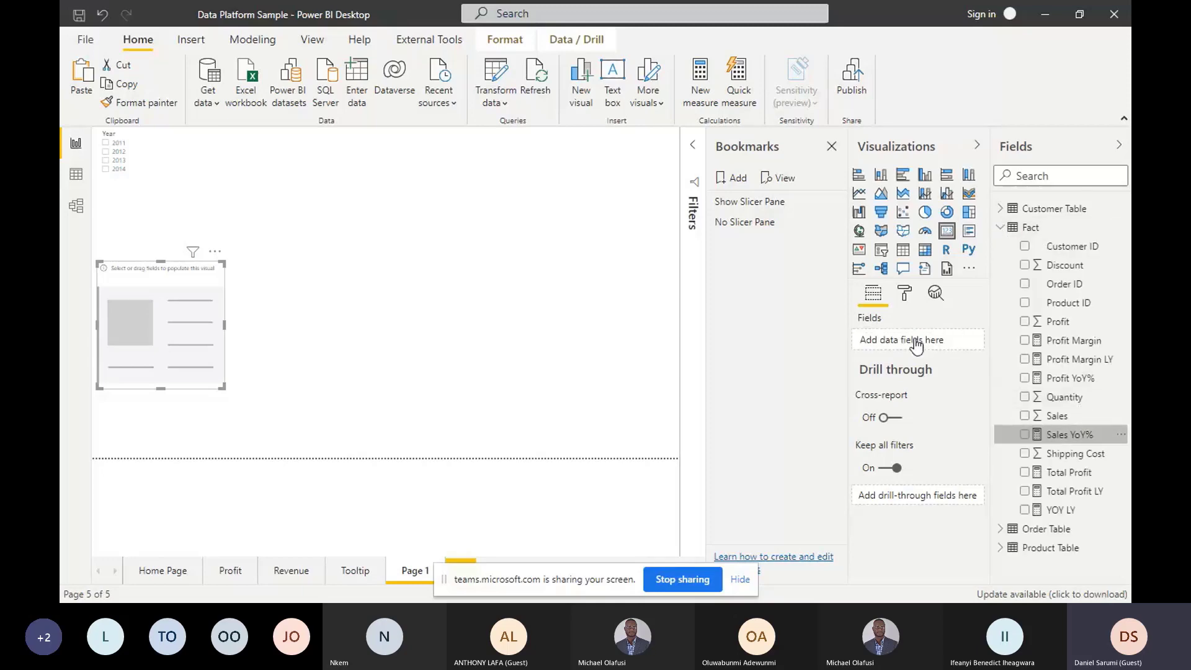
pyautogui.click(832, 147)
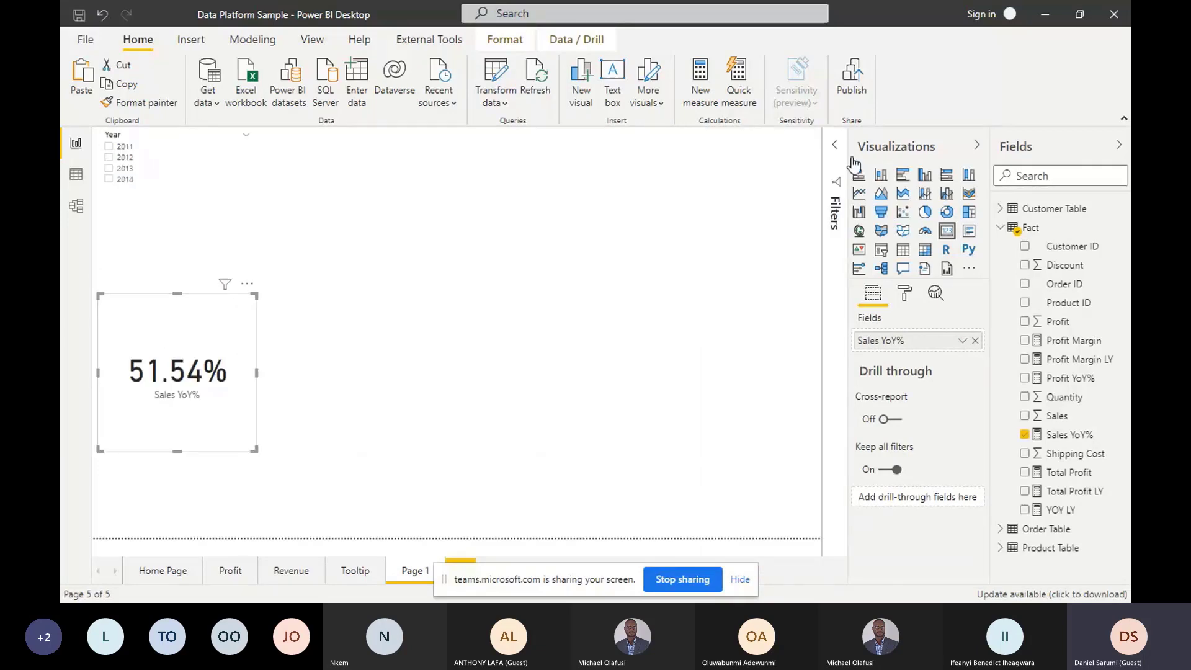
pyautogui.moveTo(184, 134); pyautogui.dragTo(630, 299)
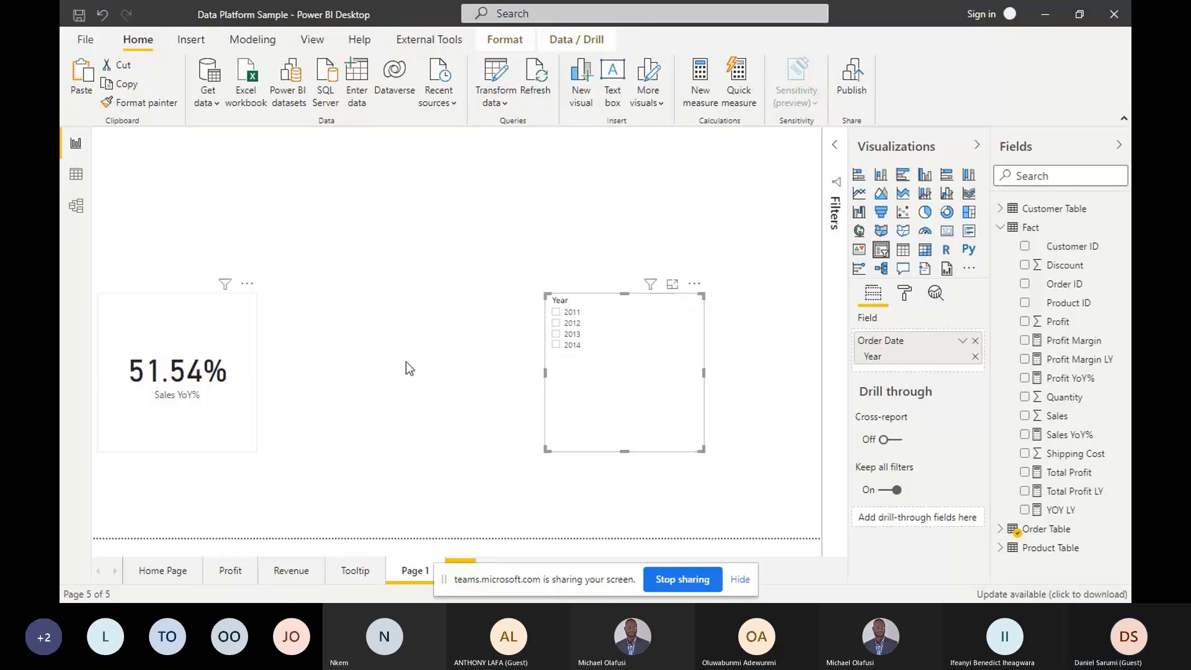
# Move the Sales YoY% card beside the Year slicer, check it for 2012, 2013, 2014 and 2011 in turn, and clear the year selection
pyautogui.moveTo(181, 371); pyautogui.dragTo(405, 362)
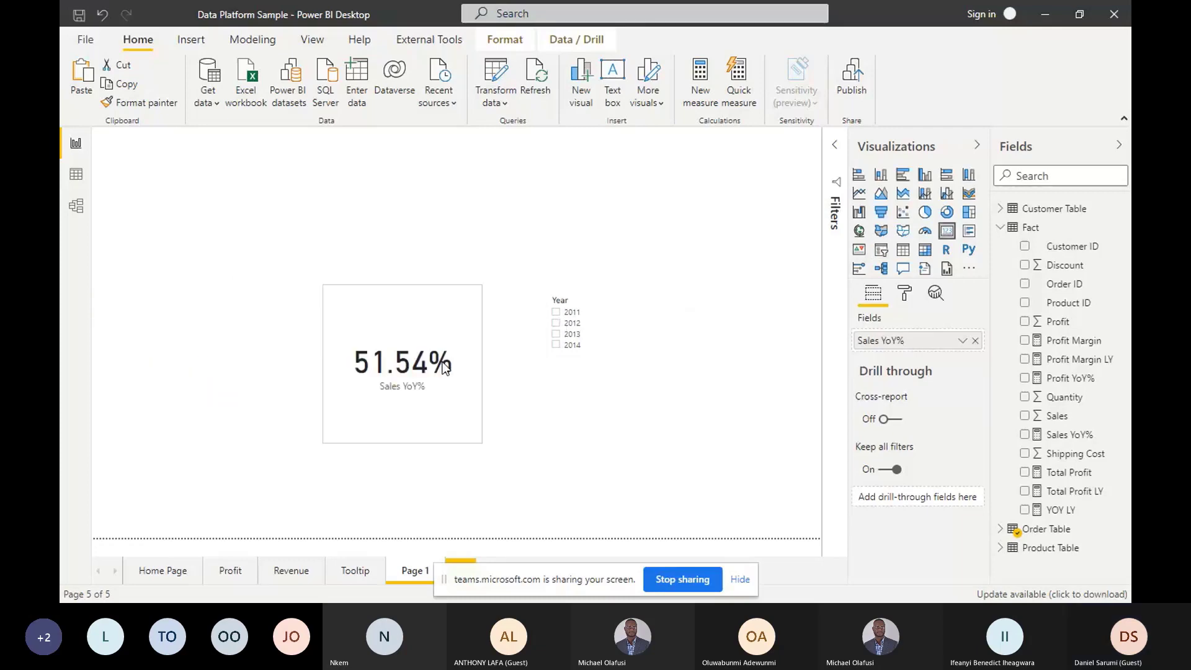
pyautogui.click(561, 324)
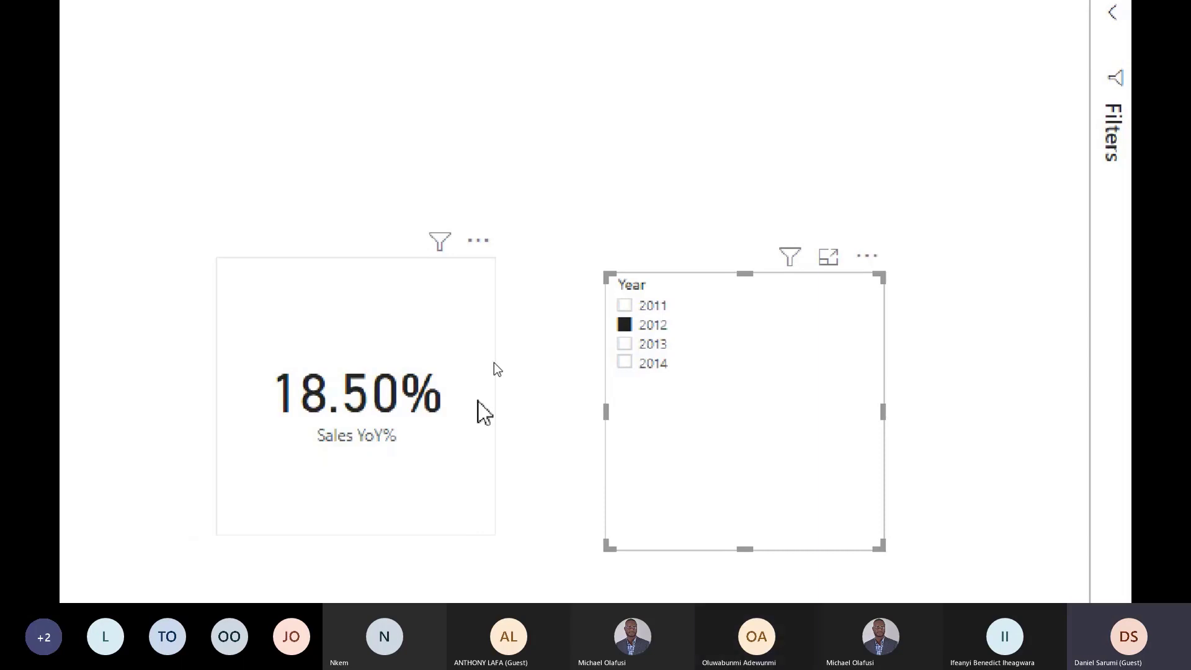
pyautogui.click(625, 344)
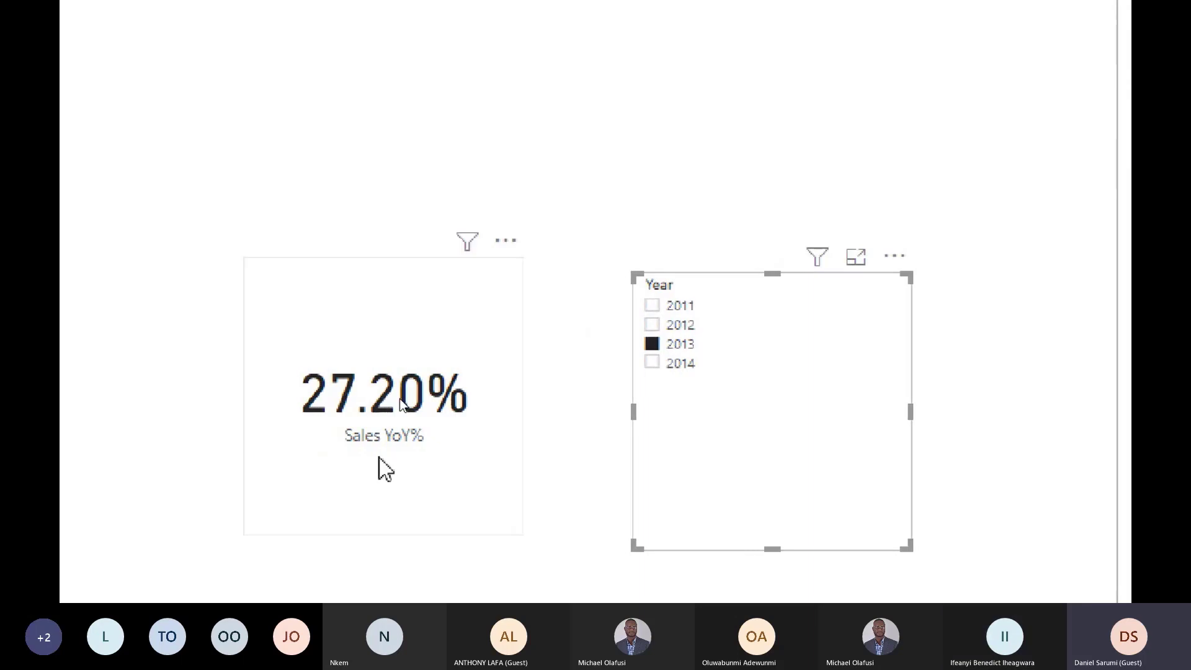
pyautogui.click(651, 363)
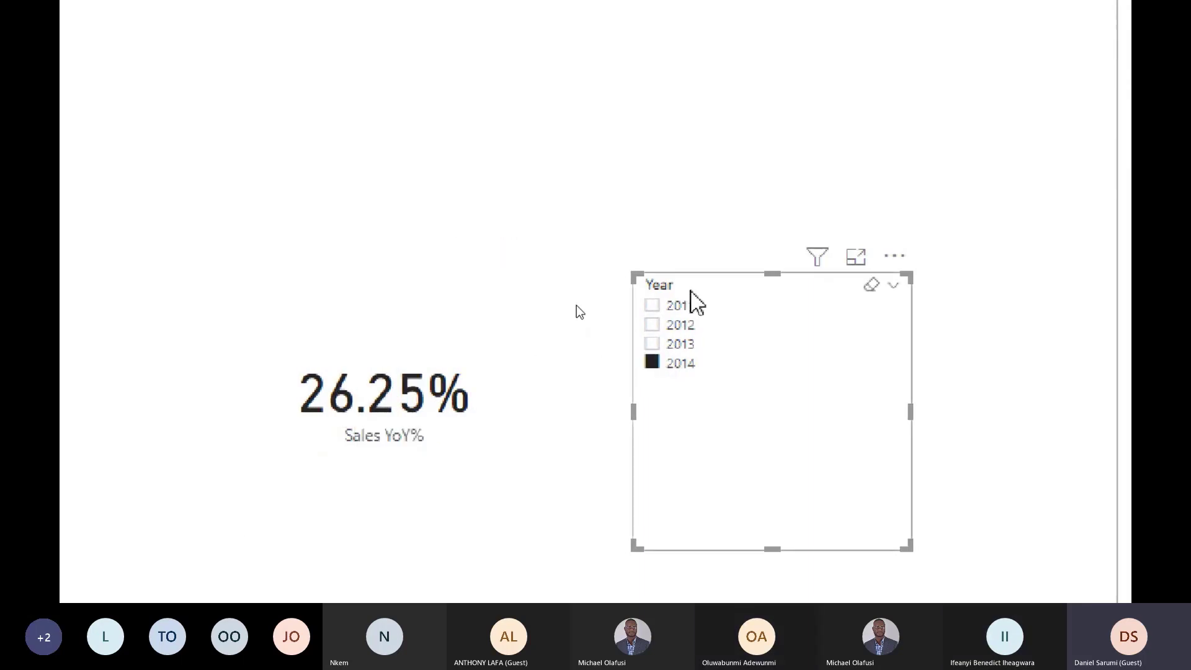
pyautogui.click(652, 305)
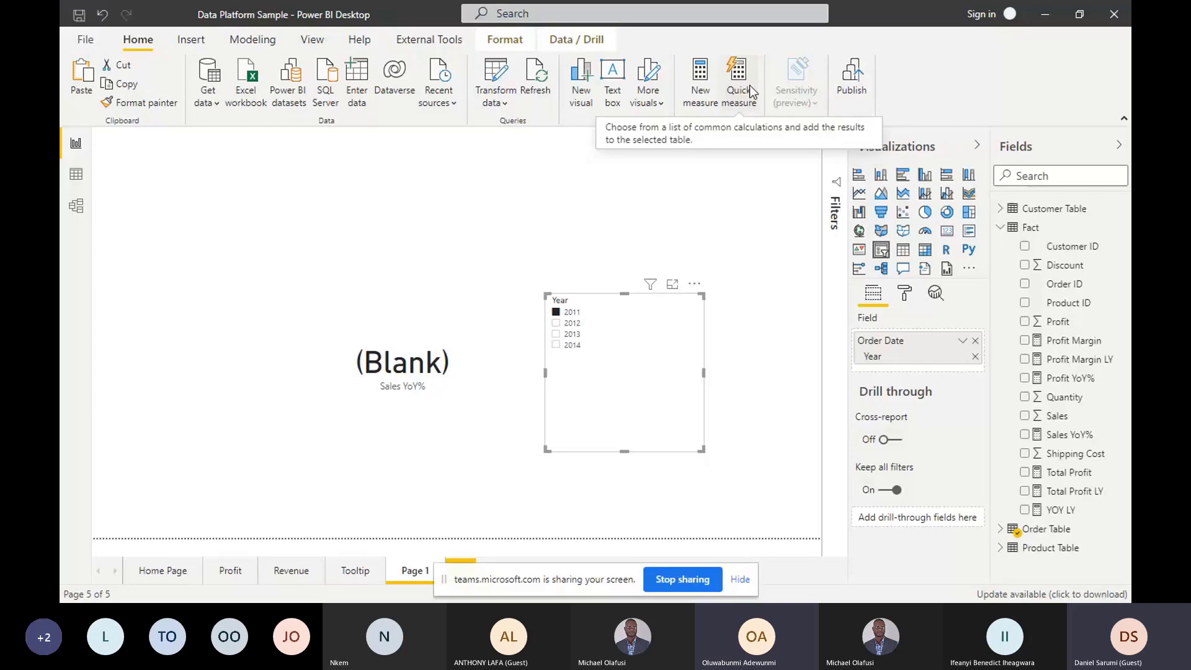
pyautogui.click(569, 314)
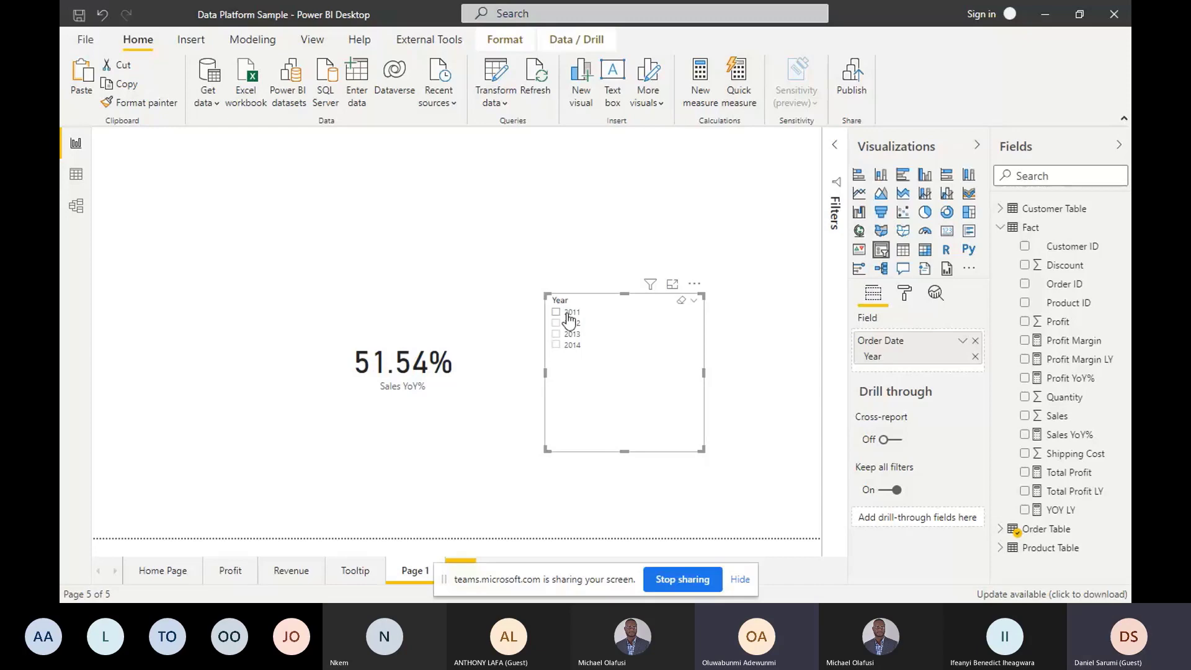
# Delete the Sales YoY% card and add a waterfall chart in its place, making the chart wider and slightly shorter
pyautogui.click(429, 378)
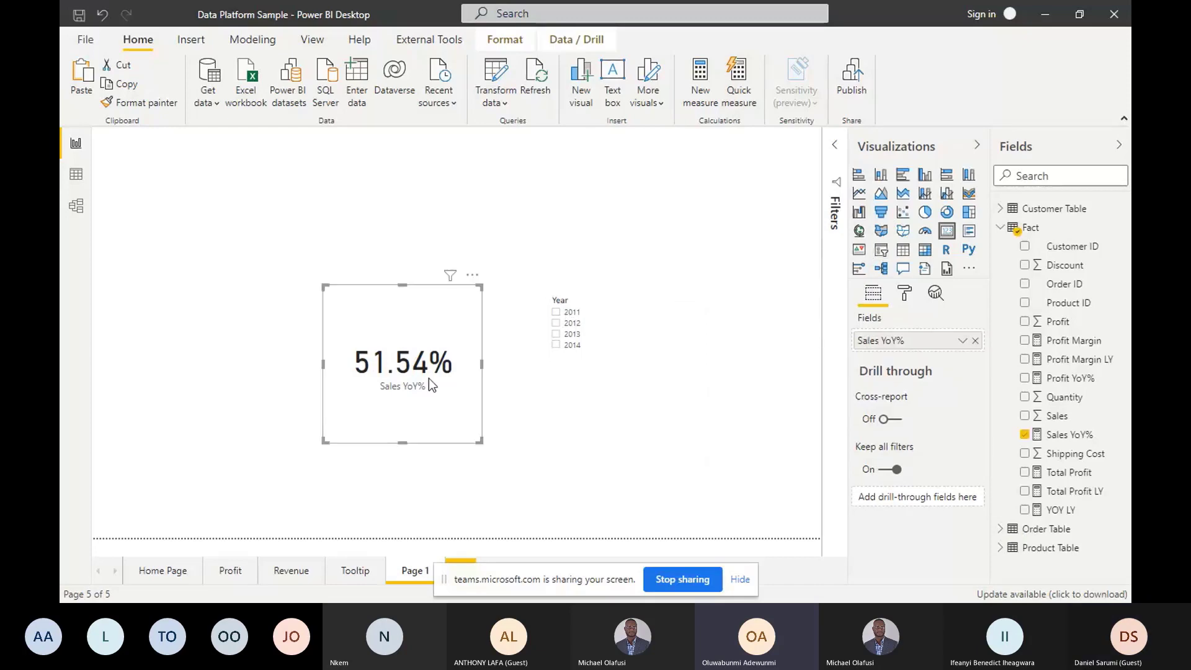
pyautogui.press('Delete')
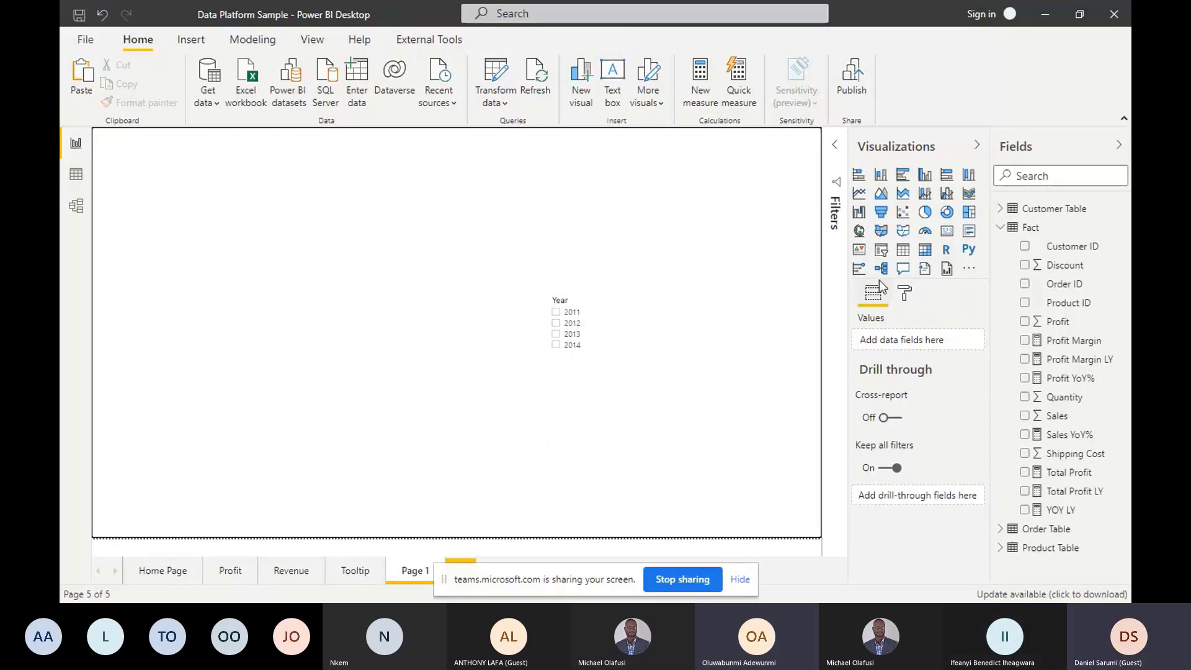
pyautogui.click(859, 216)
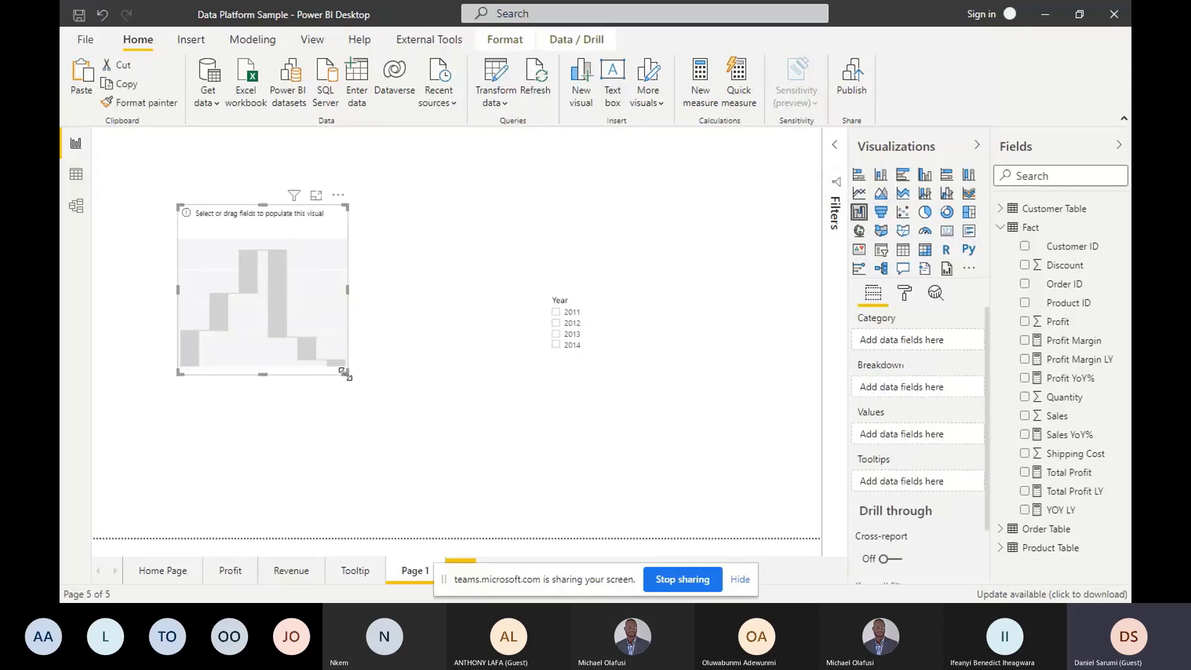
pyautogui.moveTo(346, 373); pyautogui.dragTo(461, 341)
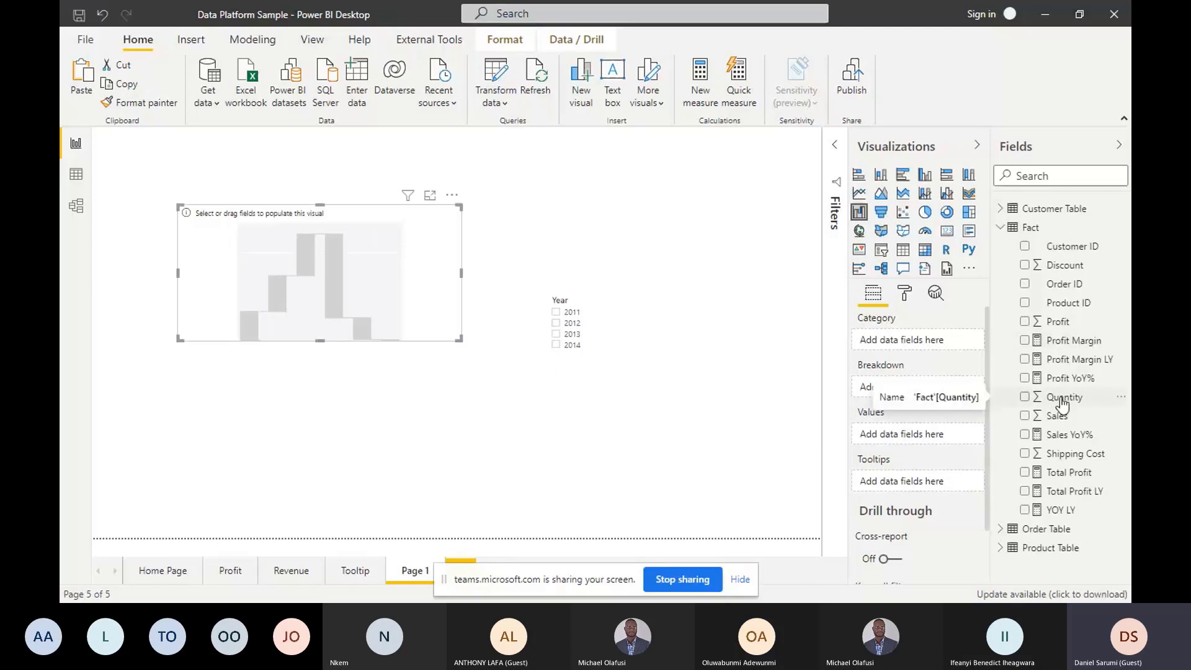
# Set the Order Table's Order Date as the waterfall chart's category and remove the Day, Month and Quarter levels, keeping only Year
pyautogui.click(1000, 229)
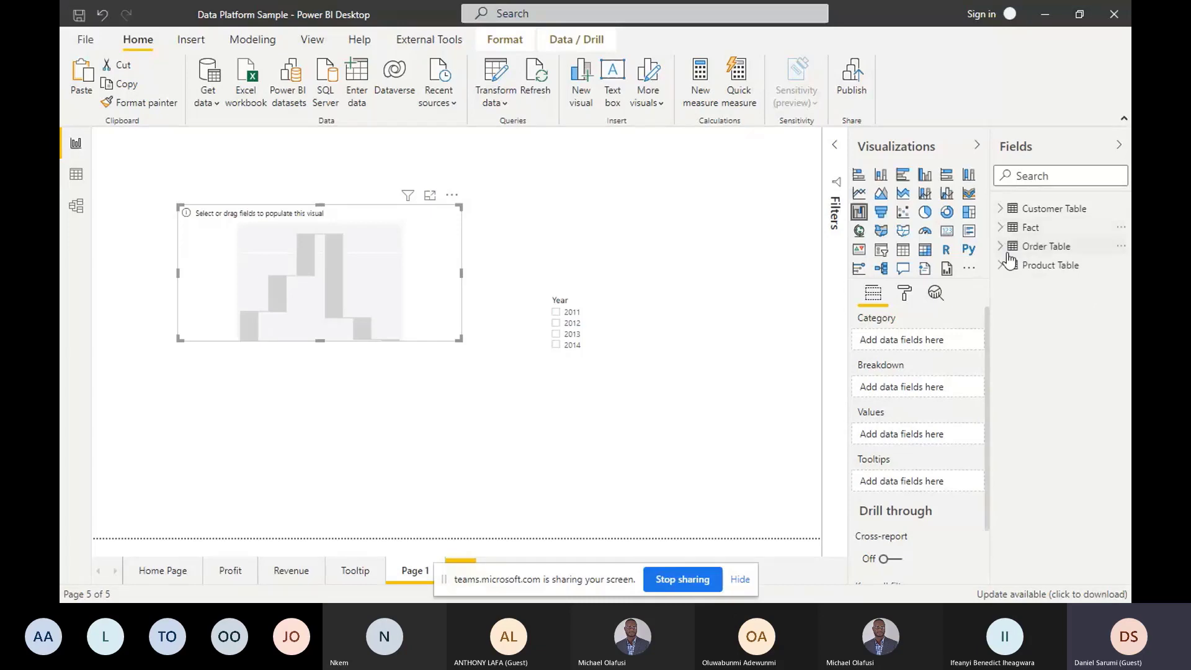
pyautogui.click(999, 246)
pyautogui.moveTo(1058, 265); pyautogui.dragTo(914, 336)
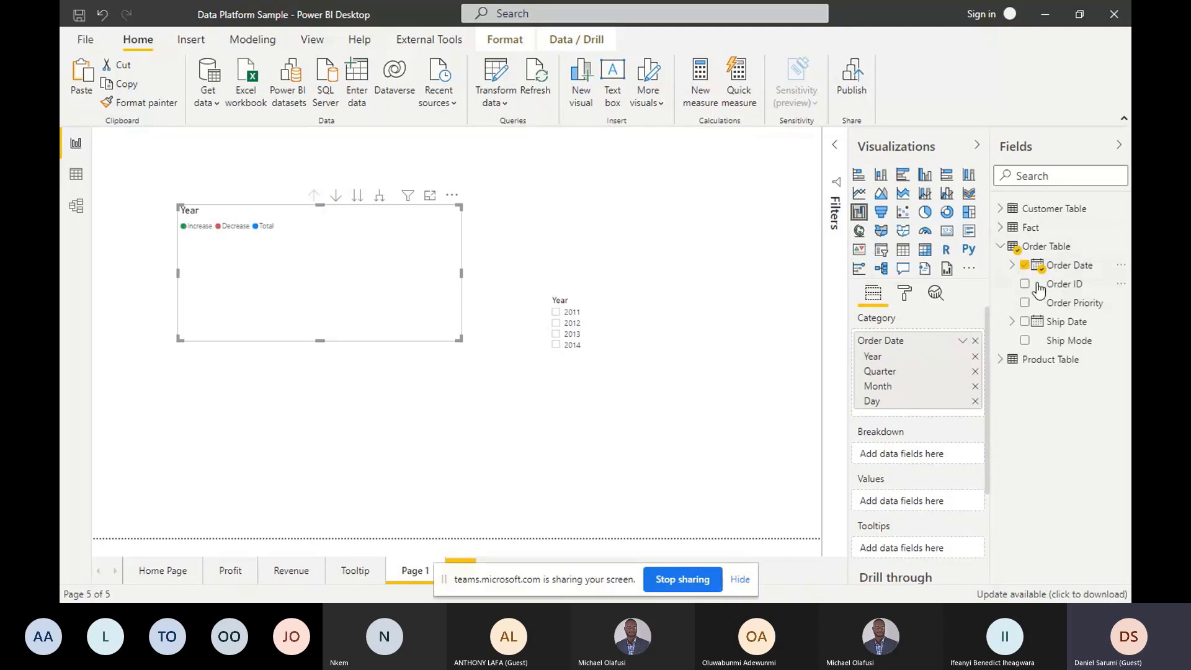
pyautogui.click(999, 247)
pyautogui.click(975, 402)
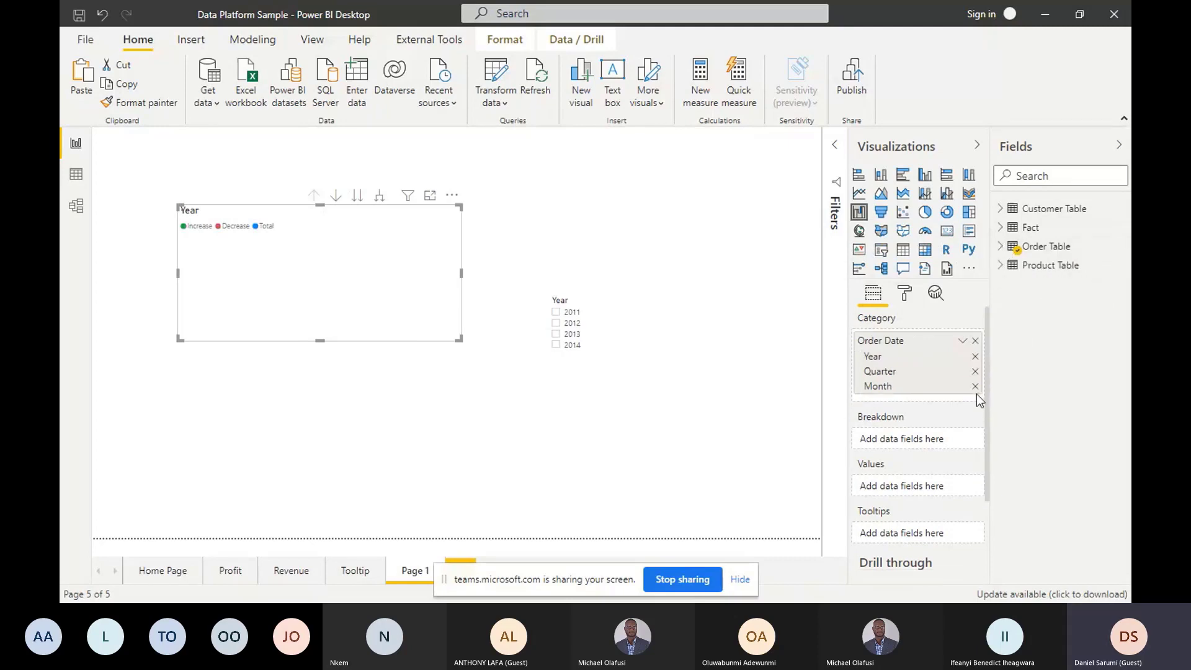
pyautogui.click(975, 387)
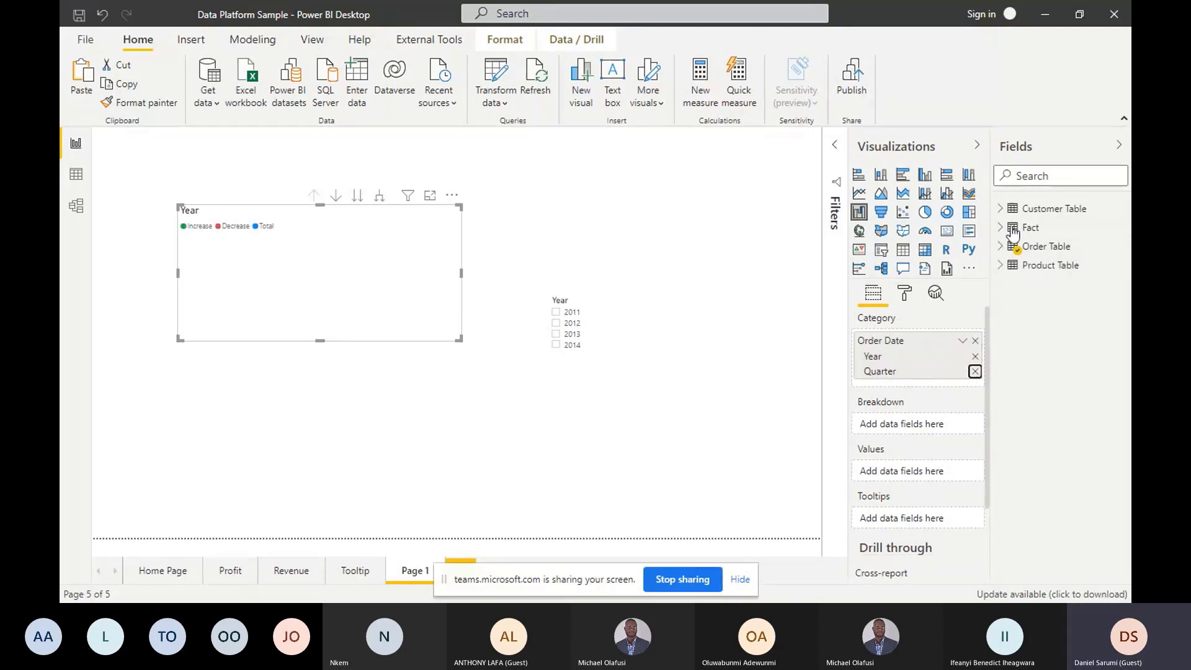
pyautogui.click(975, 371)
# Add the Fact table's Sales YoY% measure as the waterfall chart's values and inspect the bars for 2012, 2013 and 2014
pyautogui.click(1026, 227)
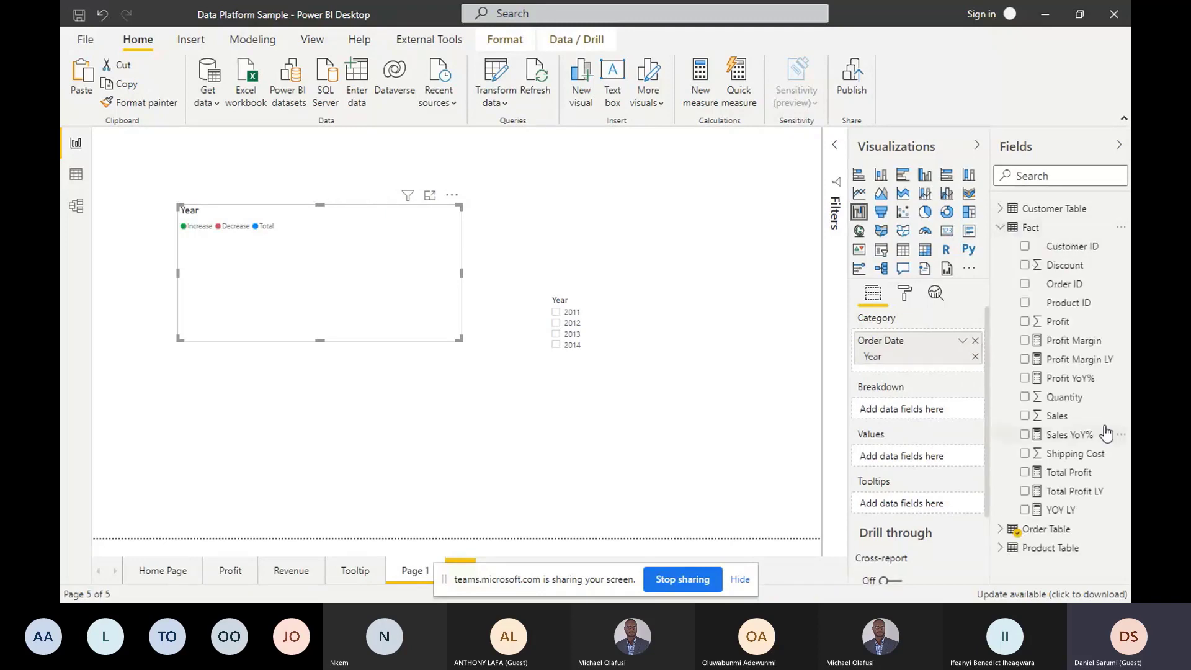
pyautogui.moveTo(1075, 434); pyautogui.dragTo(931, 456)
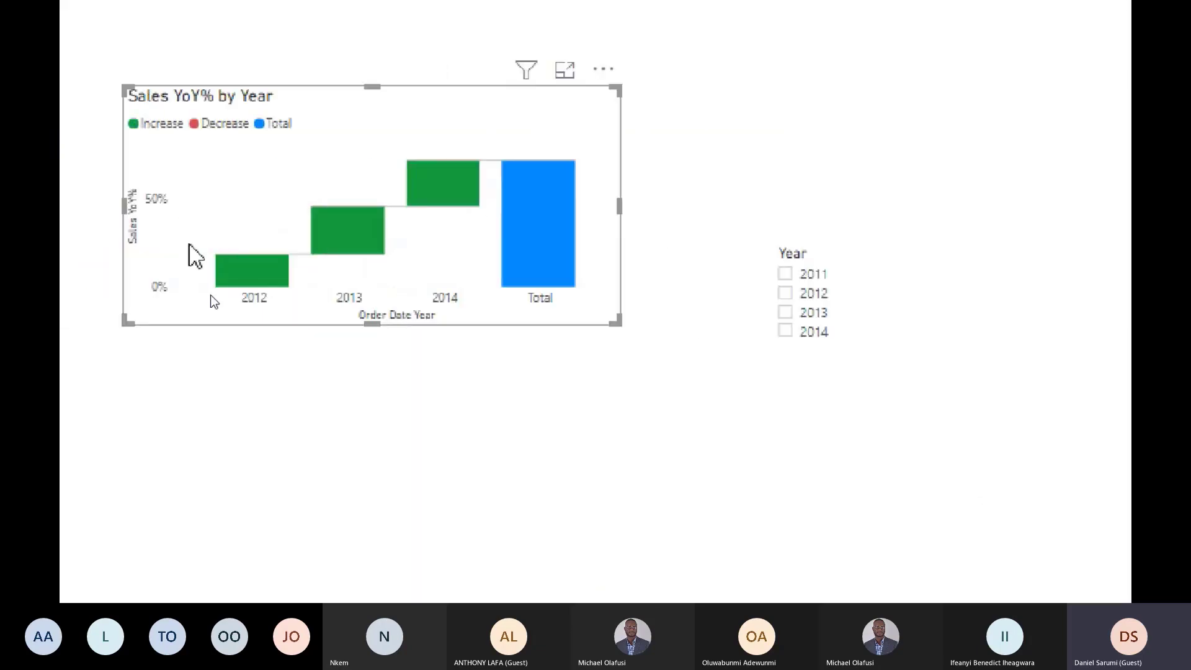
pyautogui.moveTo(279, 275)
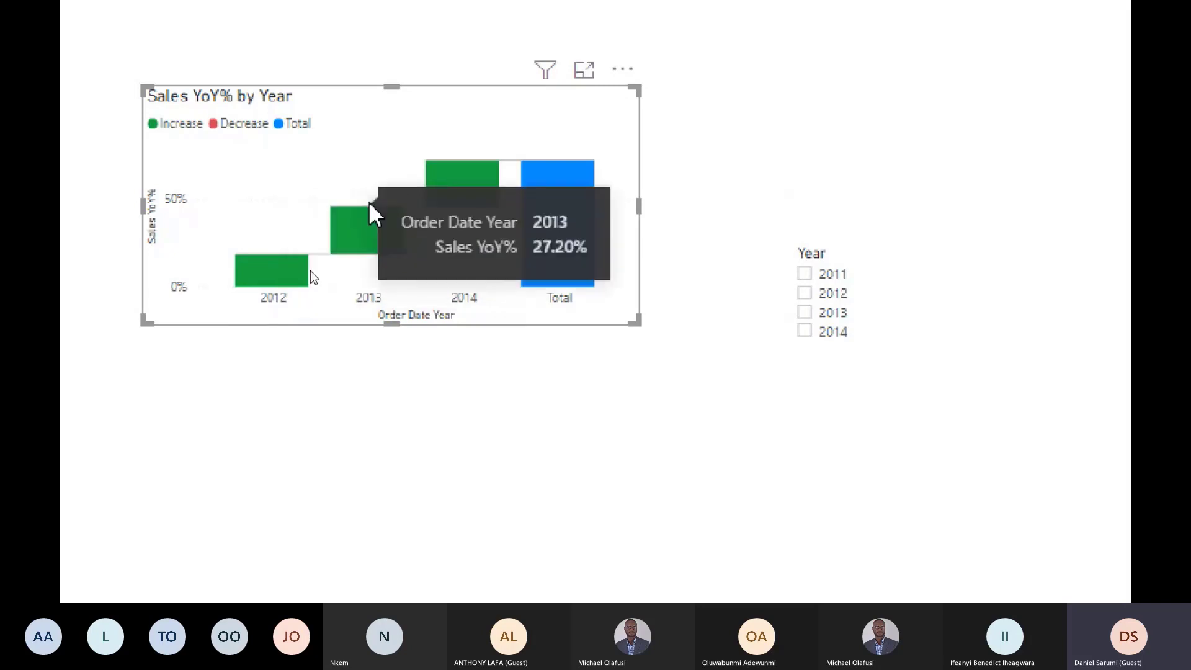
pyautogui.moveTo(372, 239)
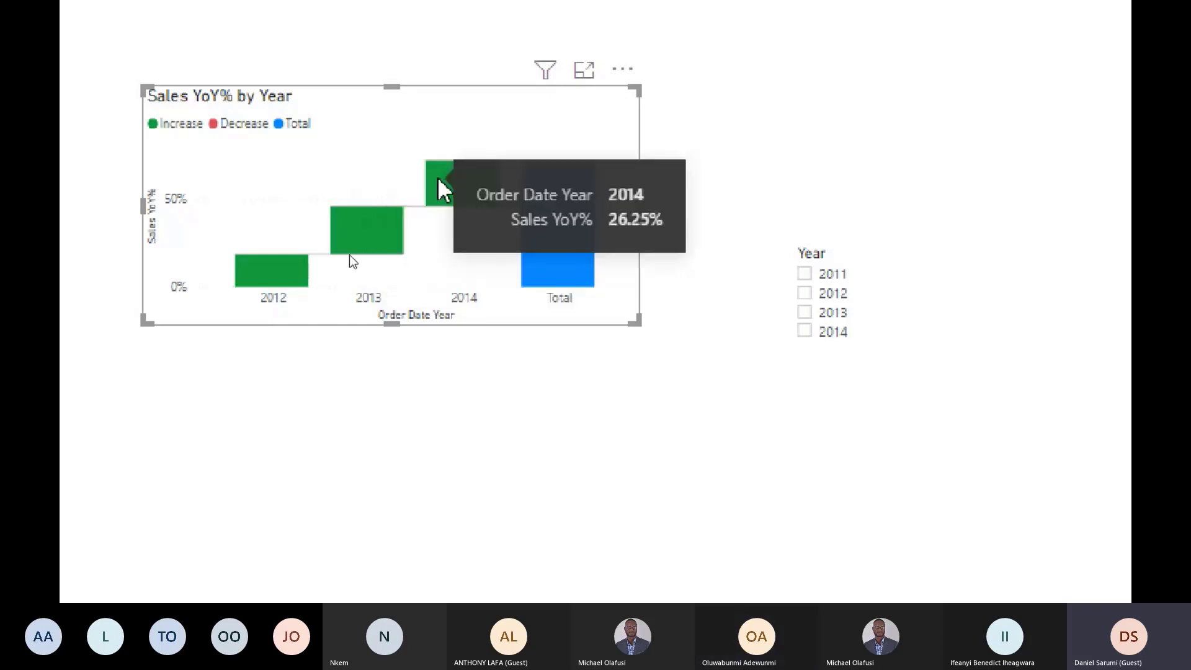
pyautogui.moveTo(479, 188)
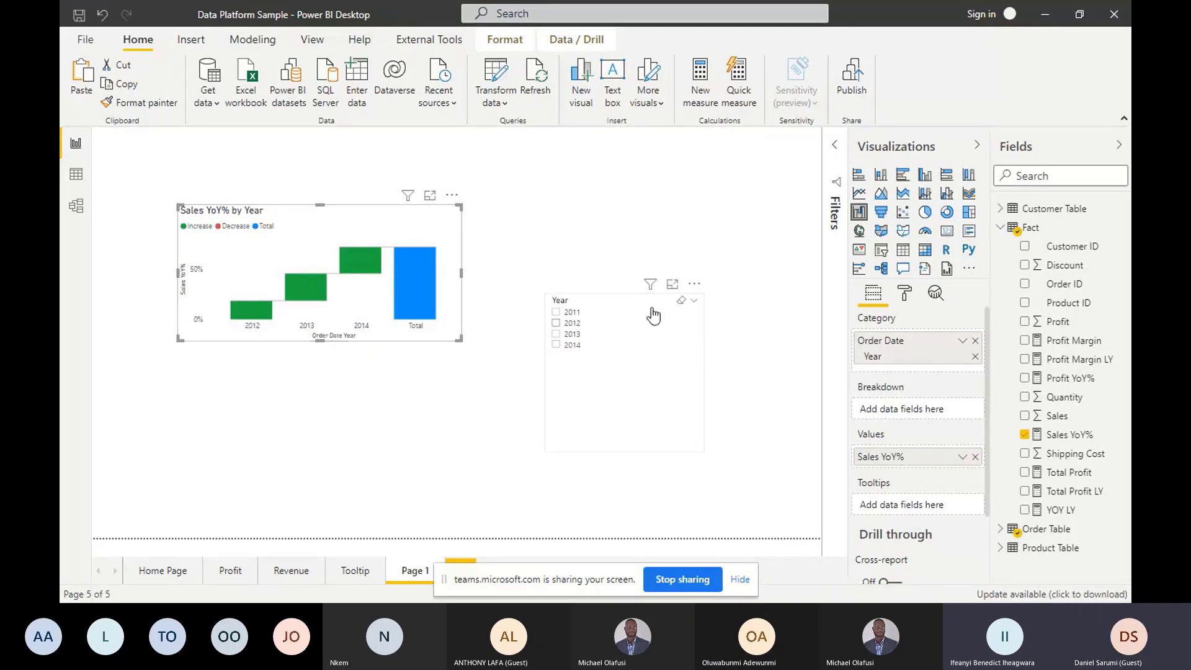
pyautogui.click(622, 297)
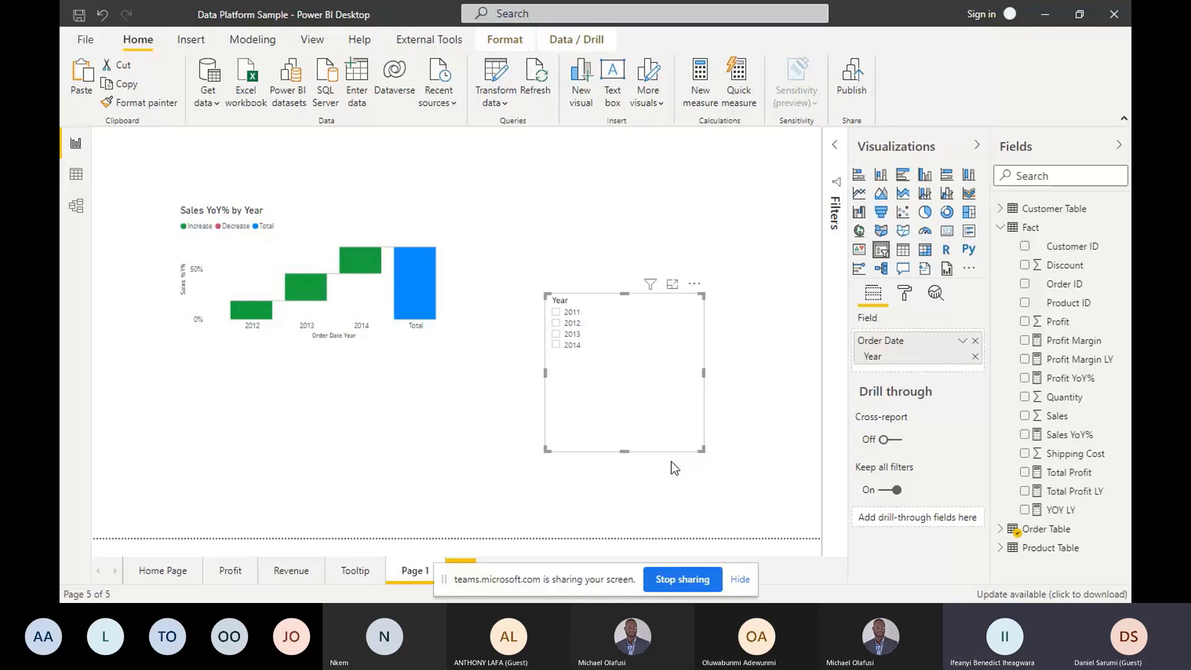
# Switch to the Microsoft Teams meeting in the browser
pyautogui.hotkey('alt', 'Tab')
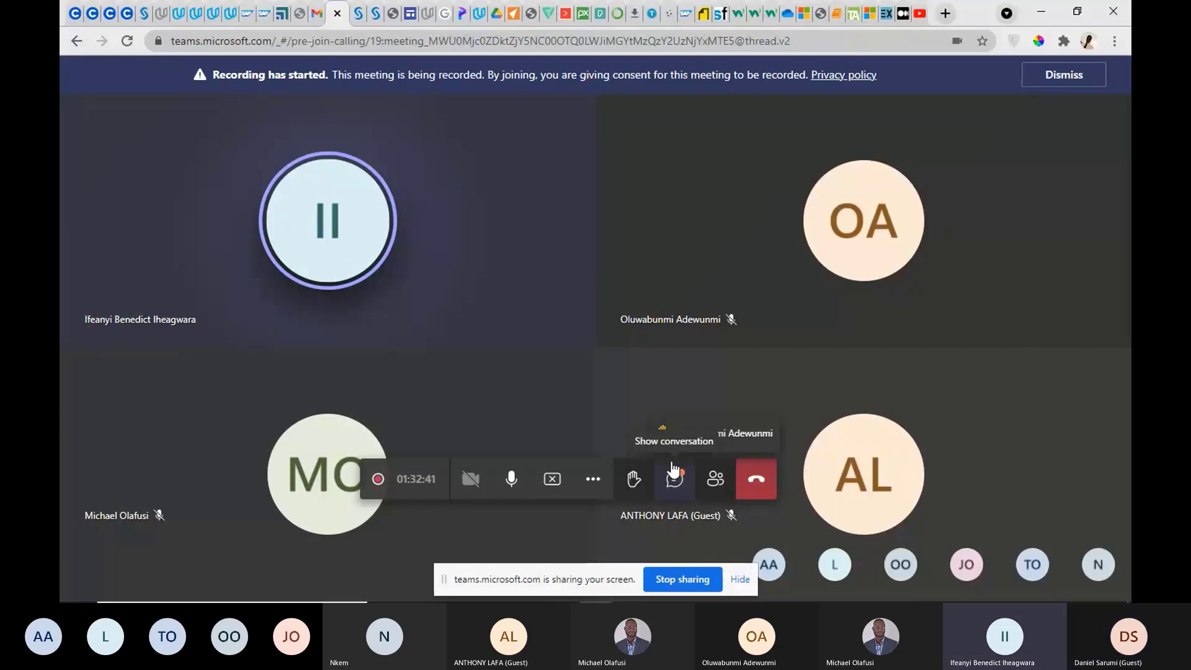
pyautogui.hotkey('alt', 'Tab')
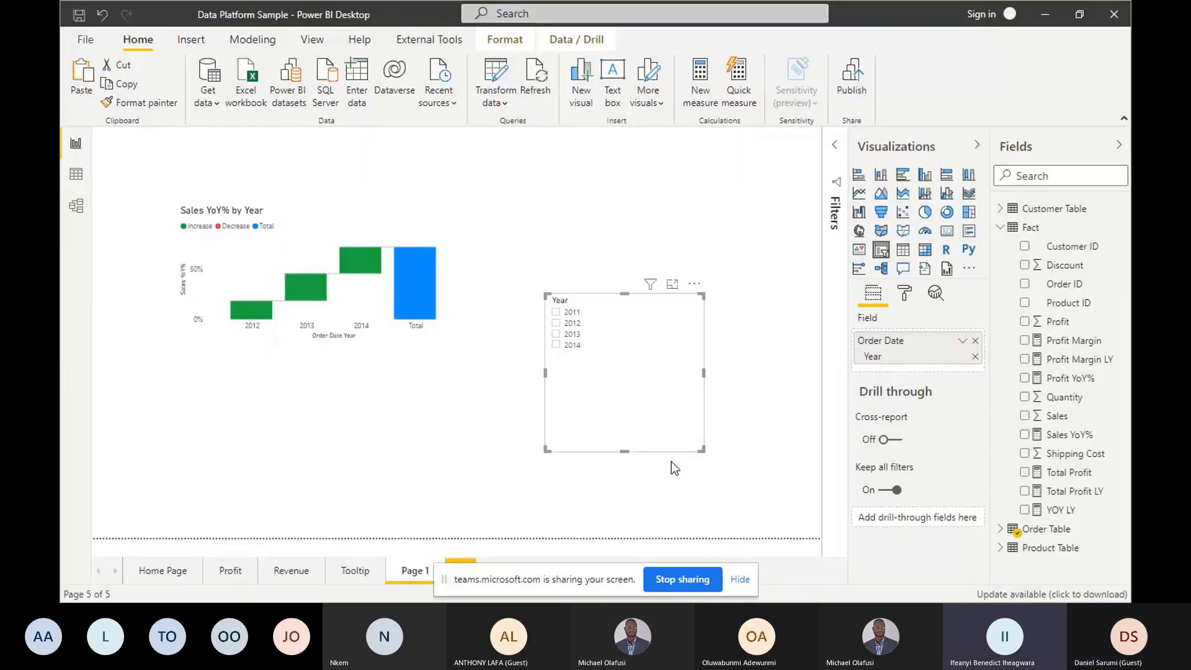
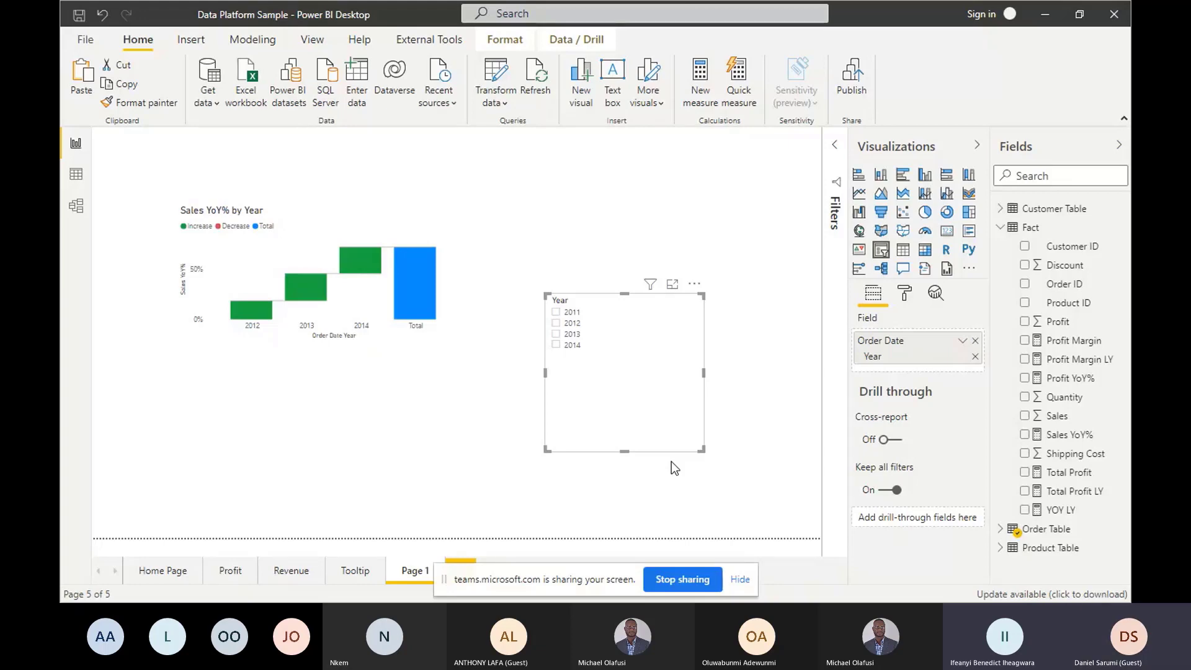
pyautogui.hotkey('alt', 'Tab')
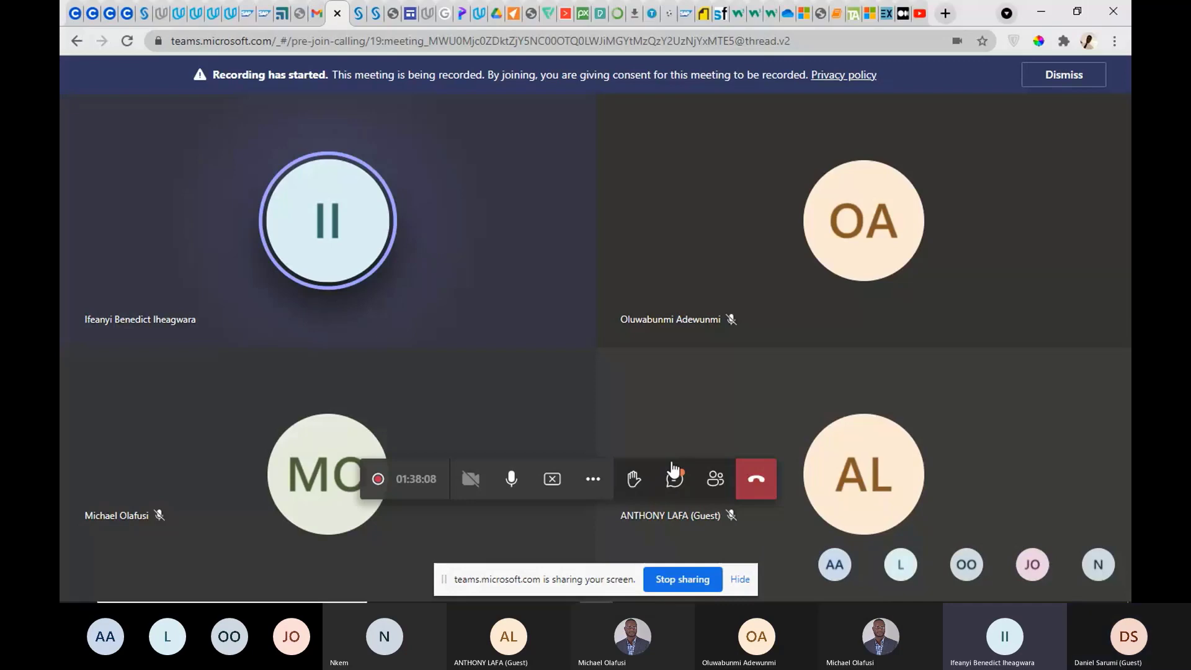